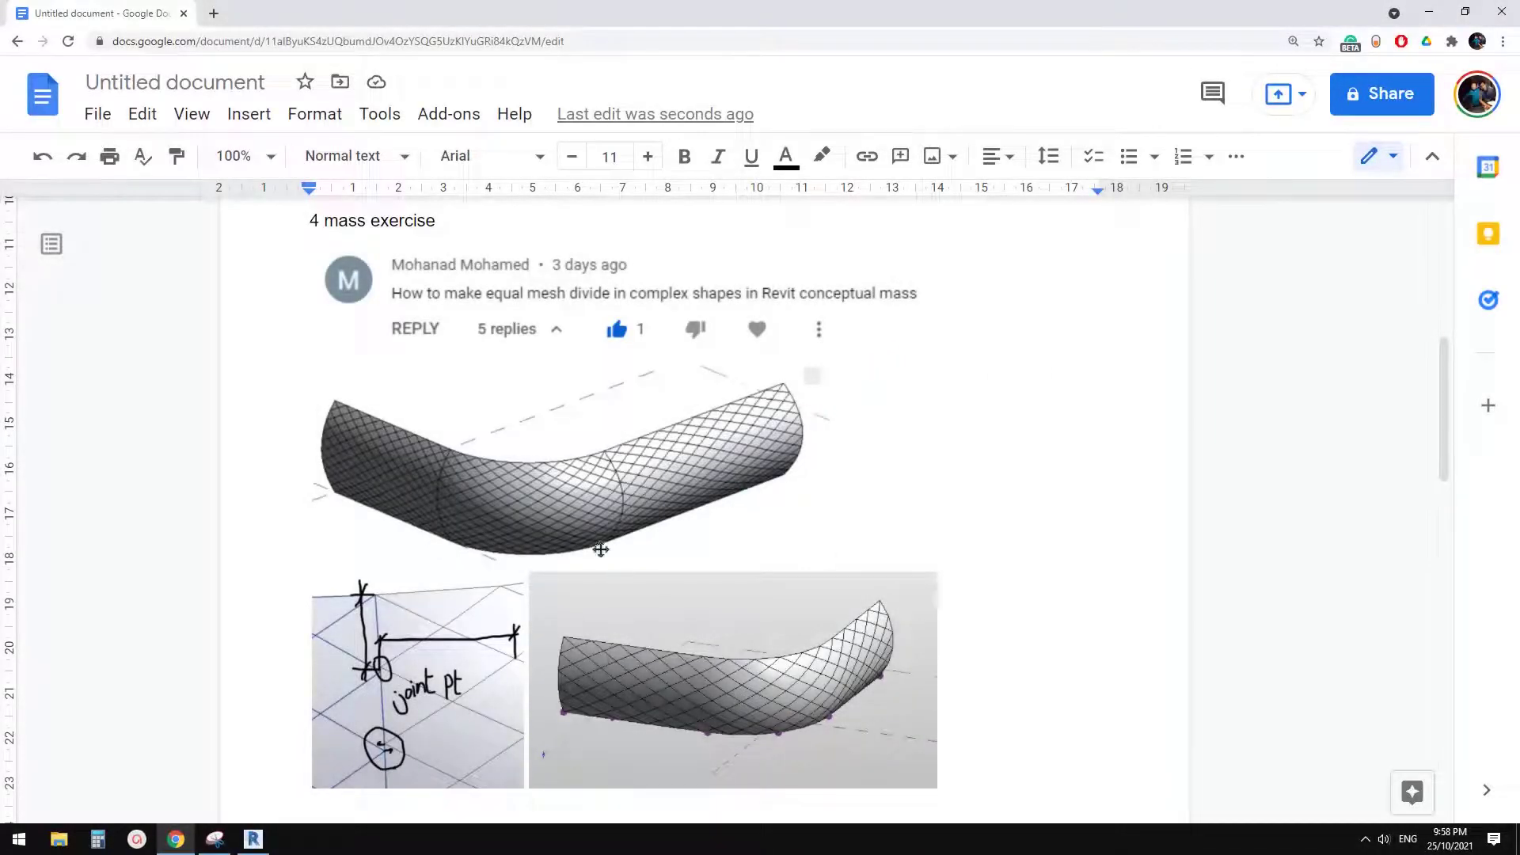
Examine the mesh reference images and joint point sketch under the "4 mass exercise" heading in the document
scroll(633, 514, down, 1)
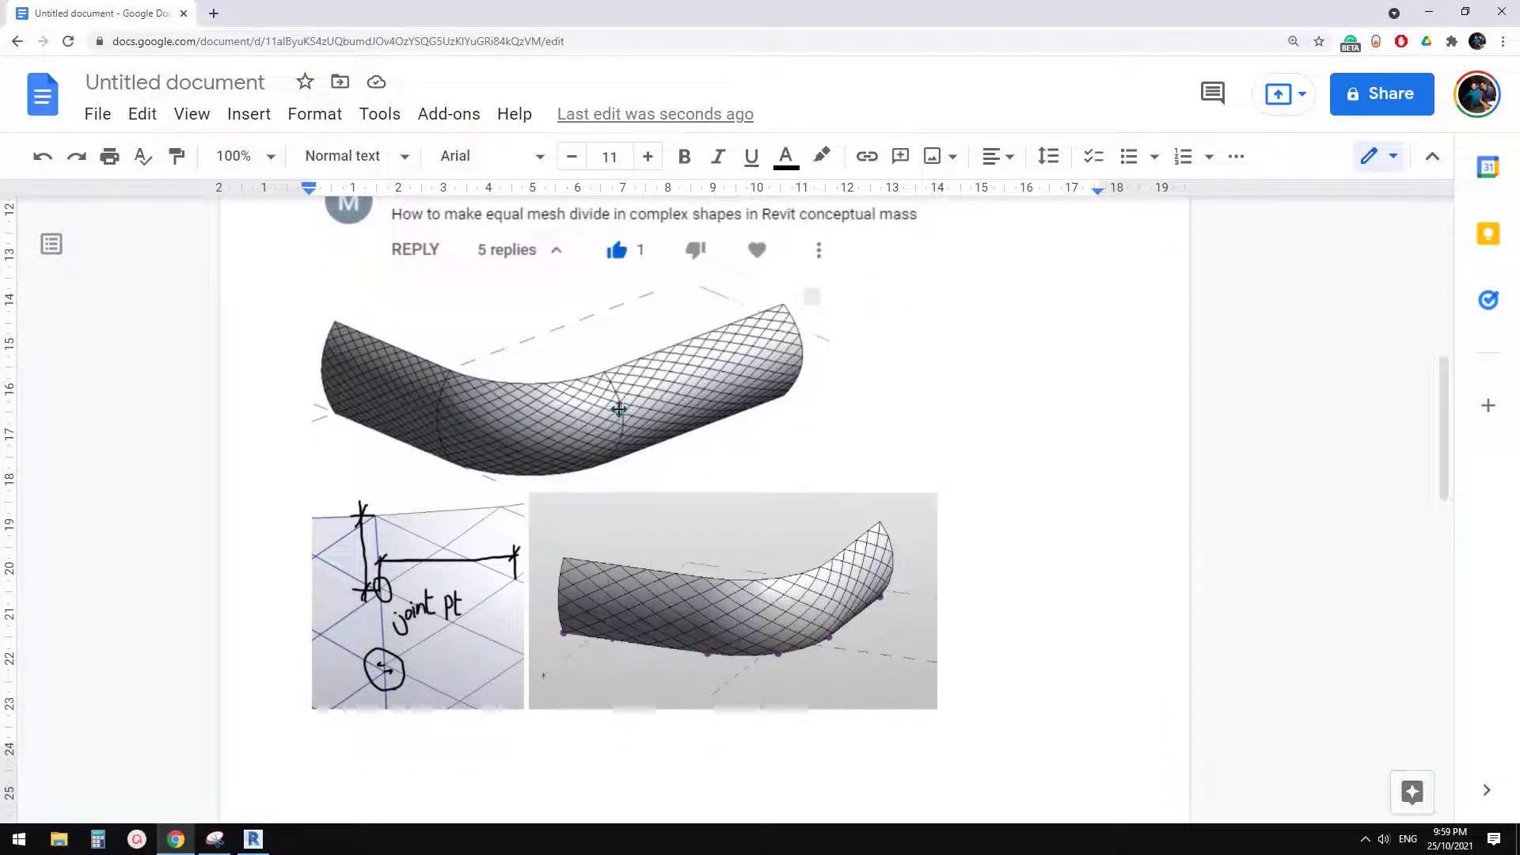
scroll(679, 414, up, 1)
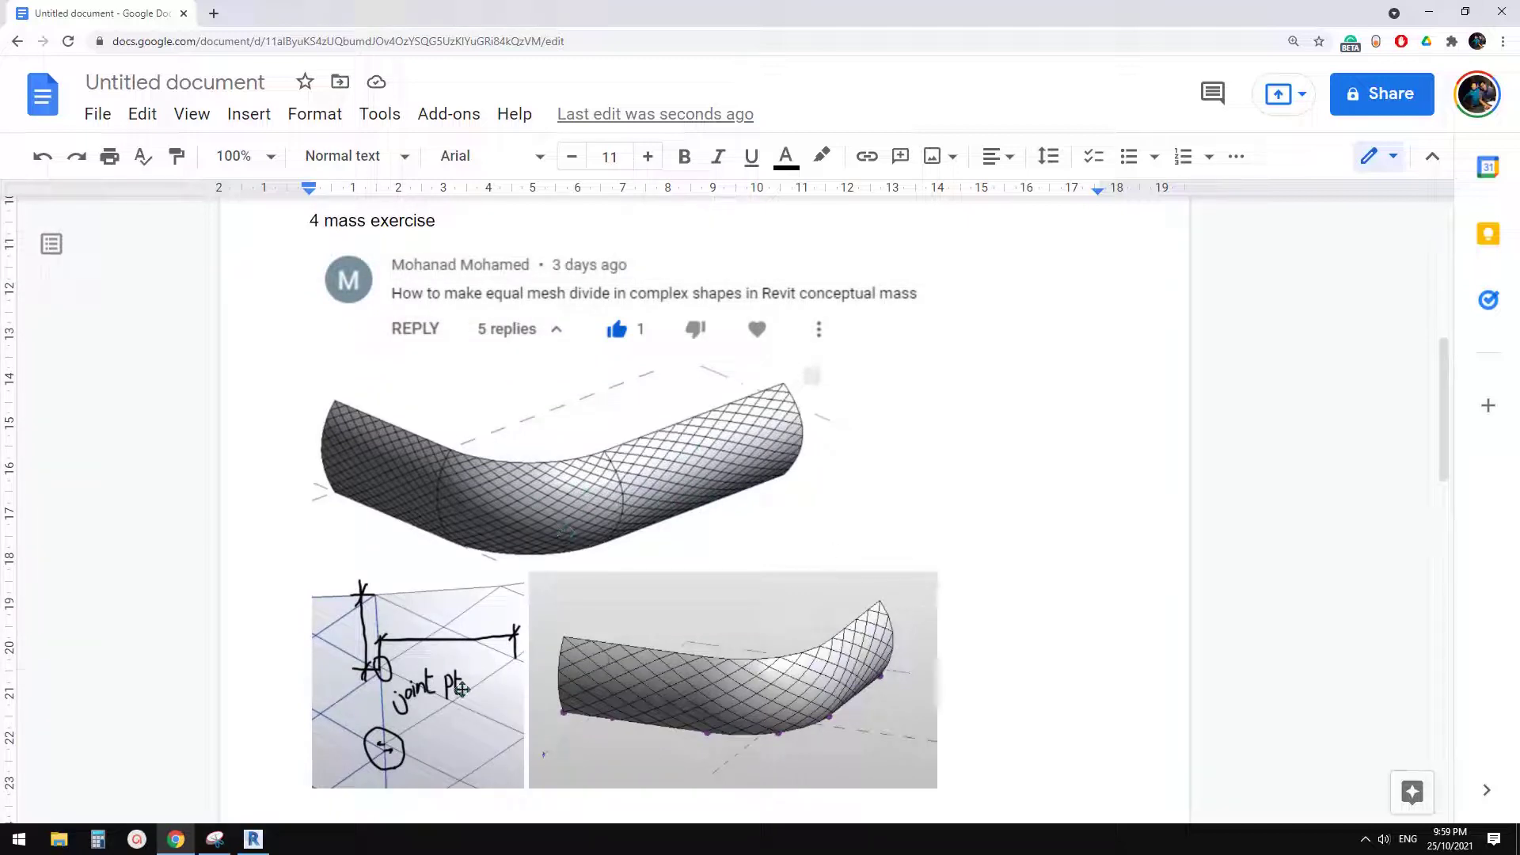
scroll(555, 420, up, 2)
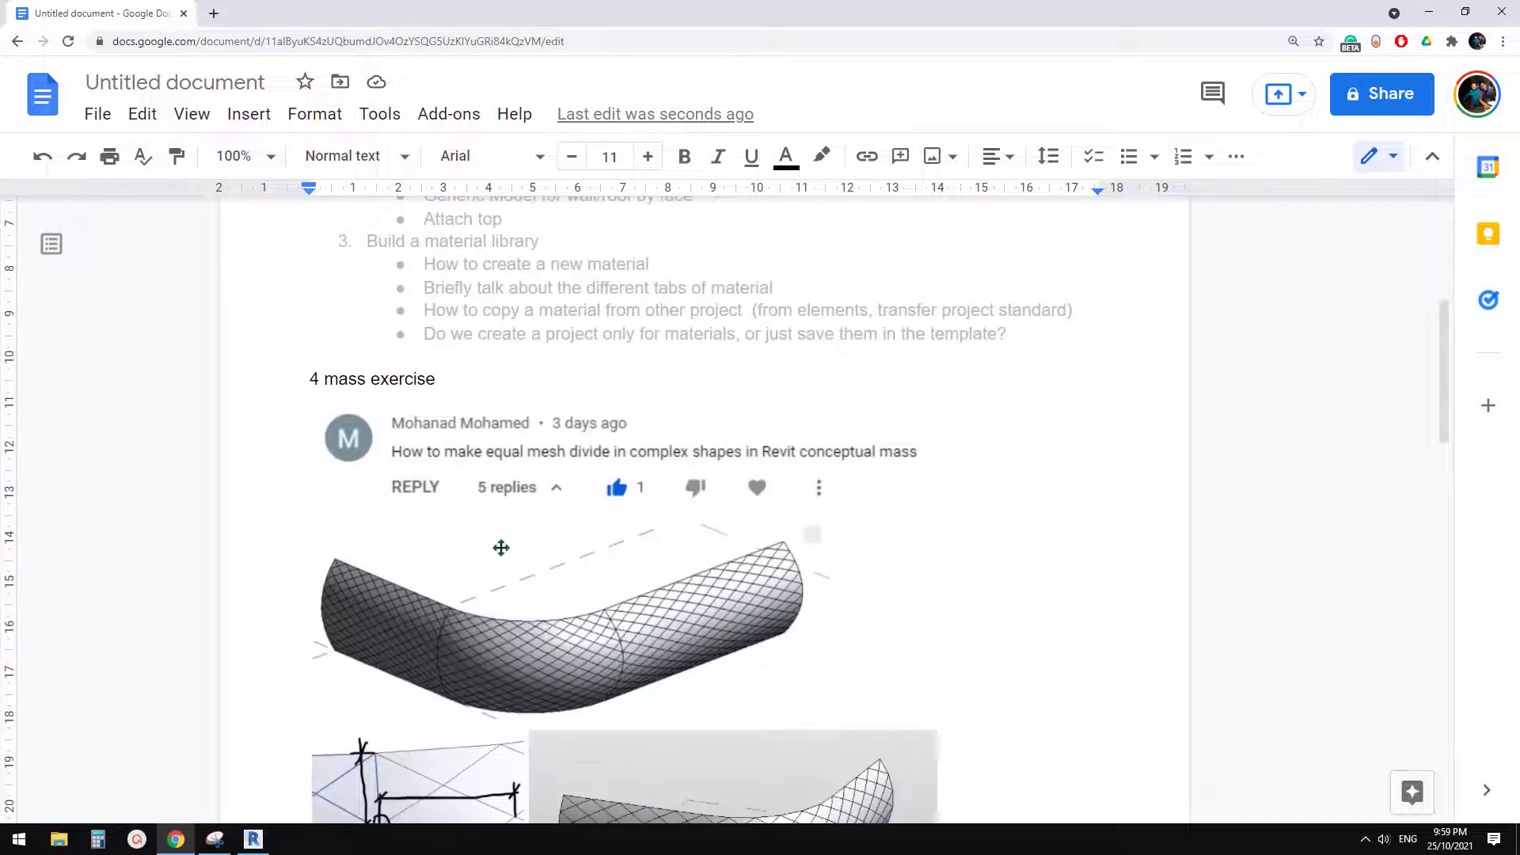
scroll(502, 546, down, 2)
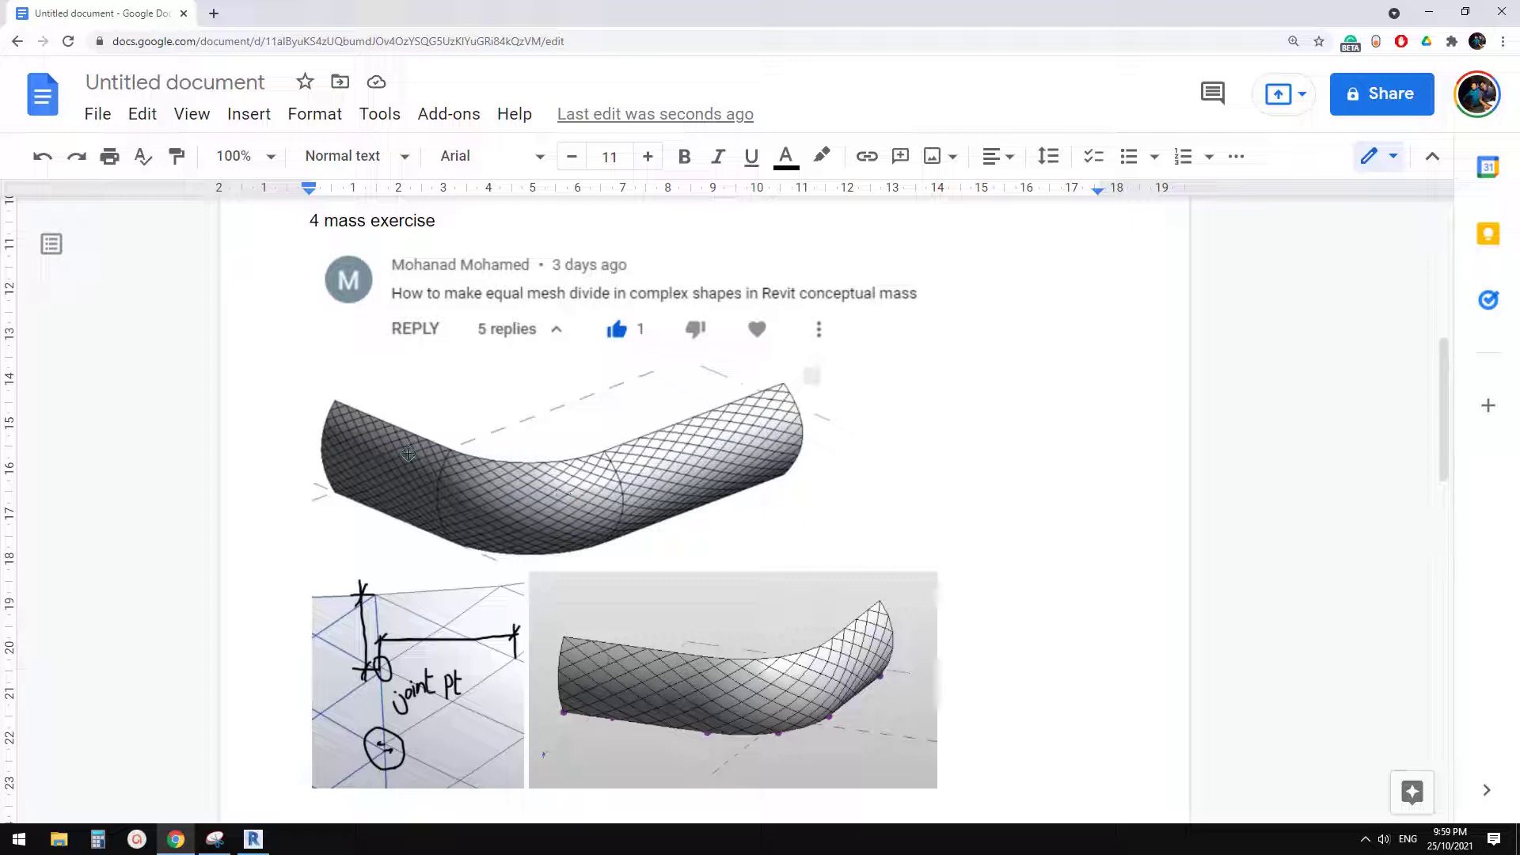
scroll(497, 462, down, 2)
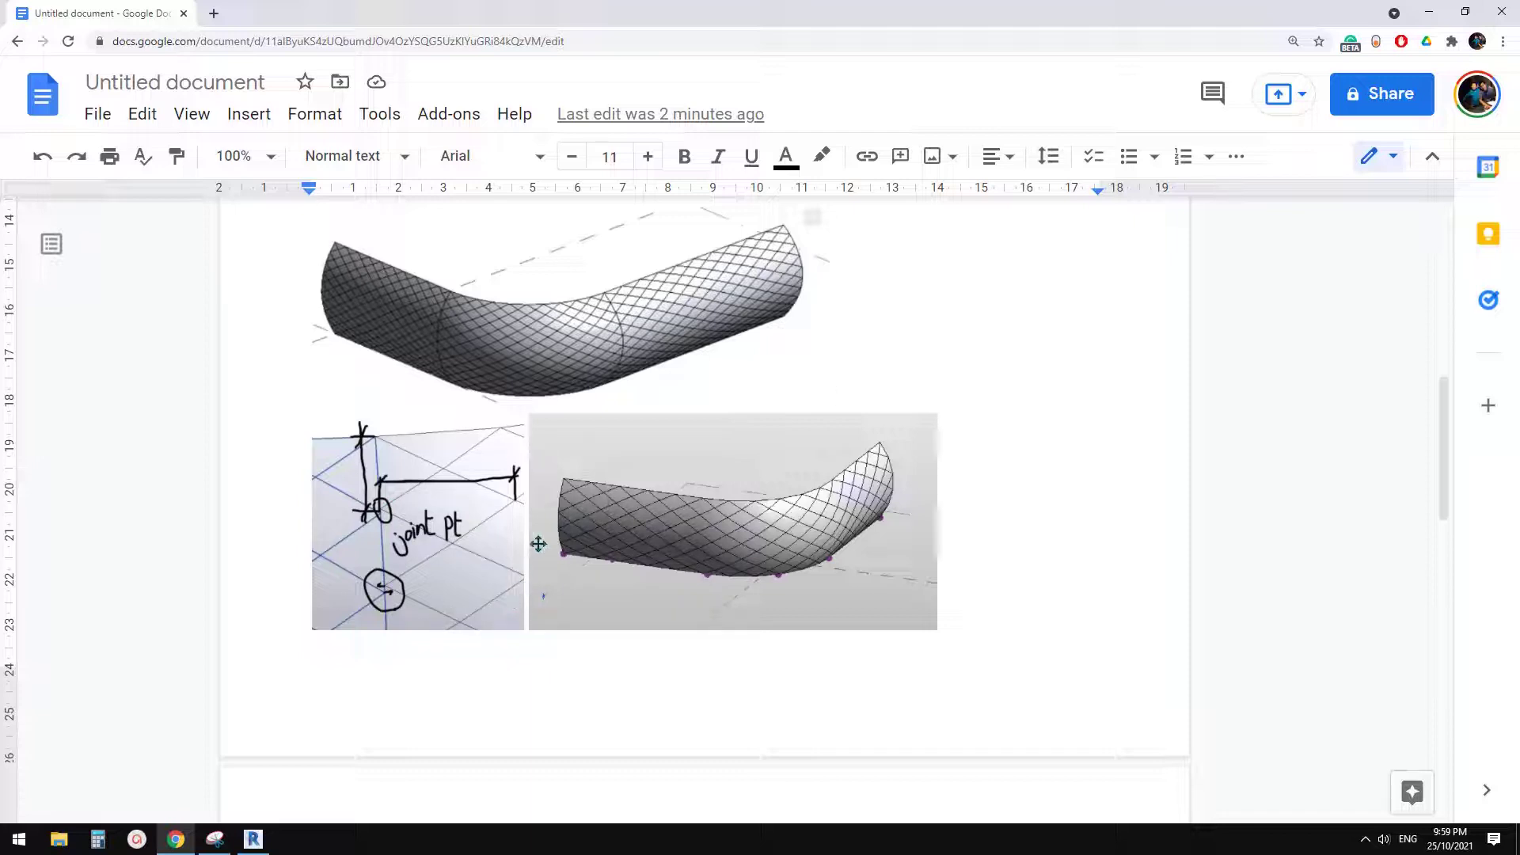
scroll(539, 543, up, 1)
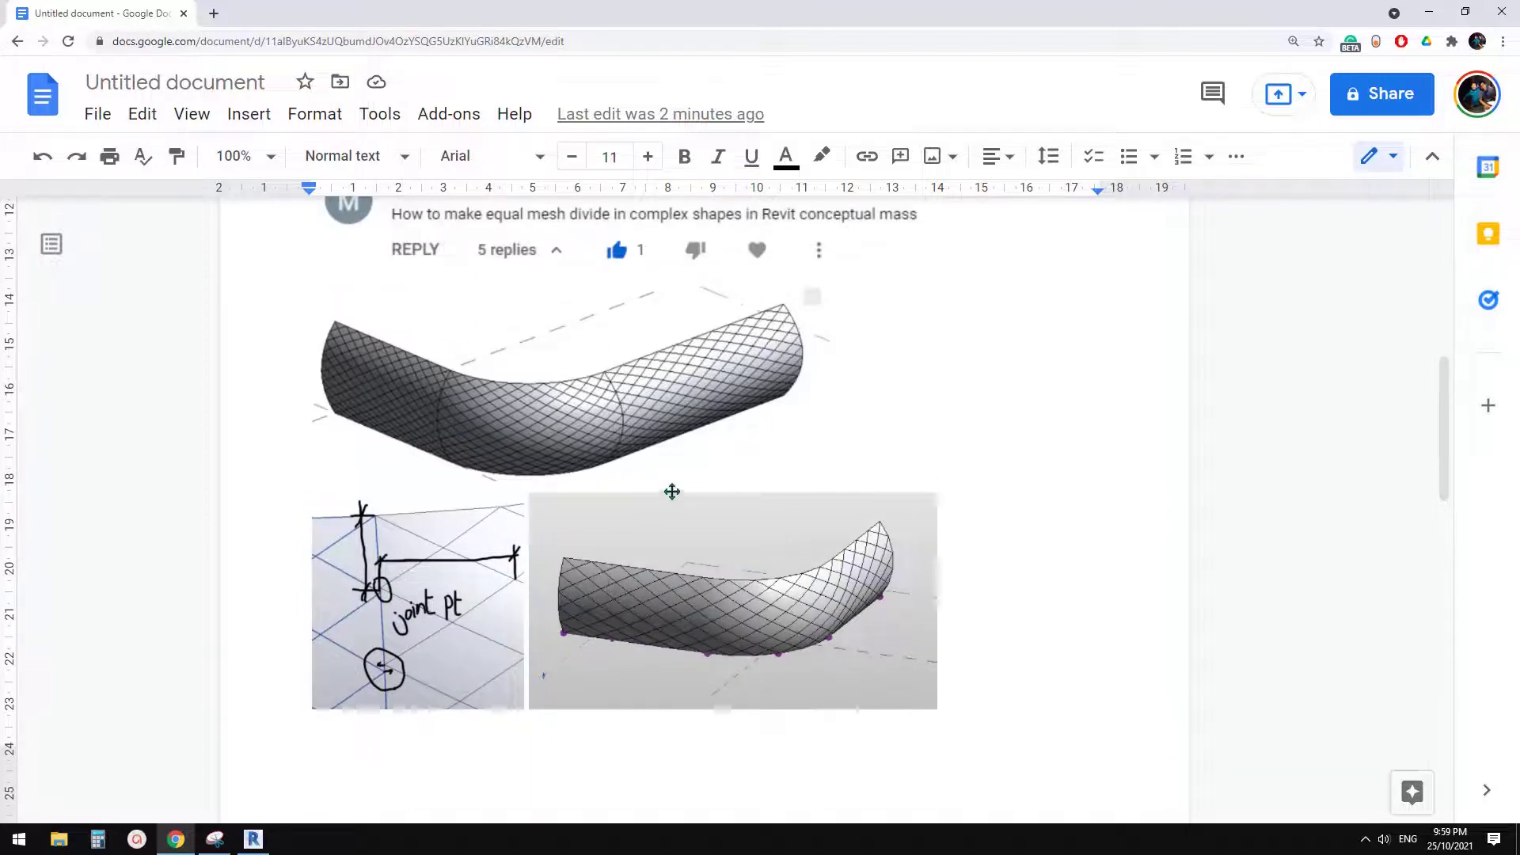
scroll(674, 487, down, 1)
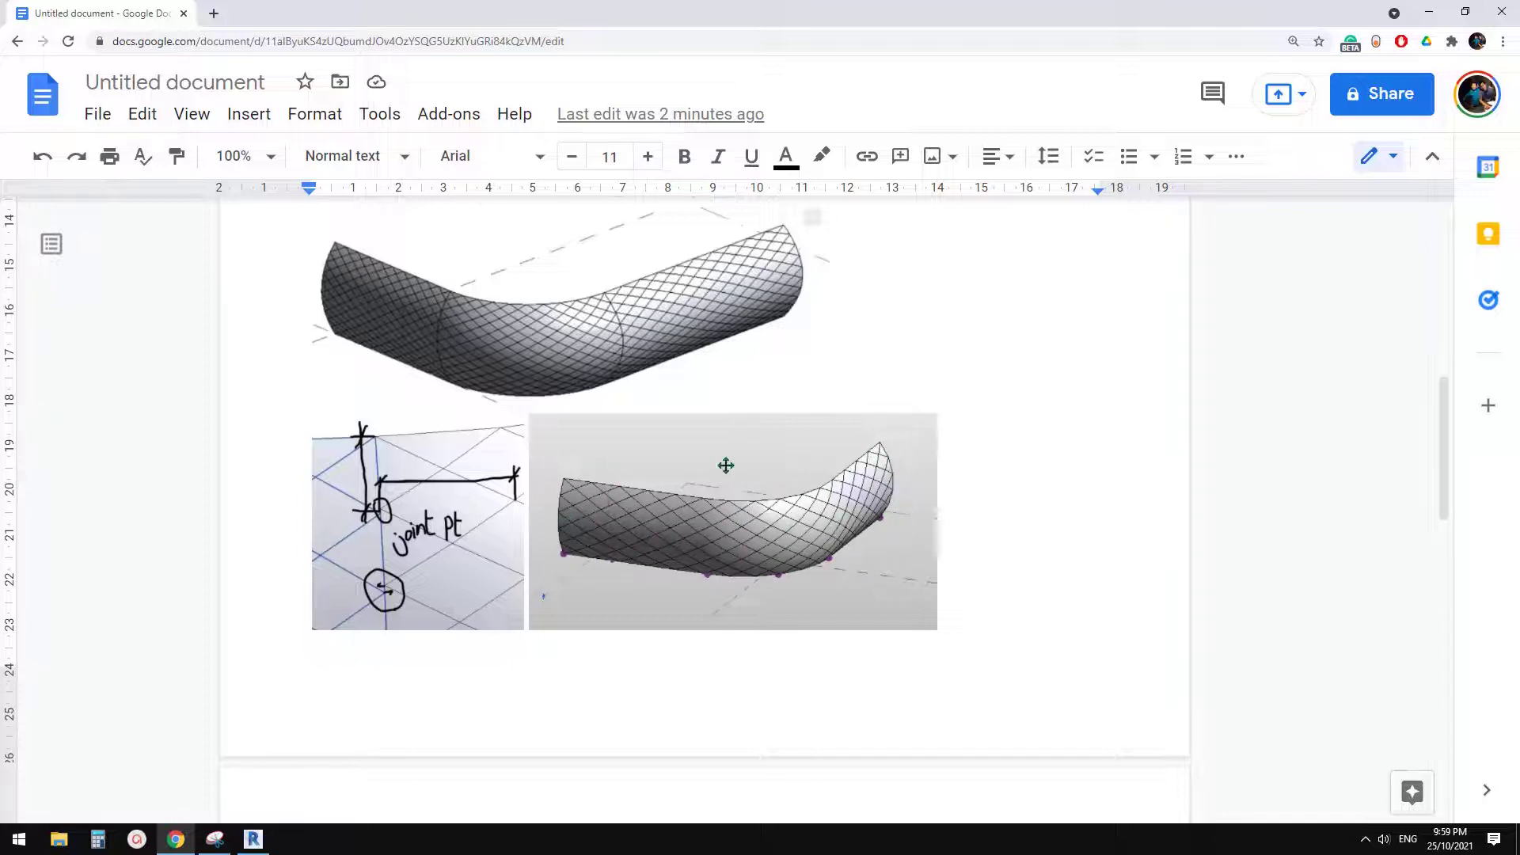
scroll(726, 466, up, 1)
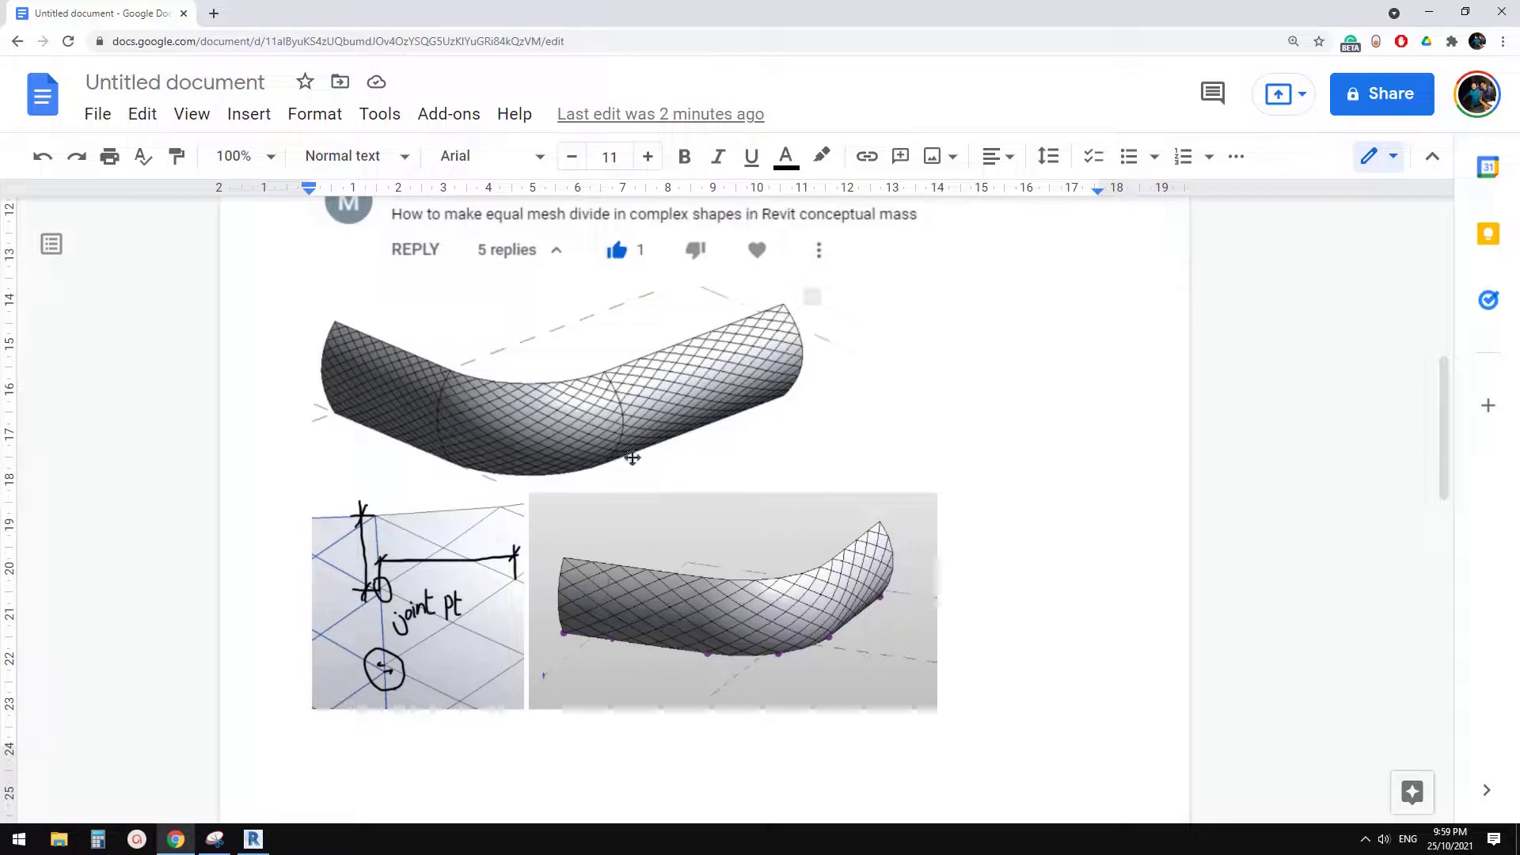
Switch to Revit and close both open views, discarding the changes to M_Fixed.rfa and Project1
click(253, 840)
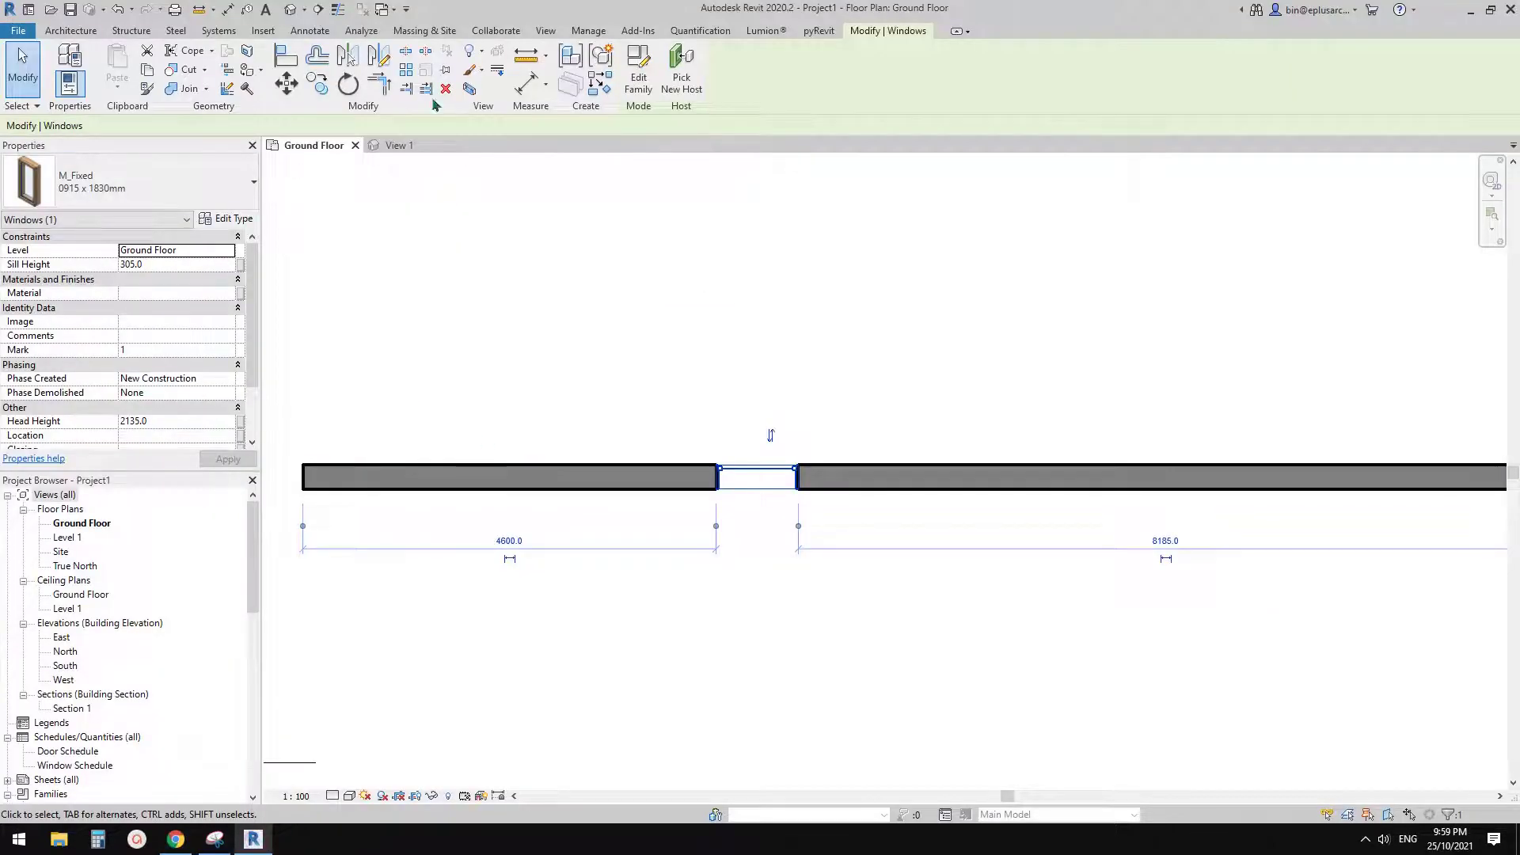
click(453, 142)
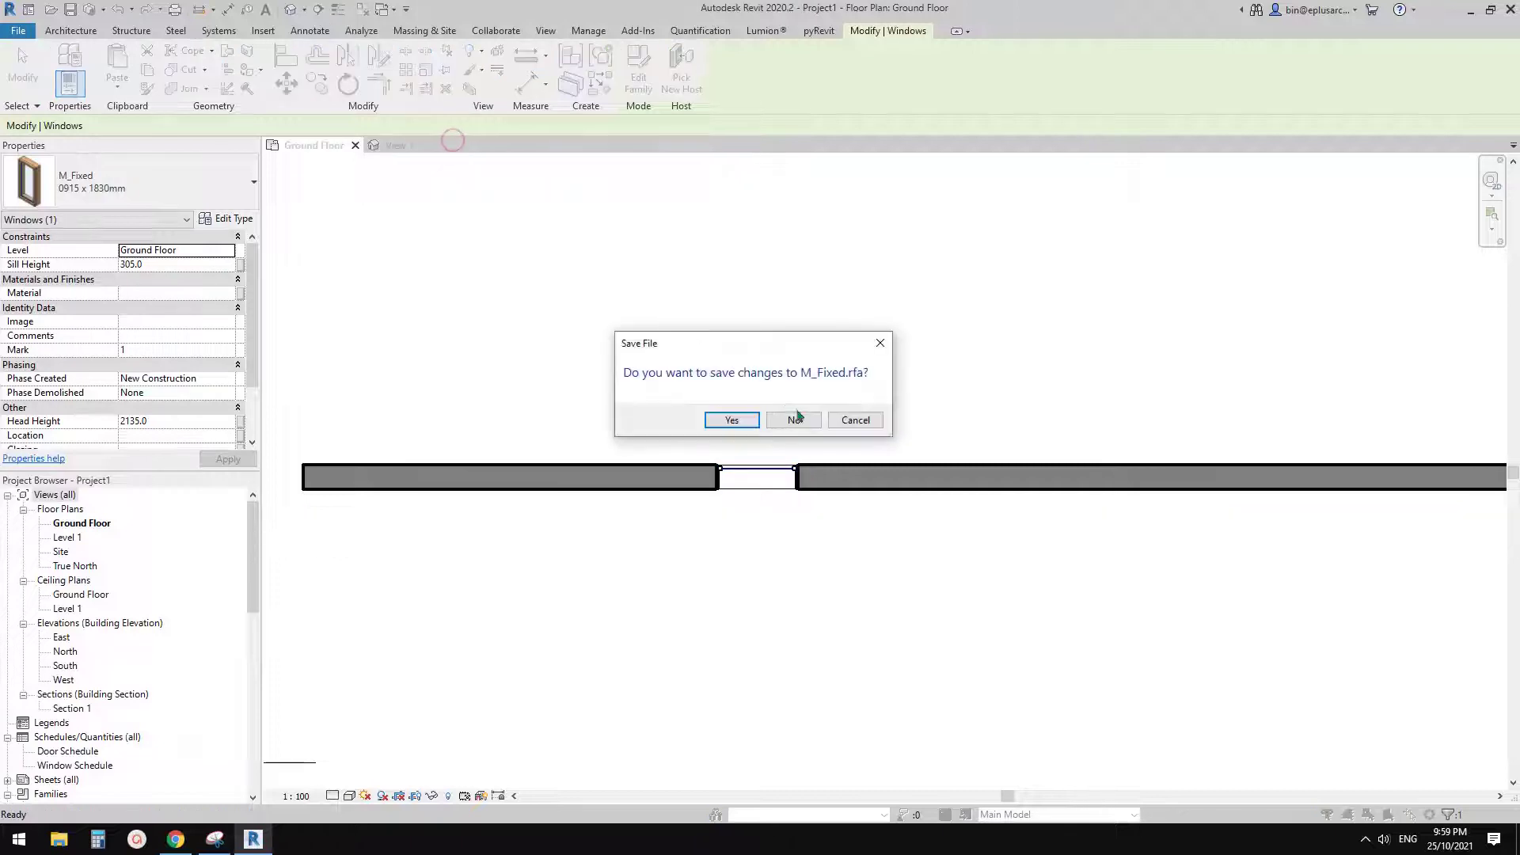
click(794, 420)
click(356, 145)
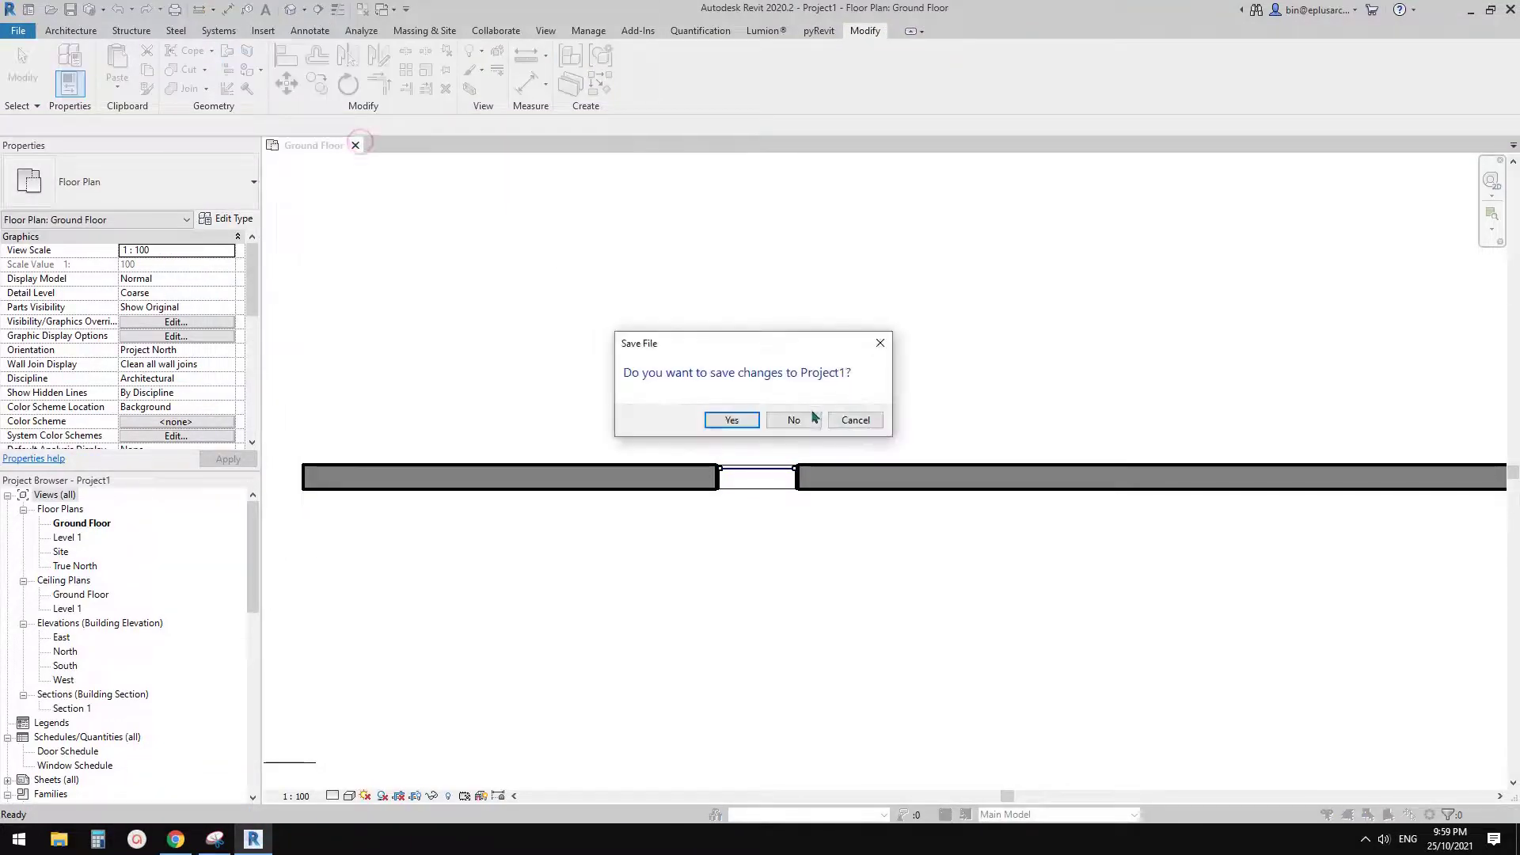
click(794, 420)
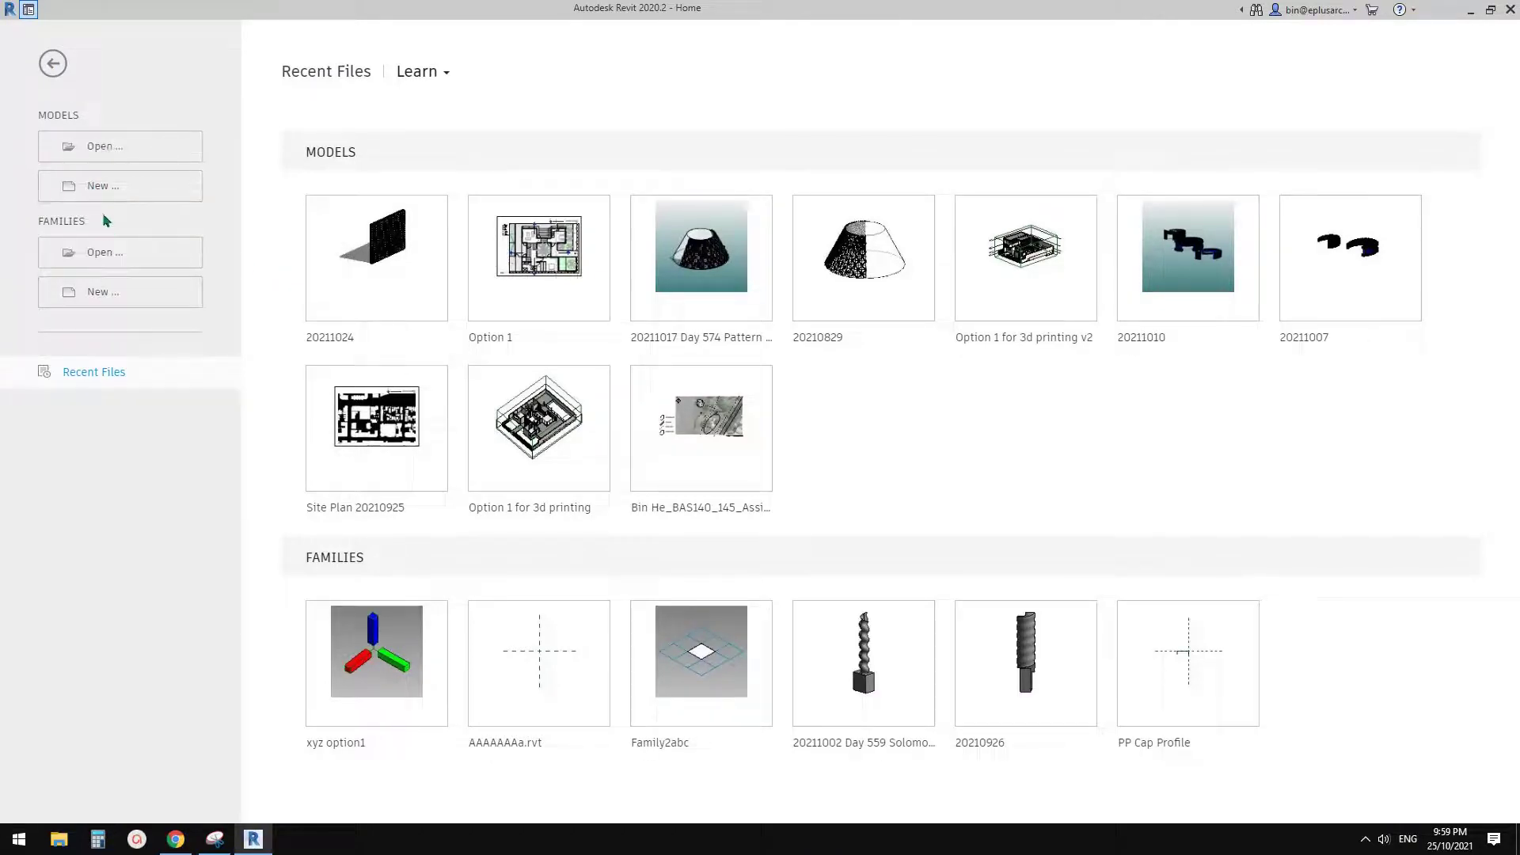
Create a new family from the Metric Mass.rft template in the Conceptual Mass folder
click(119, 295)
double_click(479, 210)
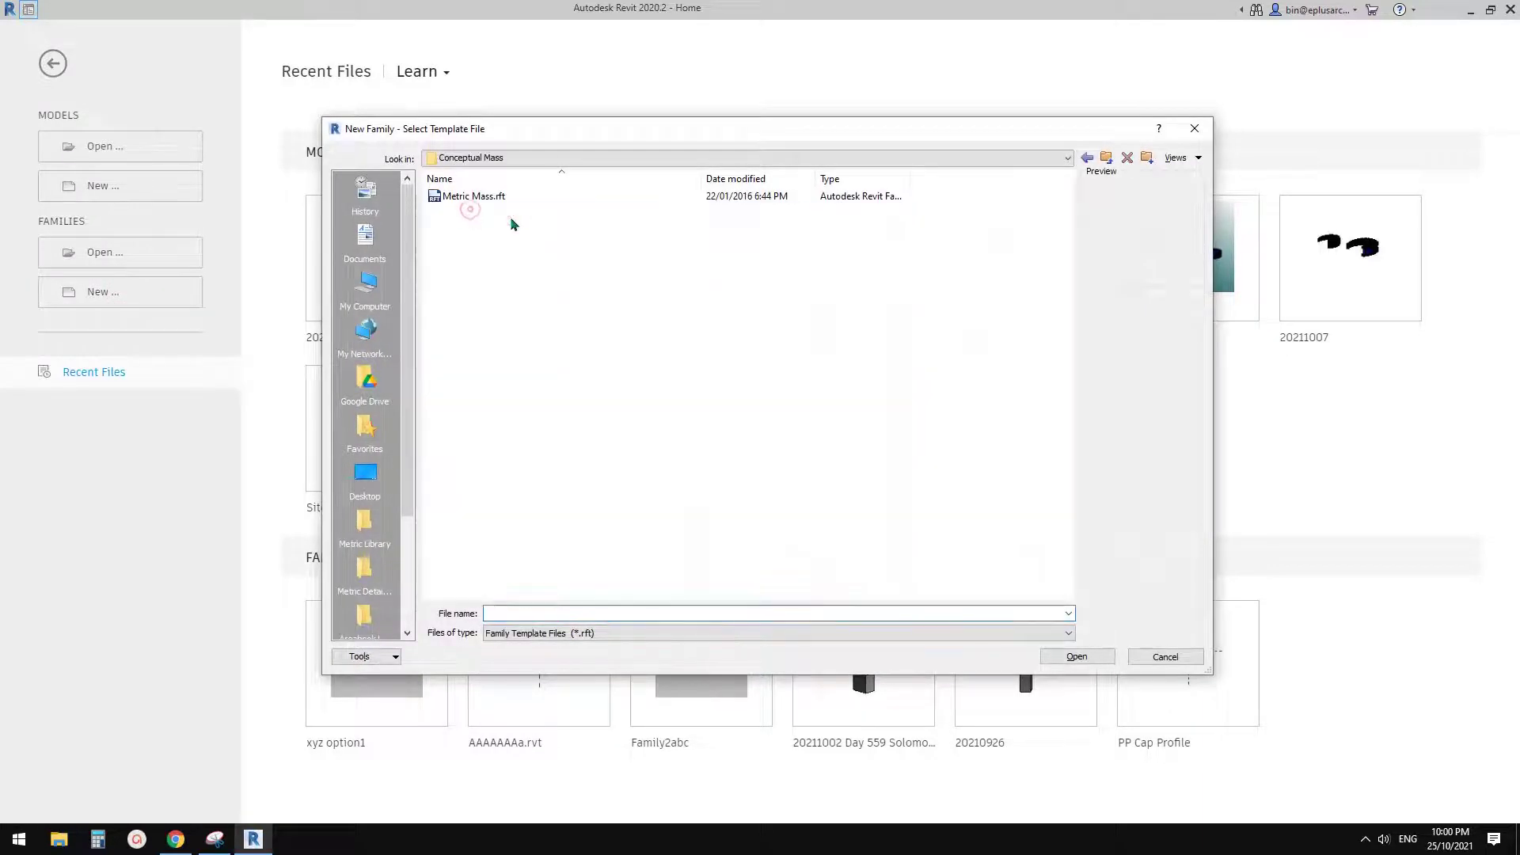
click(488, 198)
double_click(488, 198)
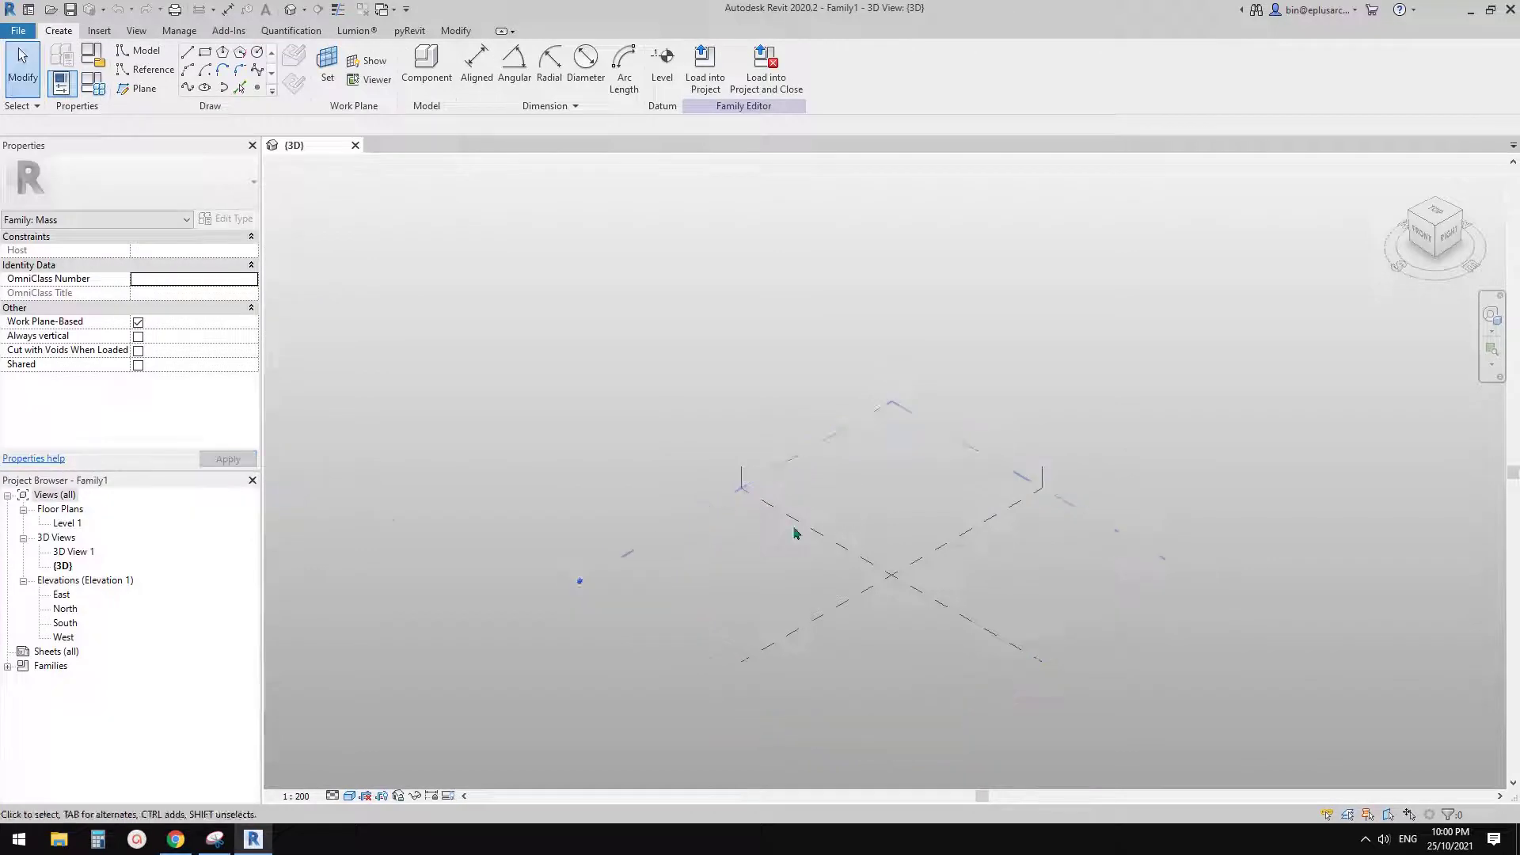
Look over the empty mass family, review the curved mesh reference images in the Google Docs document, and return to Revit
middle_drag(795, 526, 604, 464)
scroll(751, 503, up, 2)
shift+middle_drag(712, 495, 702, 548)
scroll(681, 505, up, 1)
middle_drag(560, 461, 577, 466)
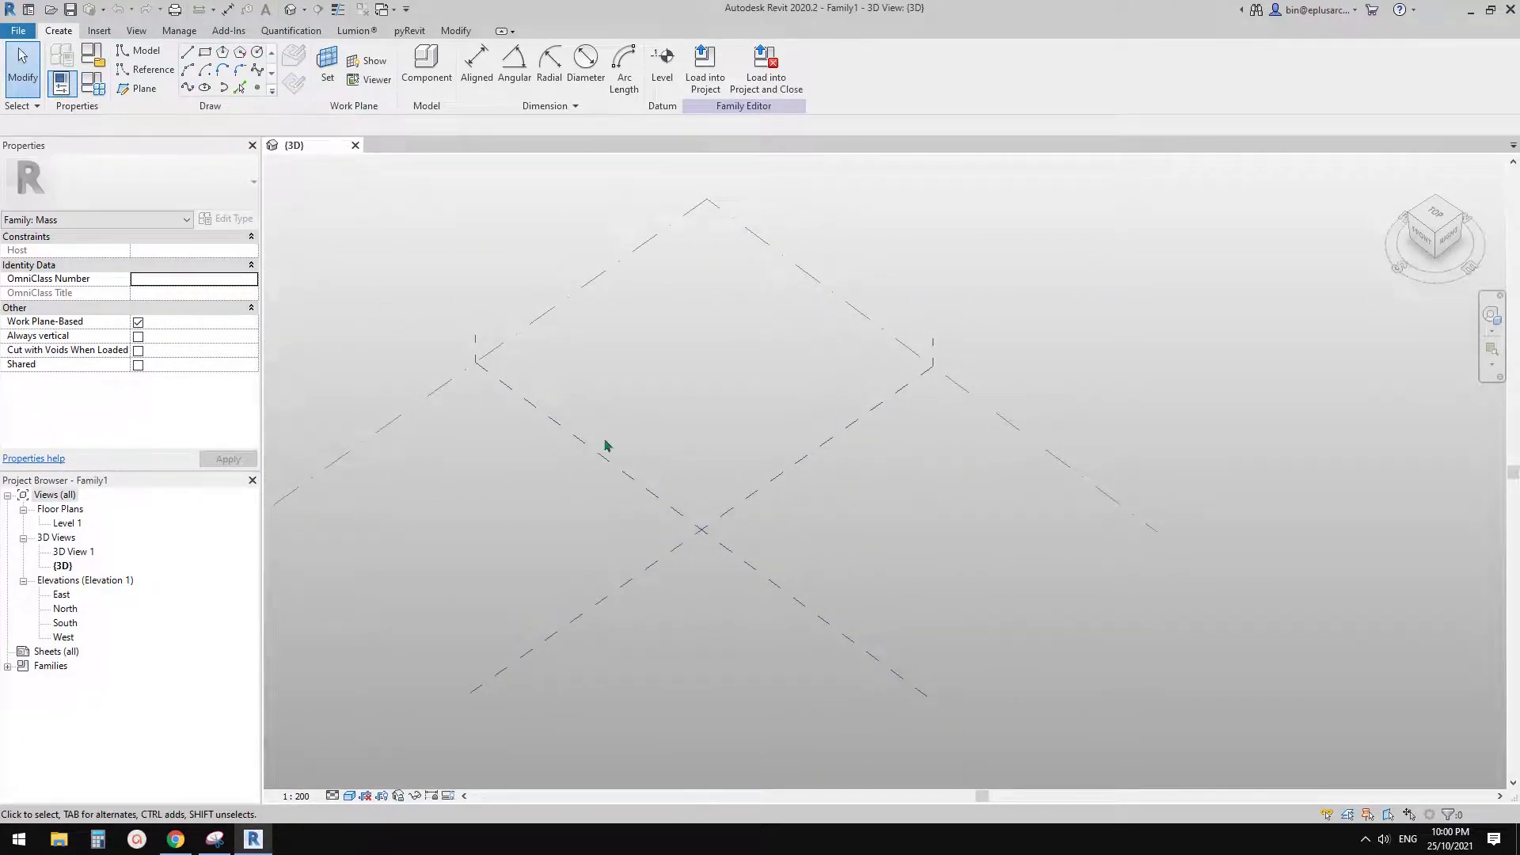
middle_drag(670, 556, 678, 499)
click(176, 839)
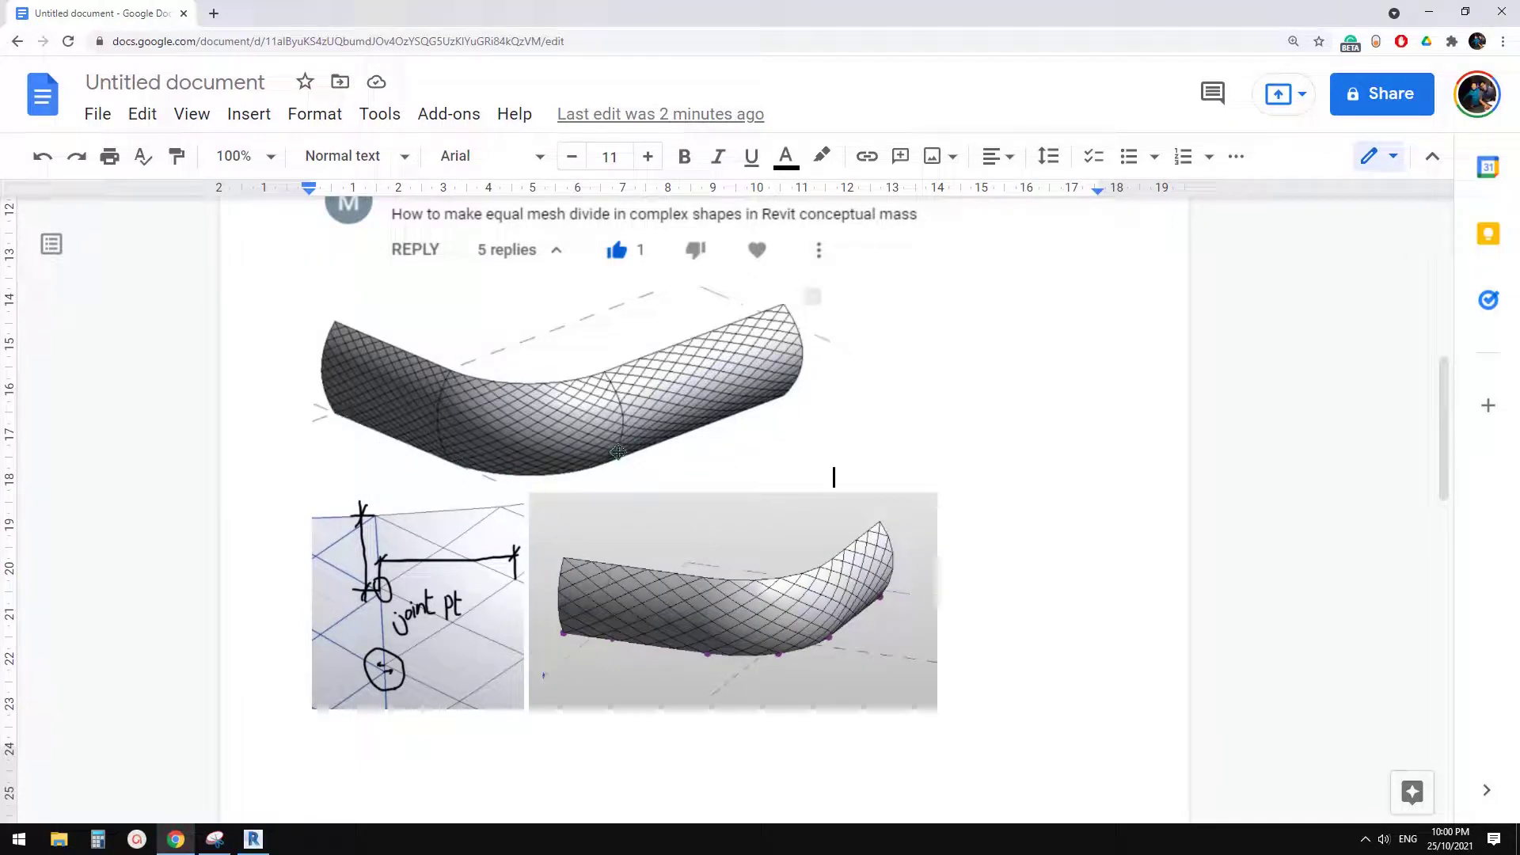
scroll(383, 720, down, 1)
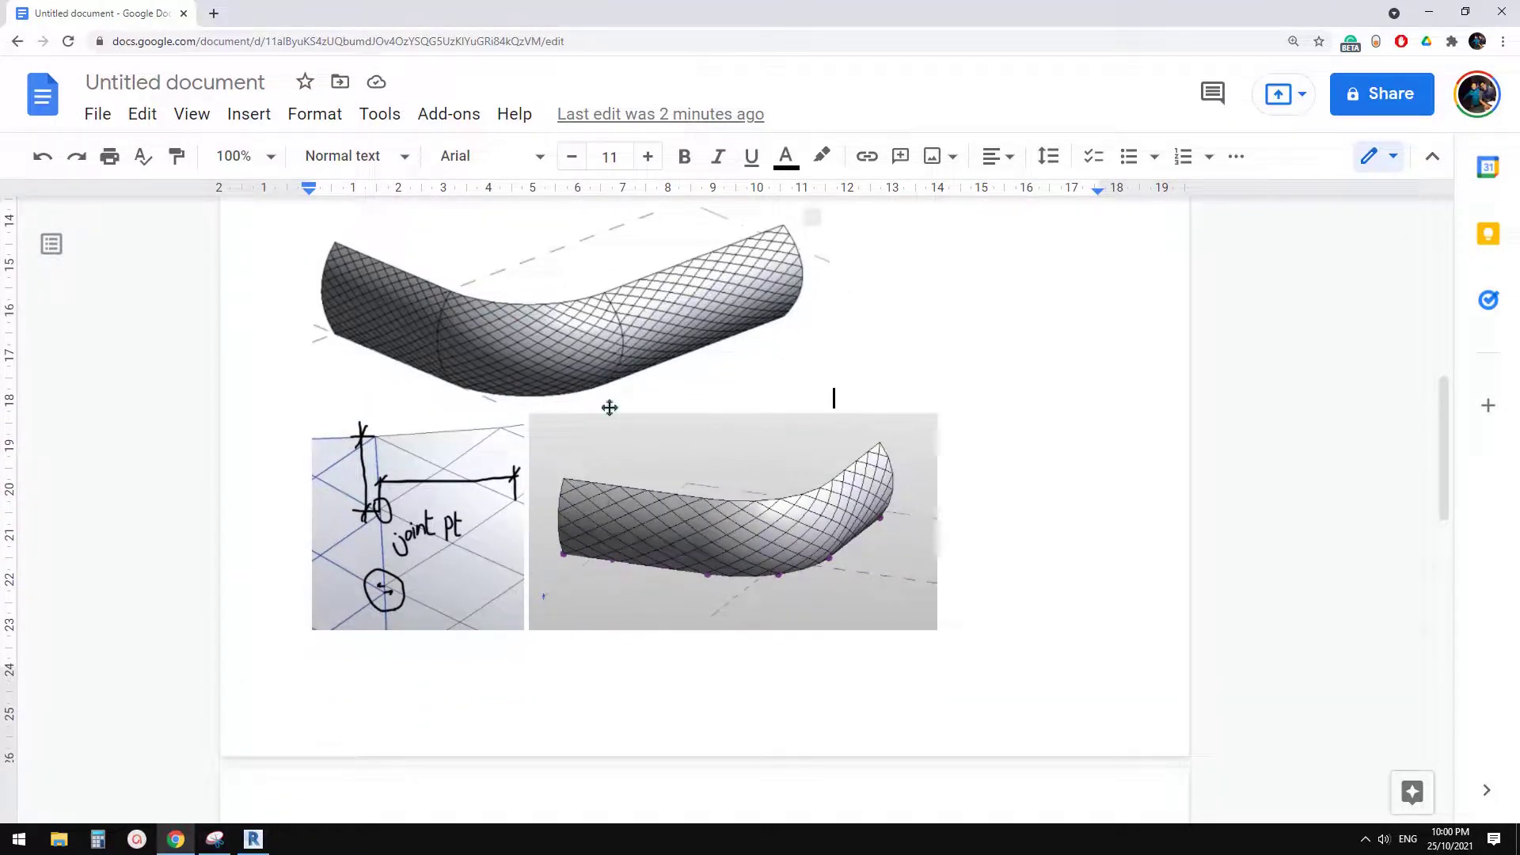
click(255, 841)
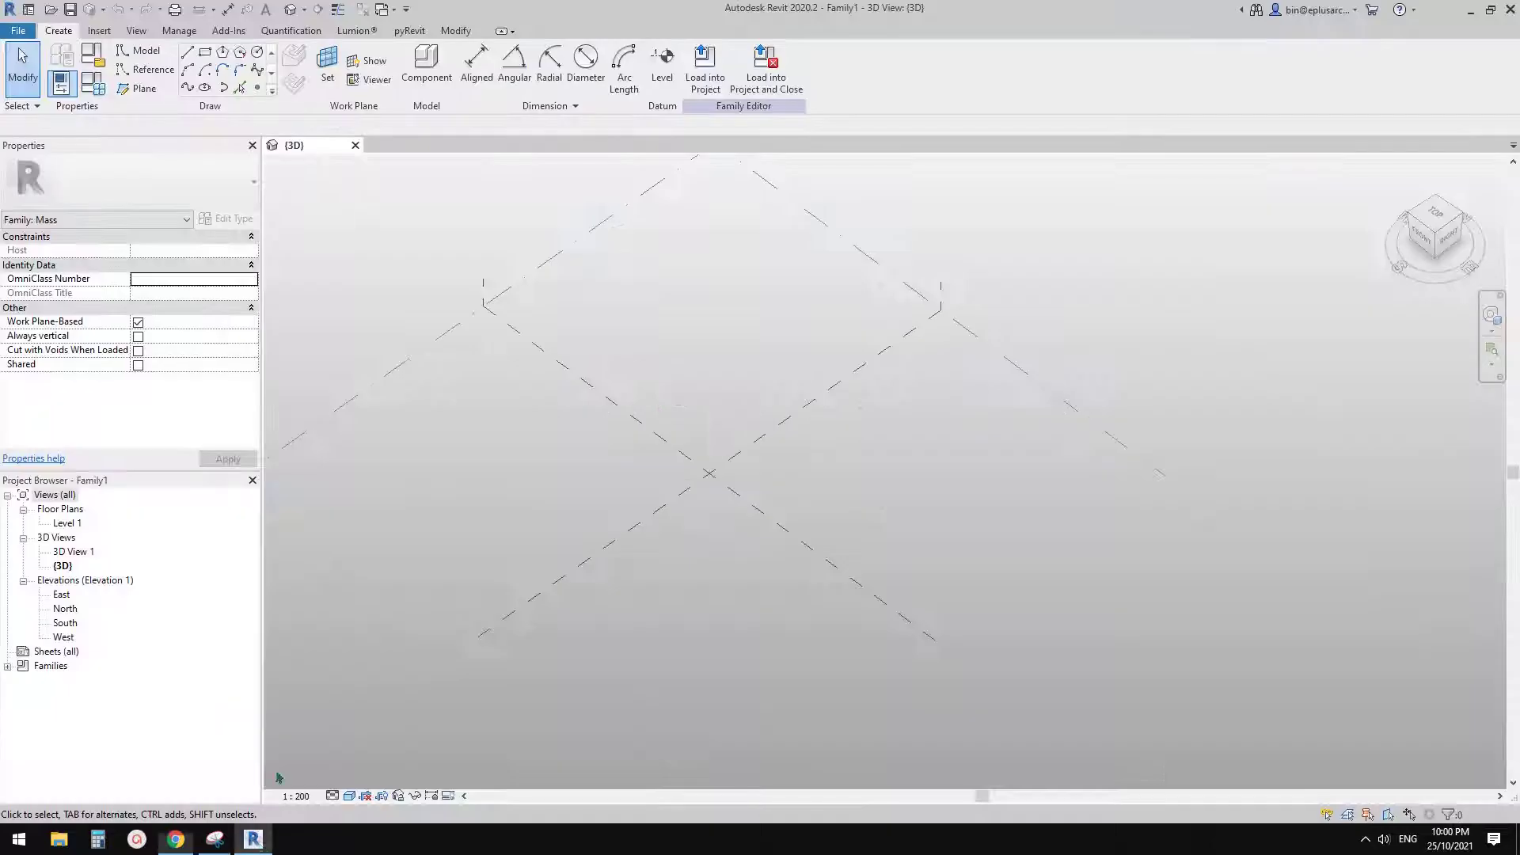
Draw two separate straight reference lines on Level 1, about 31000 mm and 30000 mm long, angled toward each other
click(153, 70)
scroll(719, 407, up, 1)
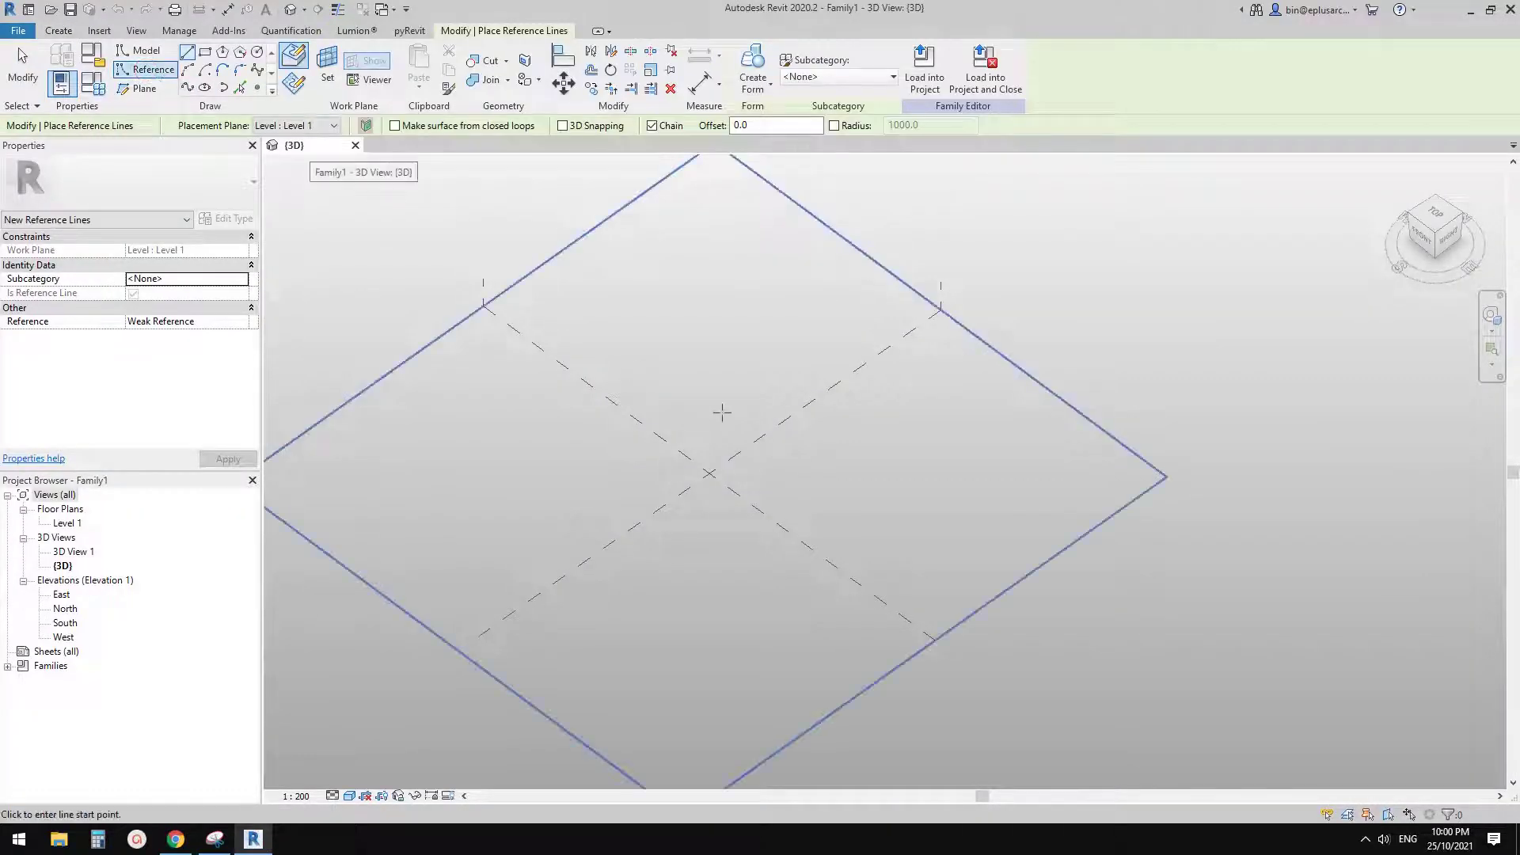
click(434, 413)
click(593, 532)
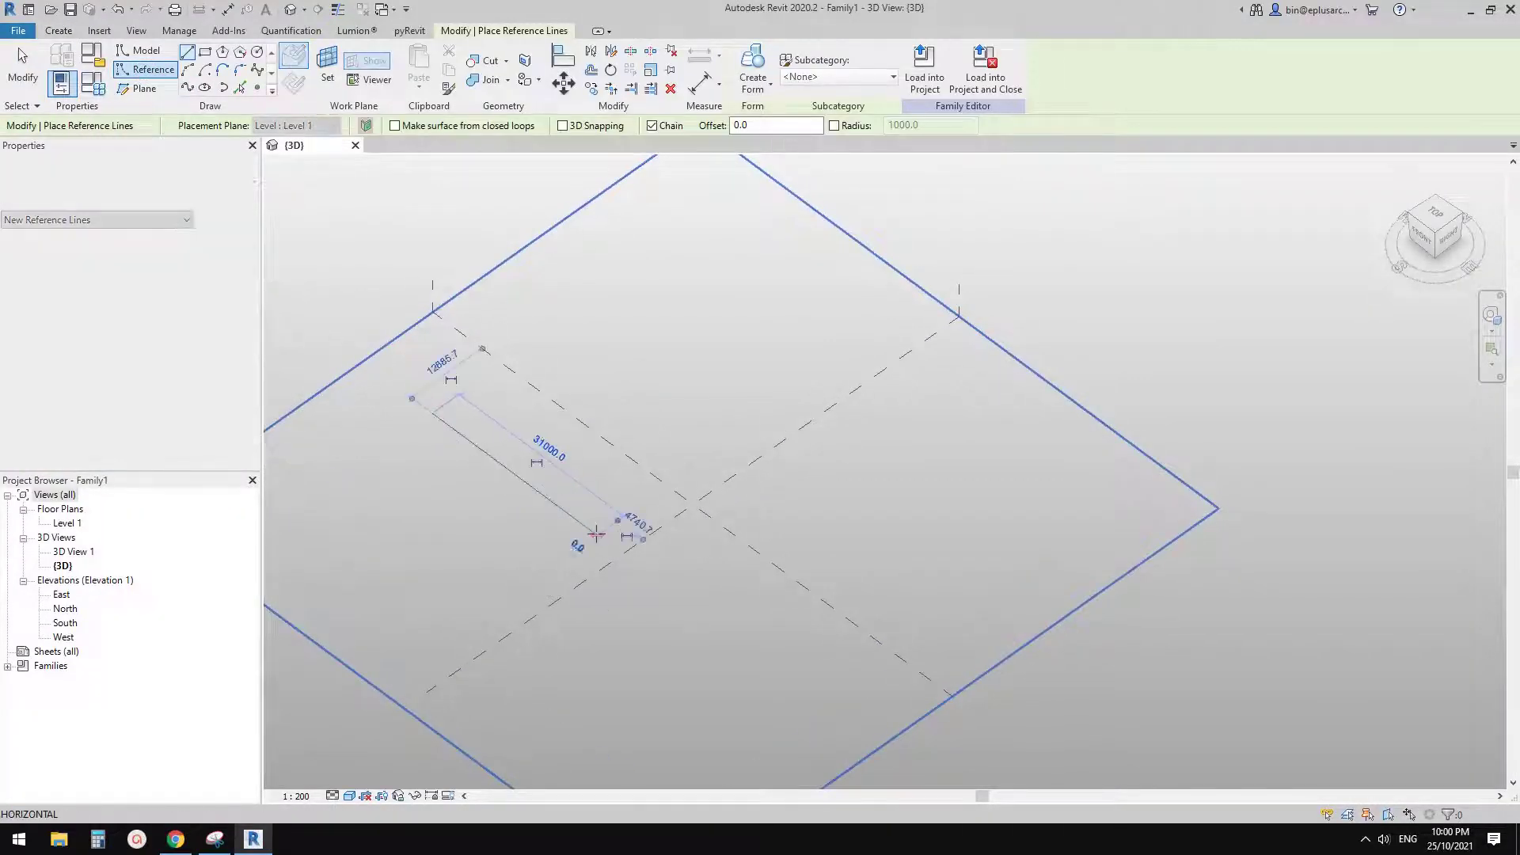
key(Escape)
click(1015, 450)
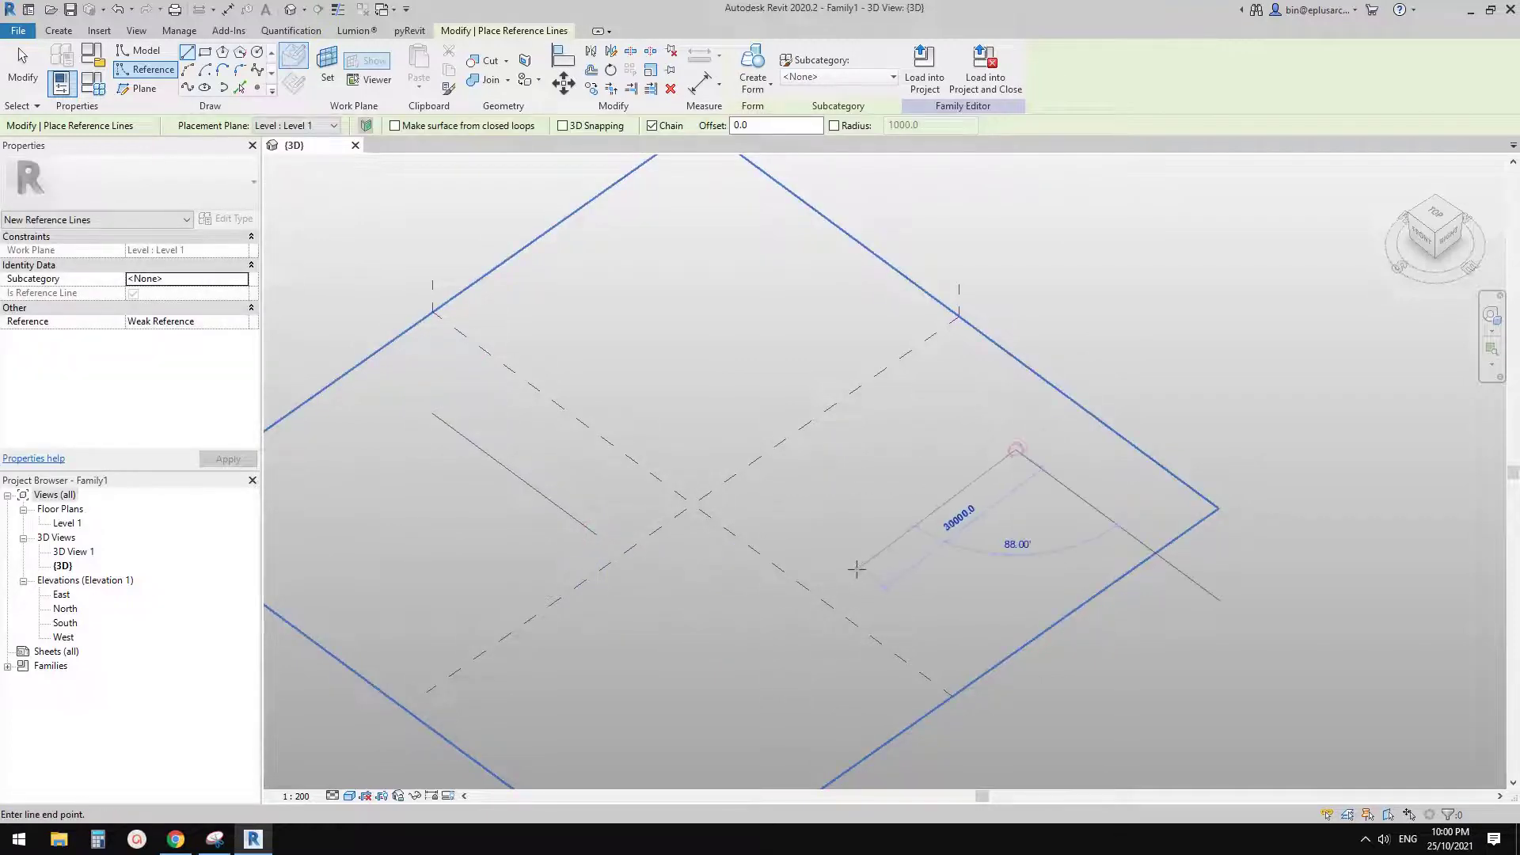
click(848, 567)
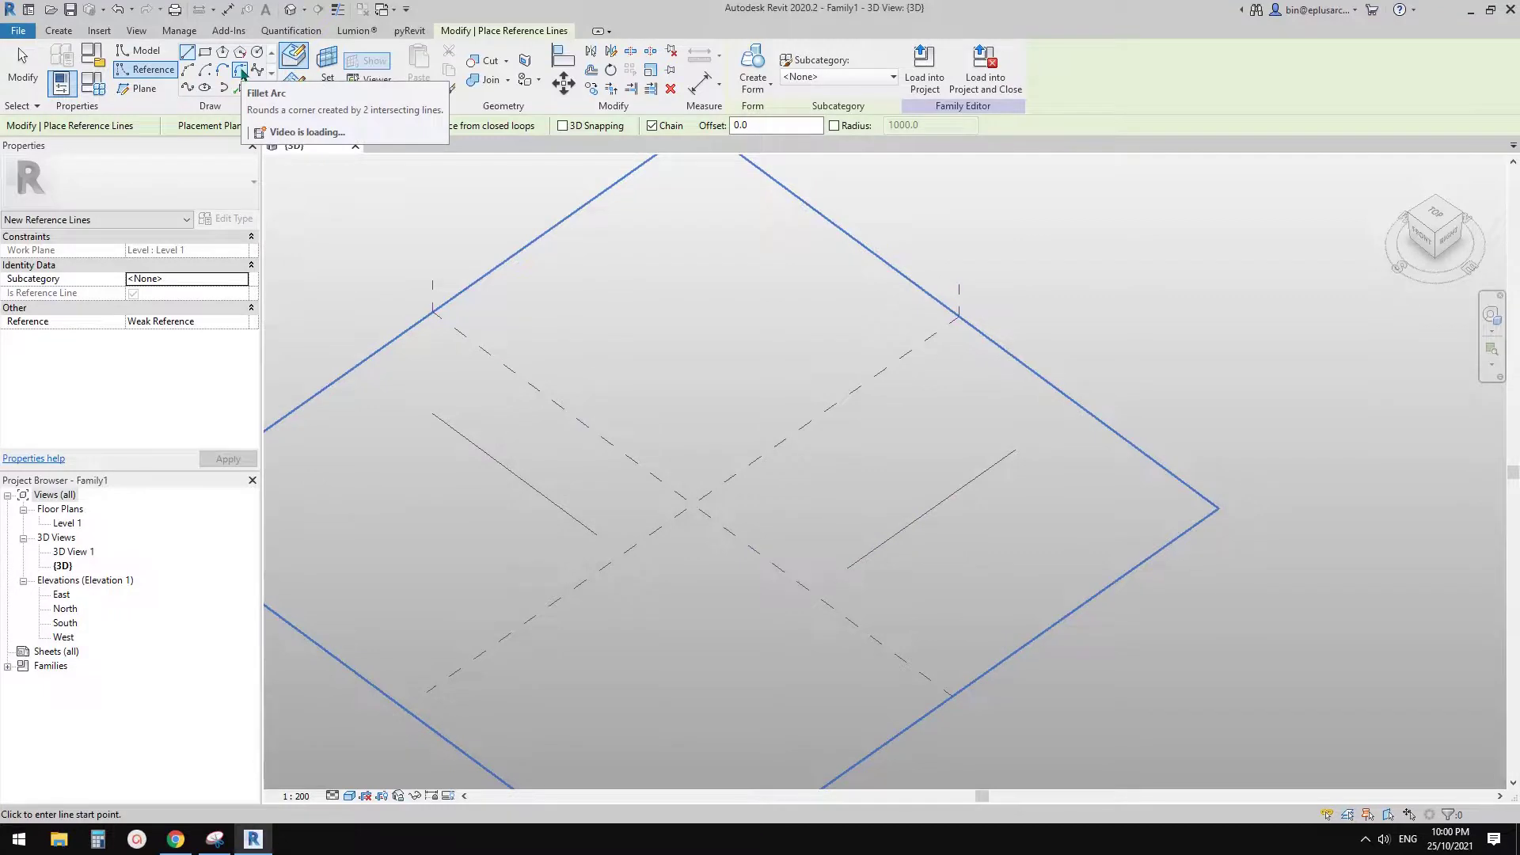
Join the two straight reference lines with a fillet arc of about 23000 mm radius
click(240, 71)
click(520, 476)
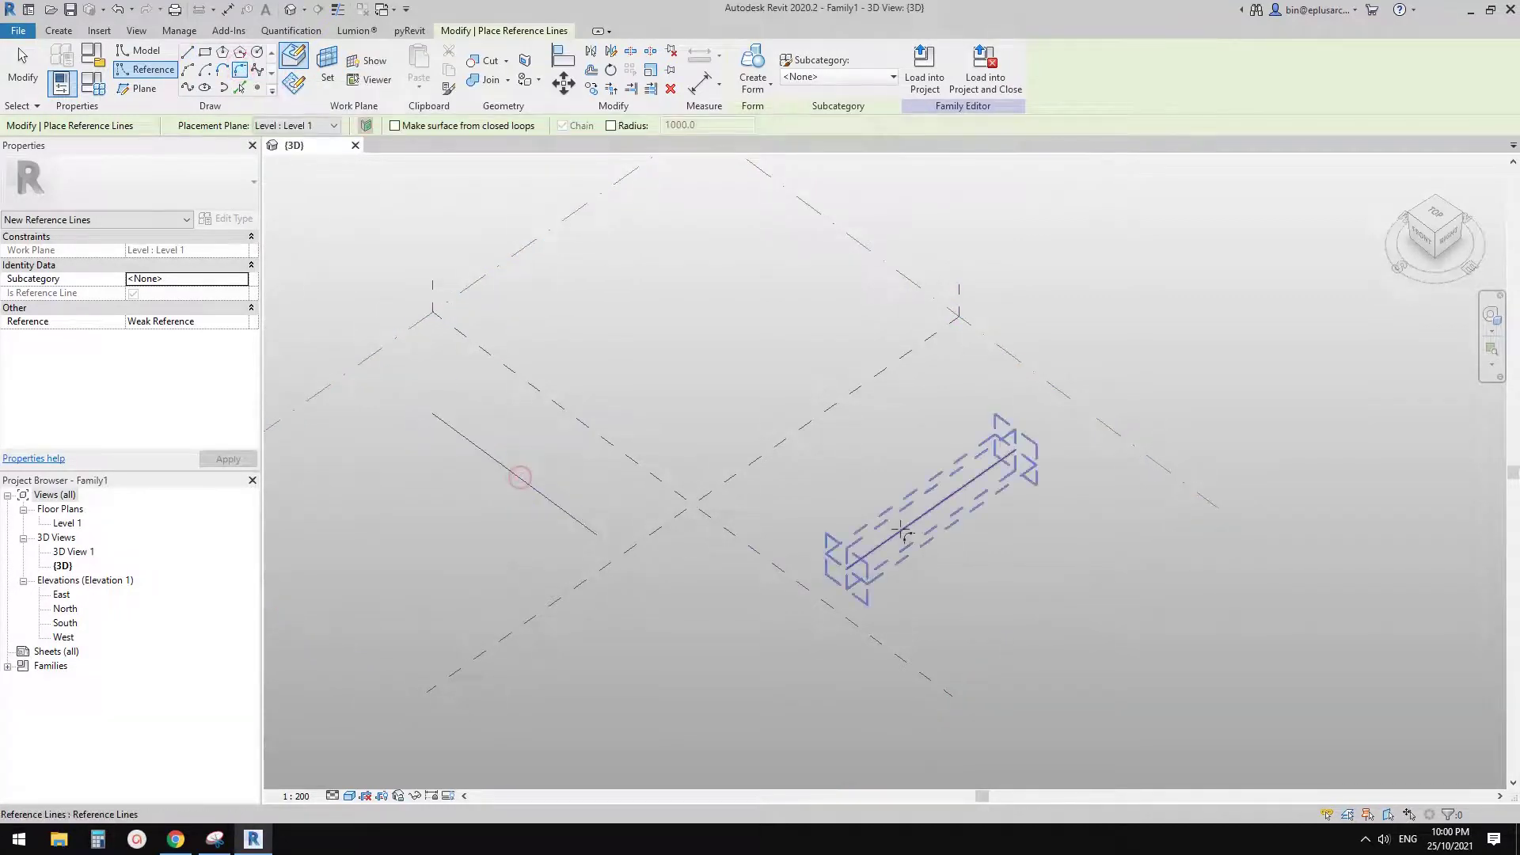
click(902, 531)
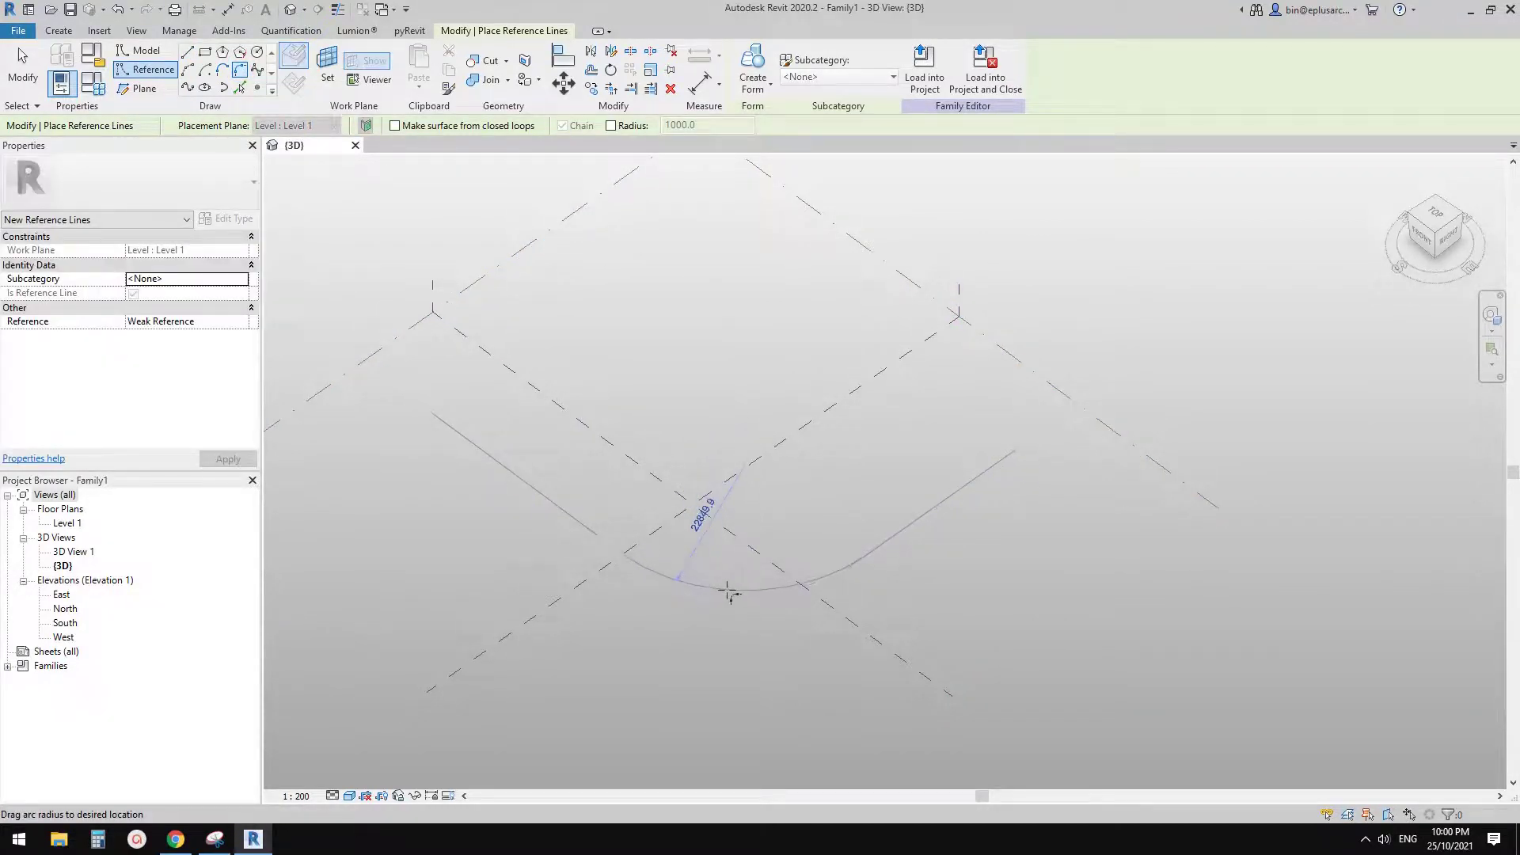
click(729, 593)
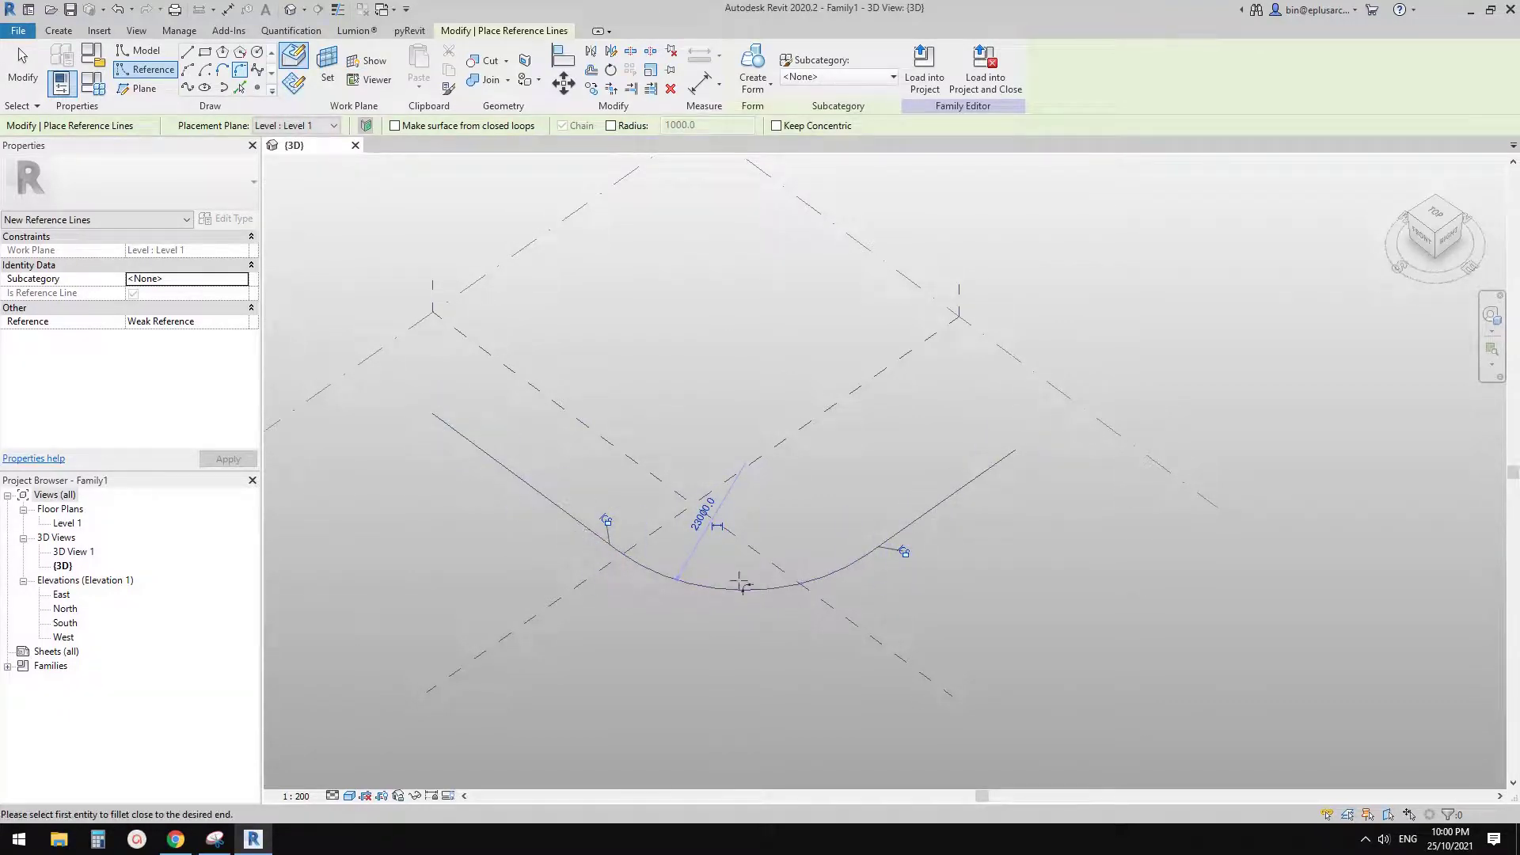
scroll(928, 592, up, 2)
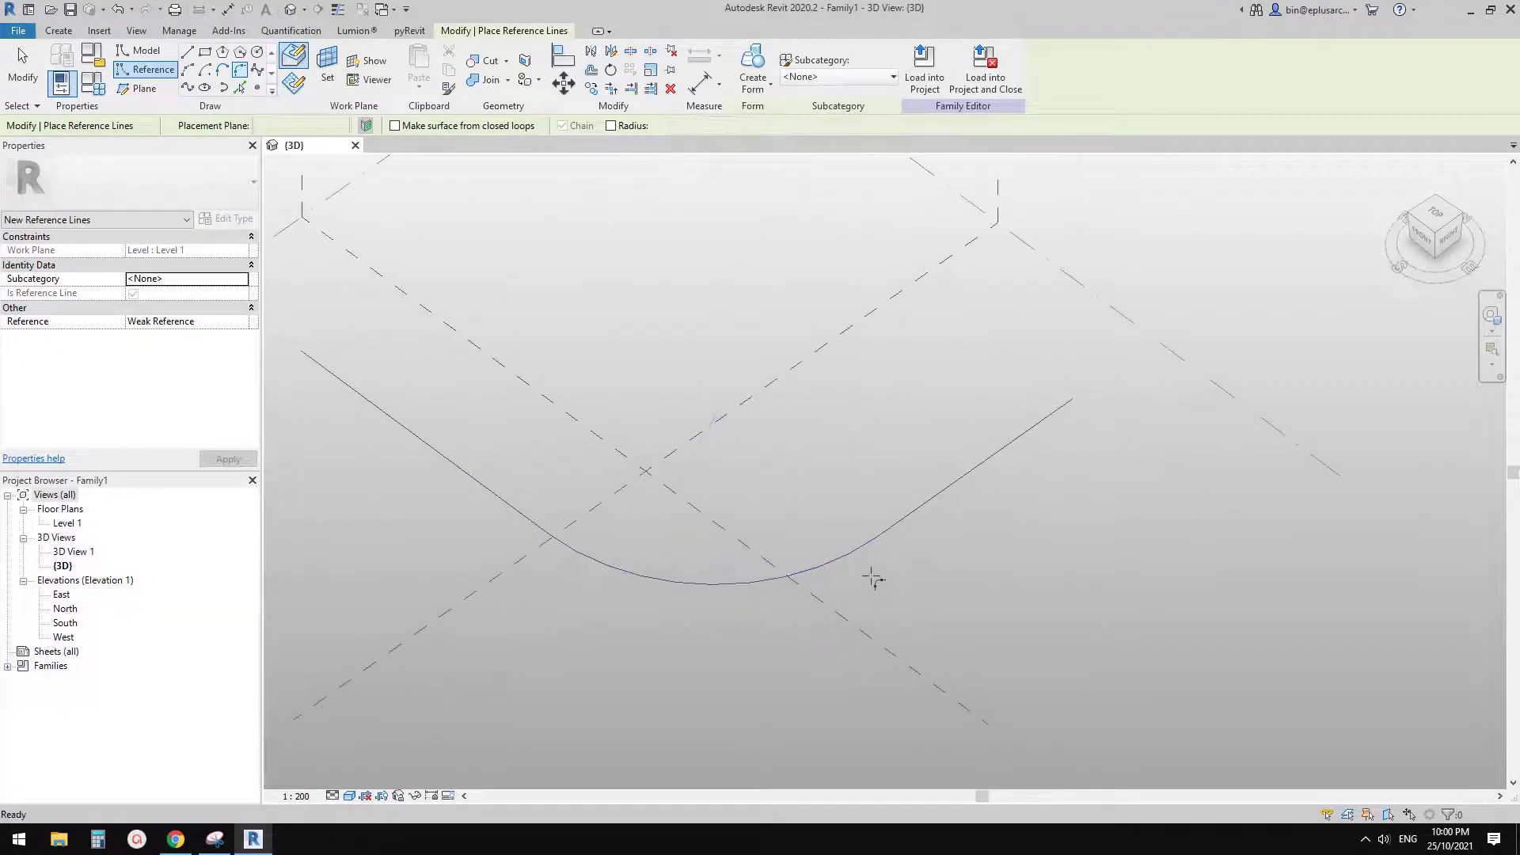
key(Escape)
Inspect the connected chain of reference lines and compare its shape with the reference images in the Google Docs document
click(782, 590)
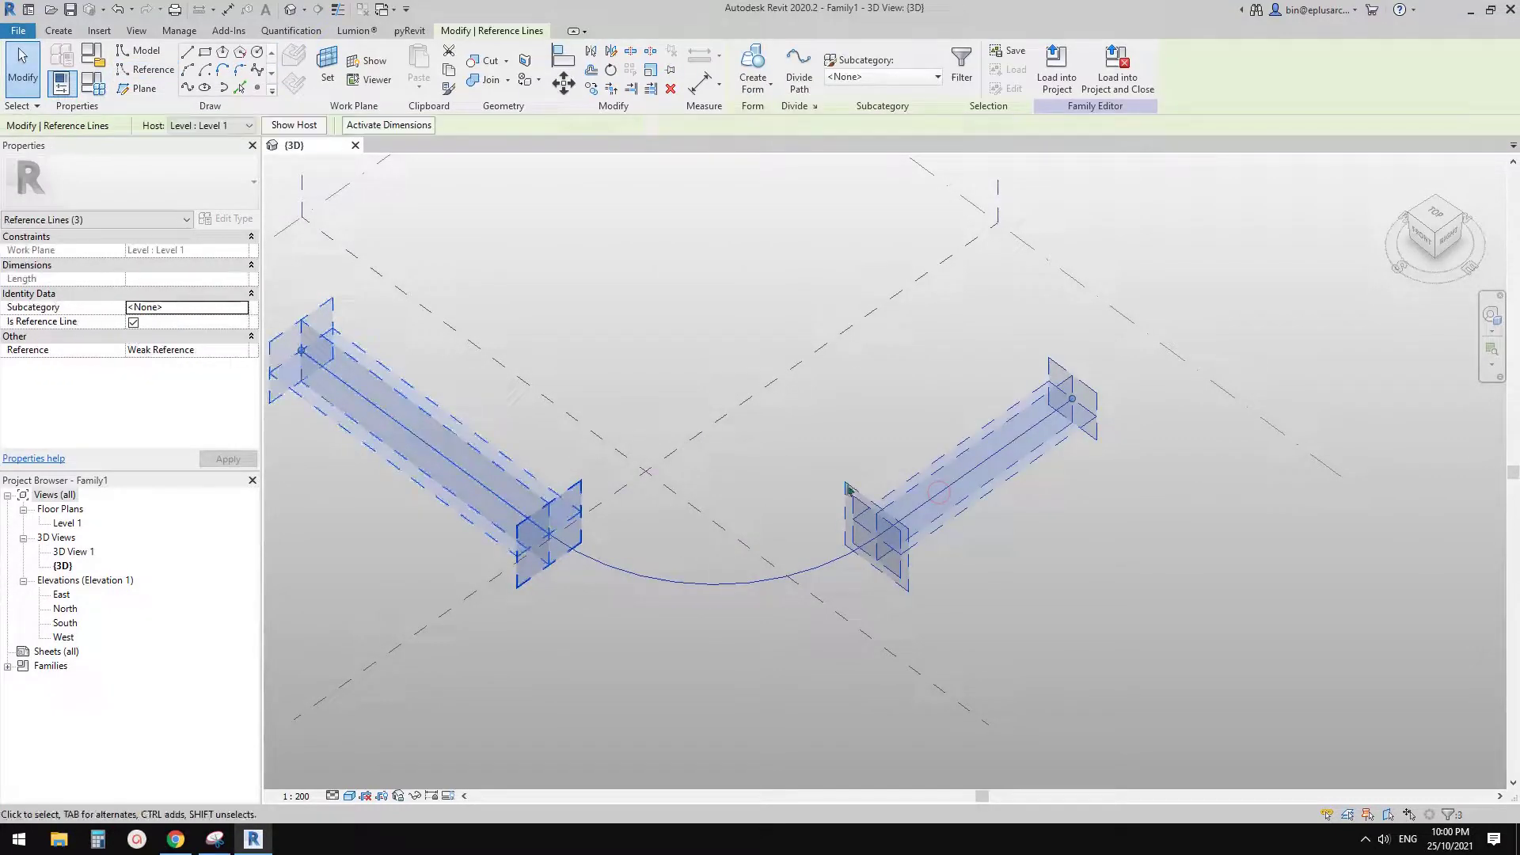
middle_drag(763, 500, 815, 519)
key(Escape)
scroll(801, 509, down, 1)
middle_drag(638, 474, 649, 482)
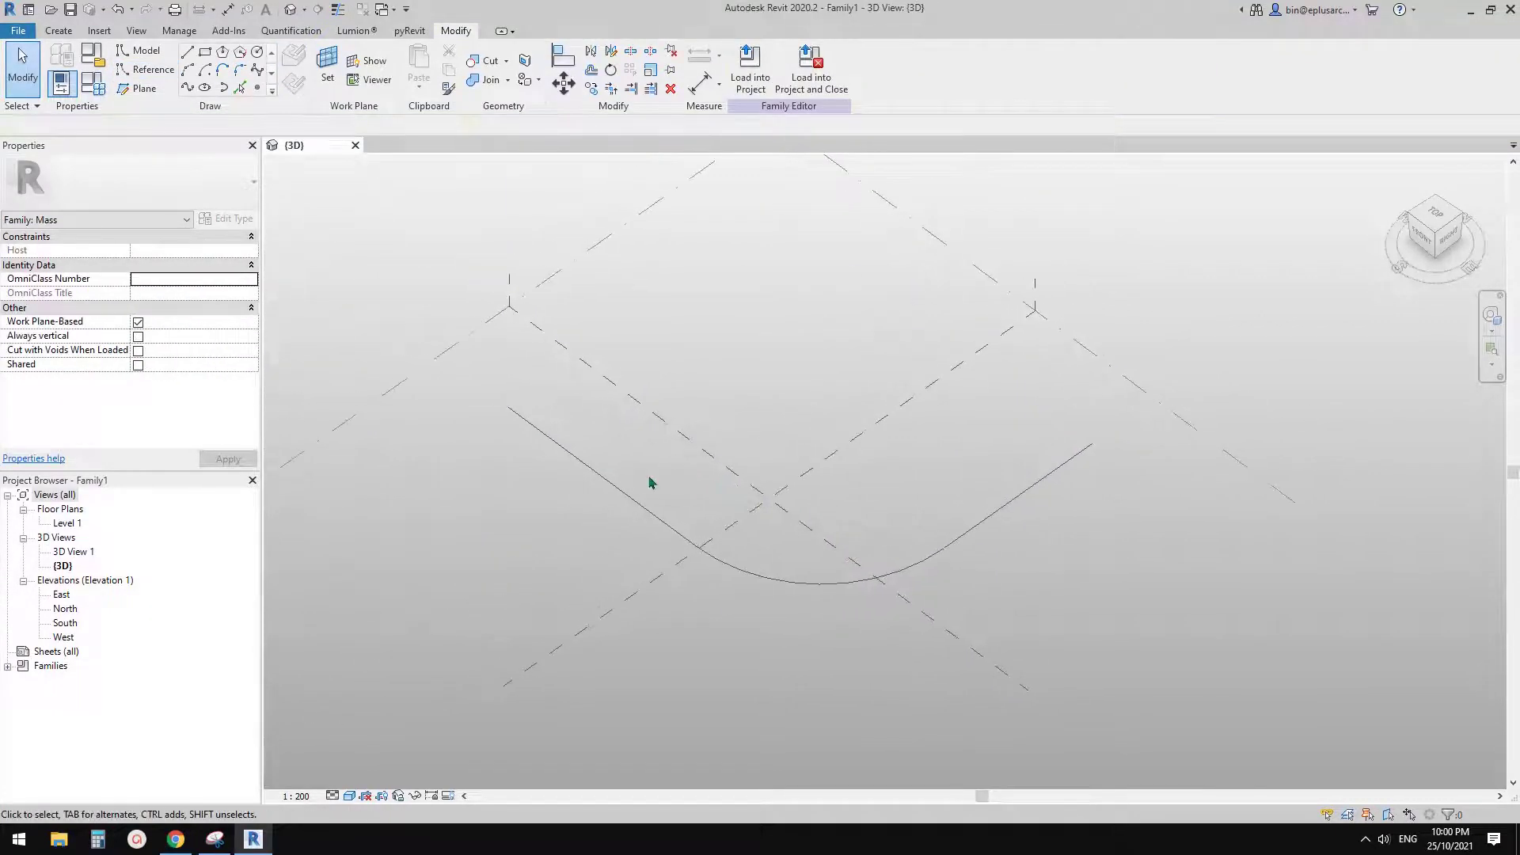
scroll(622, 430, up, 1)
middle_drag(621, 430, 636, 447)
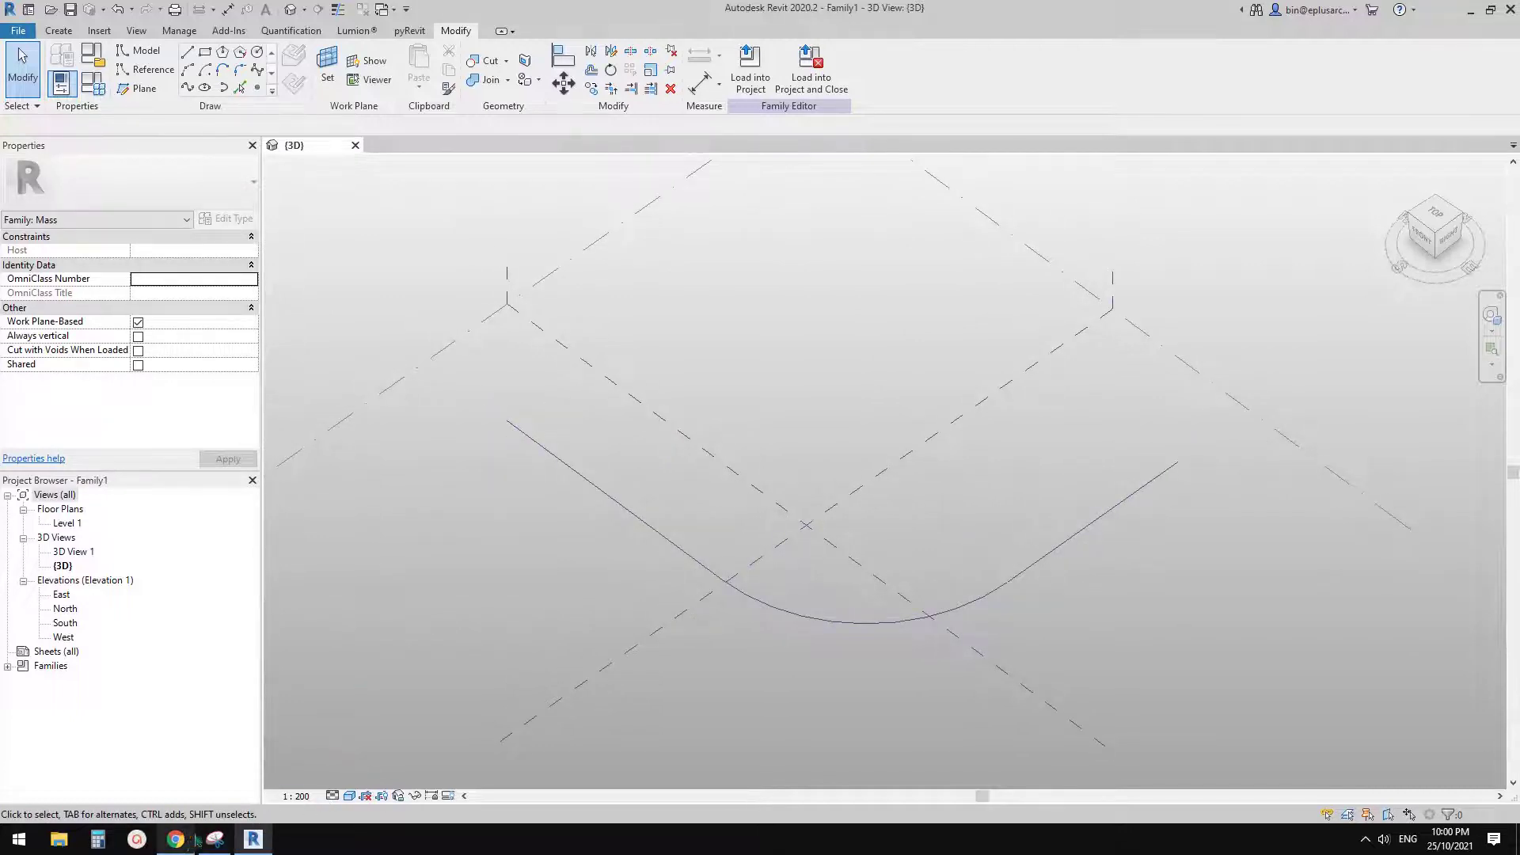
click(176, 839)
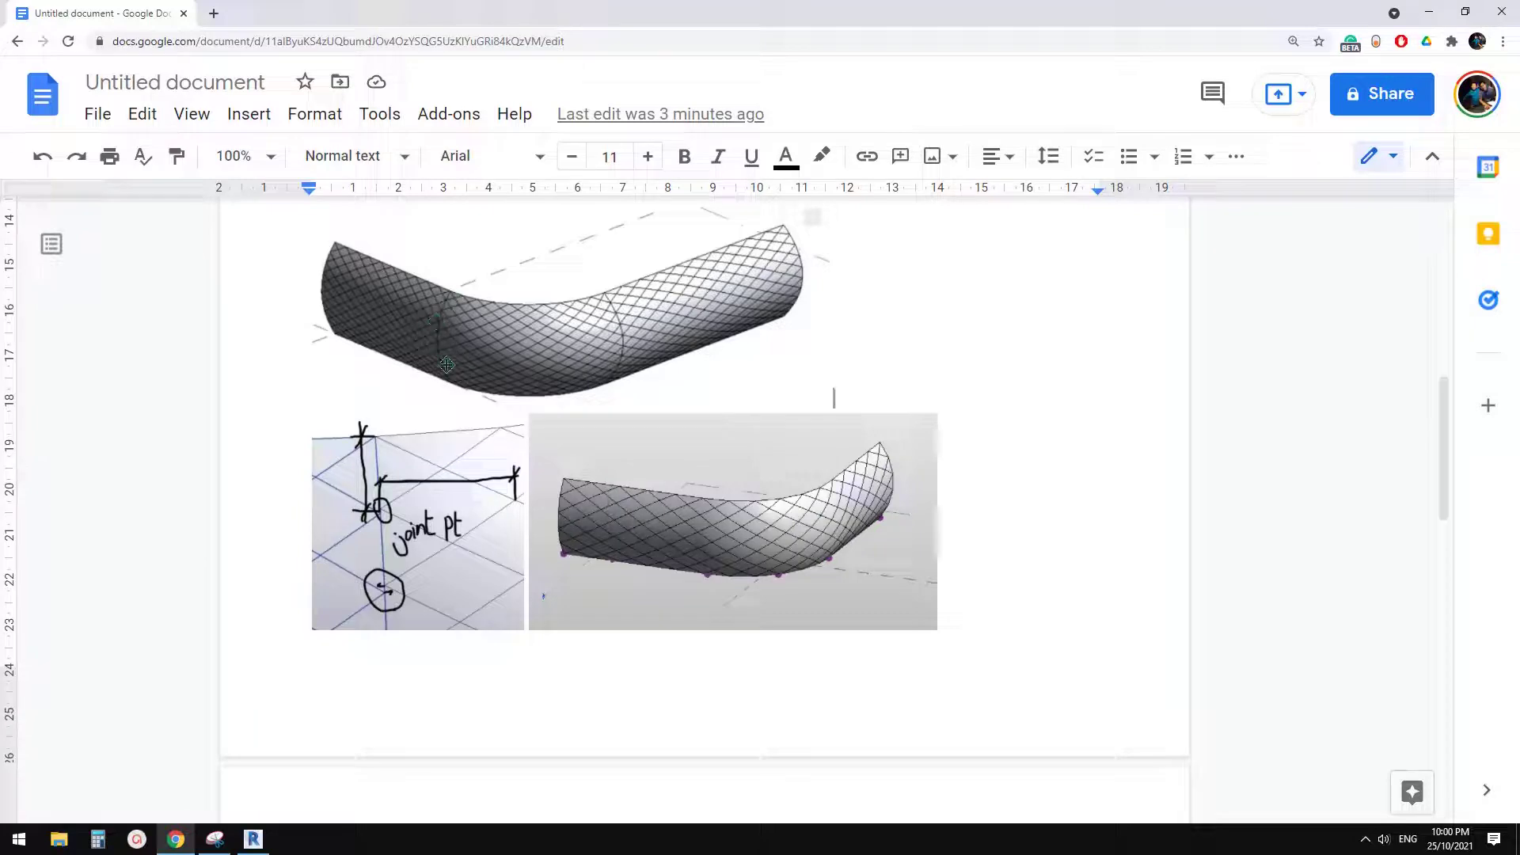
click(253, 839)
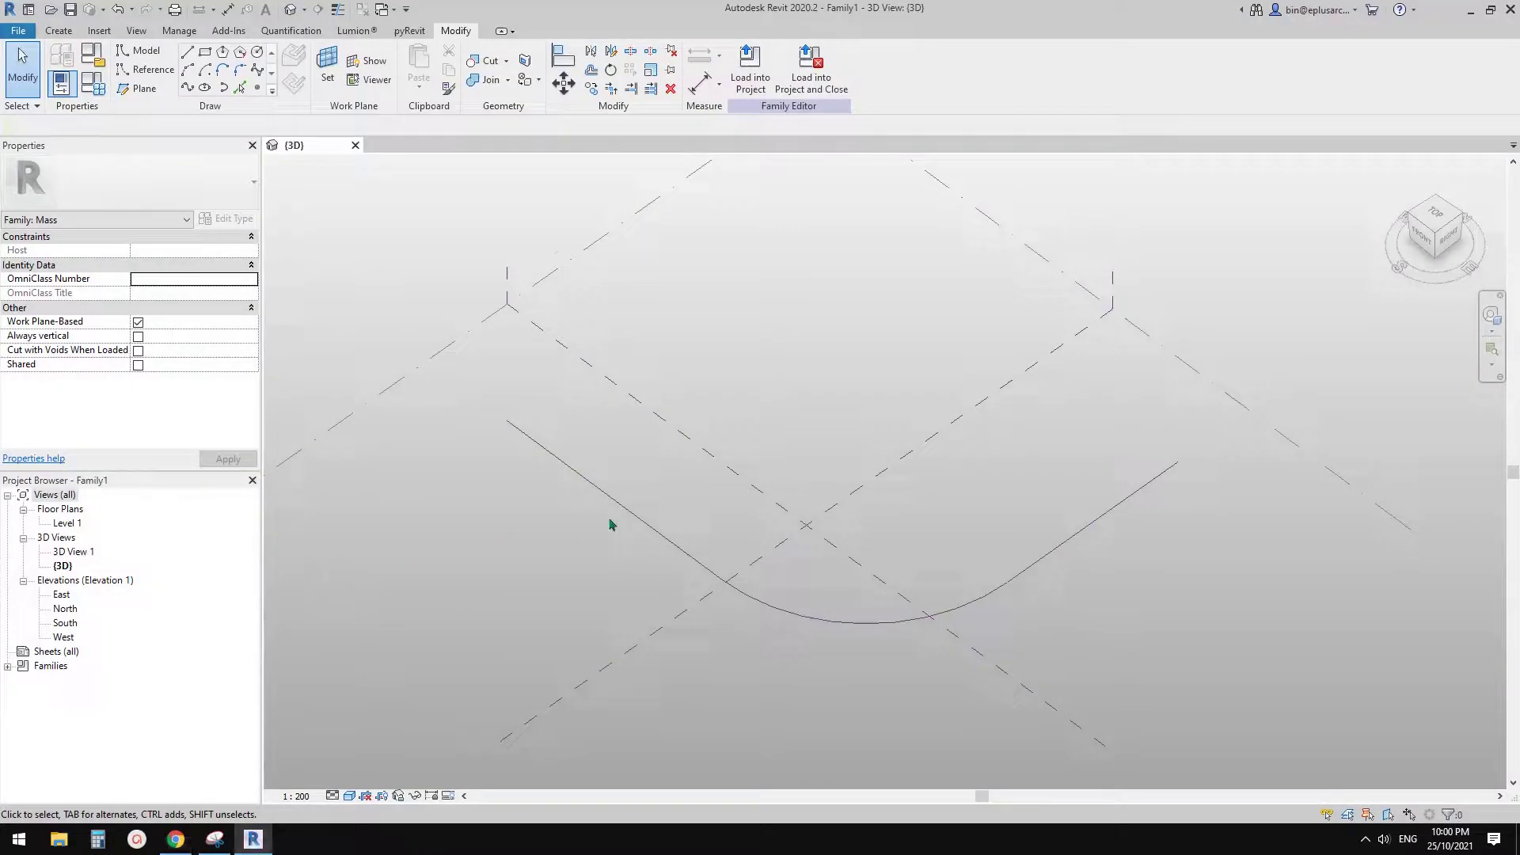
Place a reference point on the first straight reference line, between its free end and the arc
click(258, 88)
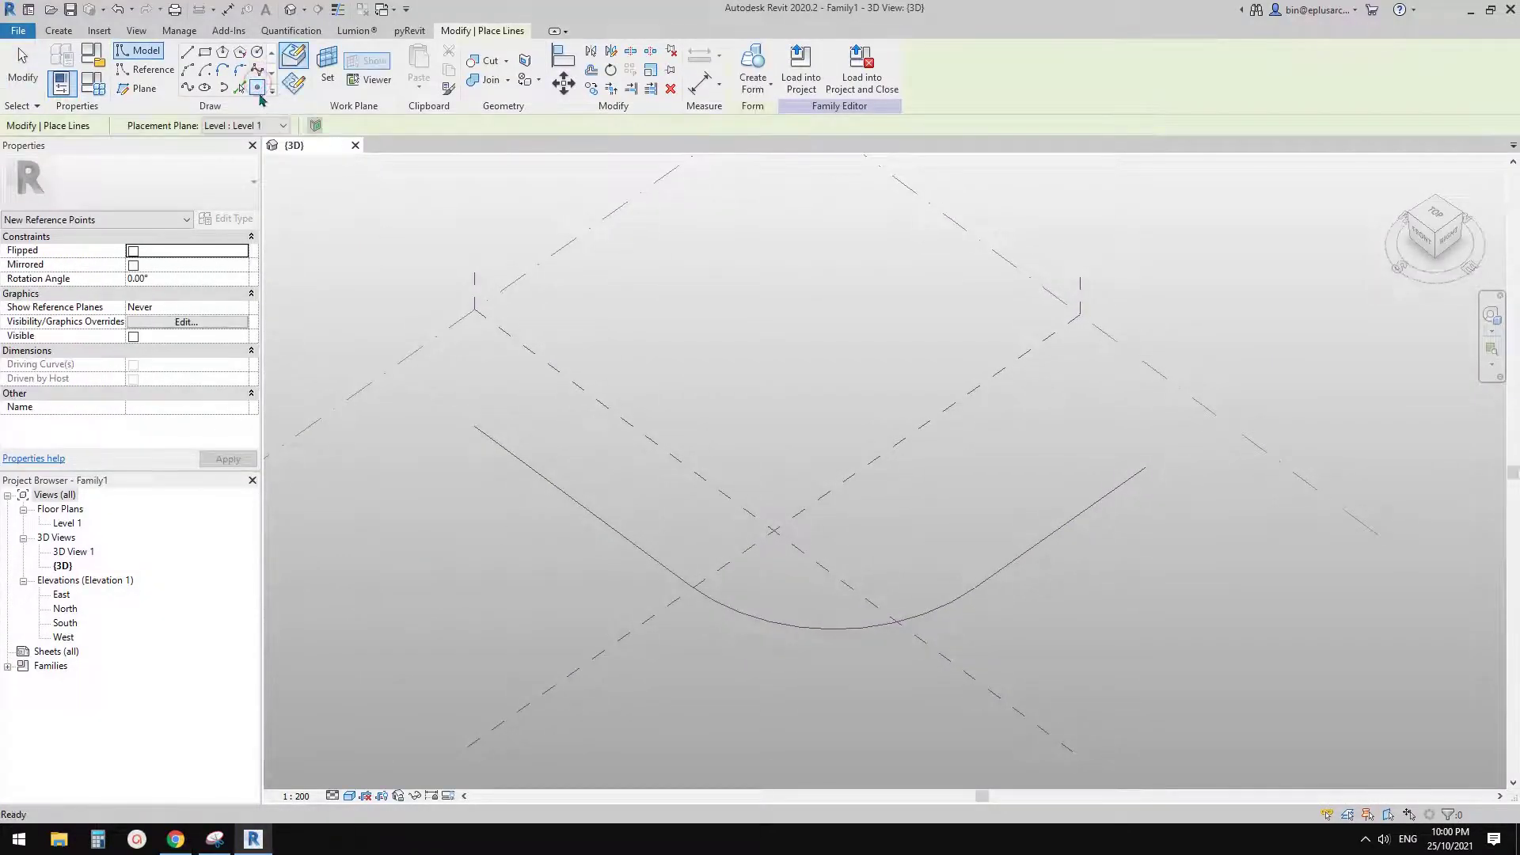
click(553, 485)
scroll(598, 467, up, 2)
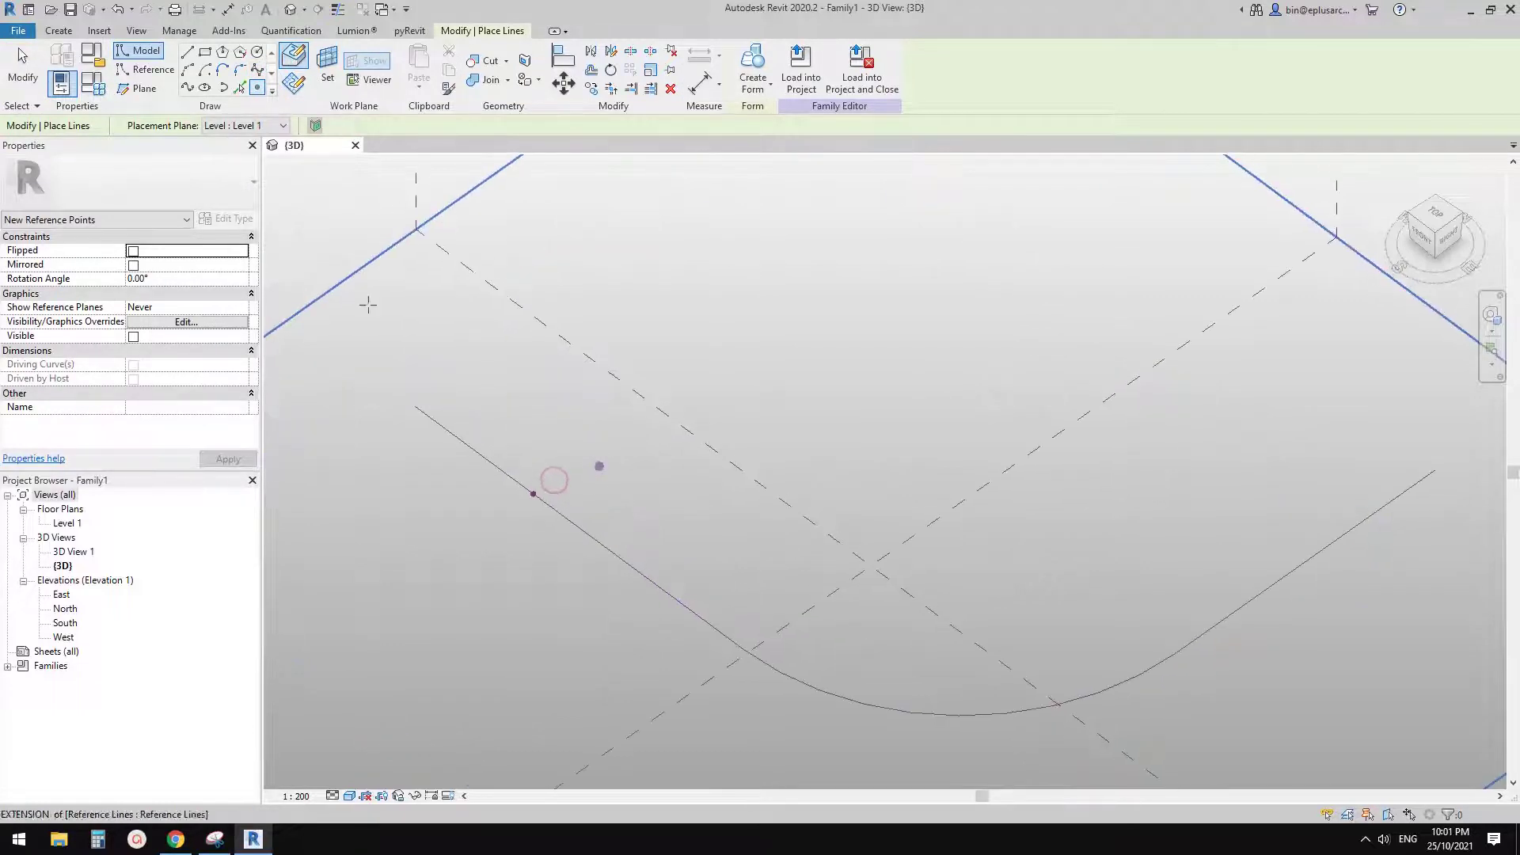
Set the work plane to the reference point's plane perpendicular to the first straight reference line
click(166, 75)
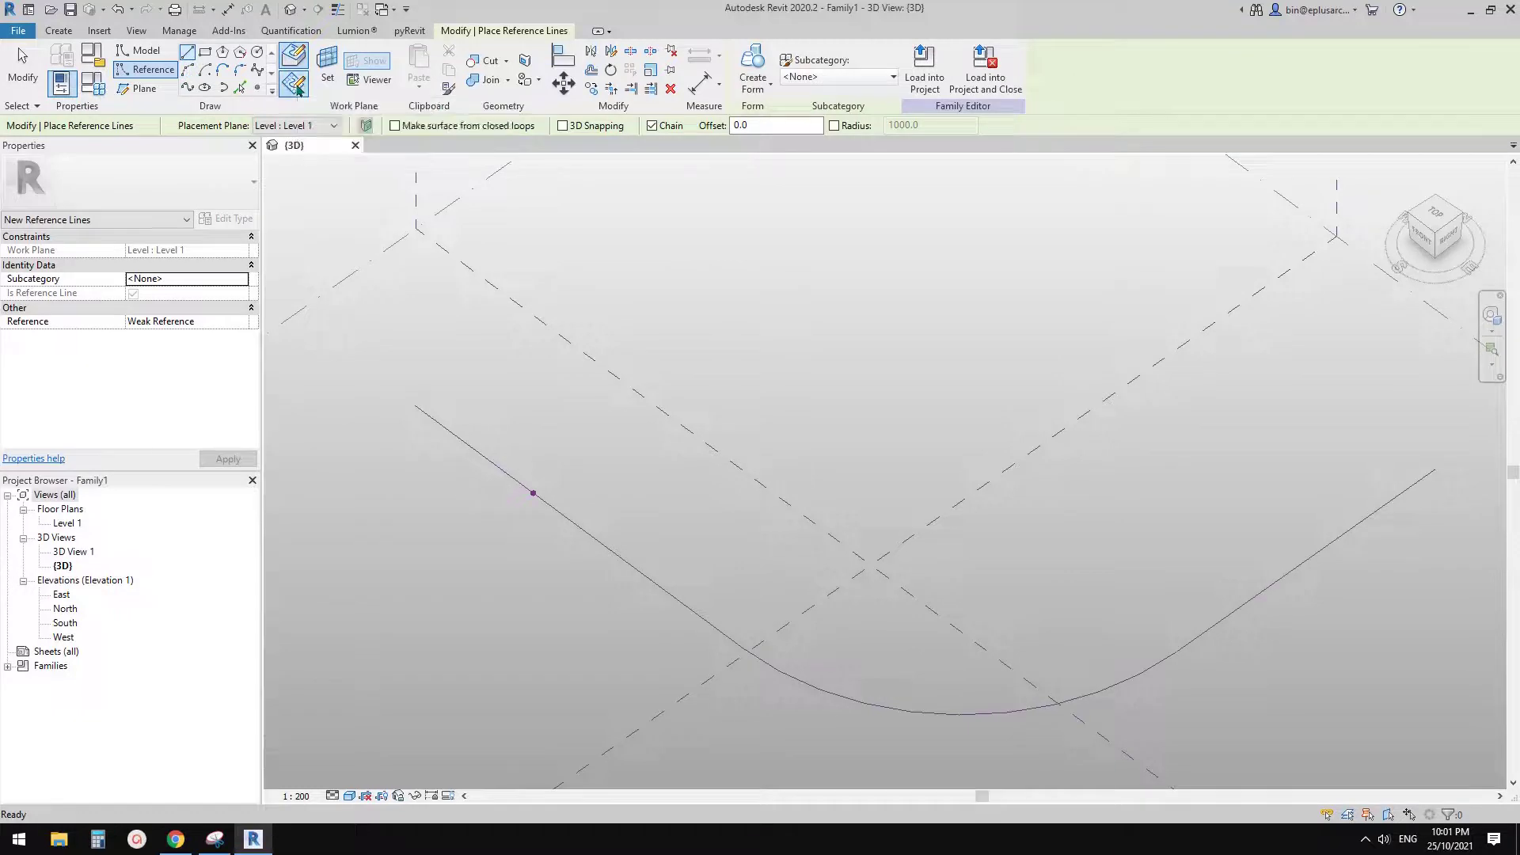
key(Escape)
click(329, 63)
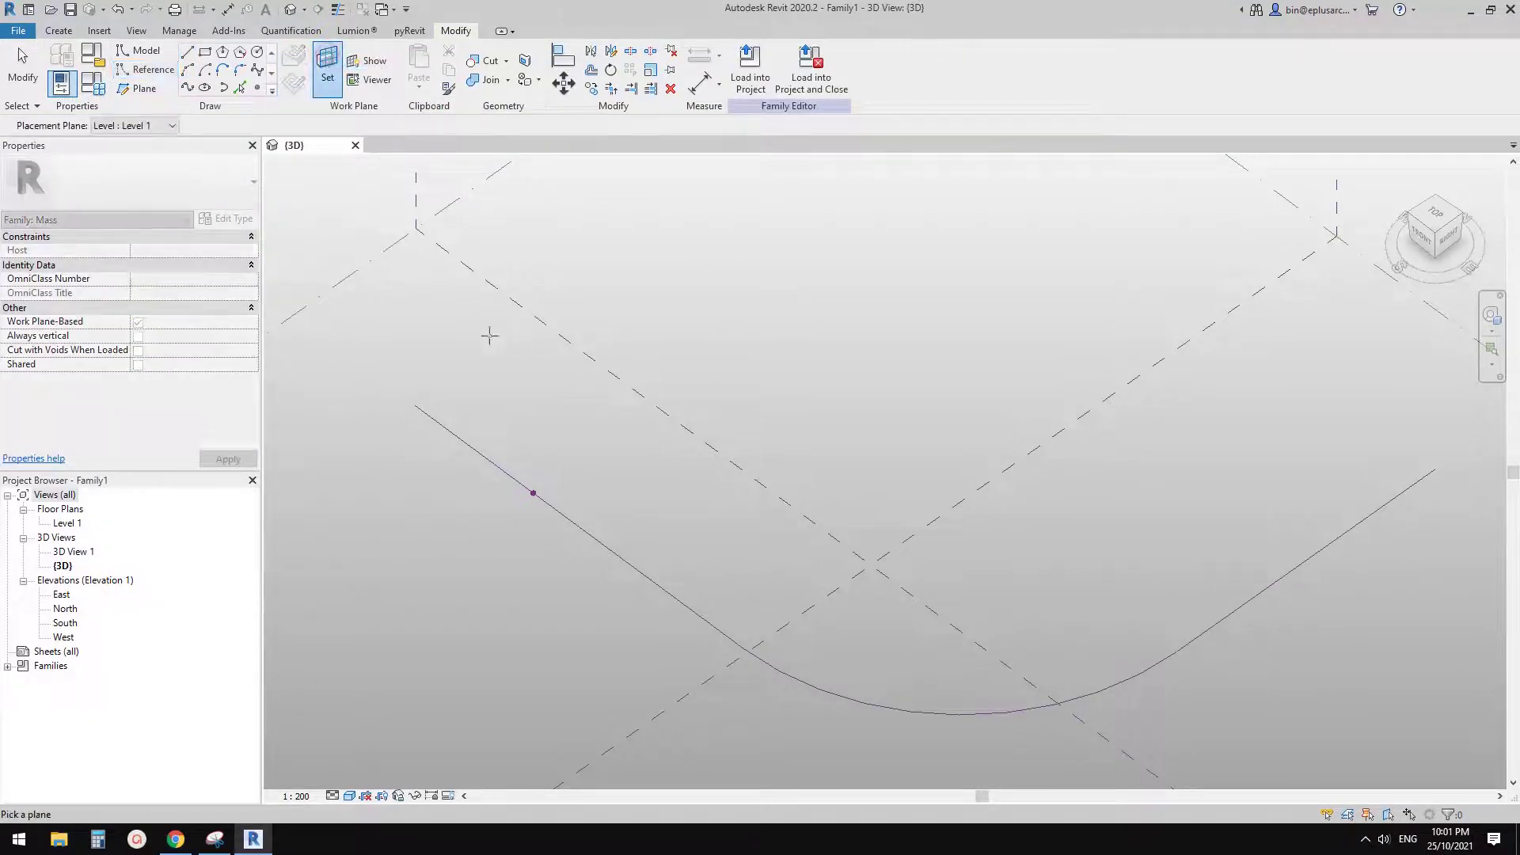
click(533, 493)
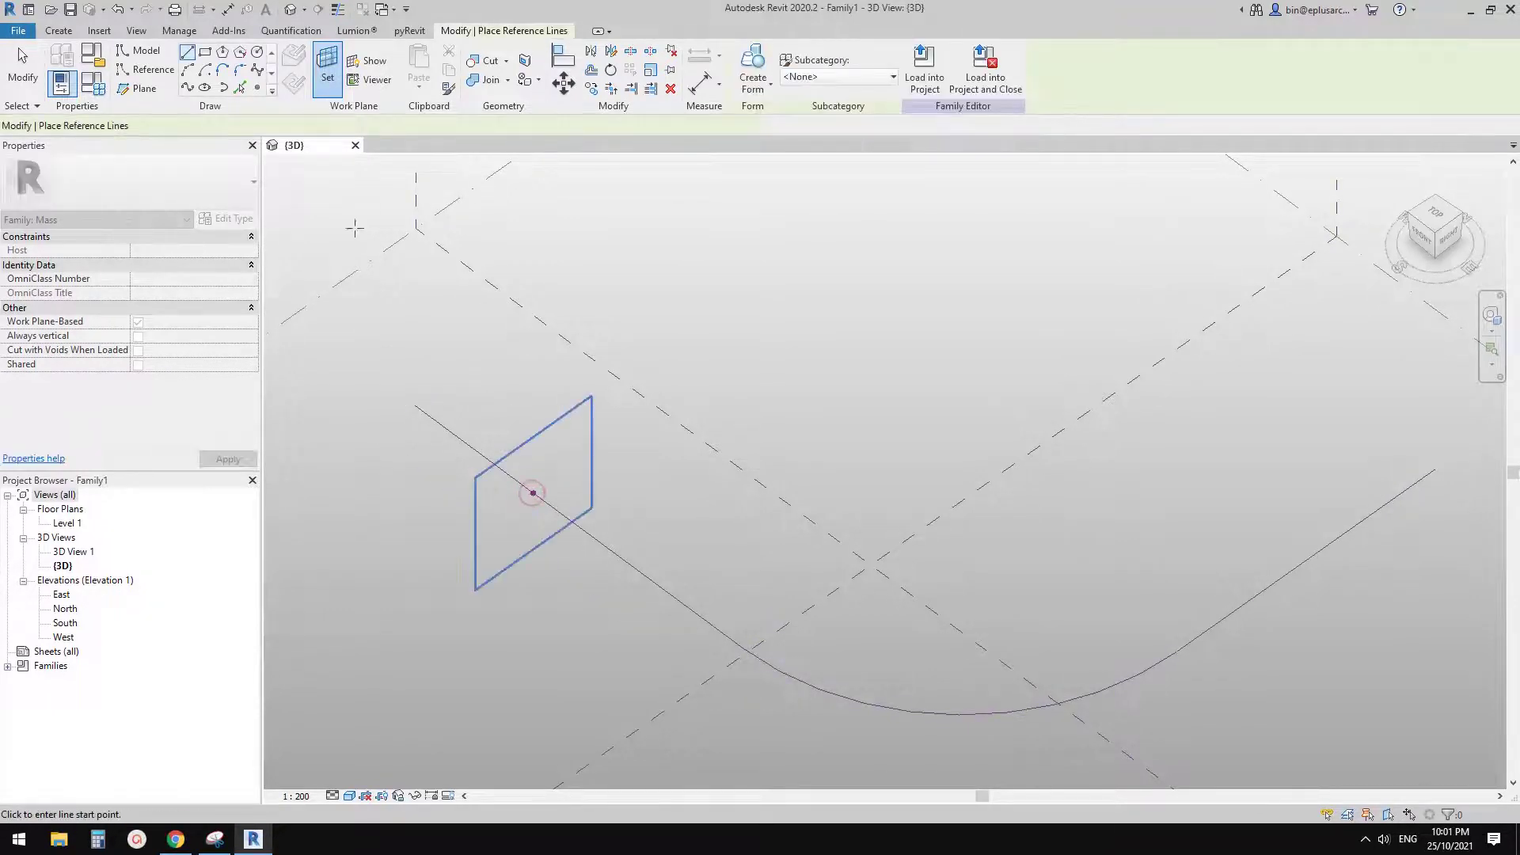
Draw a reference-line arc on this plane from the reference point to about 22500 mm straight above it, bulging outward with about 14970 mm radius
click(146, 69)
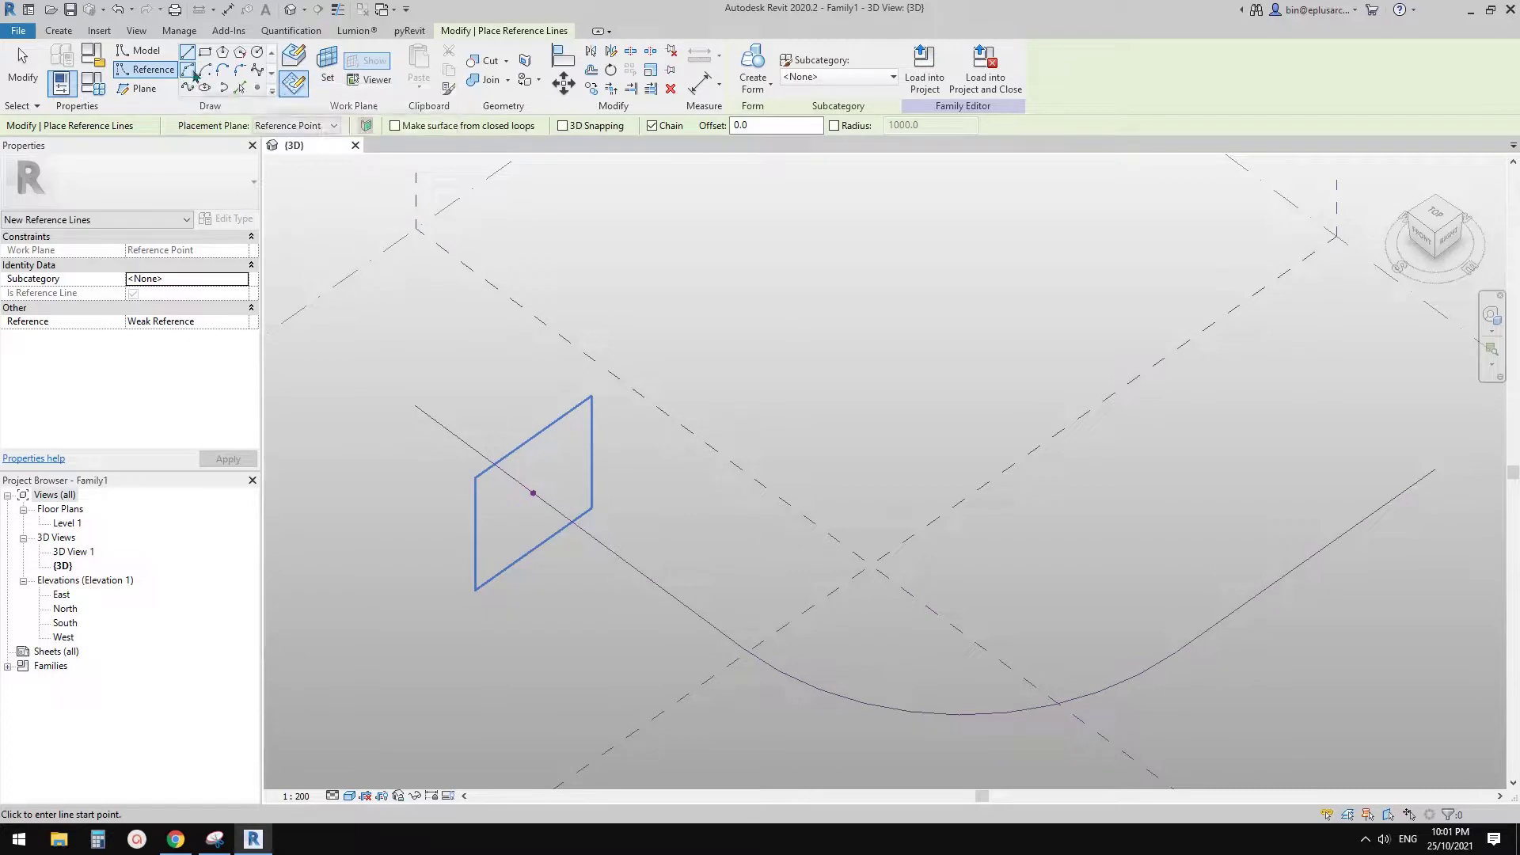
click(190, 71)
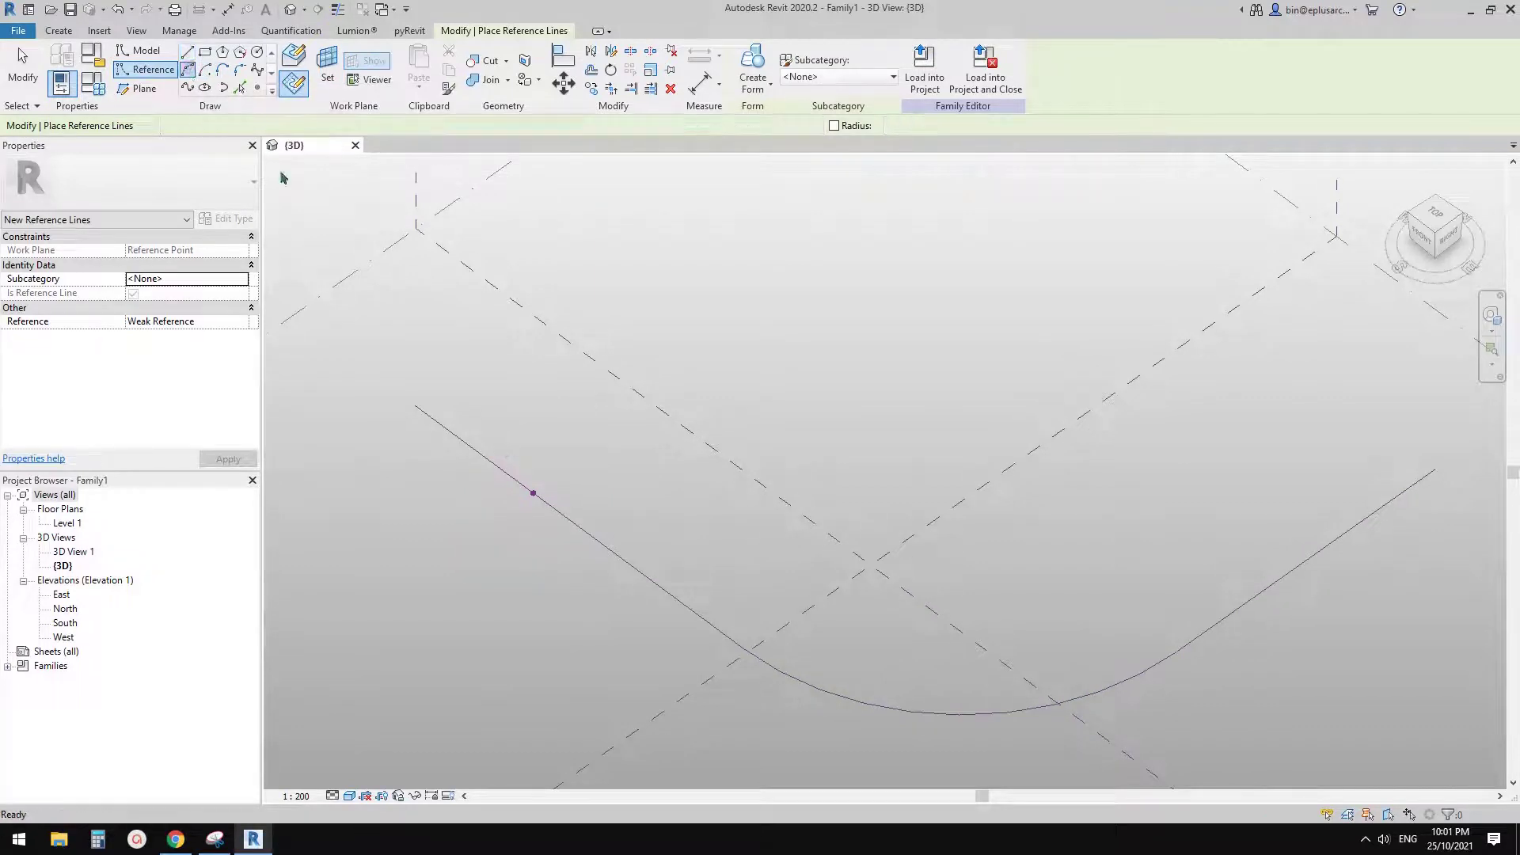
click(533, 492)
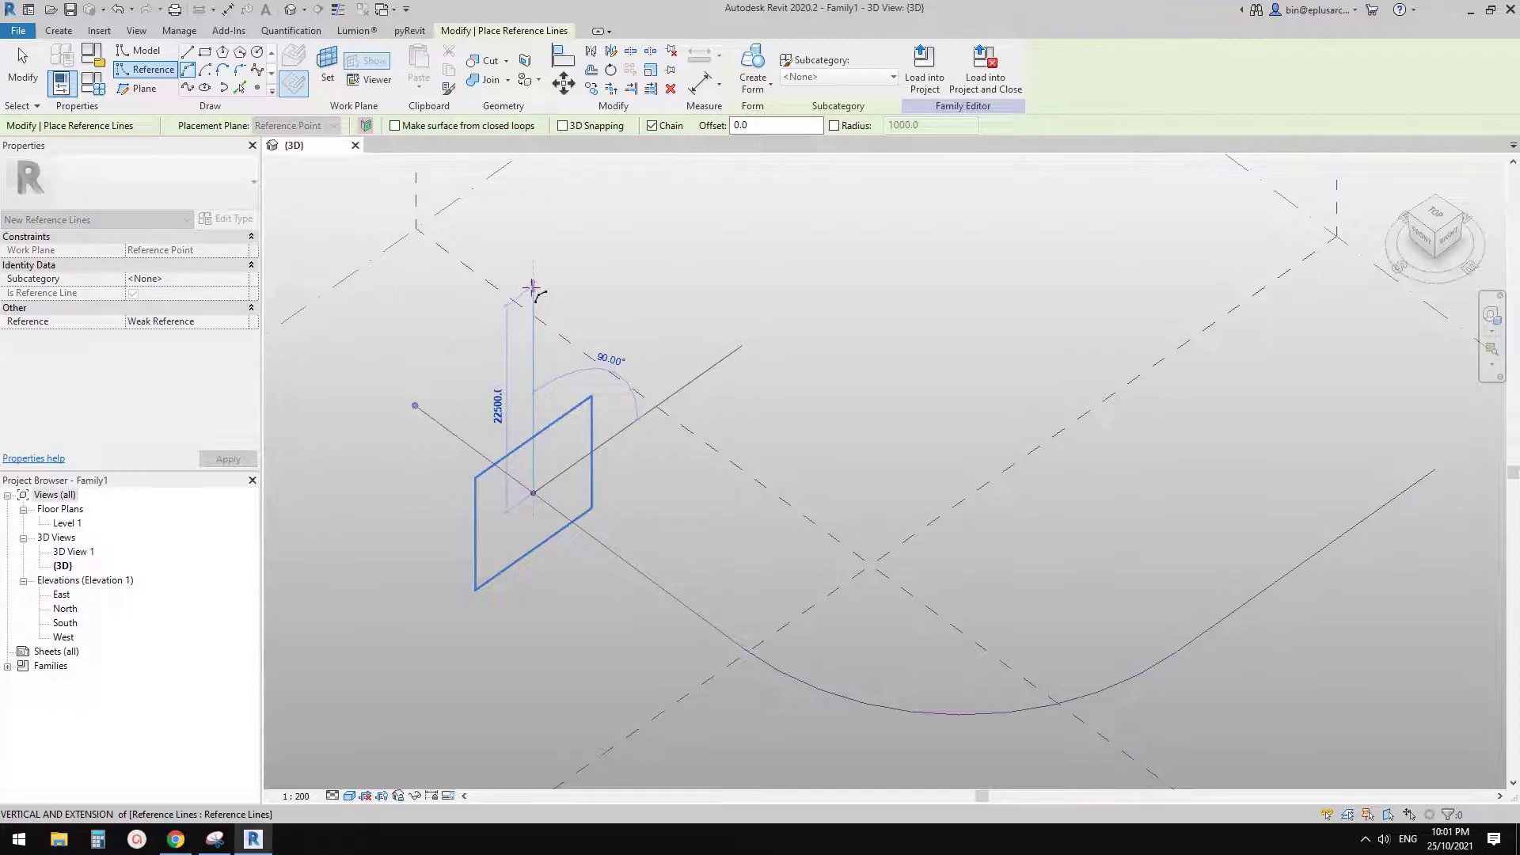
click(530, 287)
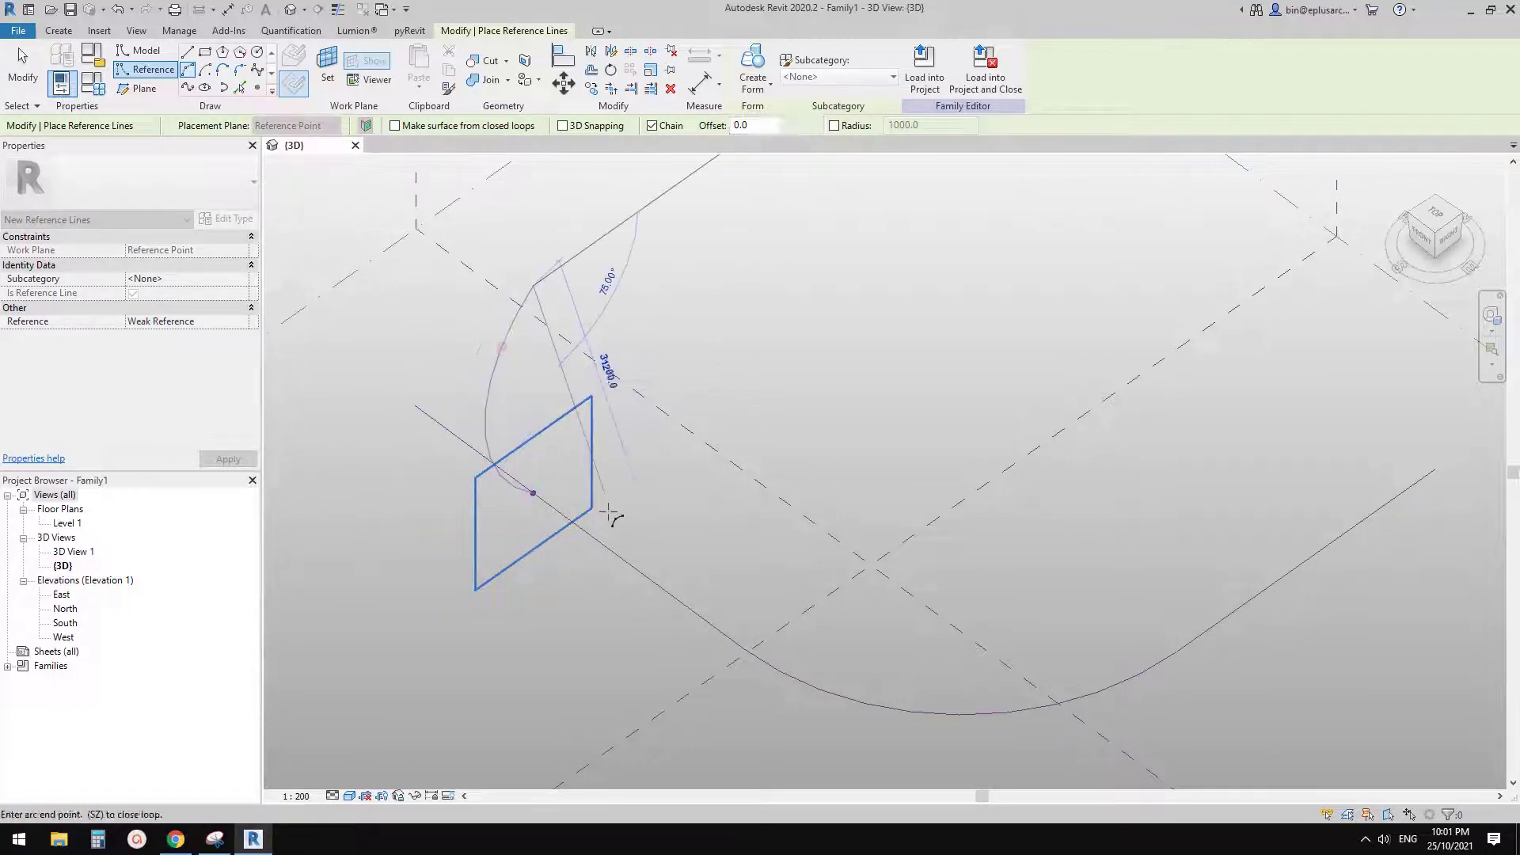
click(501, 345)
key(Escape)
key(Escape)
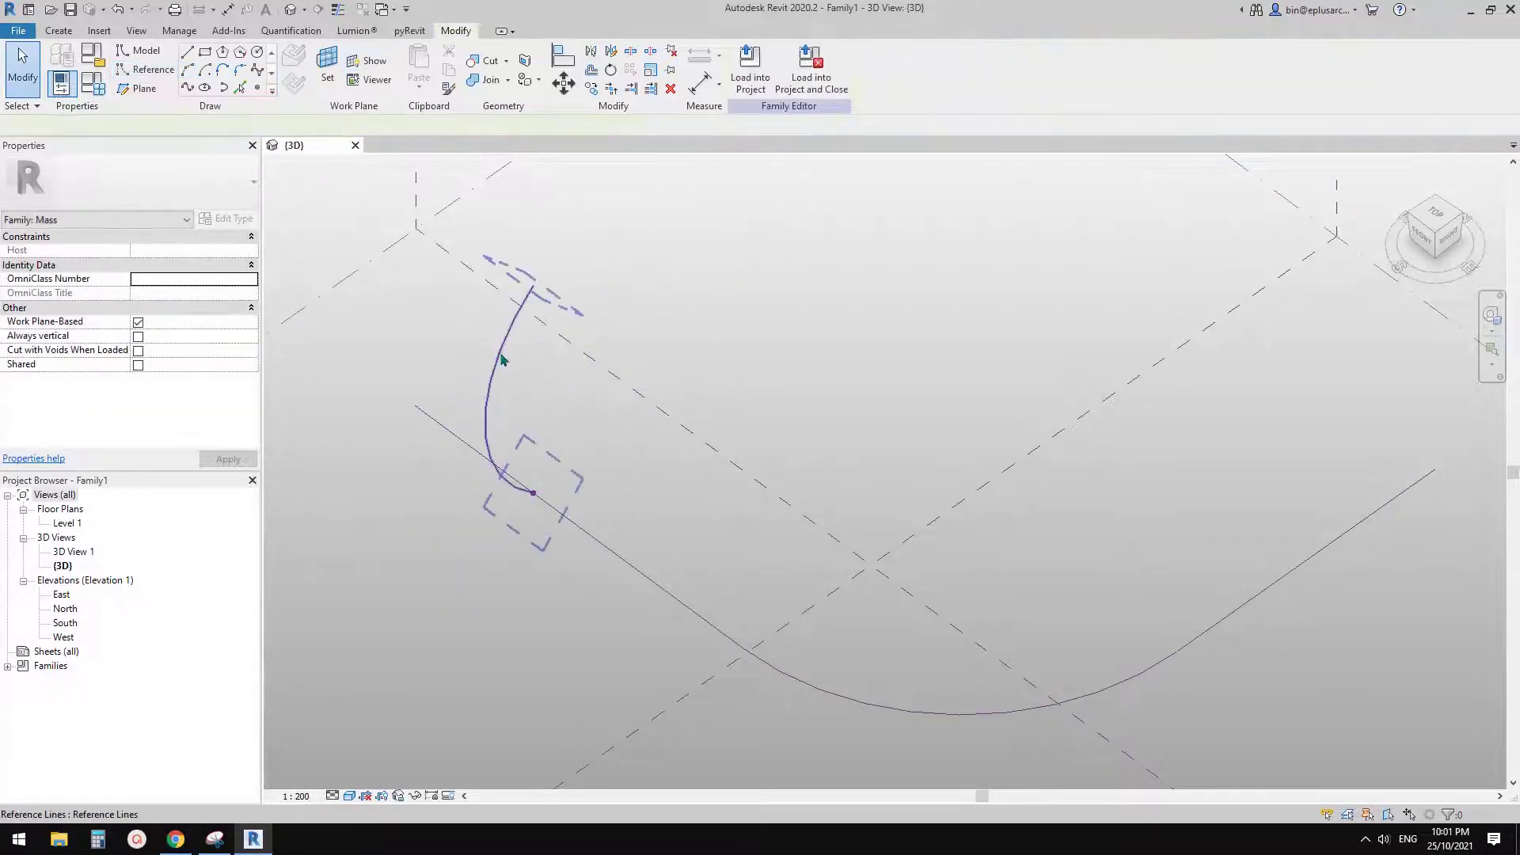
Try to create a form by sweeping the single open arc along the filleted chain of reference lines
click(502, 360)
scroll(486, 398, down, 2)
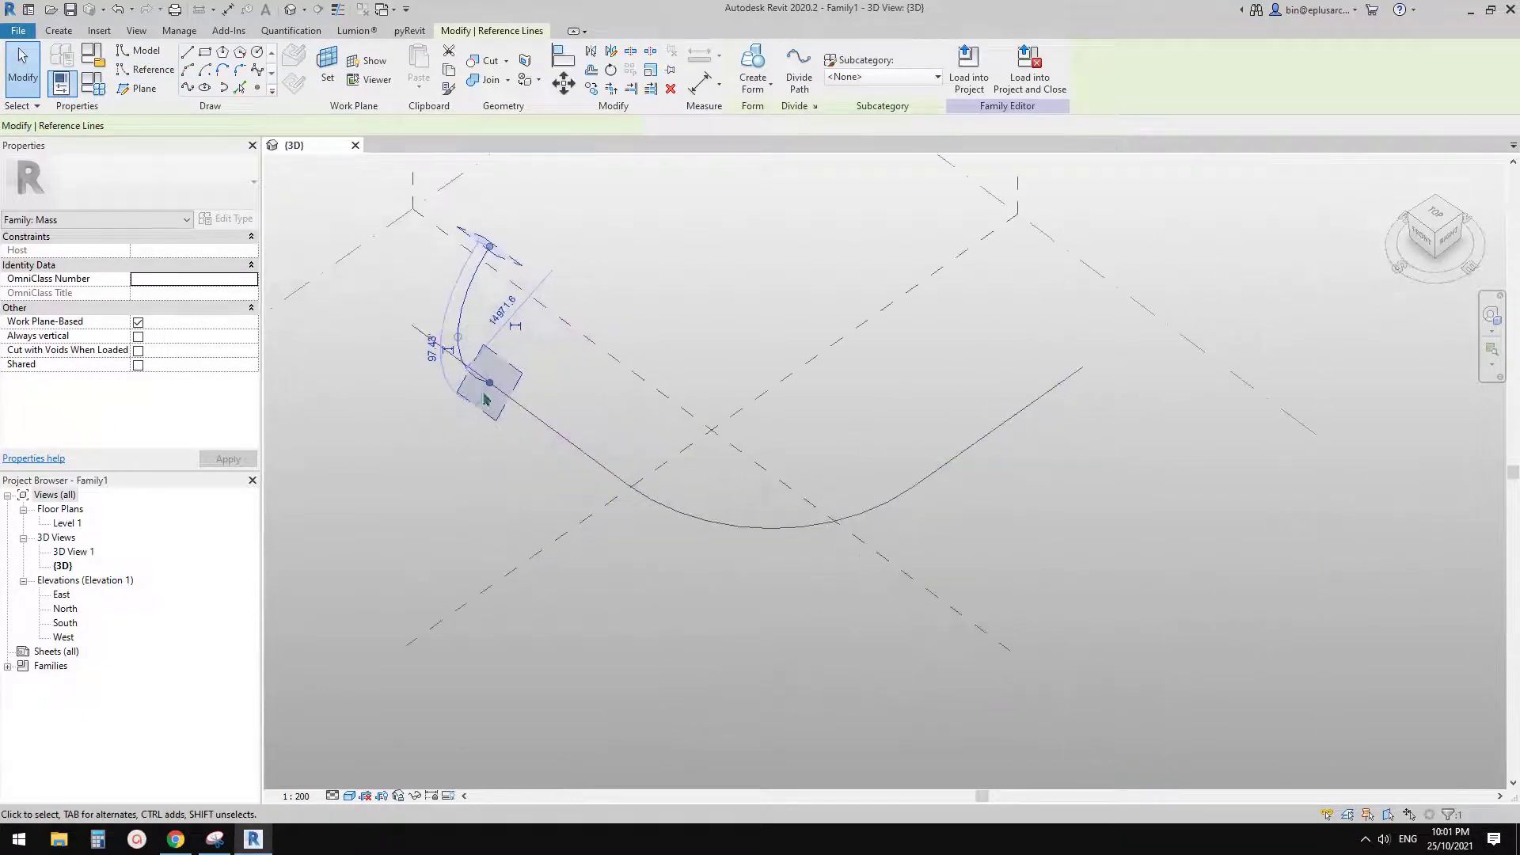
click(814, 526)
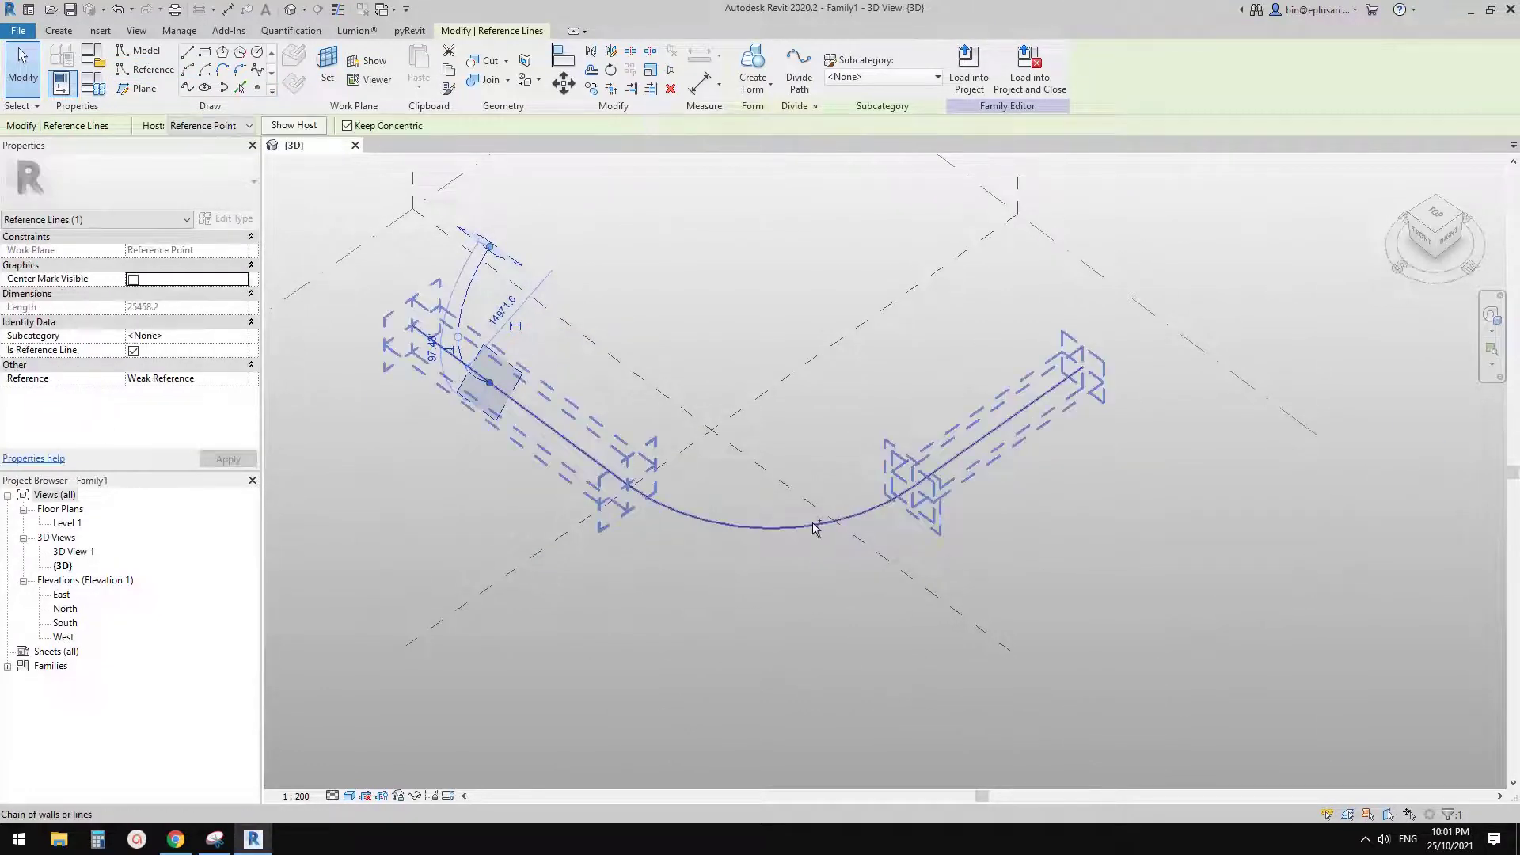
click(814, 526)
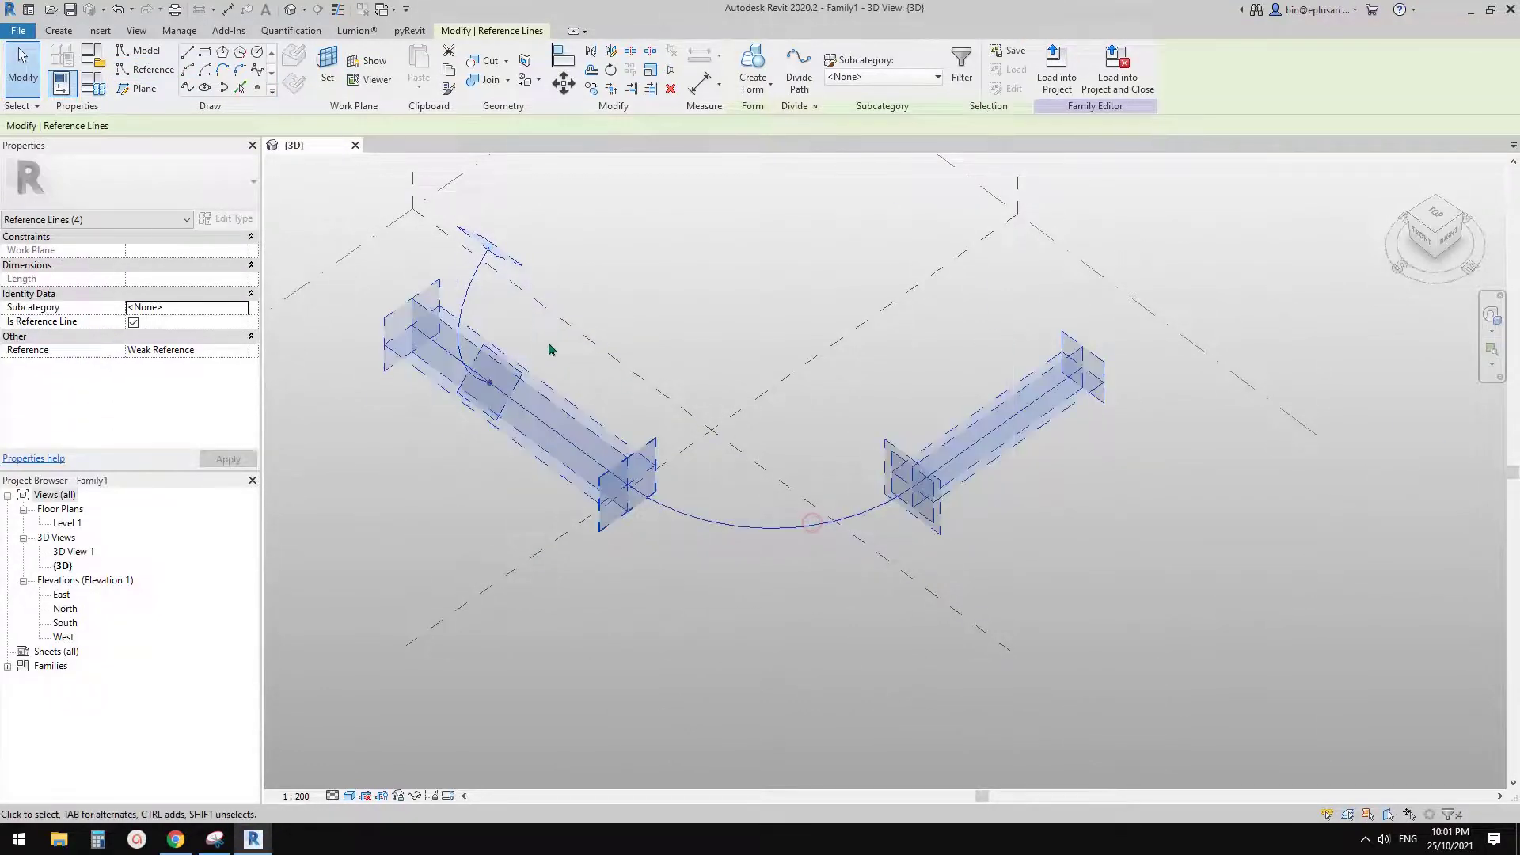
click(768, 70)
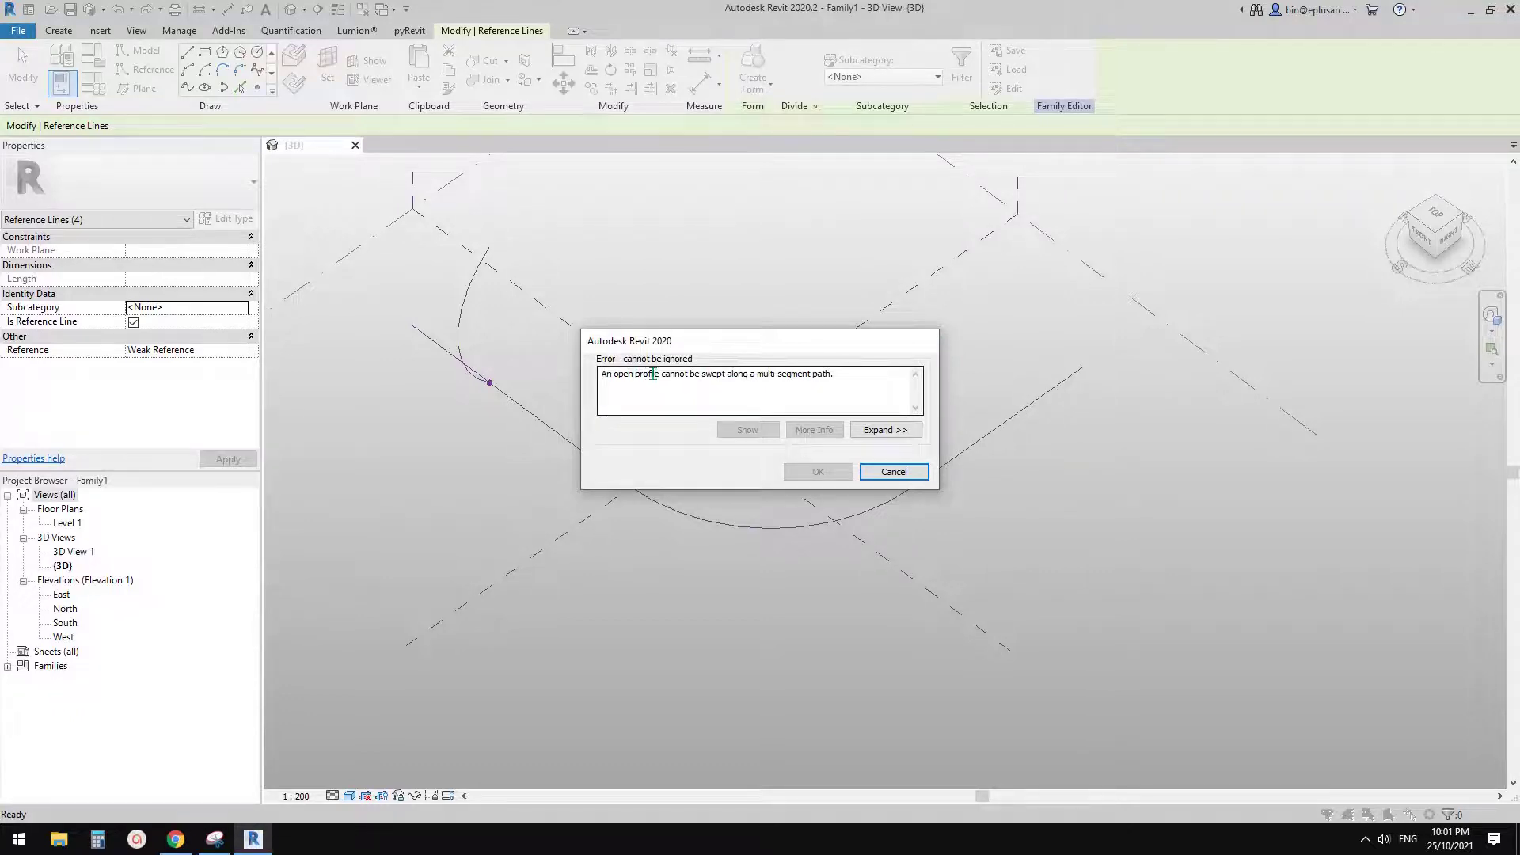
click(894, 472)
Offset a copy of the vertical profile arc slightly toward its inner side, keeping the original
scroll(474, 339, up, 3)
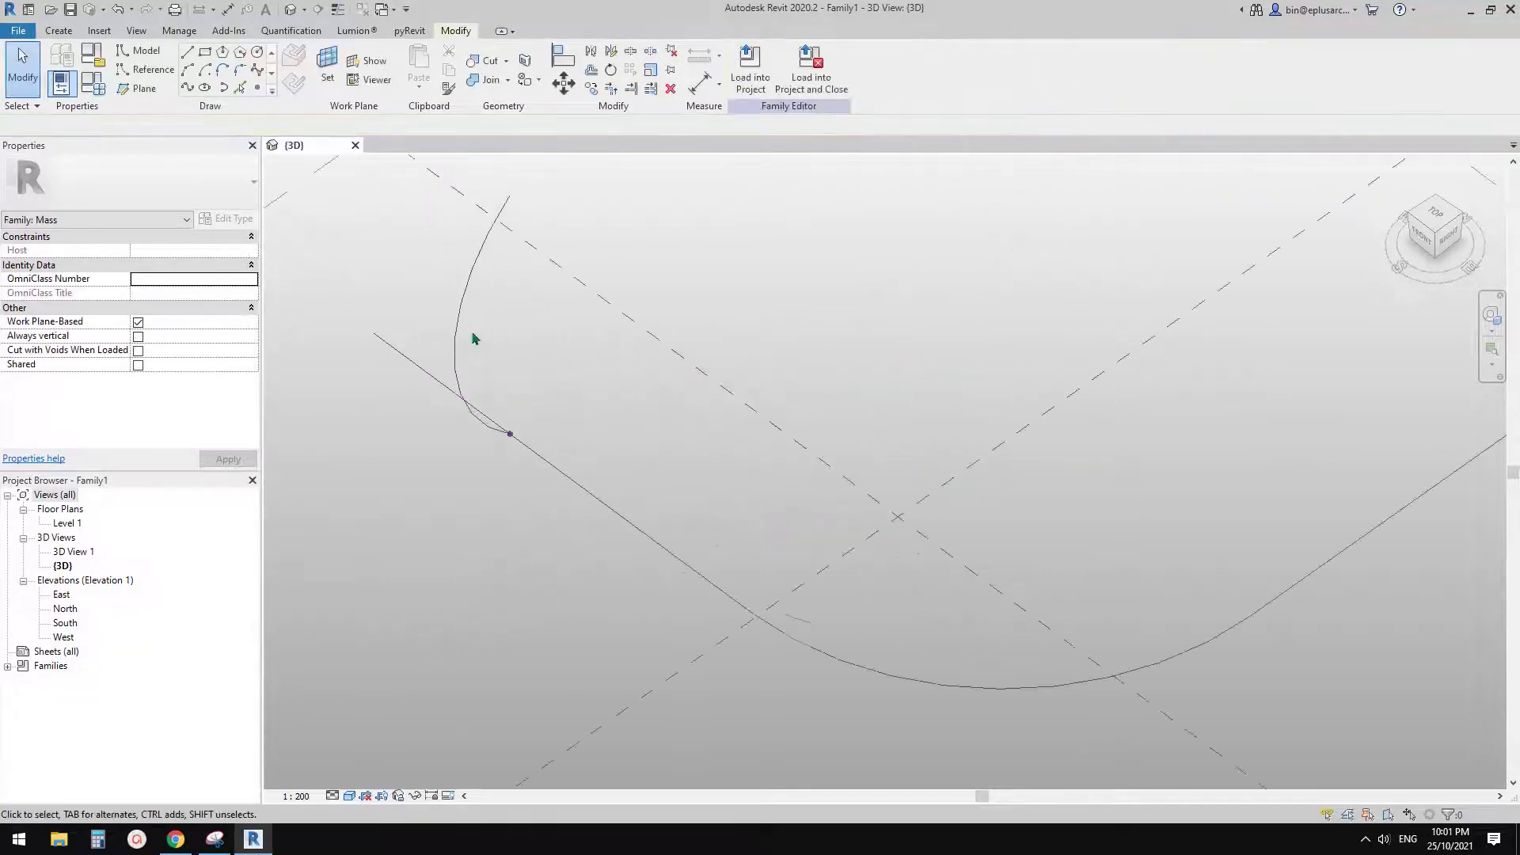
middle_drag(493, 344, 513, 359)
click(482, 316)
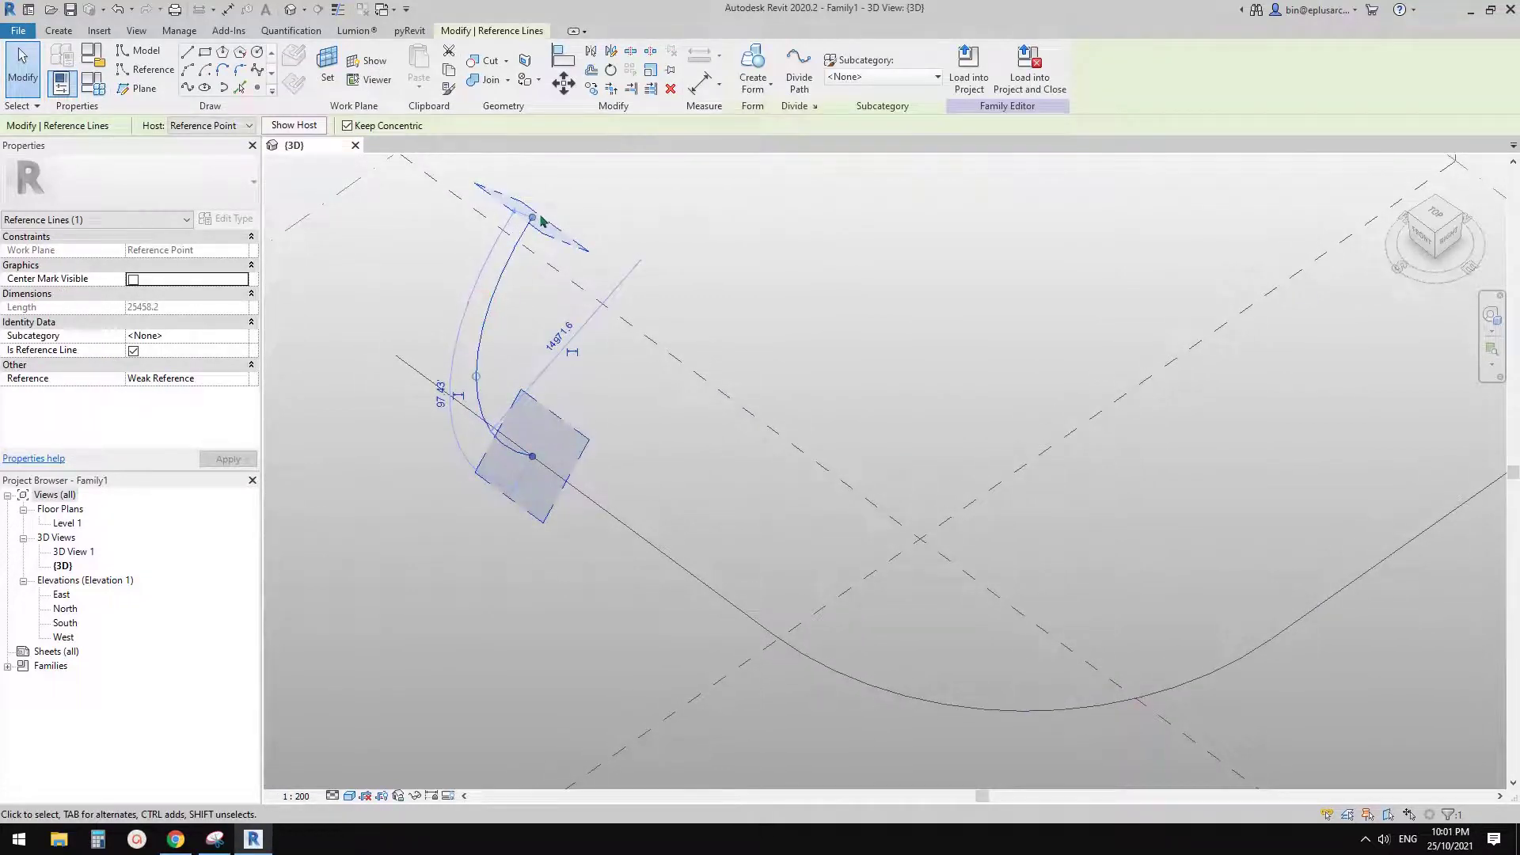
key(o)
key(f)
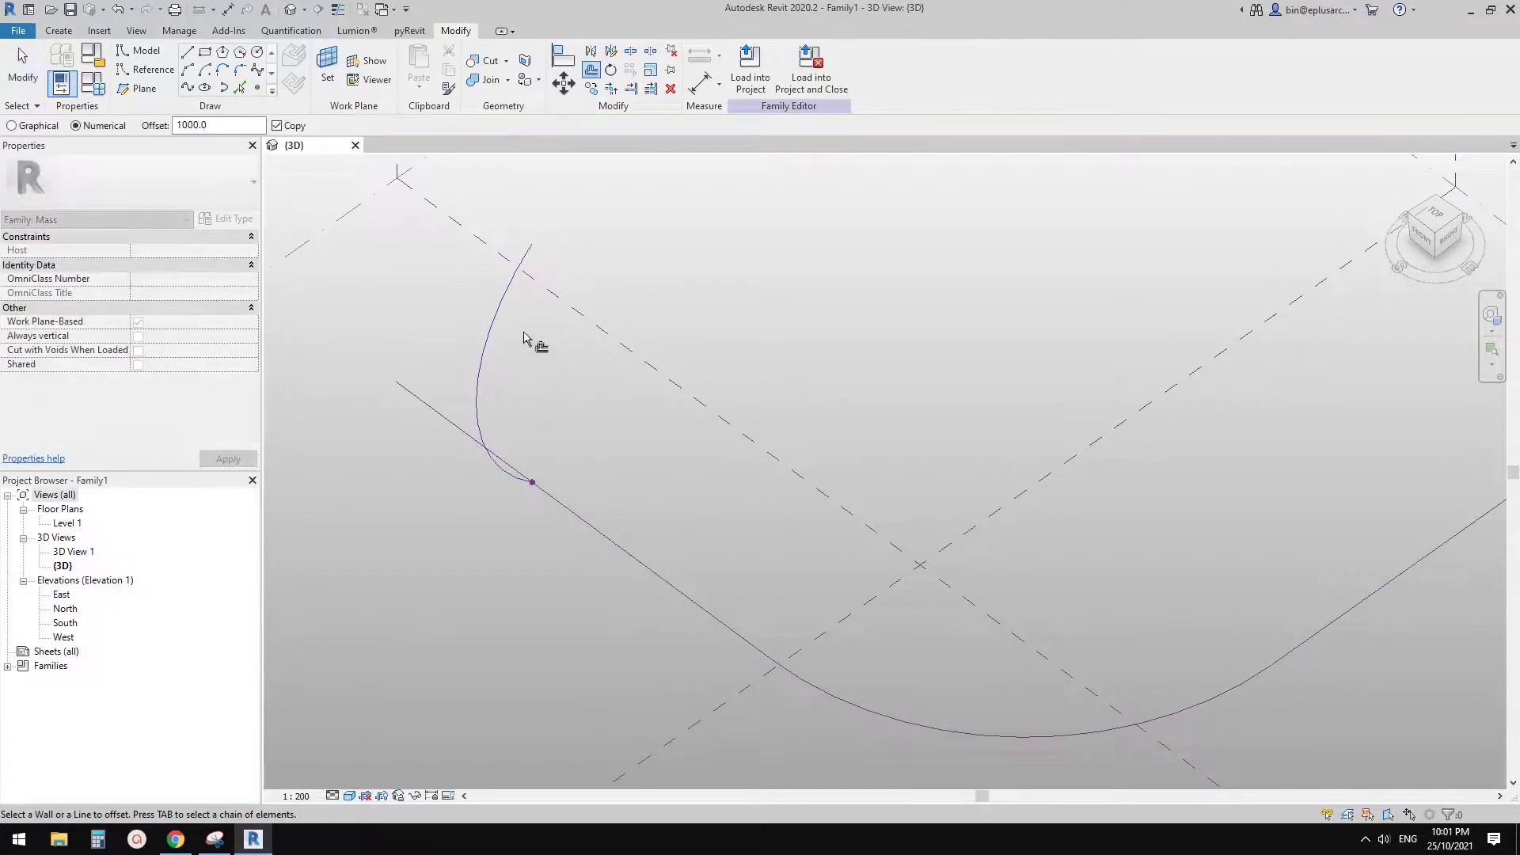
double_click(214, 125)
click(486, 371)
scroll(618, 287, up, 1)
key(Escape)
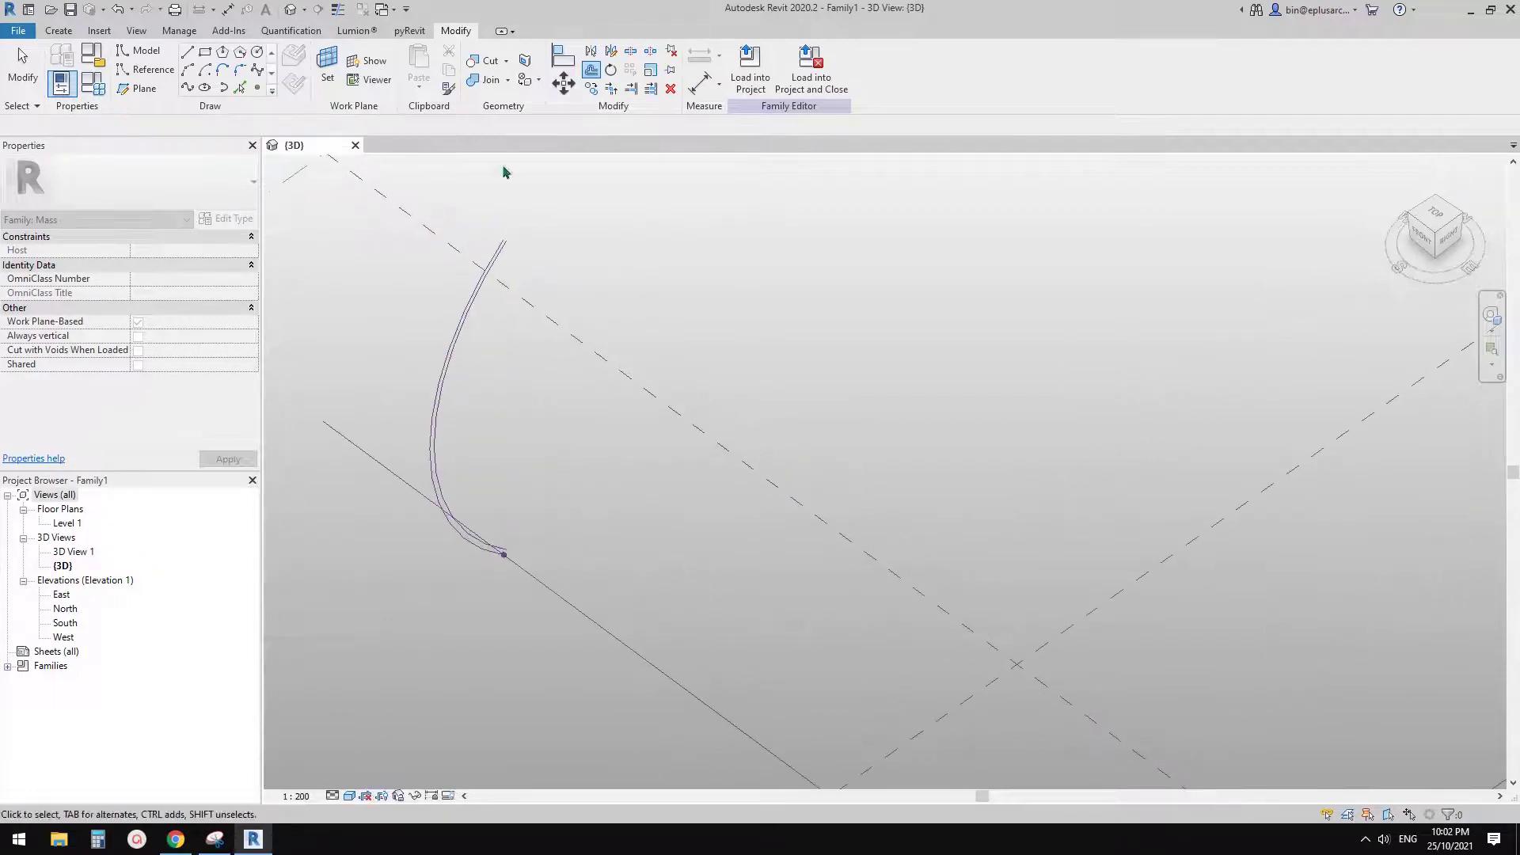
Close the upper end of the two parallel profile arcs with a short straight reference line between their endpoints
click(189, 56)
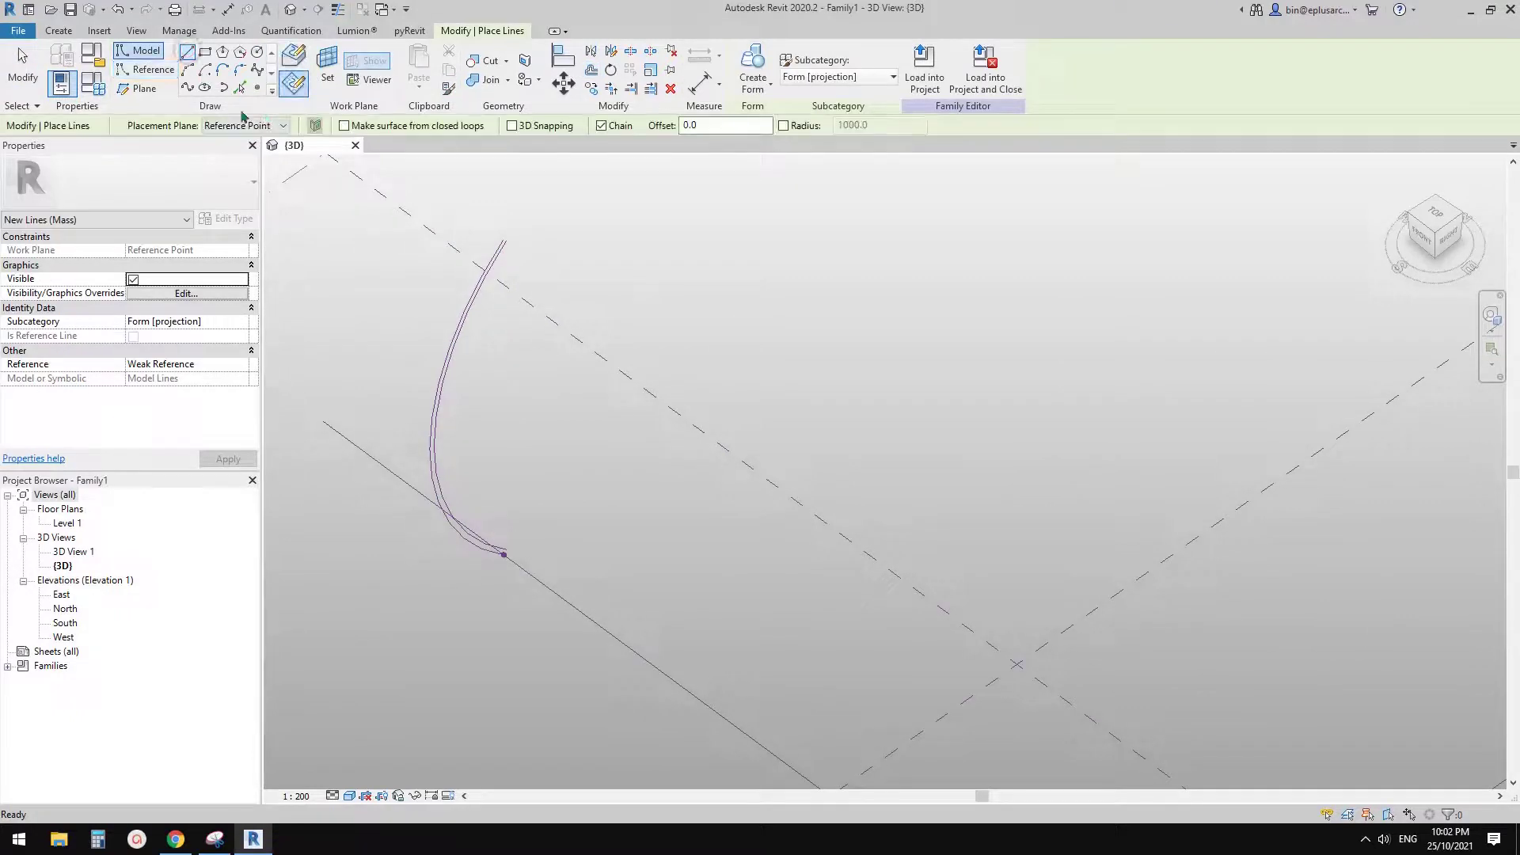
click(134, 70)
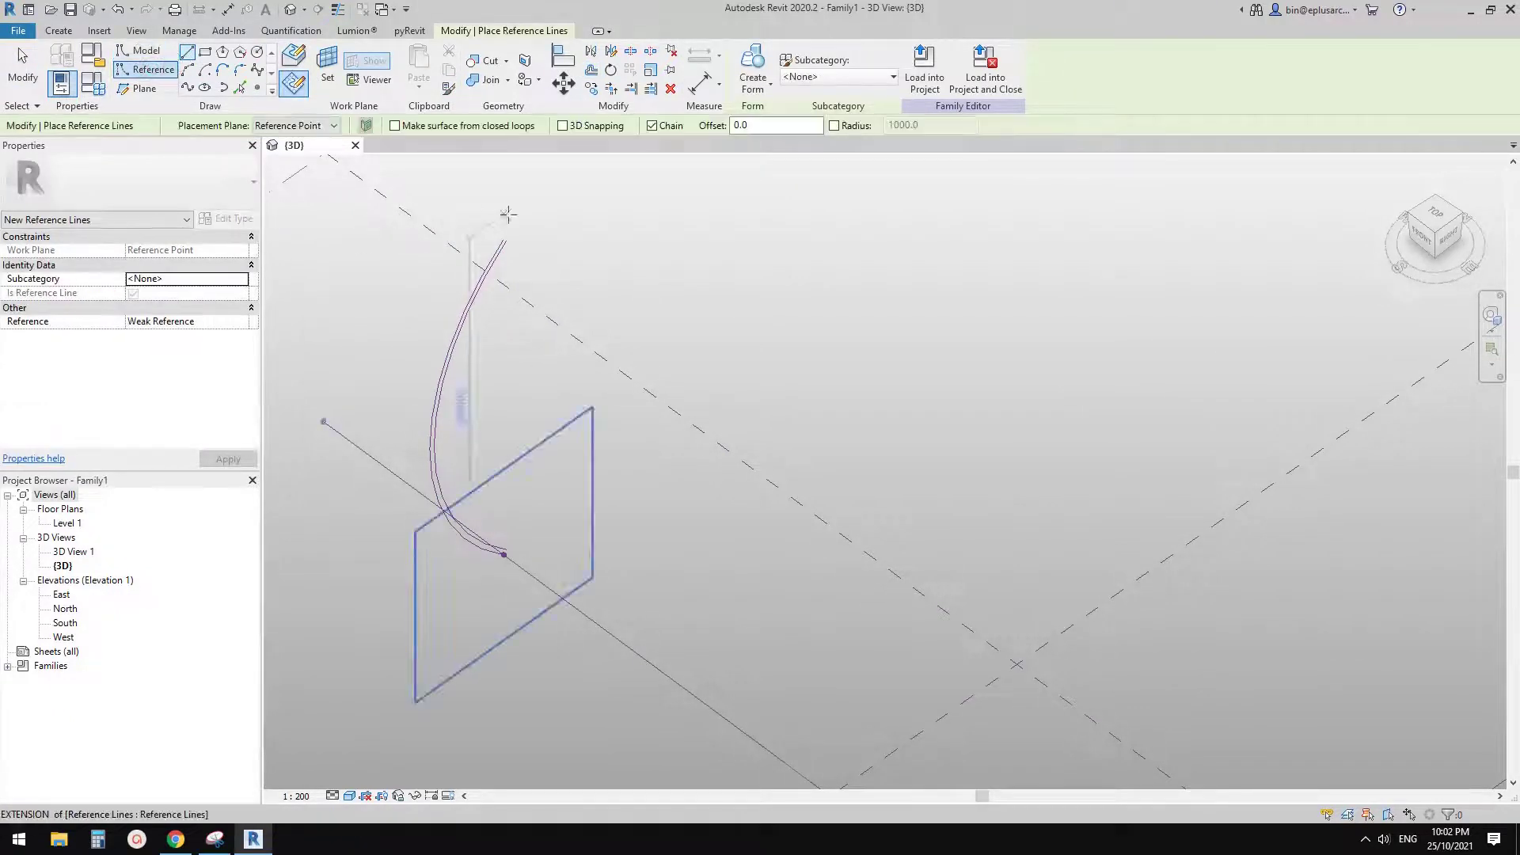
scroll(511, 244, up, 5)
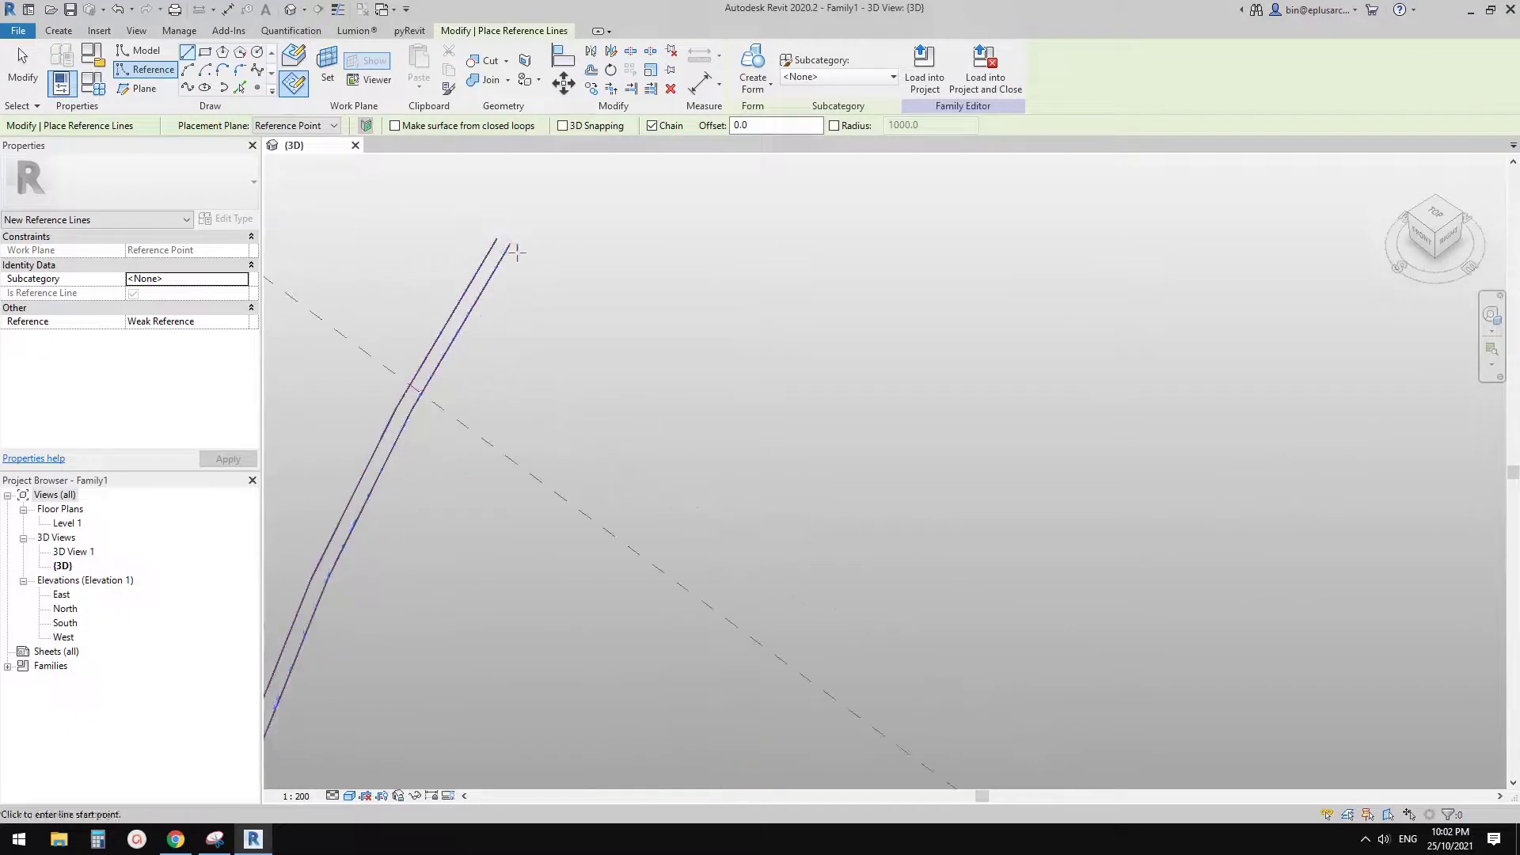
click(508, 244)
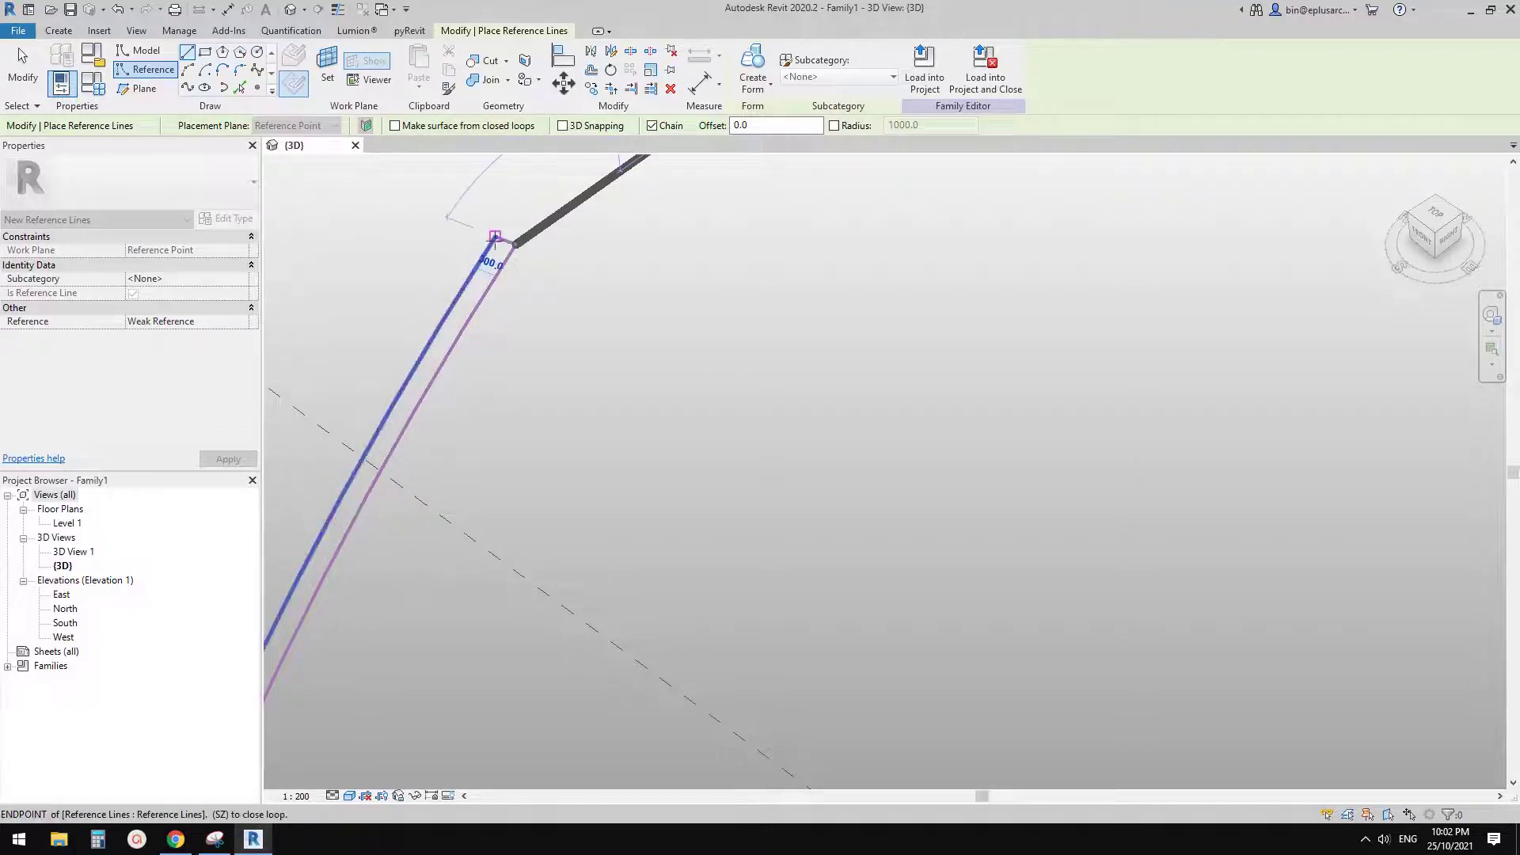
click(495, 237)
scroll(531, 336, down, 8)
key(Escape)
Close the lower end of the profile with a short straight reference line joining the arc endpoints at the reference point
middle_drag(533, 353, 546, 190)
scroll(546, 399, up, 7)
key(Escape)
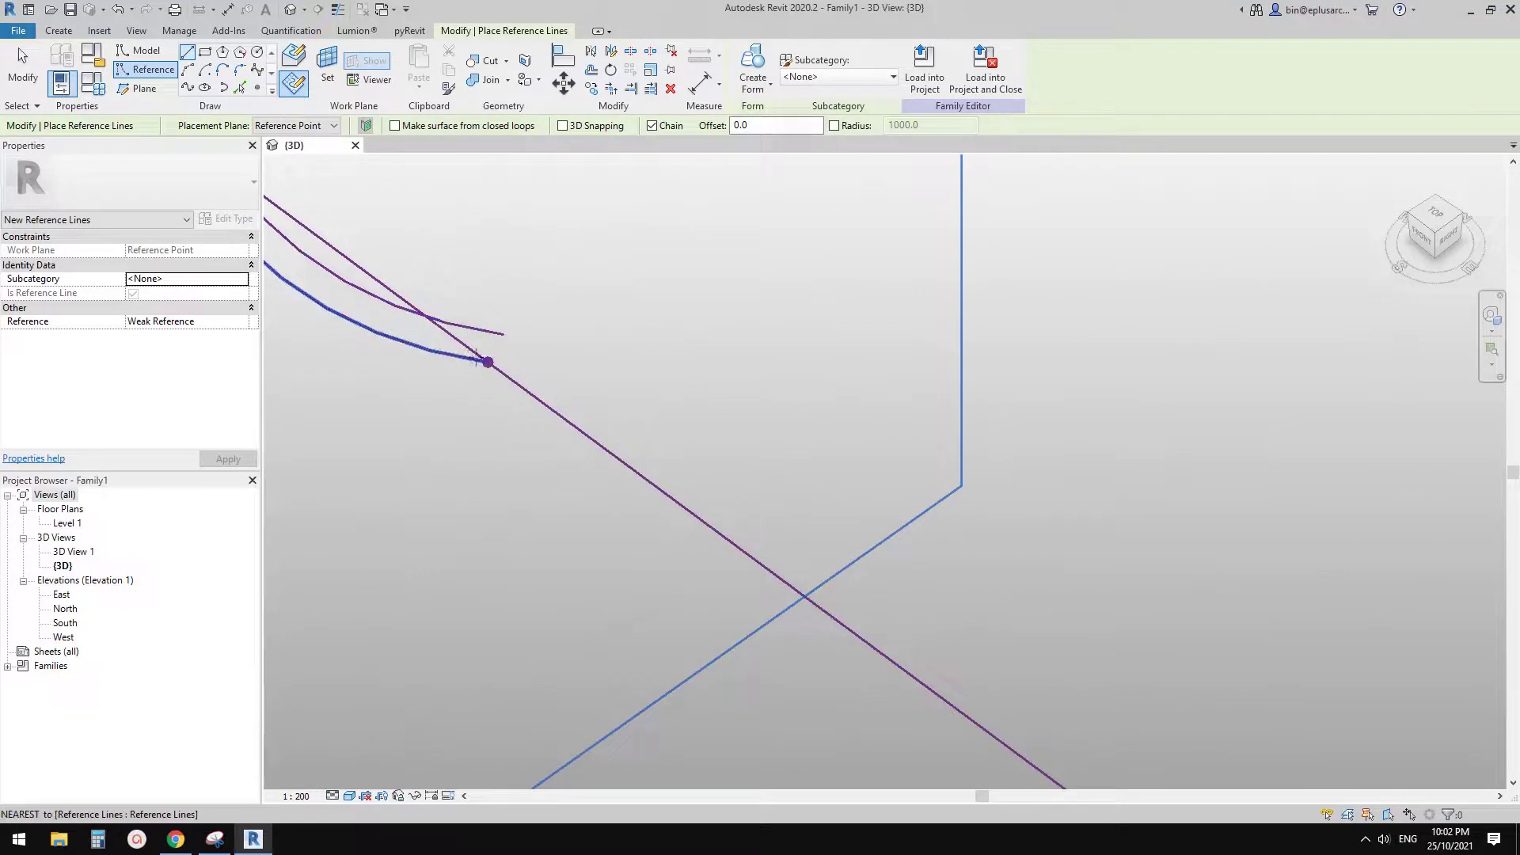
click(390, 342)
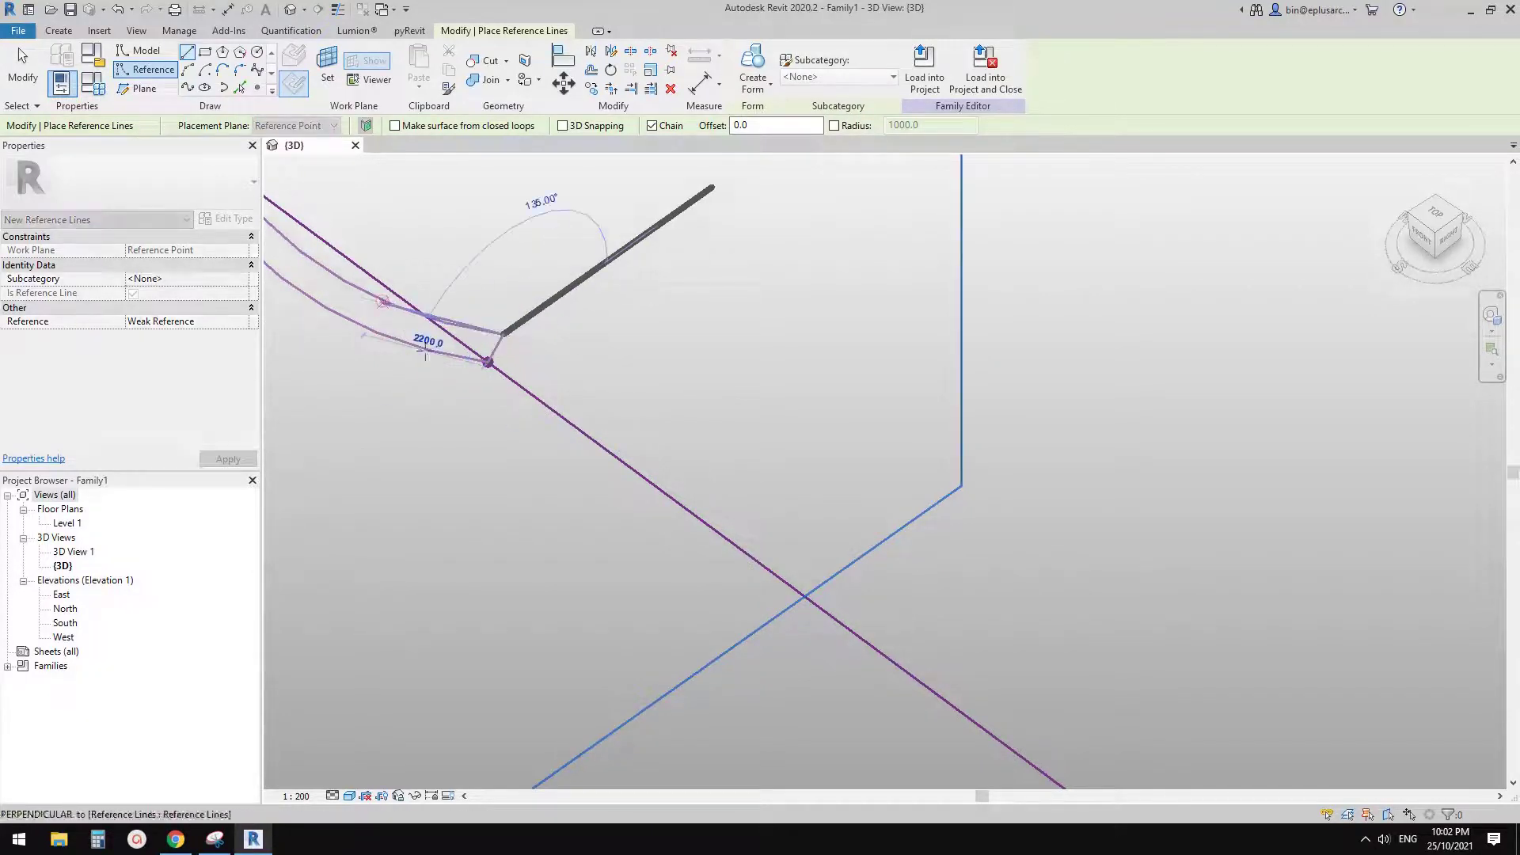
key(Escape)
key(Escape)
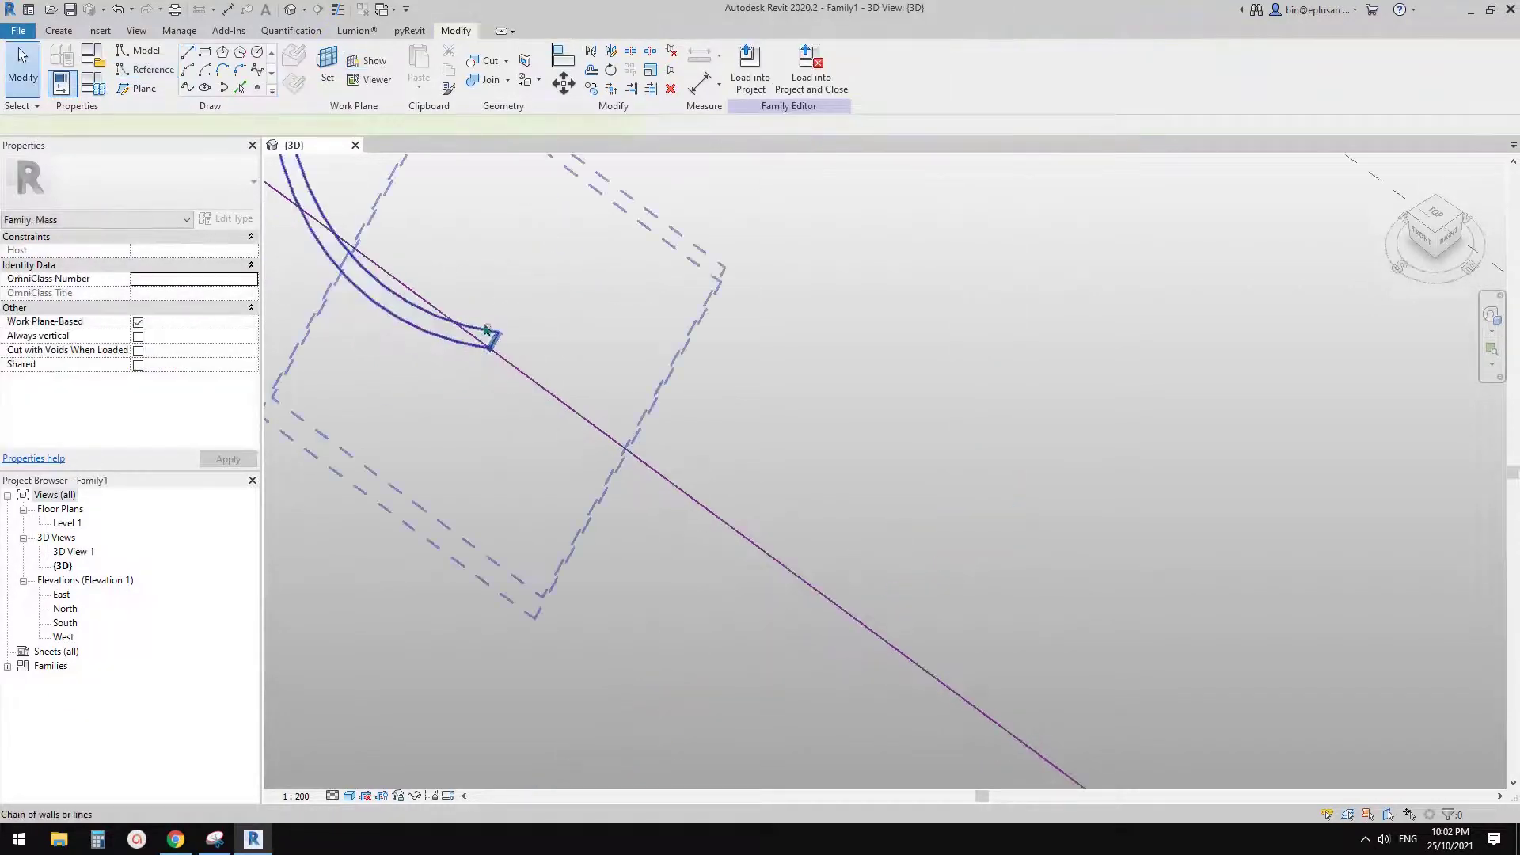
Create a solid form by sweeping the closed thin arc profile along the whole filleted reference-line chain
click(485, 328)
scroll(485, 322, down, 3)
middle_drag(509, 183, 570, 373)
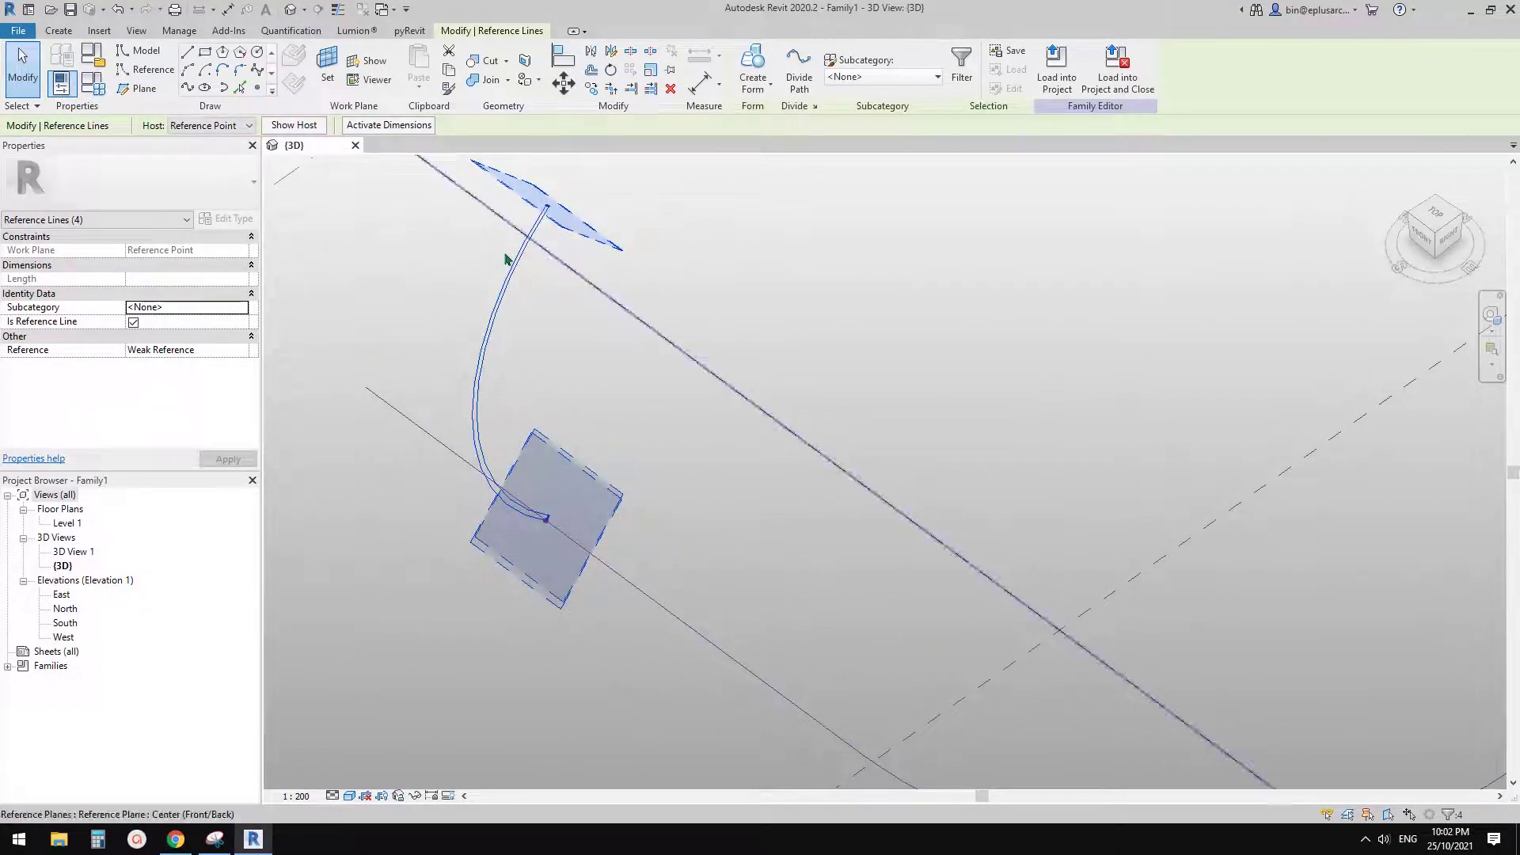
key(Tab)
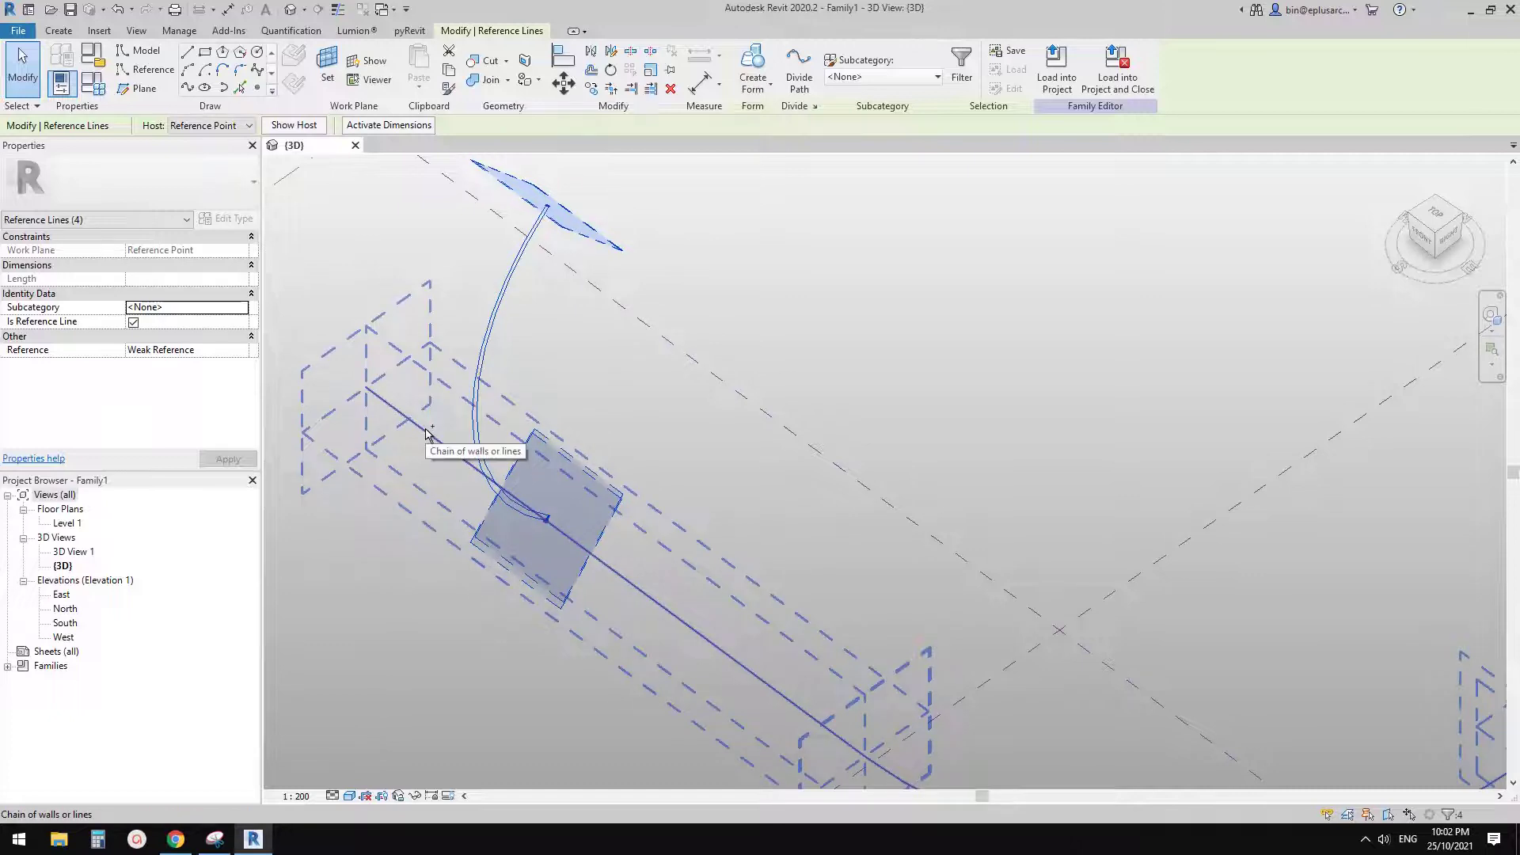
click(425, 432)
scroll(425, 432, down, 2)
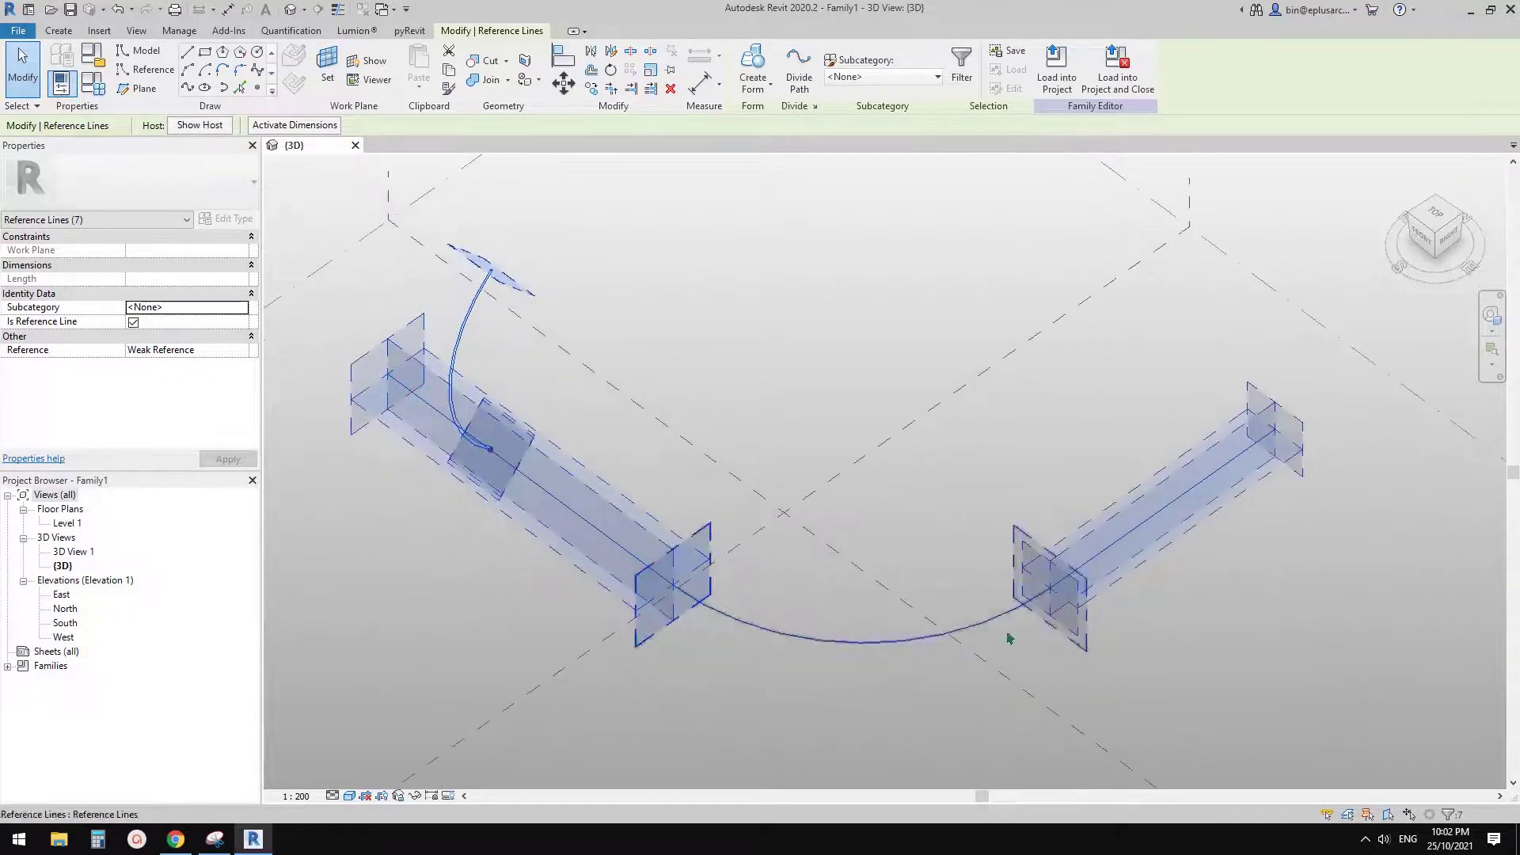
click(754, 63)
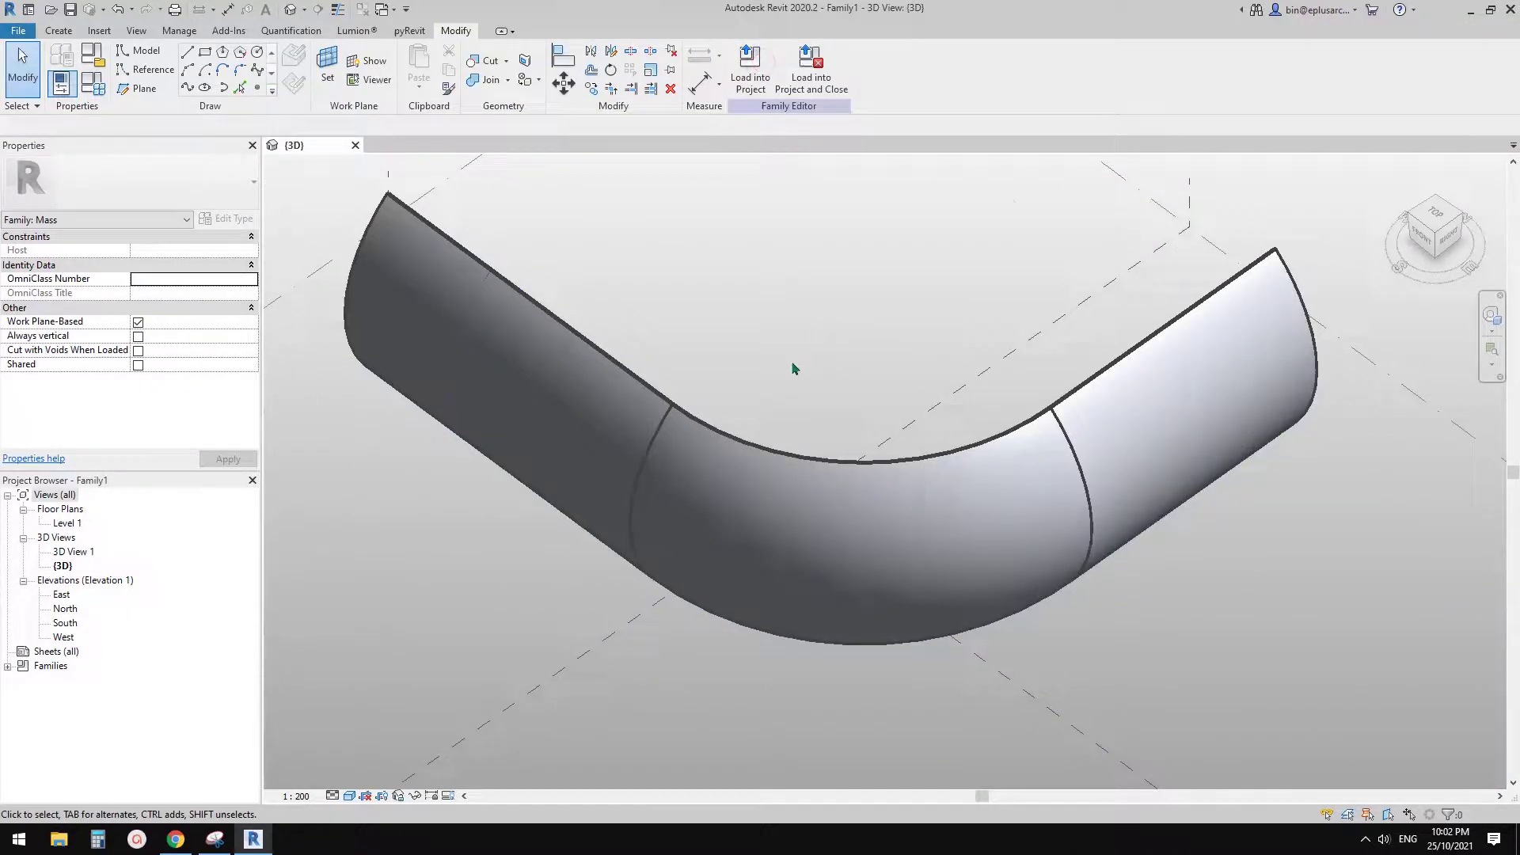
scroll(795, 376, down, 1)
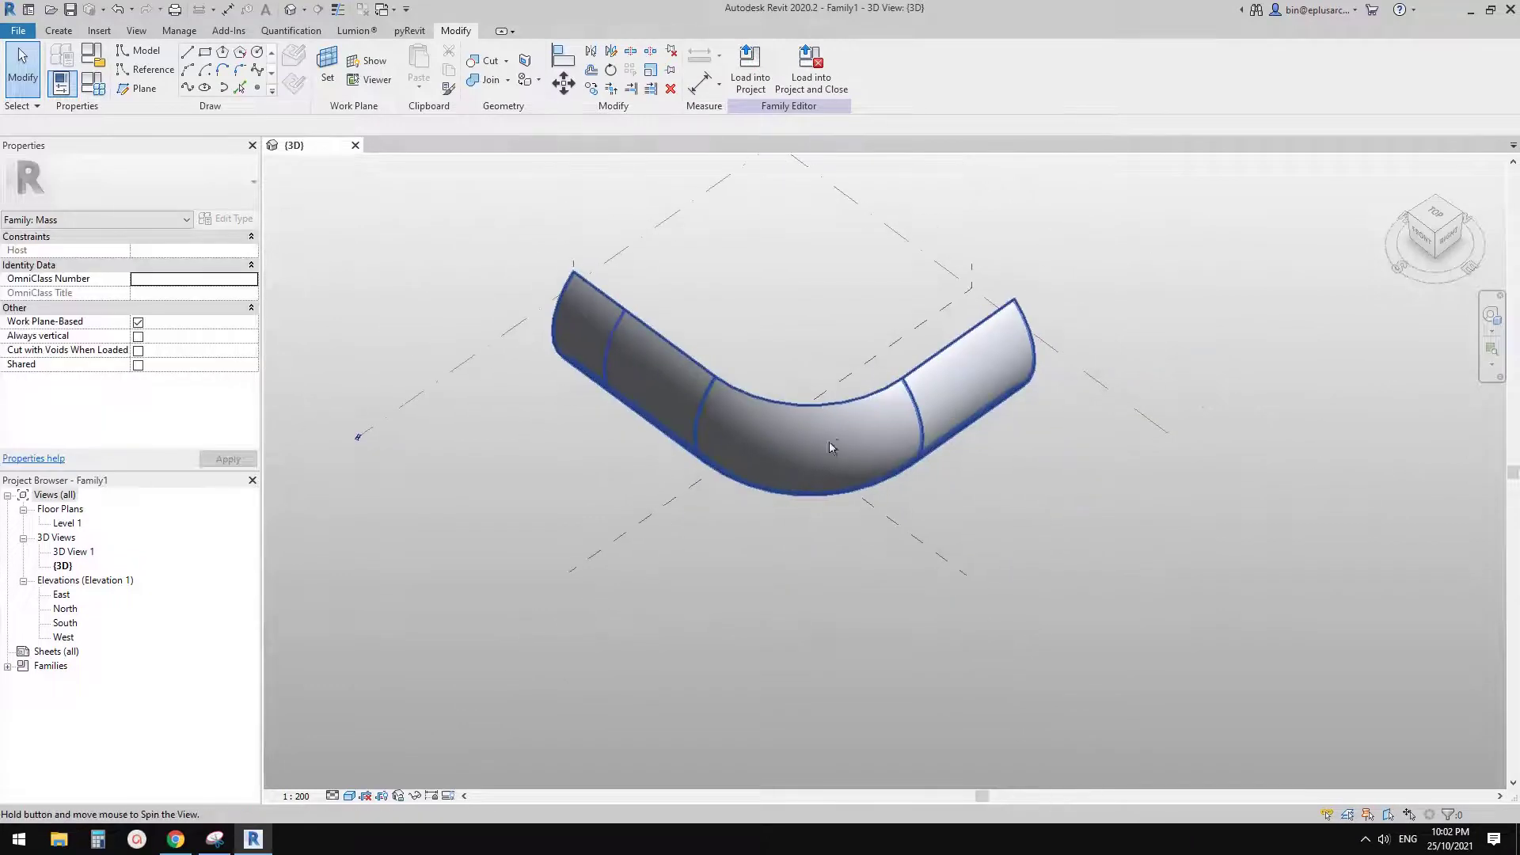
scroll(868, 400, up, 2)
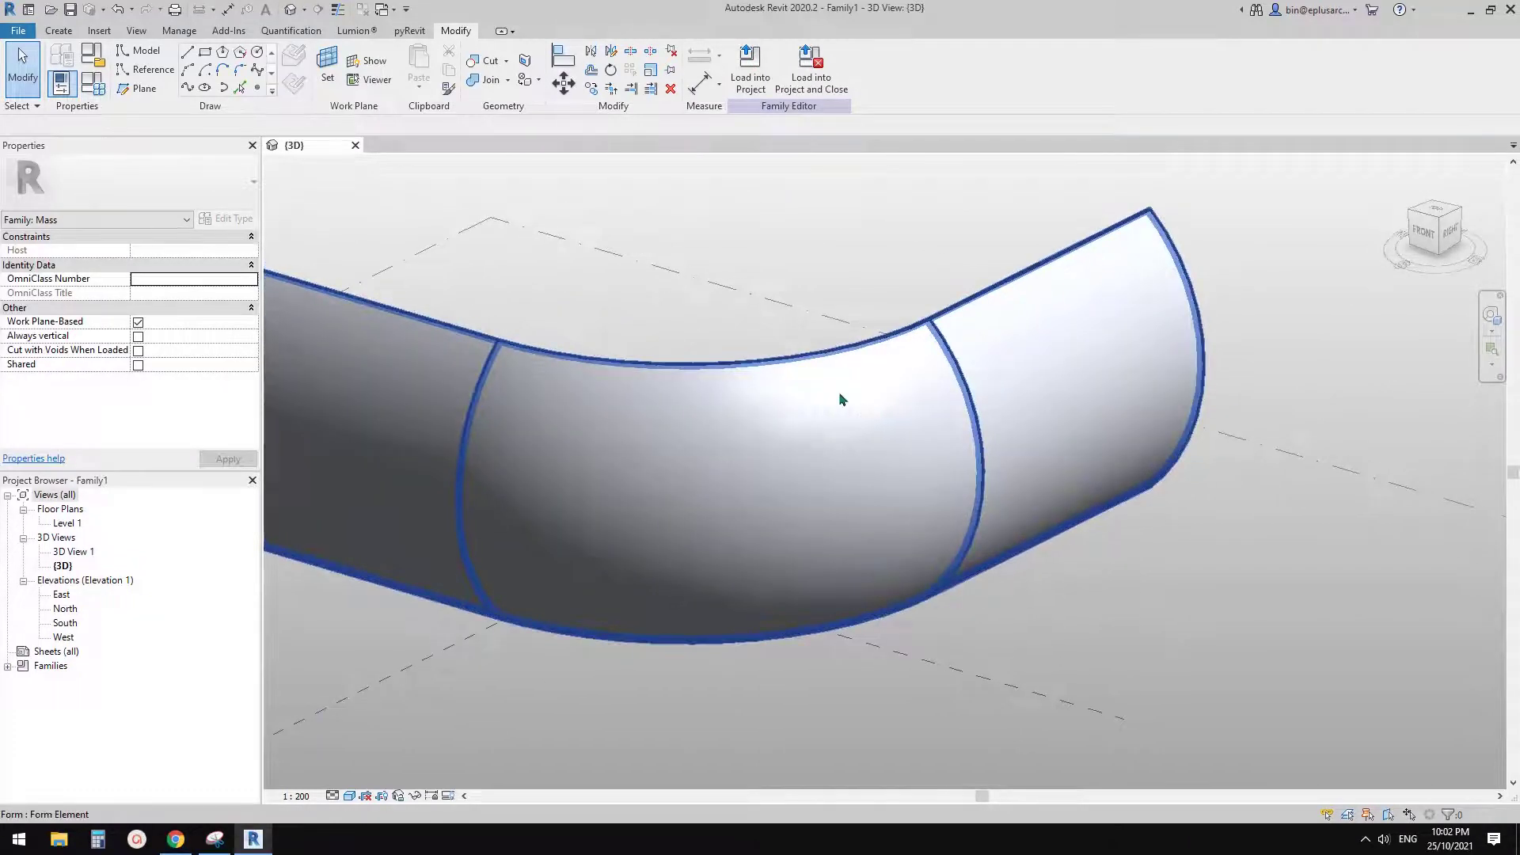
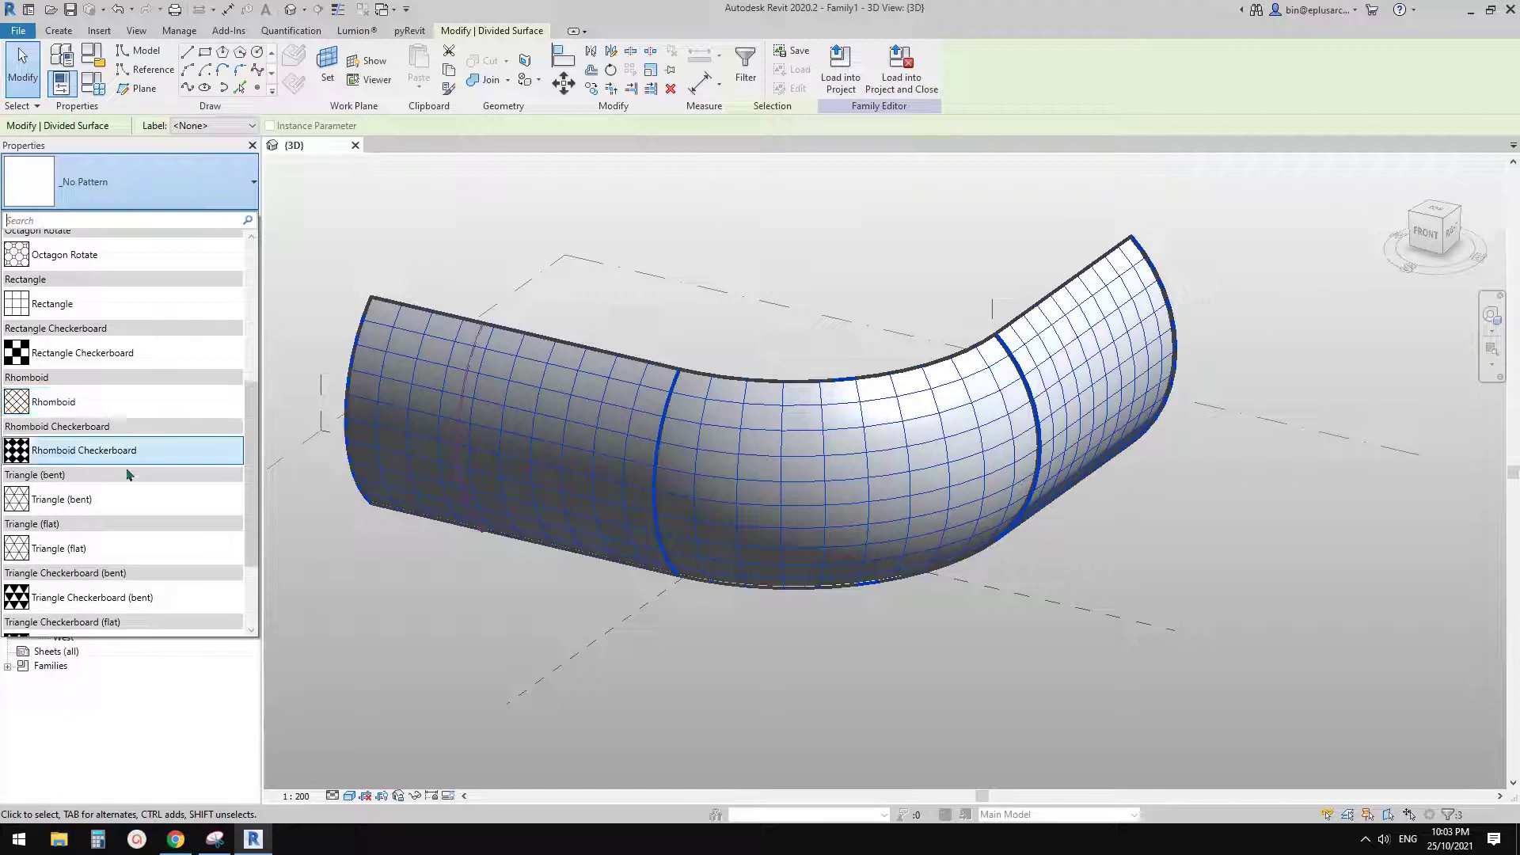
Apply the Rhomboid pattern to the three selected divided surfaces of the swept form
scroll(128, 473, down, 3)
scroll(127, 475, up, 2)
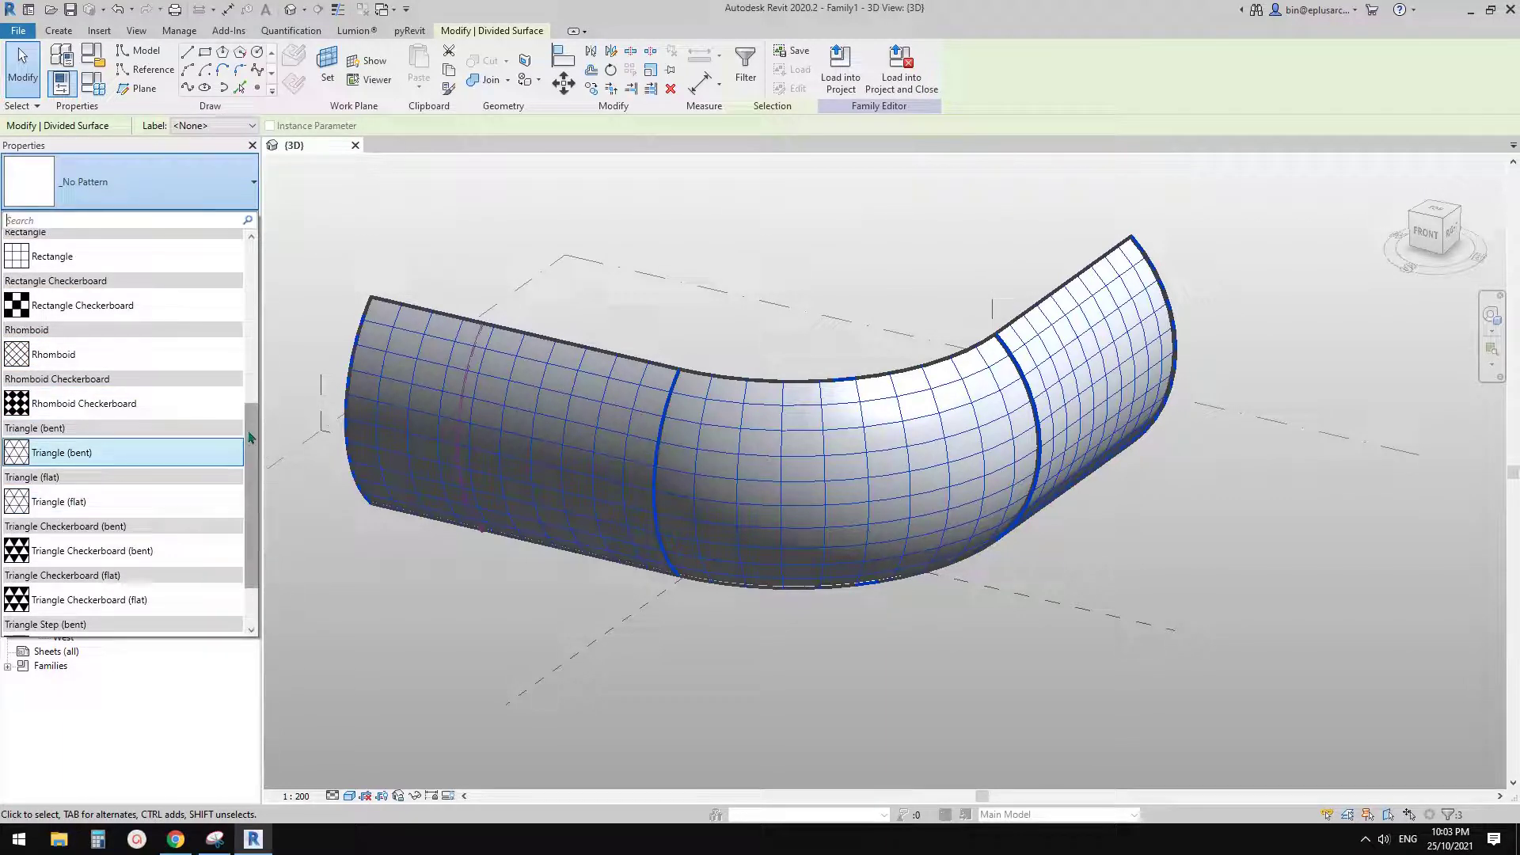
mouse_move(66, 360)
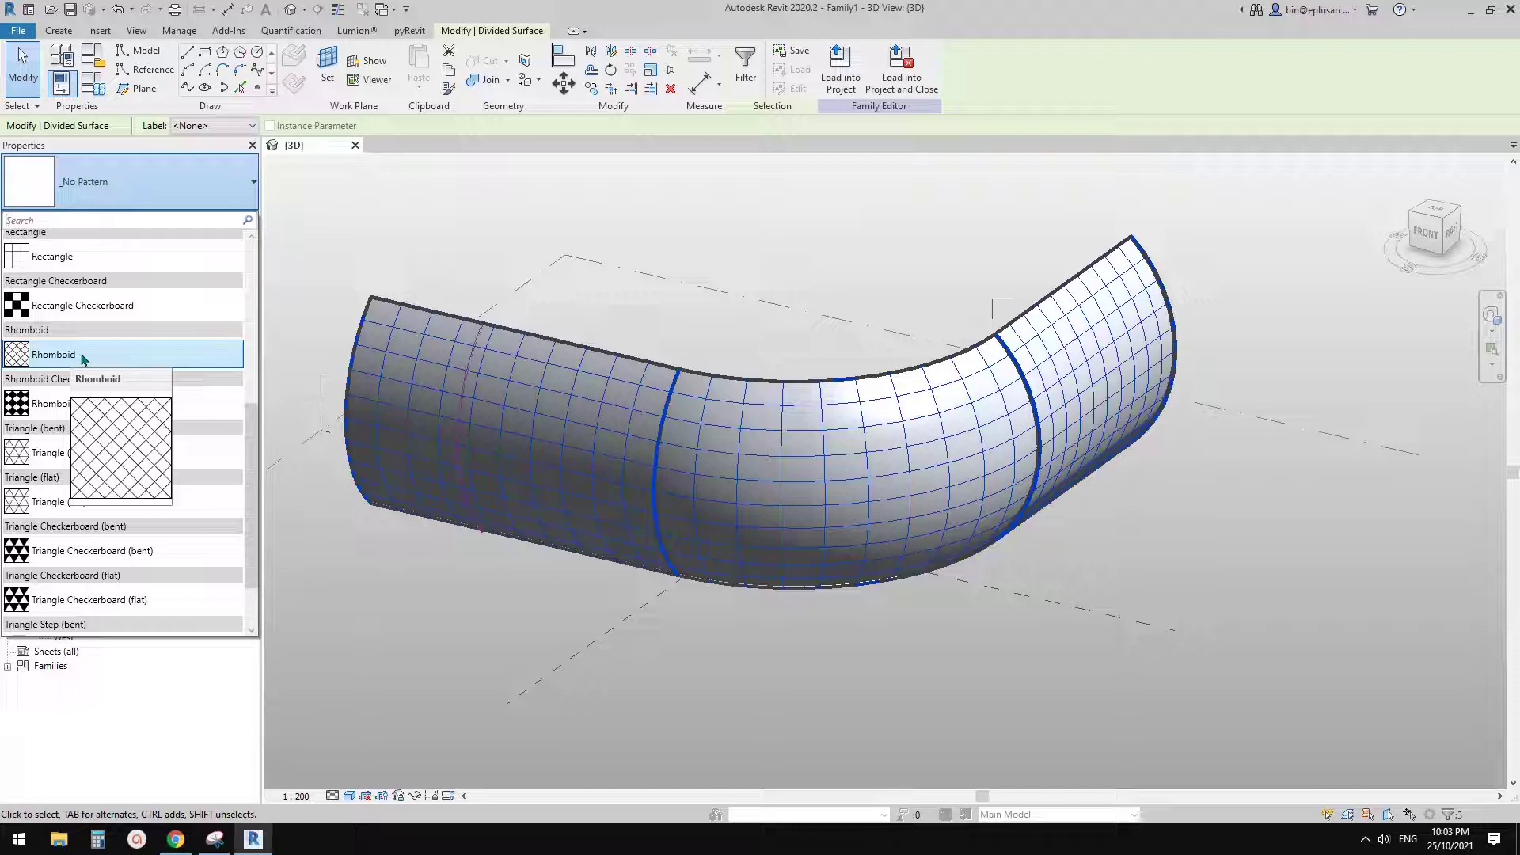
click(83, 359)
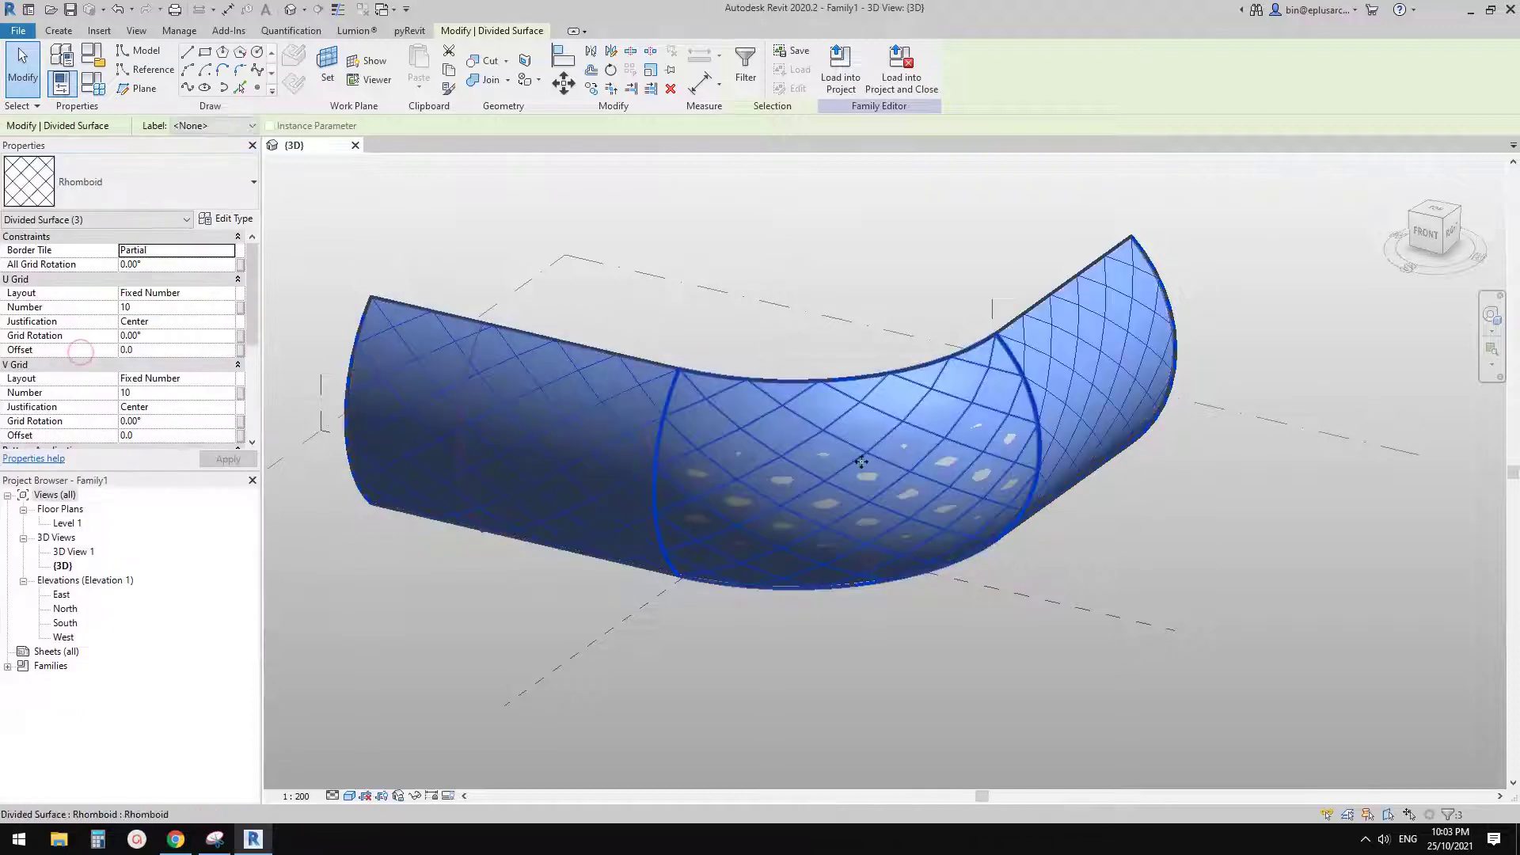
Examine how the rhomboid grids of the straight and curved surfaces meet along their shared seams
shift+middle_drag(943, 577, 1002, 411)
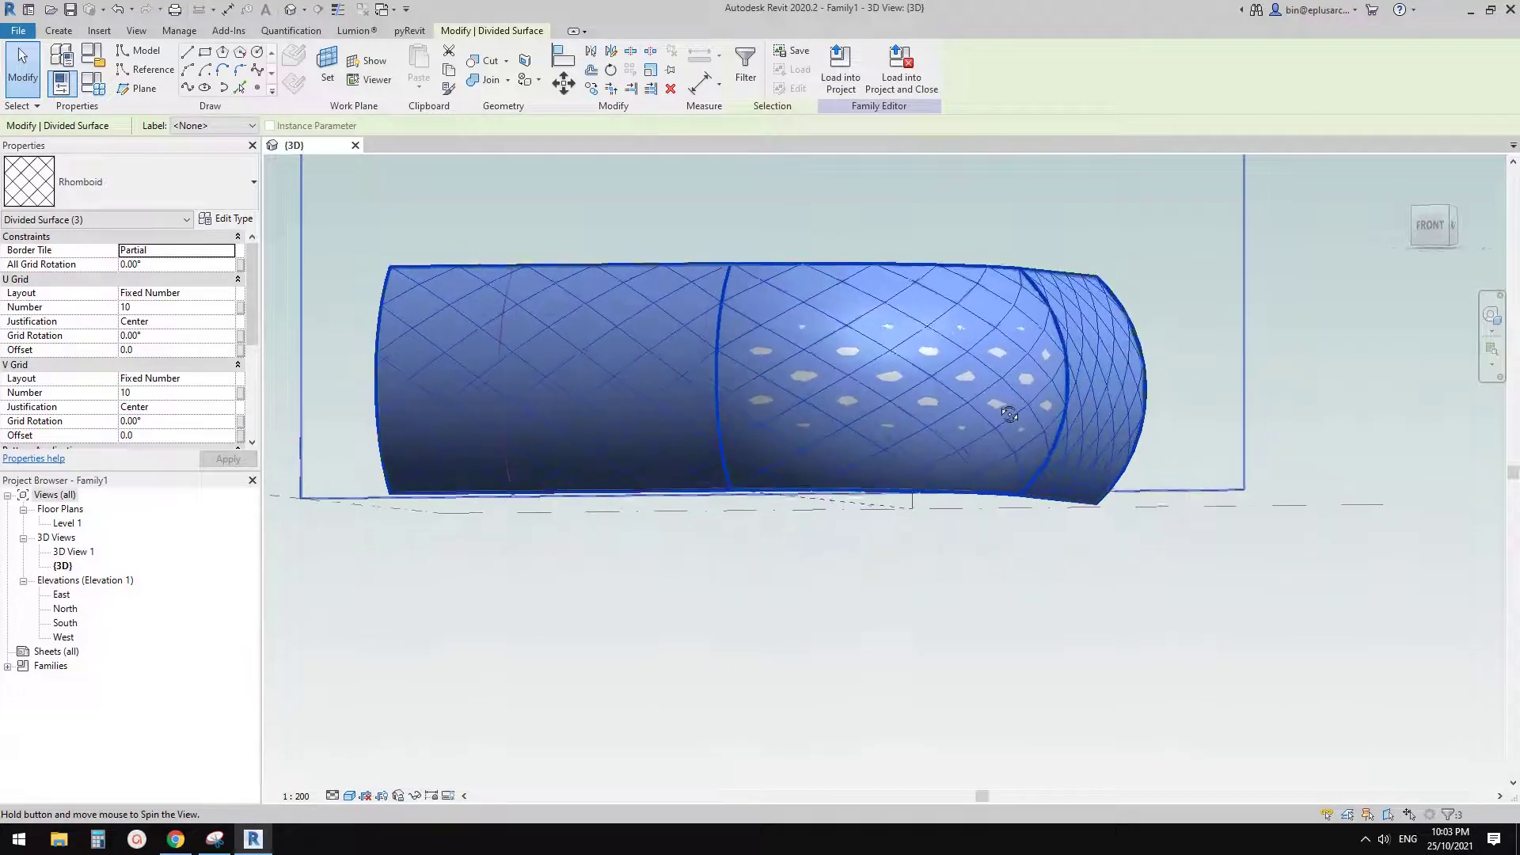
key(Escape)
key(Tab)
shift+middle_drag(753, 495, 835, 604)
scroll(821, 452, up, 5)
click(883, 489)
scroll(821, 492, up, 1)
key(Escape)
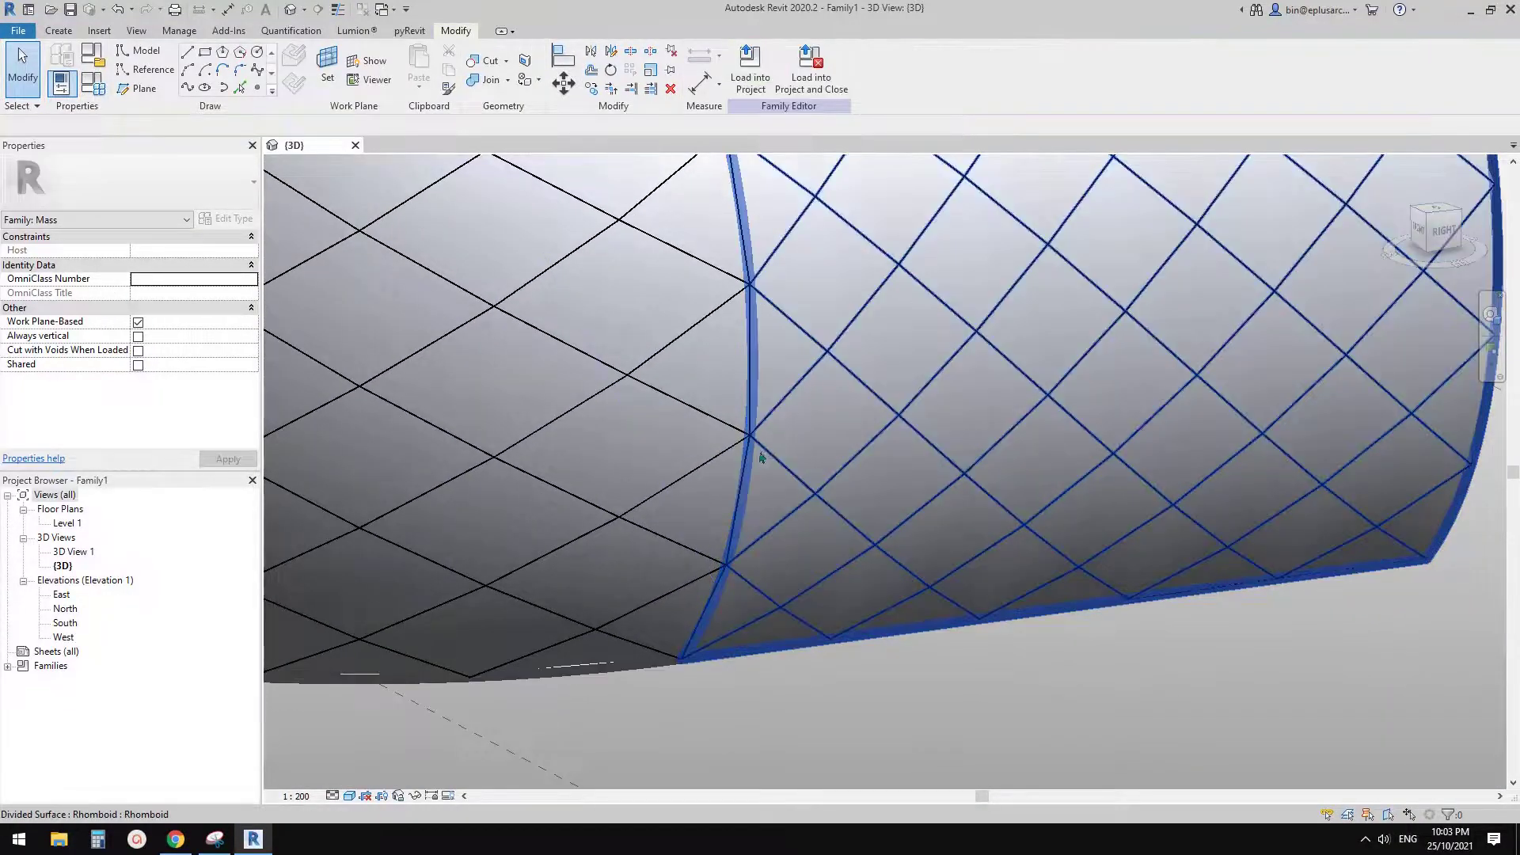
Inspect the seam between the curved and straight surfaces and check the curved surface's U and V grid settings
scroll(758, 451, up, 3)
scroll(746, 450, down, 2)
middle_drag(760, 423, 747, 649)
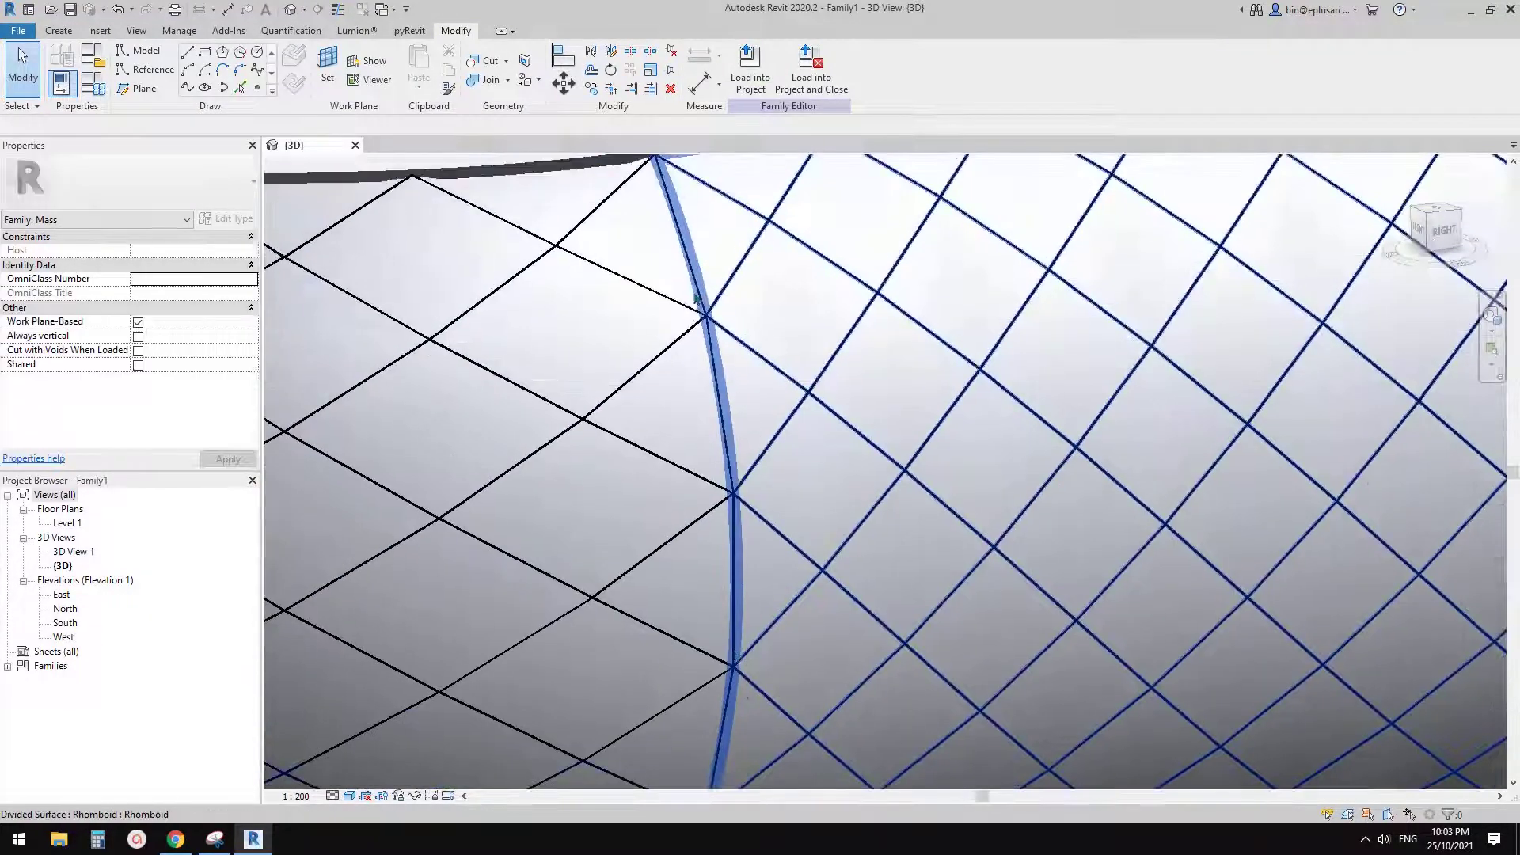
scroll(734, 471, down, 5)
shift+middle_drag(734, 471, 760, 564)
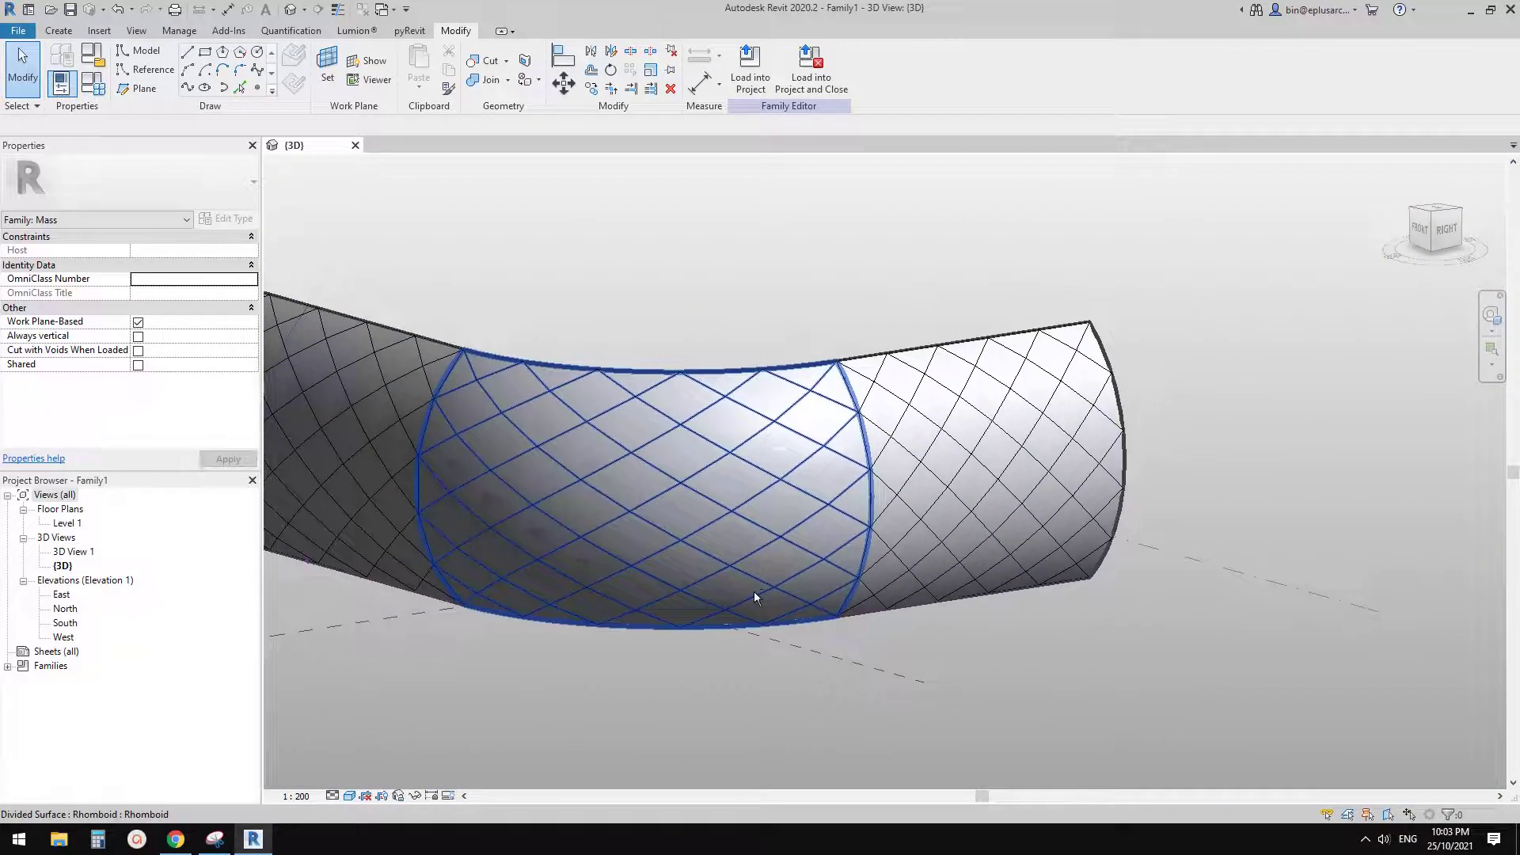
click(752, 548)
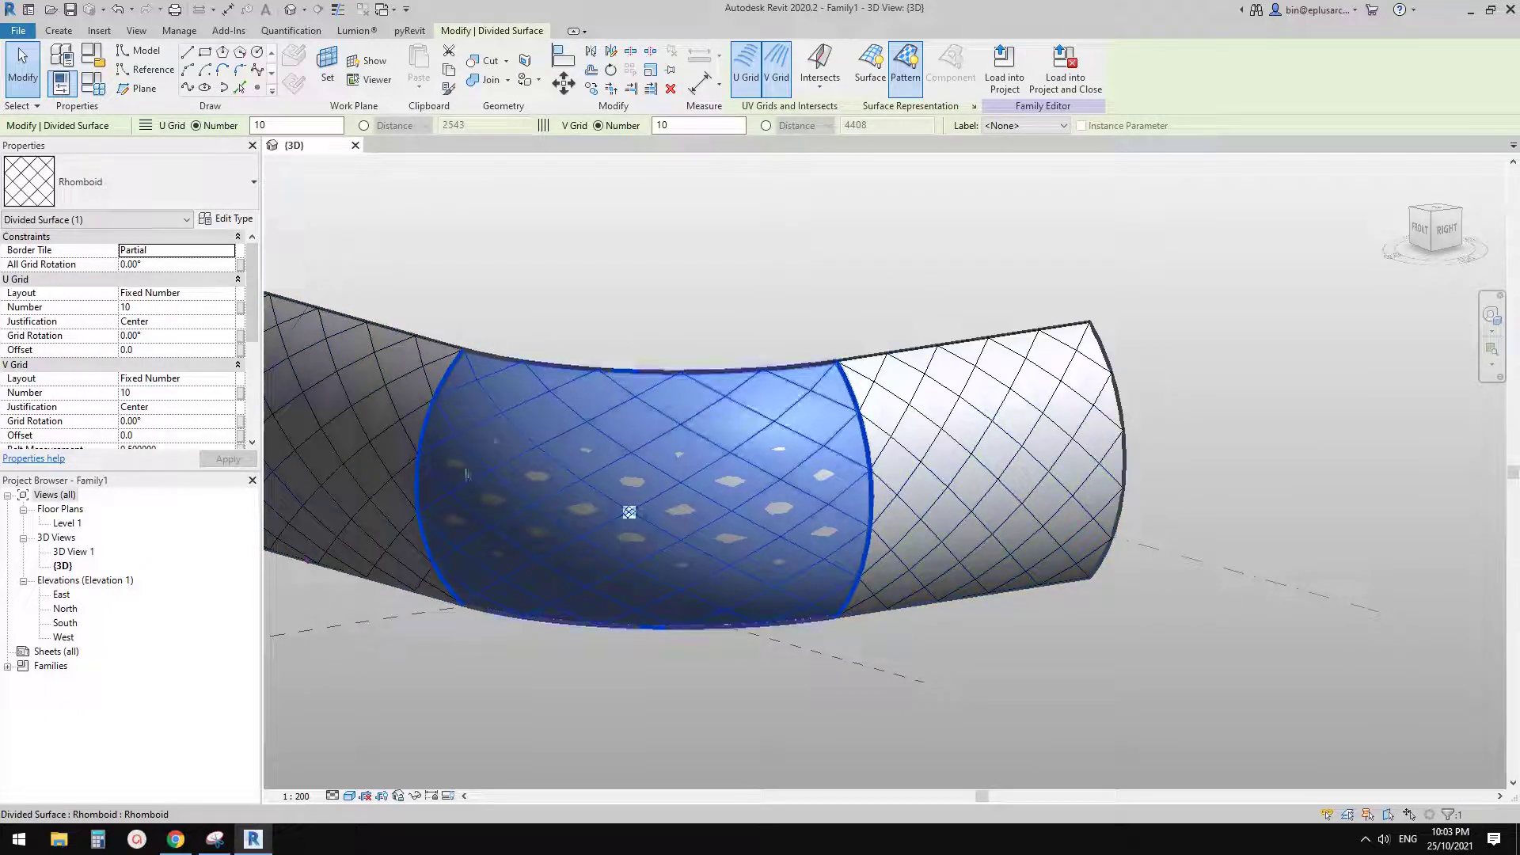
Set both the U grid and V grid layout of all three divided surfaces to Maximum Spacing
click(925, 469)
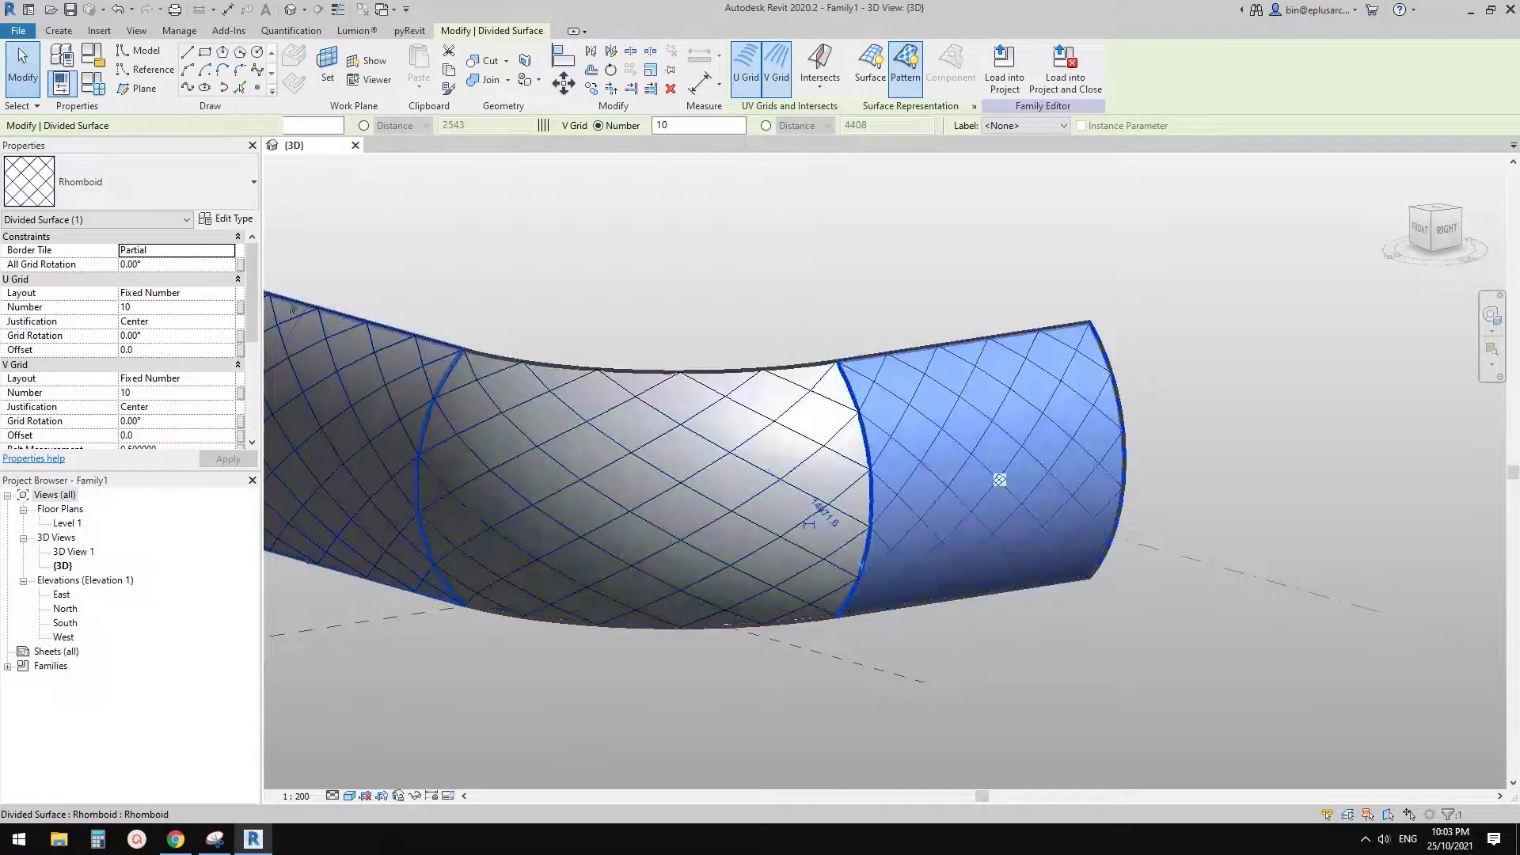
ctrl+click(744, 461)
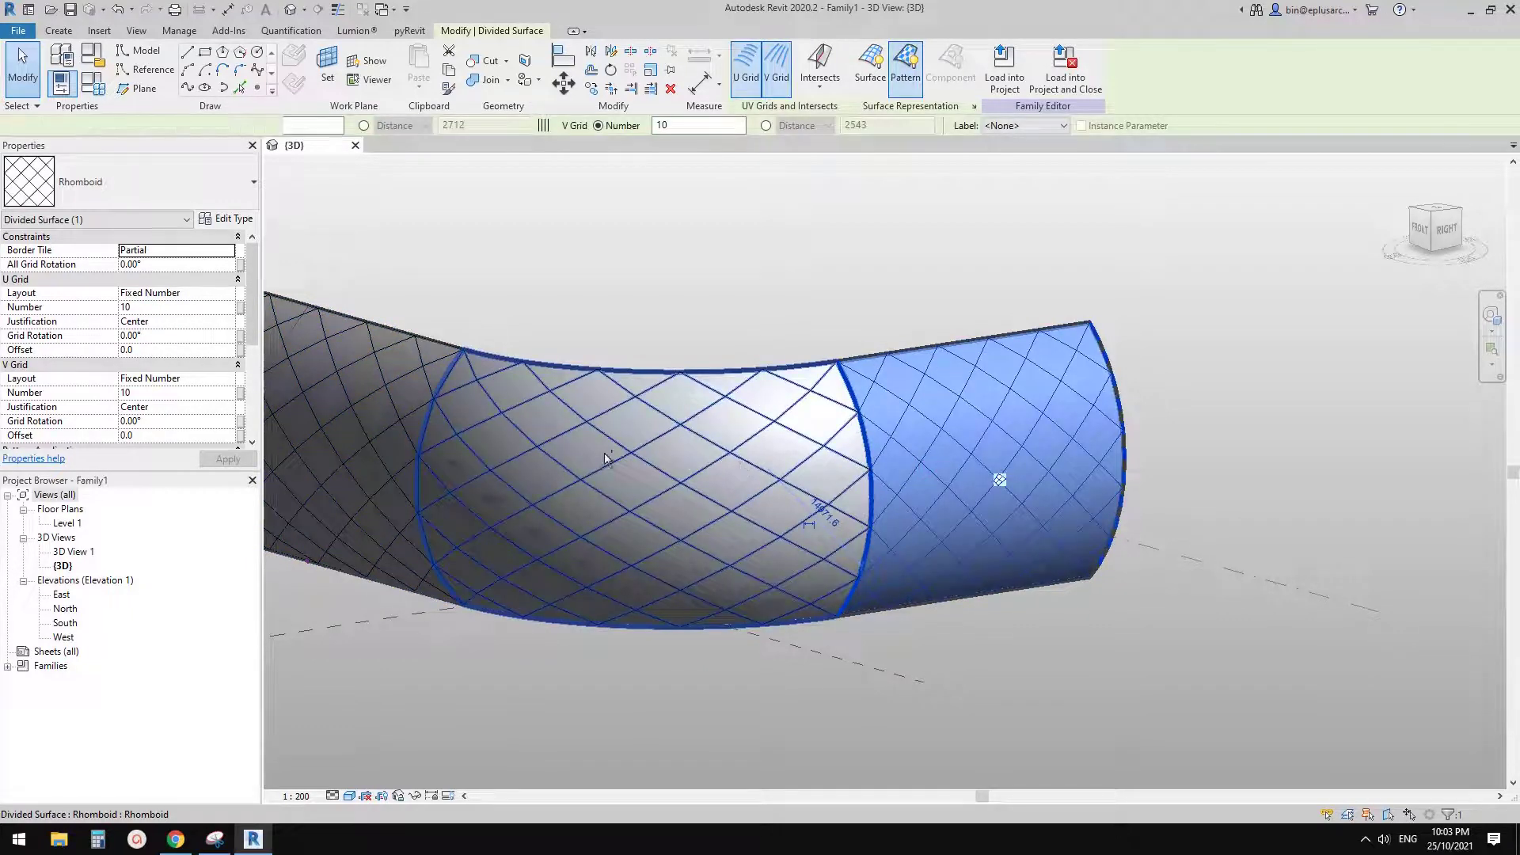
ctrl+click(334, 419)
middle_drag(414, 442, 521, 440)
click(228, 293)
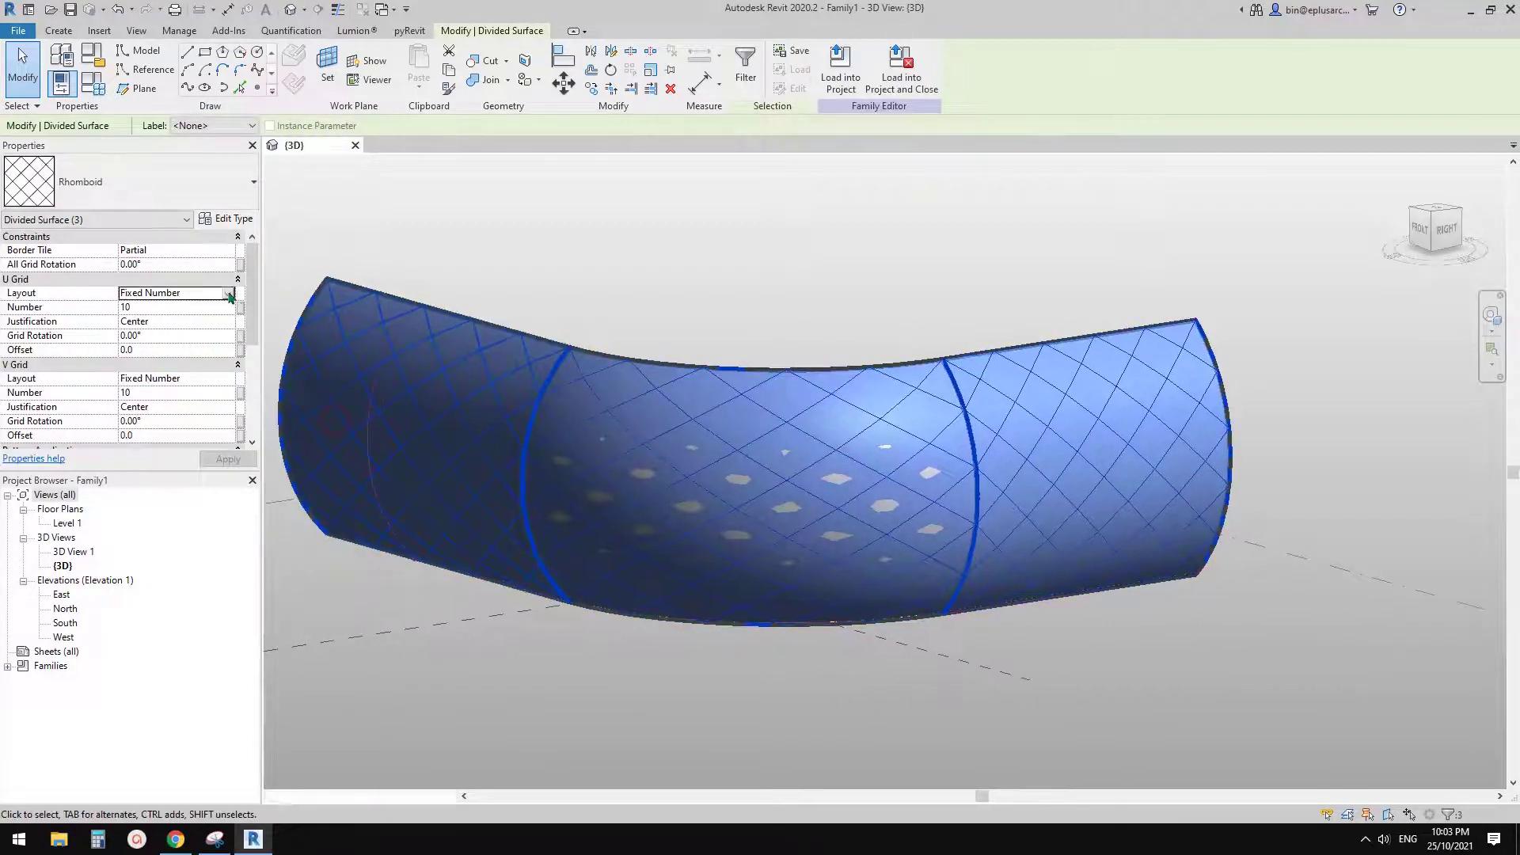
click(228, 293)
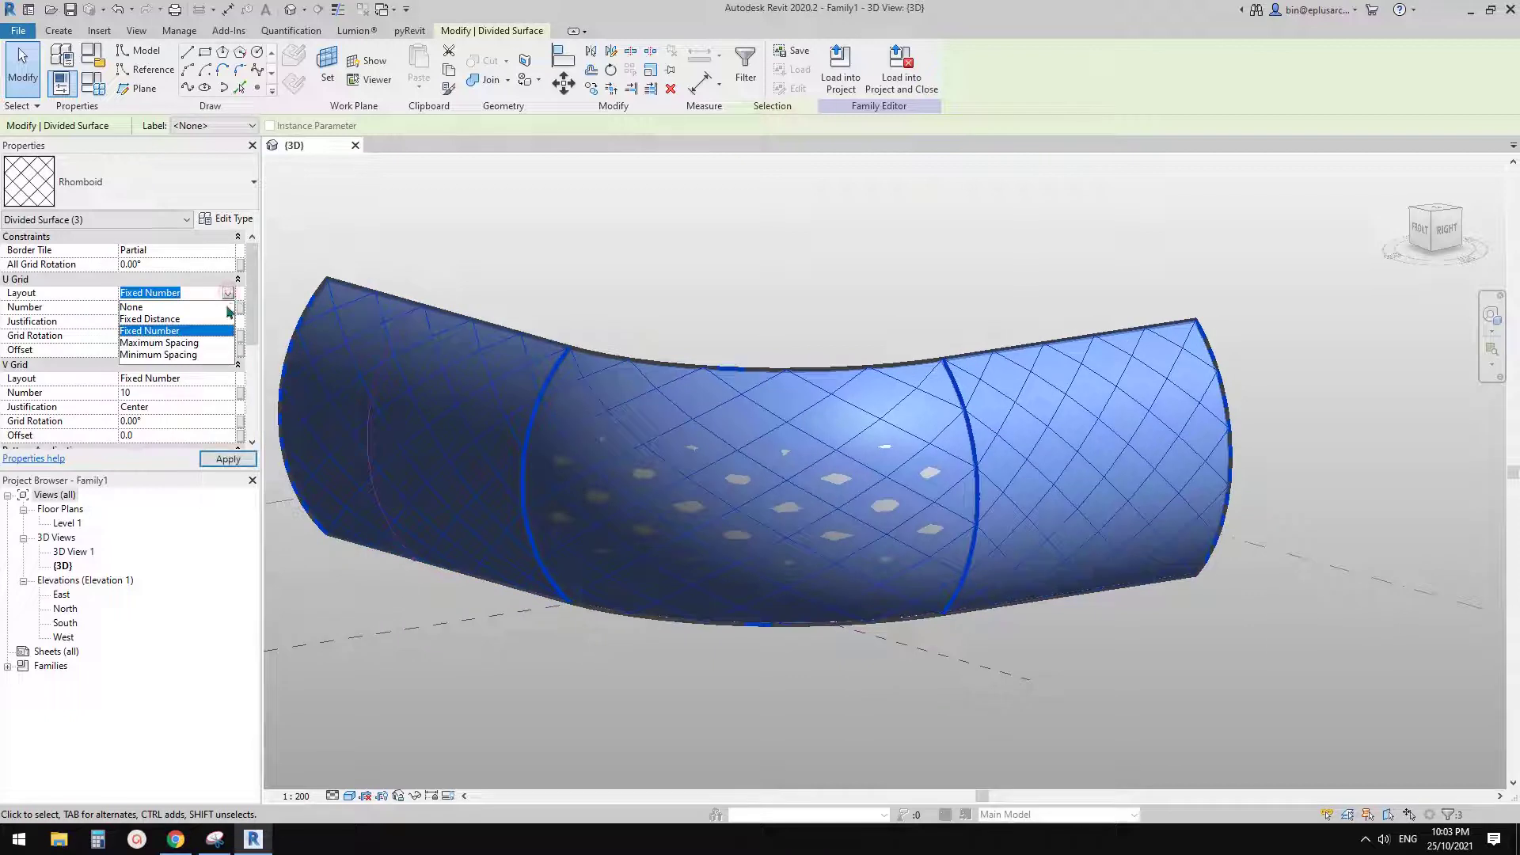
click(181, 343)
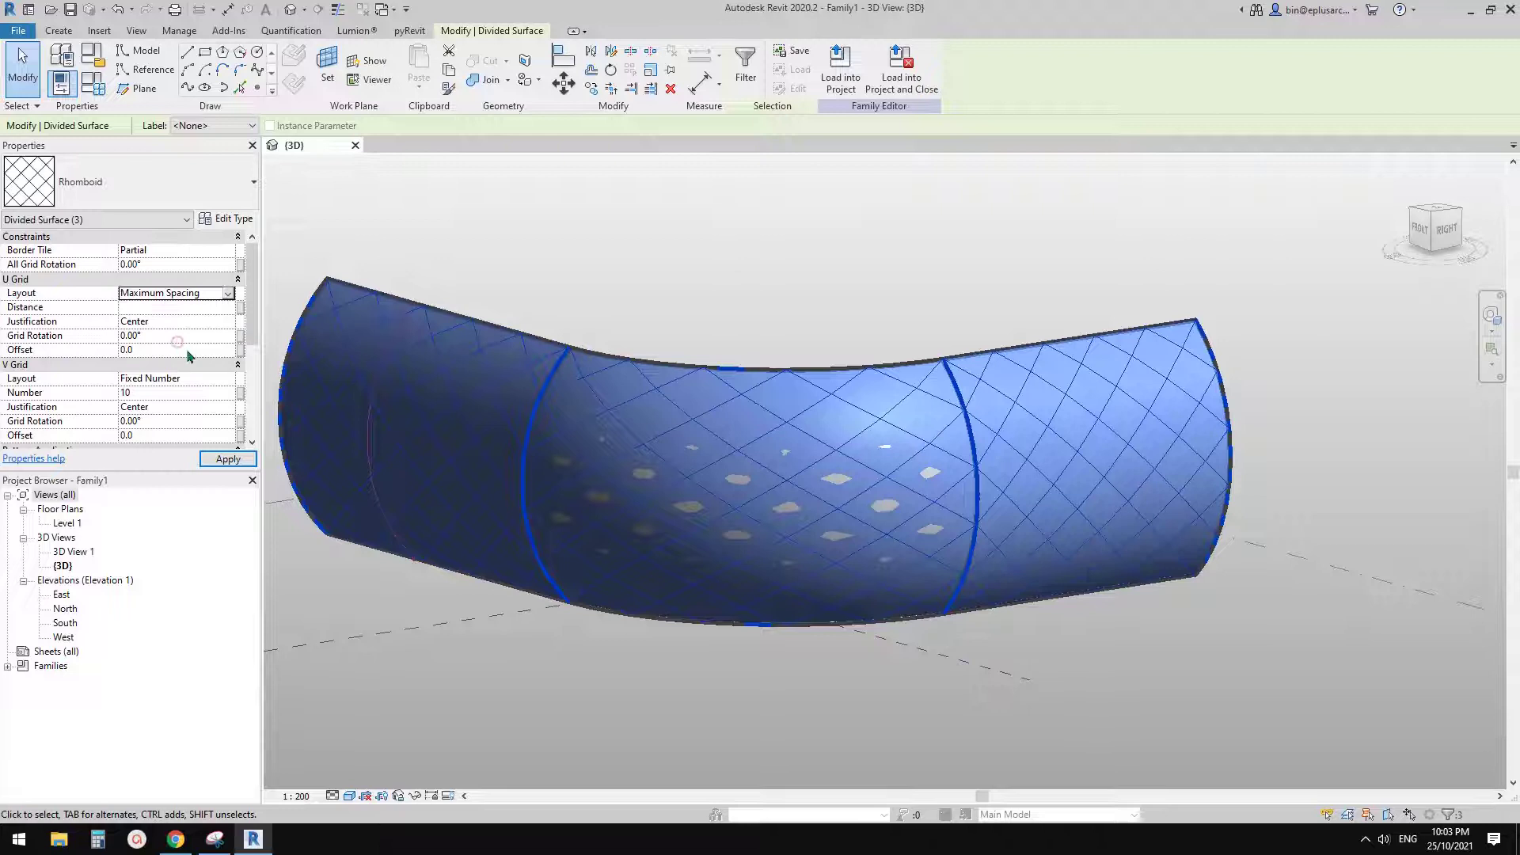
click(219, 378)
click(228, 378)
click(174, 429)
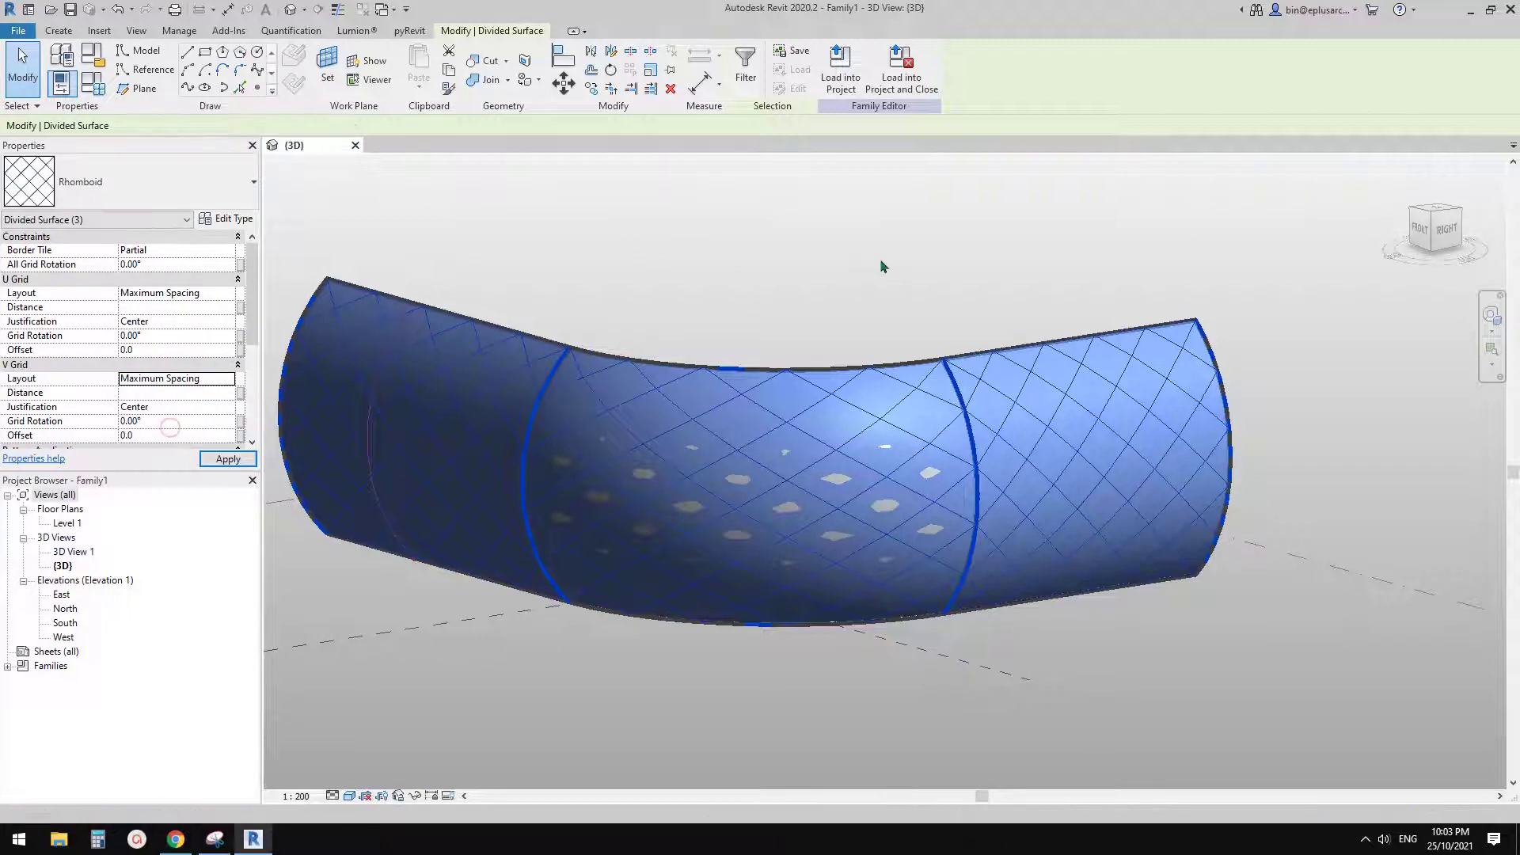
Set the U and V grid distances of all three divided surfaces to 2400
click(872, 440)
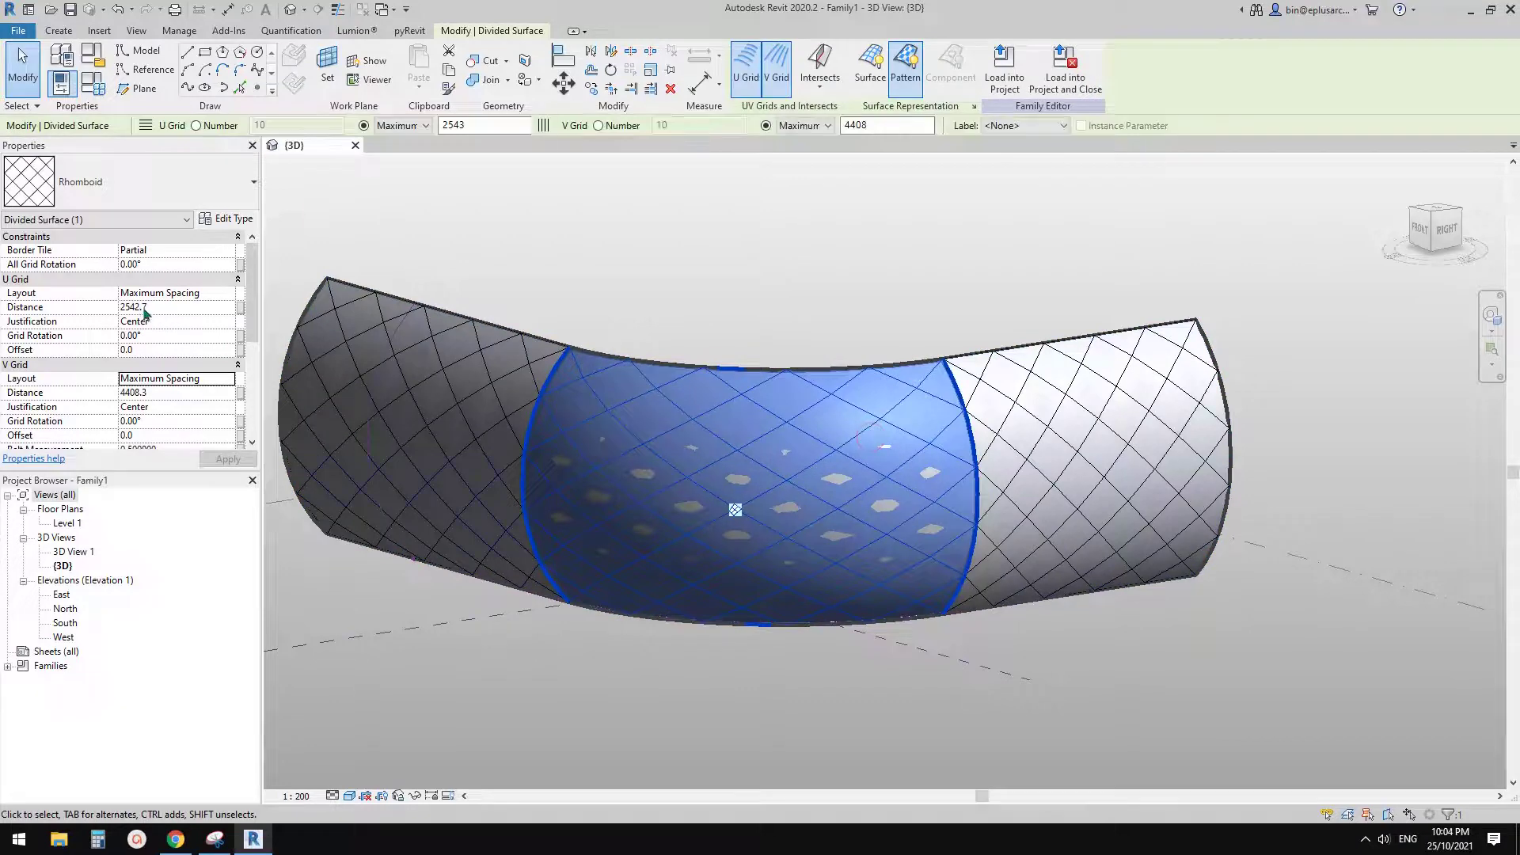
click(1001, 418)
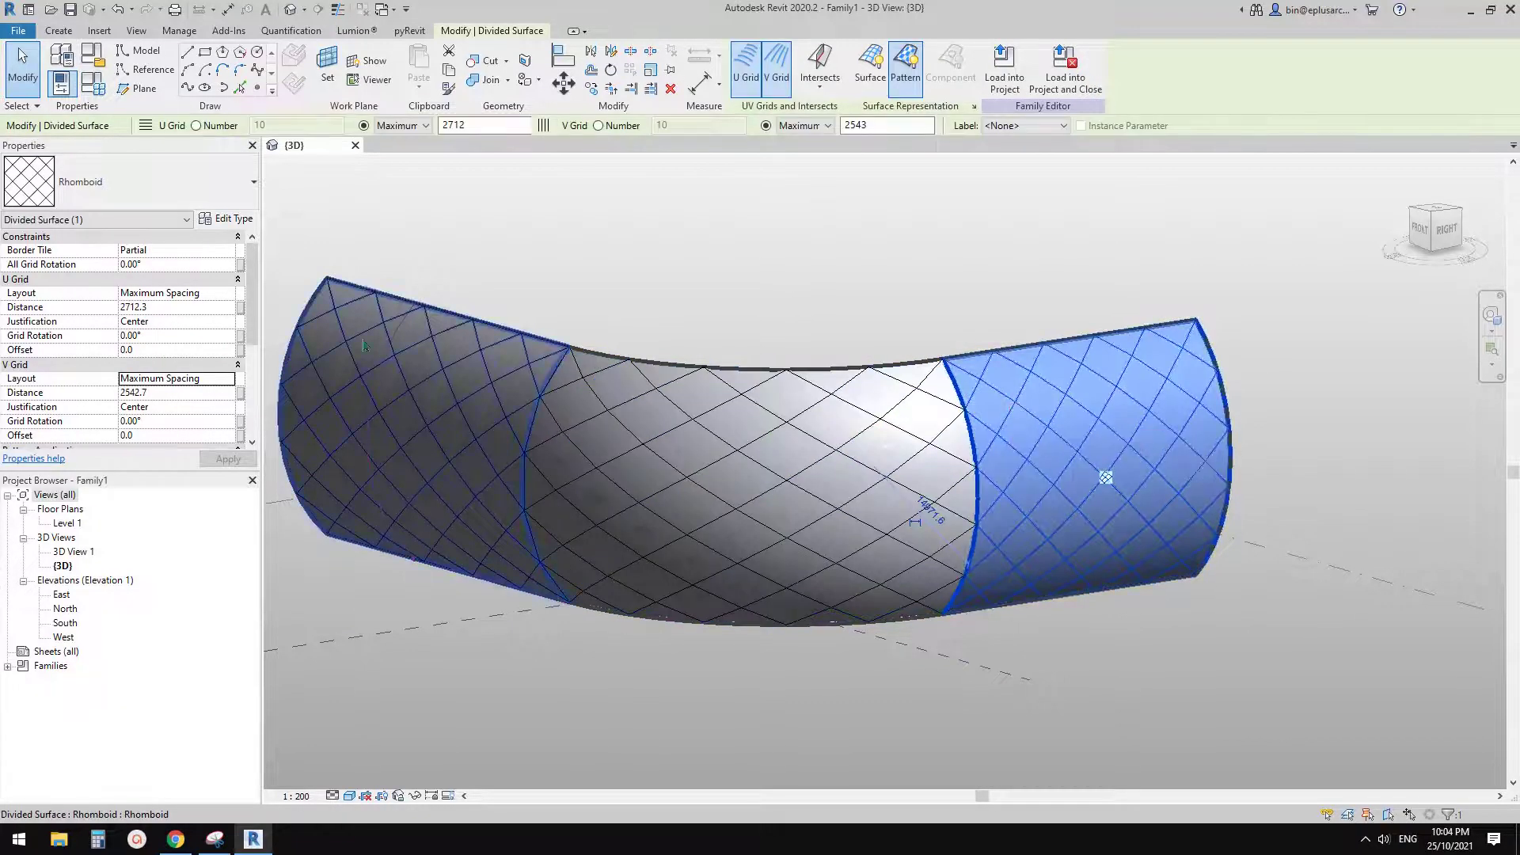
click(659, 429)
ctrl+click(1002, 428)
ctrl+click(475, 392)
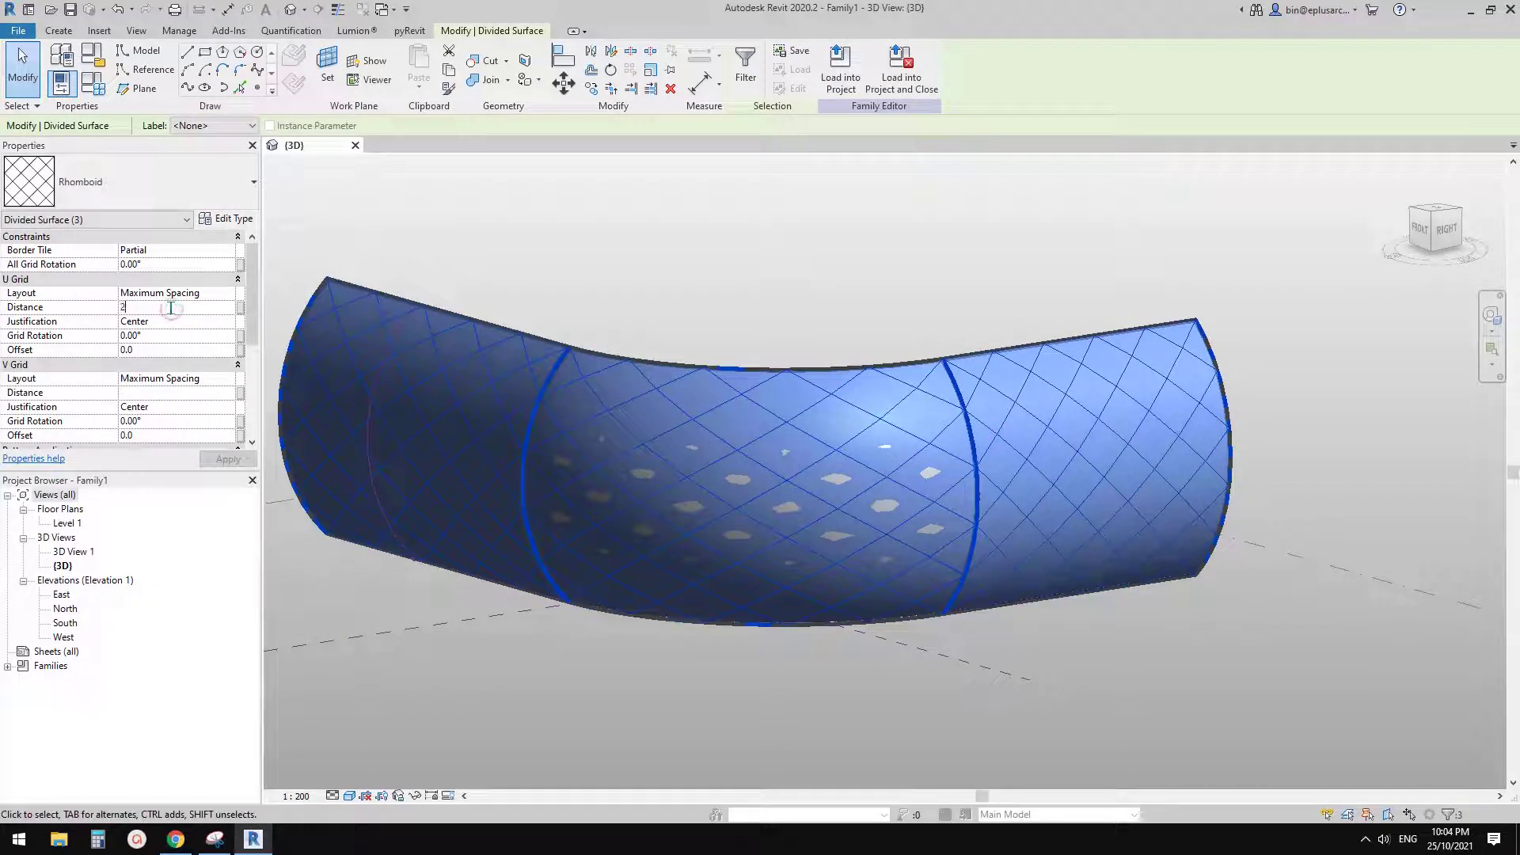
click(184, 395)
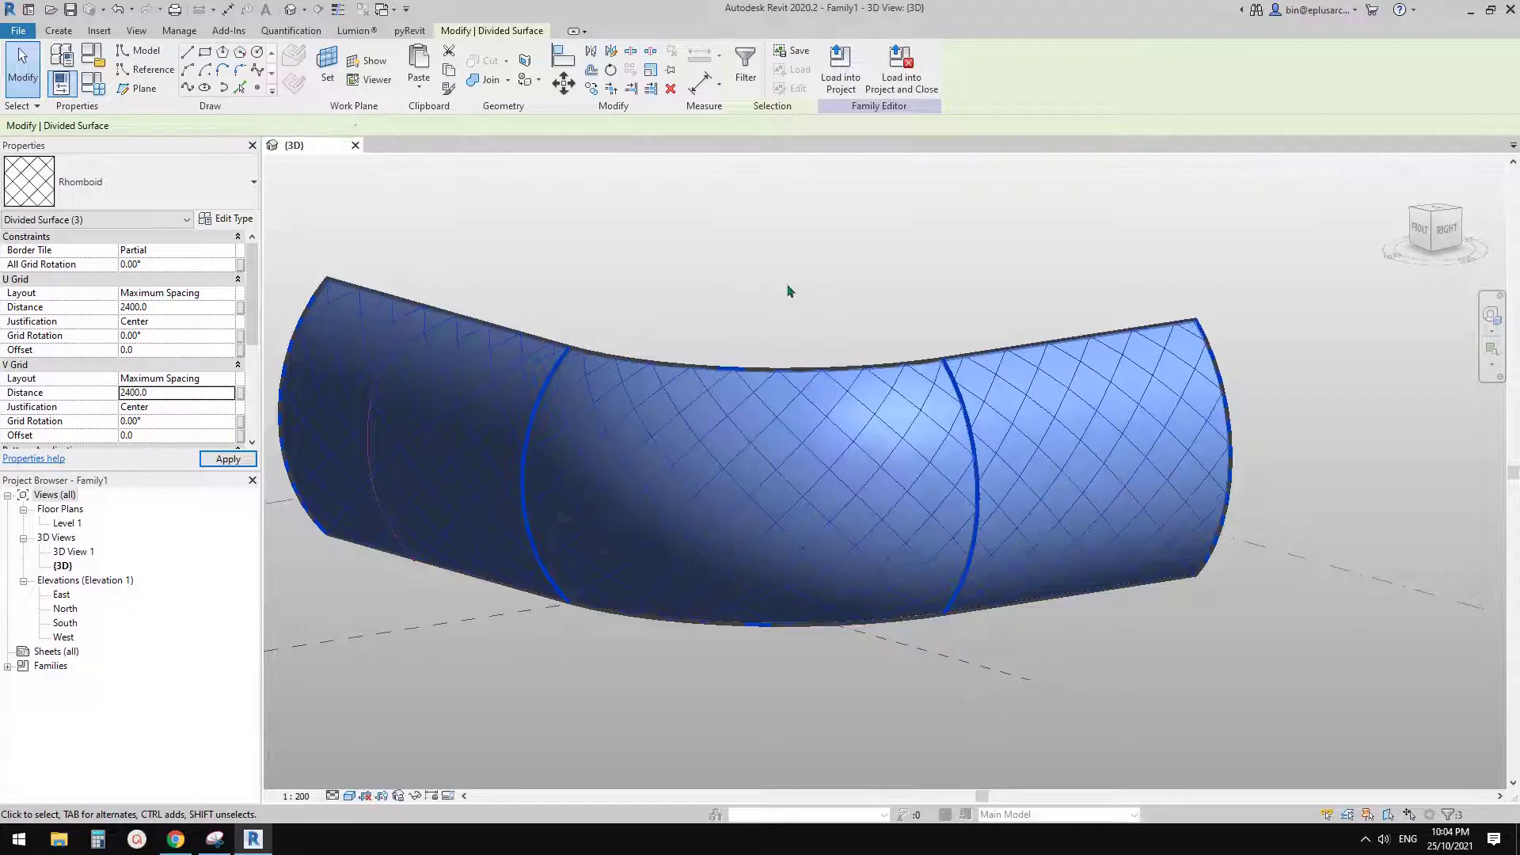
shift+middle_drag(794, 303, 756, 307)
key(Escape)
Examine how the rhomboid grid points line up along both seams of the curved surface
scroll(935, 496, up, 3)
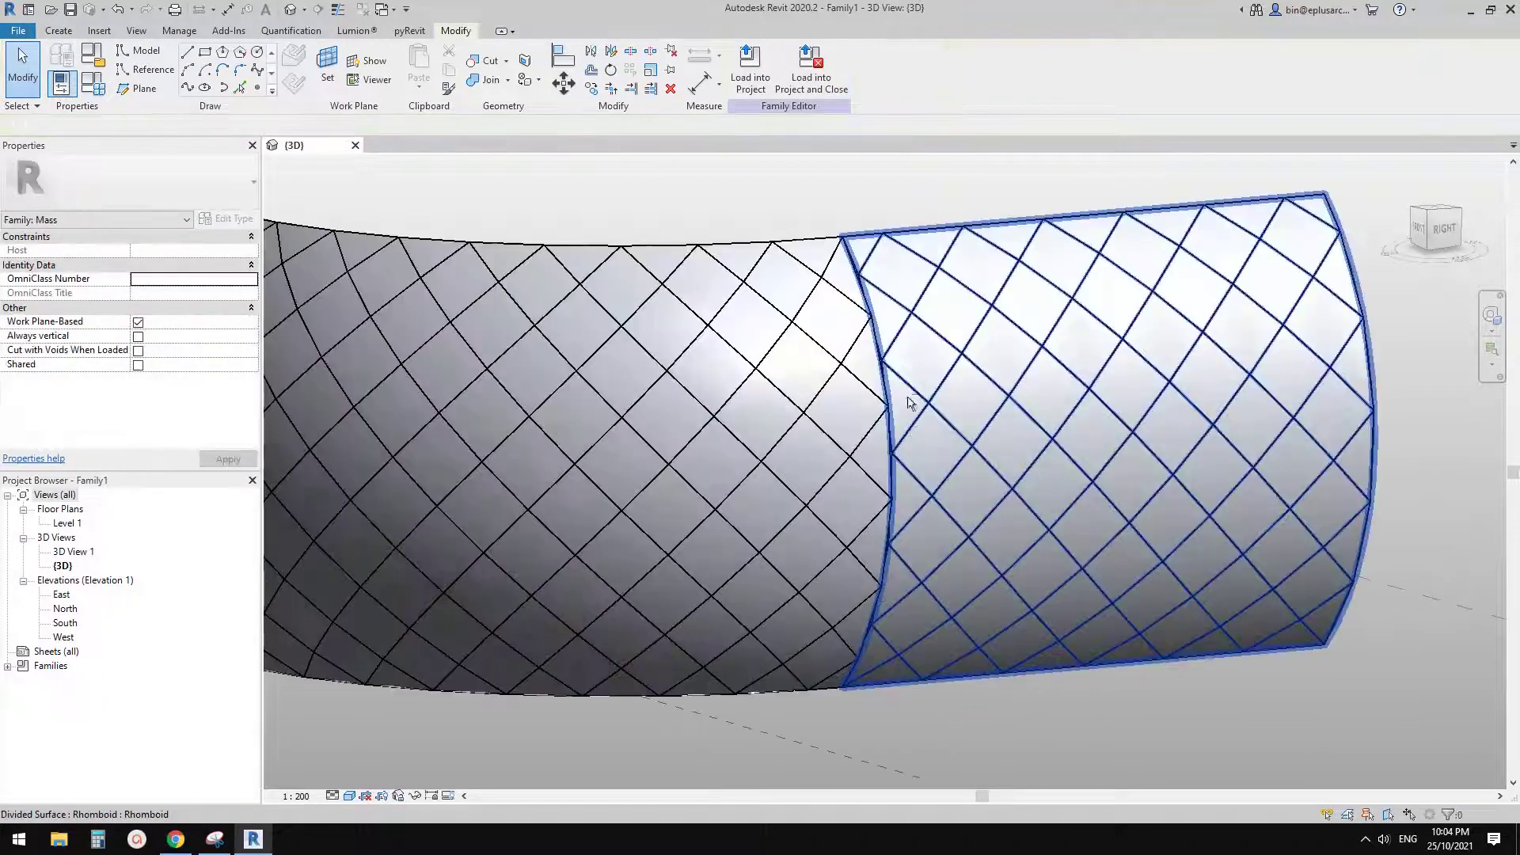
scroll(857, 428, down, 2)
shift+middle_drag(852, 459, 962, 453)
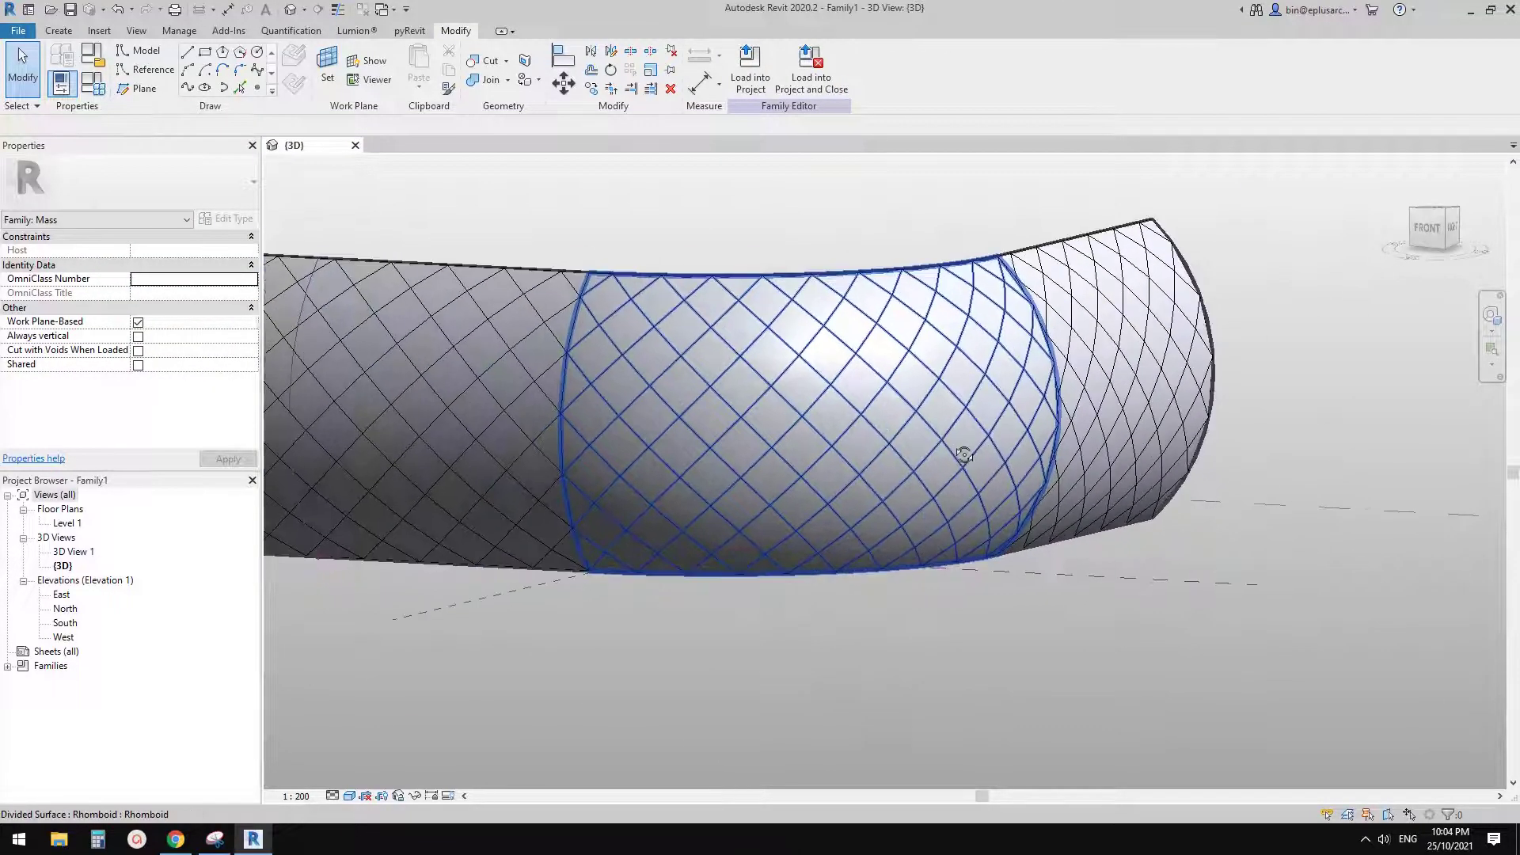
shift+middle_drag(752, 465, 831, 469)
scroll(602, 435, up, 1)
scroll(679, 469, up, 6)
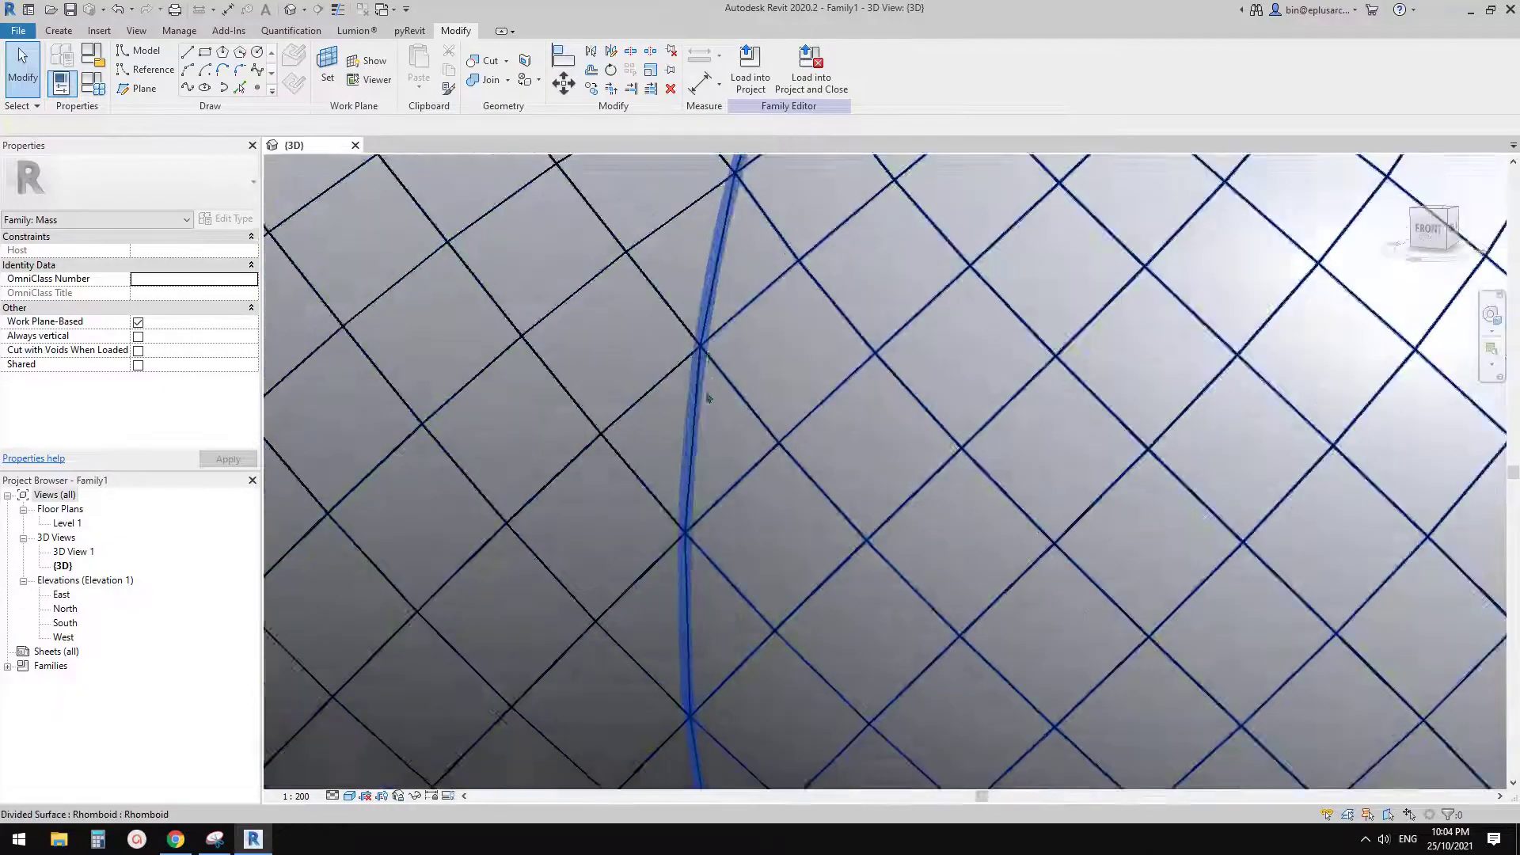
scroll(679, 469, down, 2)
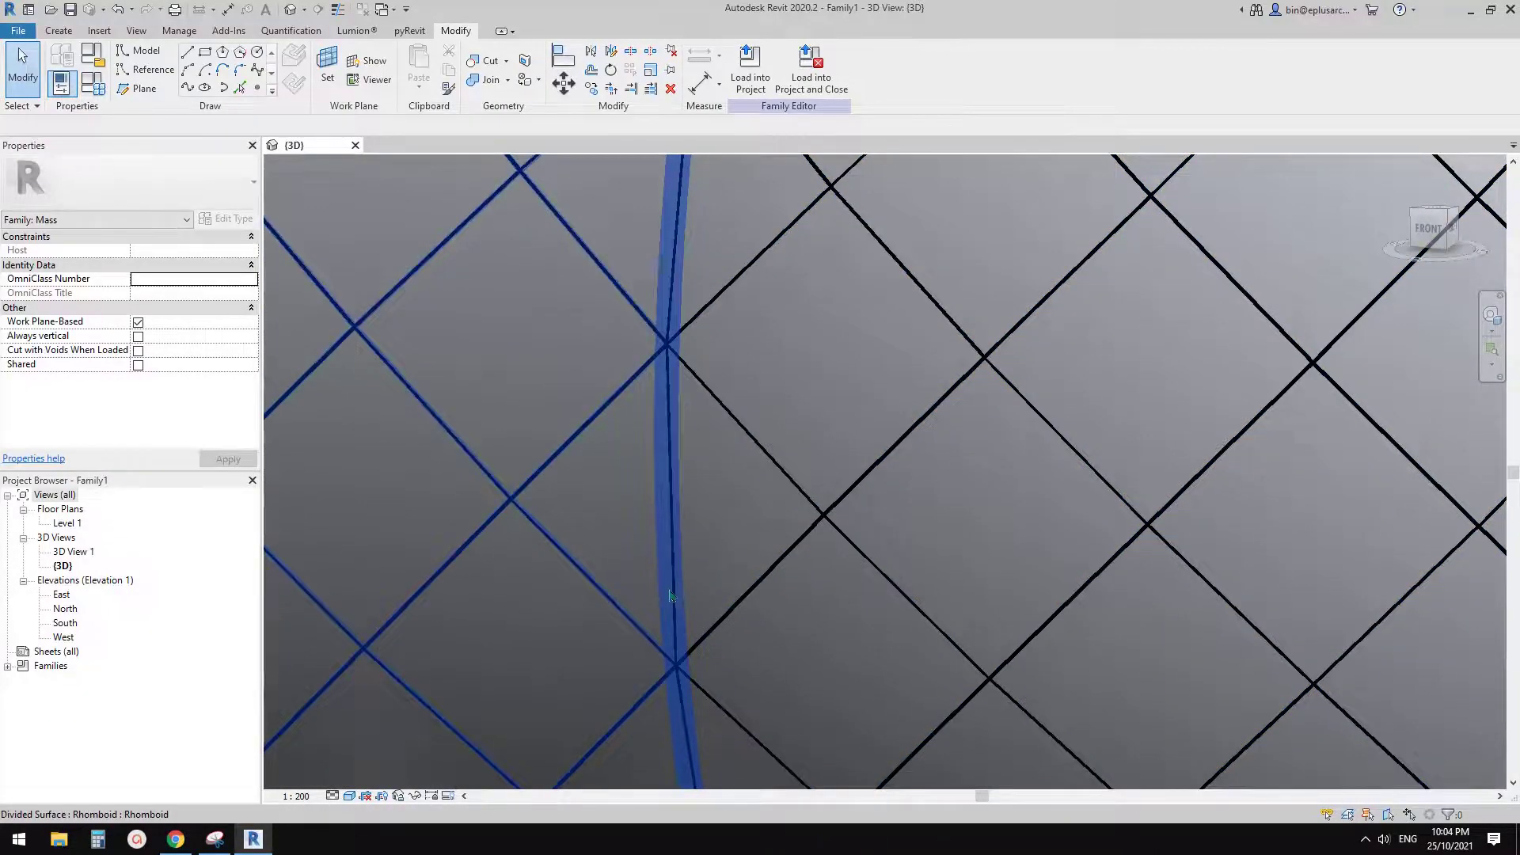
scroll(571, 516, down, 6)
shift+middle_drag(572, 515, 601, 483)
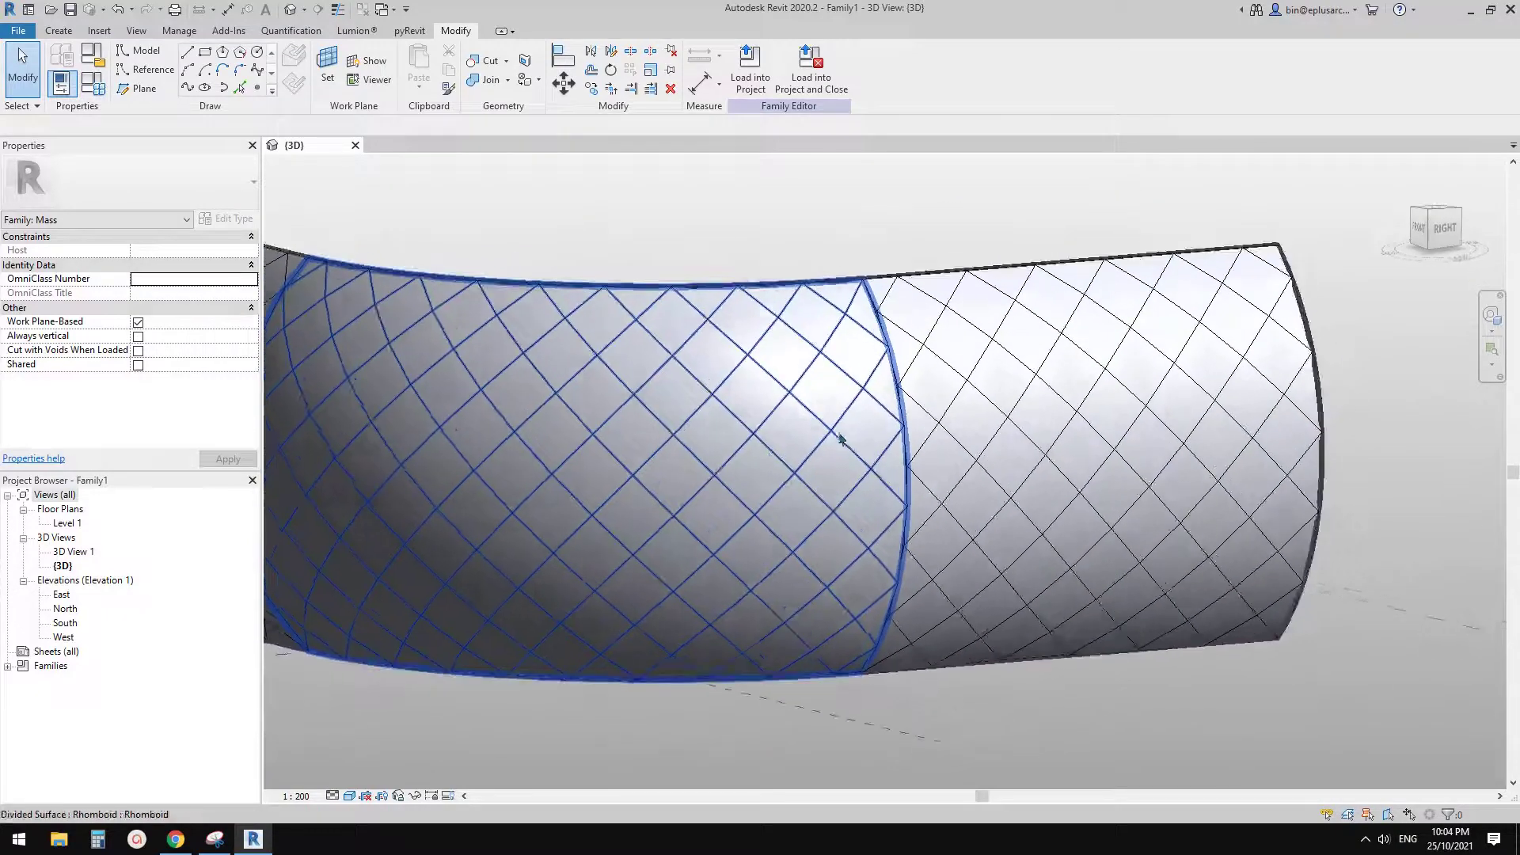
Check the curved surface's grid spacing values and look closely at its seam with the lighter straight surface
click(525, 491)
middle_drag(539, 405, 648, 401)
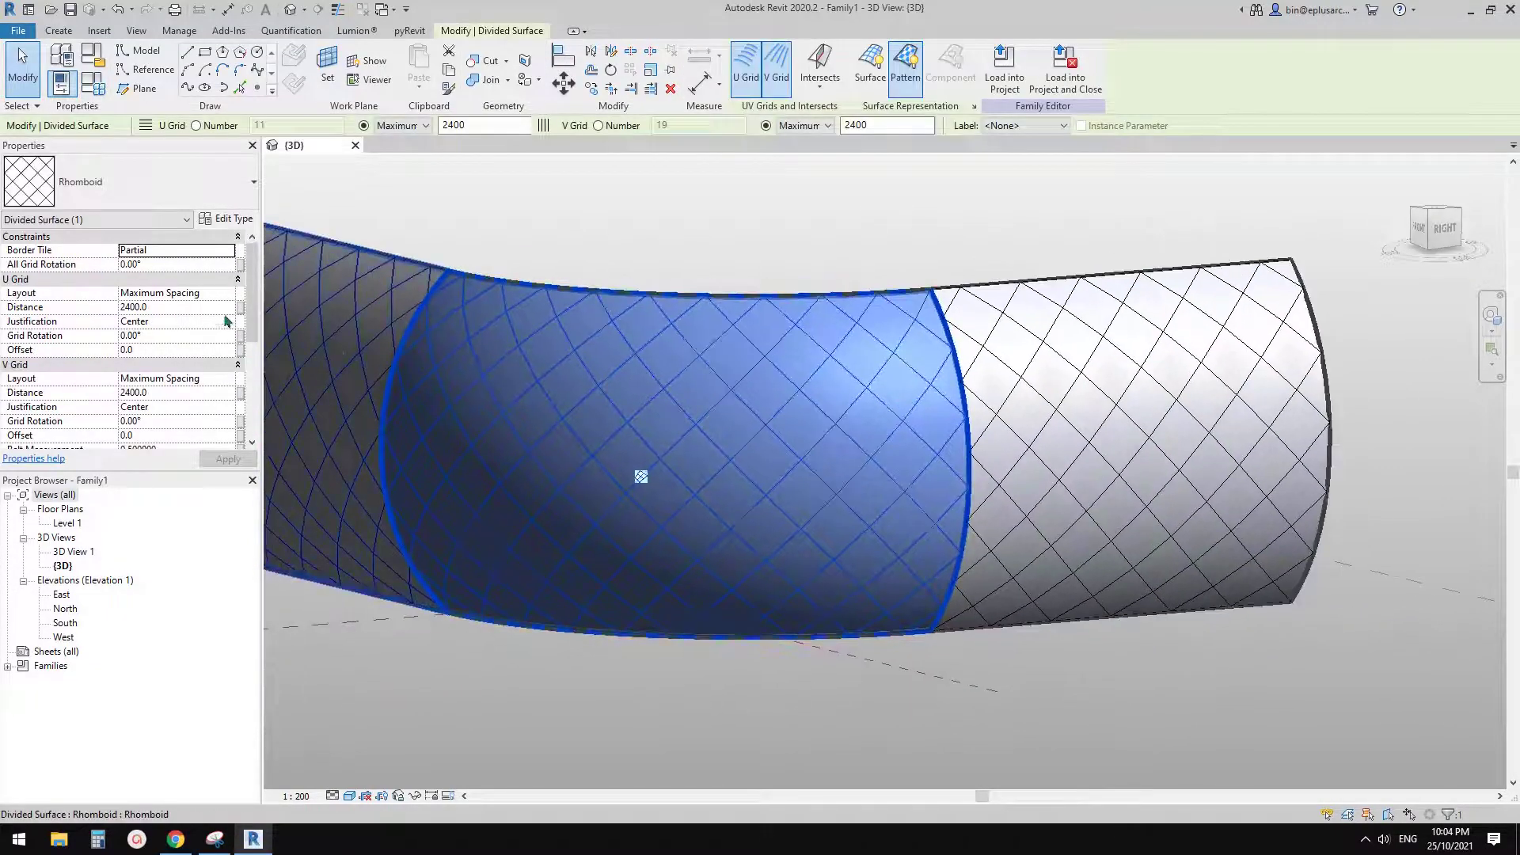
shift+middle_drag(869, 368, 956, 441)
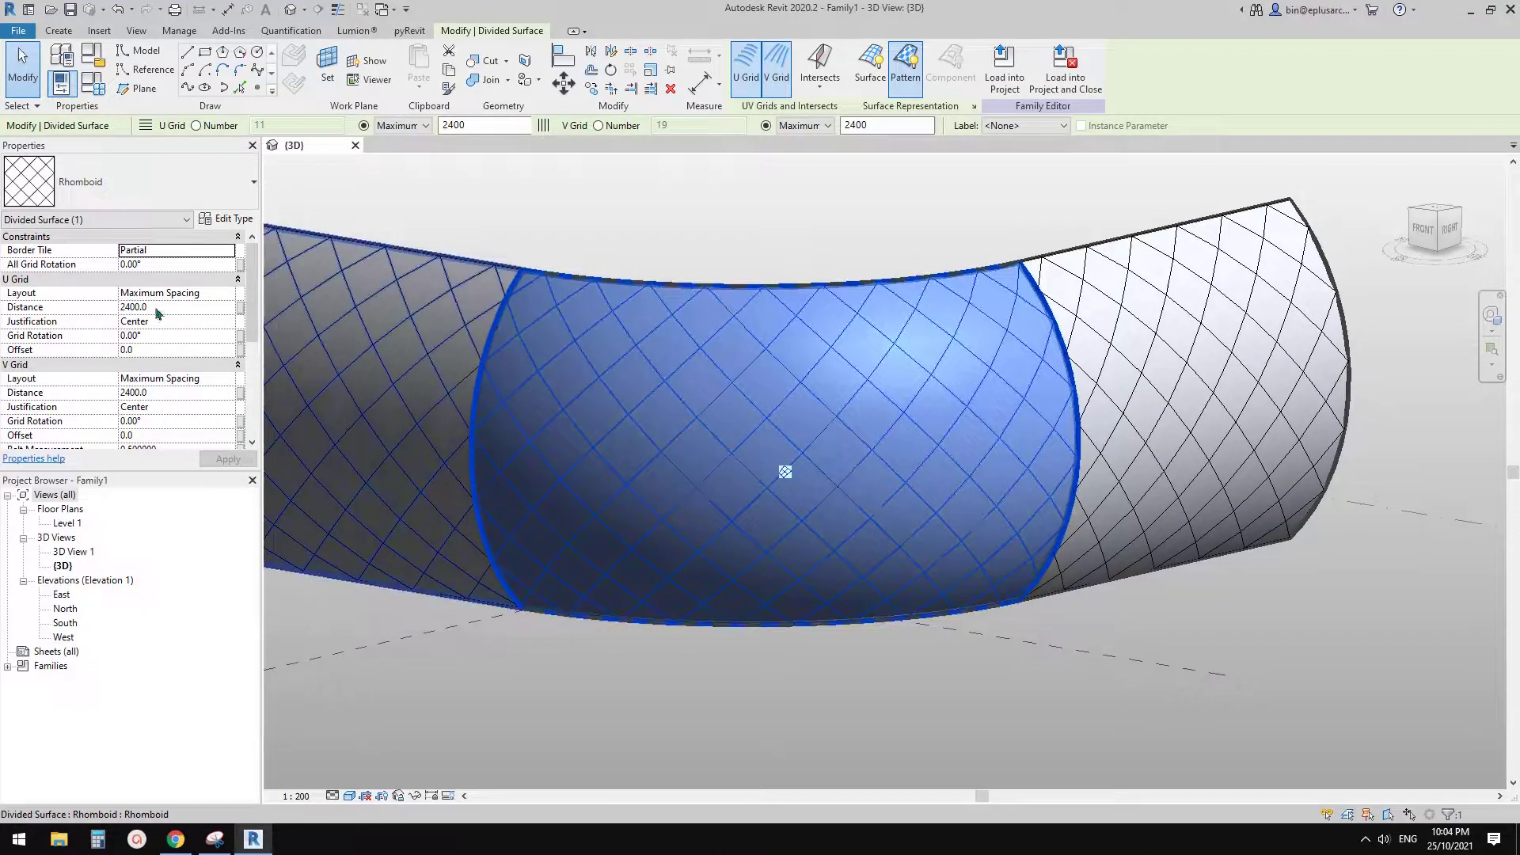
mouse_move(942, 420)
shift+middle_down()
mouse_move(753, 383)
mouse_move(939, 397)
shift+middle_up()
scroll(1007, 507, down, 1)
click(1131, 576)
shift+middle_drag(1132, 576, 1102, 580)
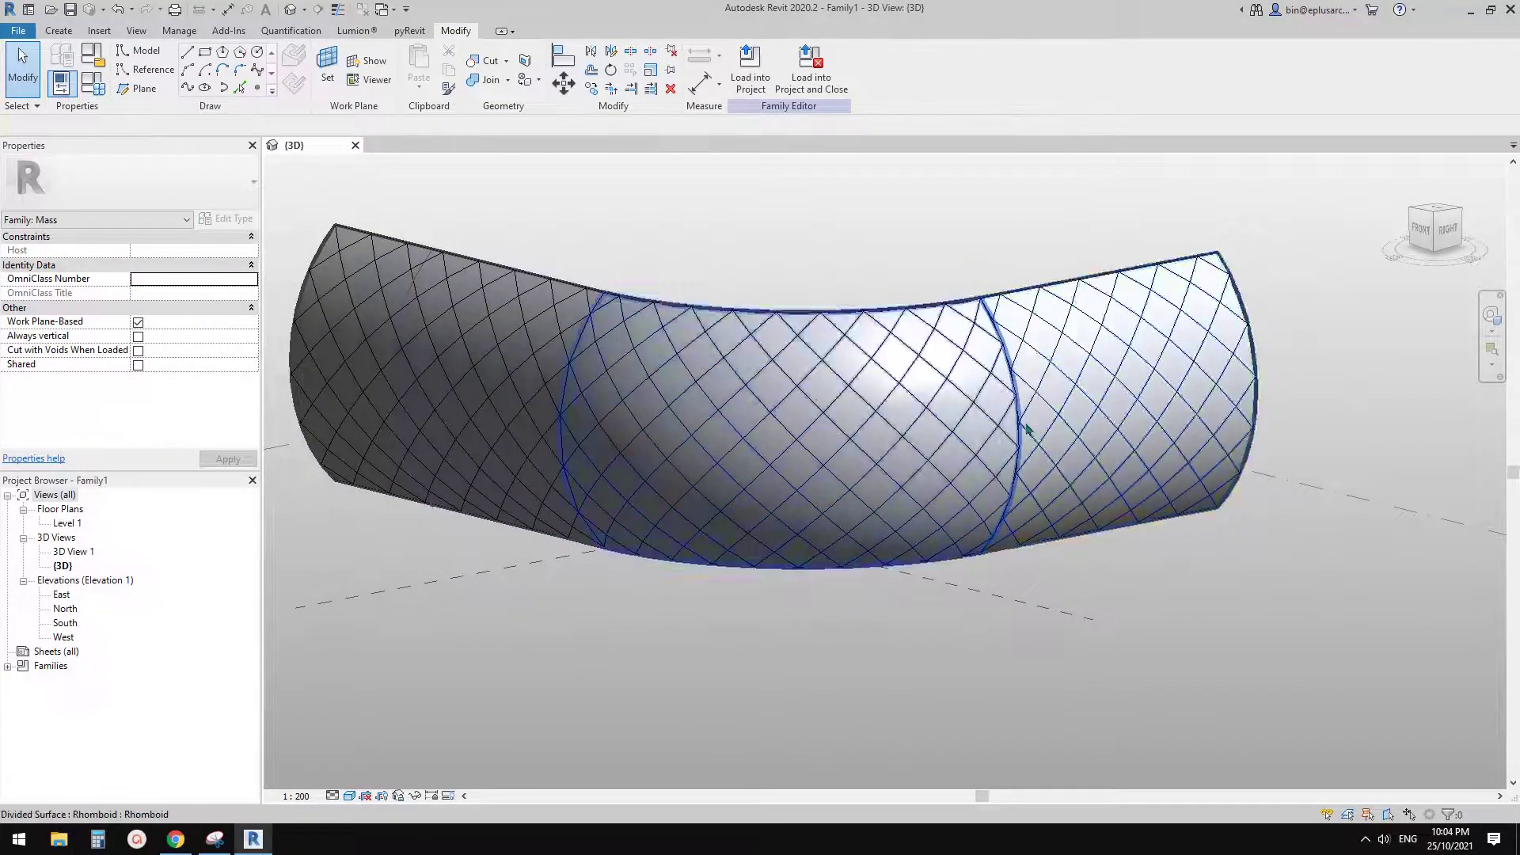
scroll(1002, 449, up, 3)
scroll(1001, 449, up, 2)
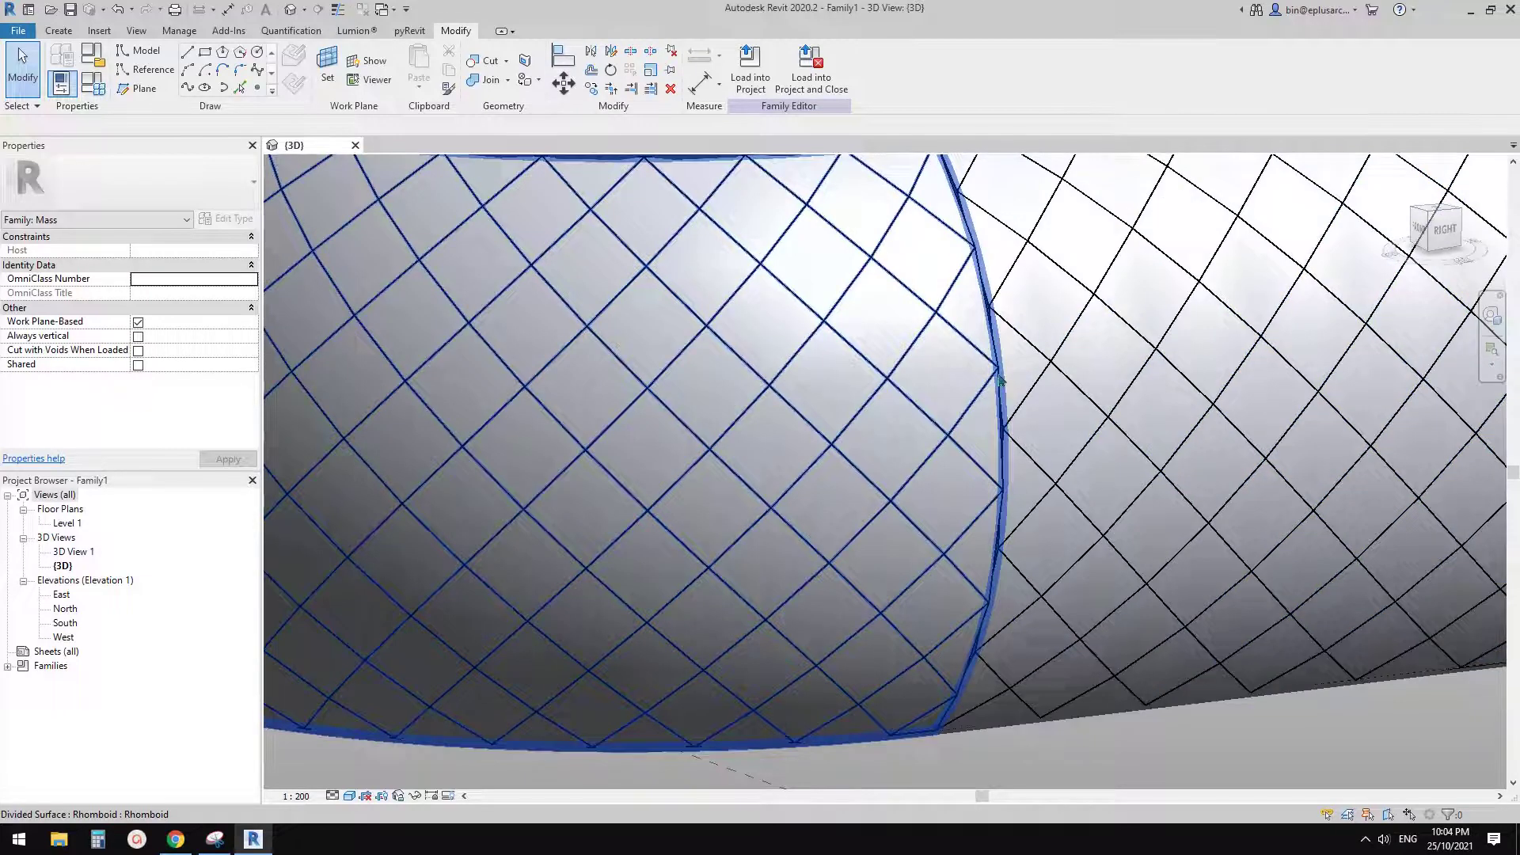
middle_drag(1002, 379, 913, 379)
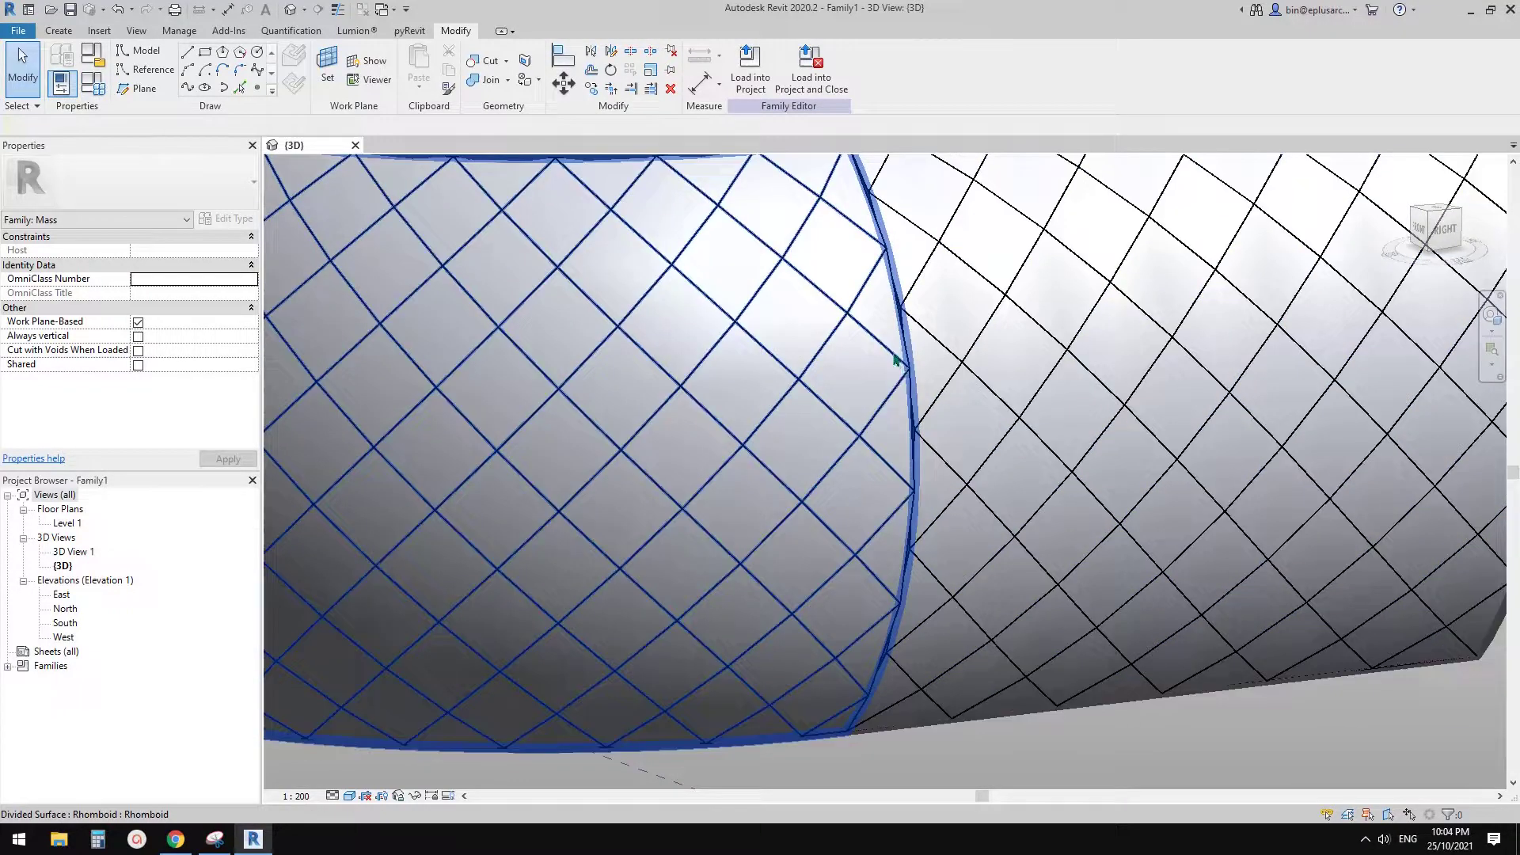
Try a U grid distance of 2300 on the curved divided surface
click(895, 359)
scroll(895, 359, down, 2)
click(197, 306)
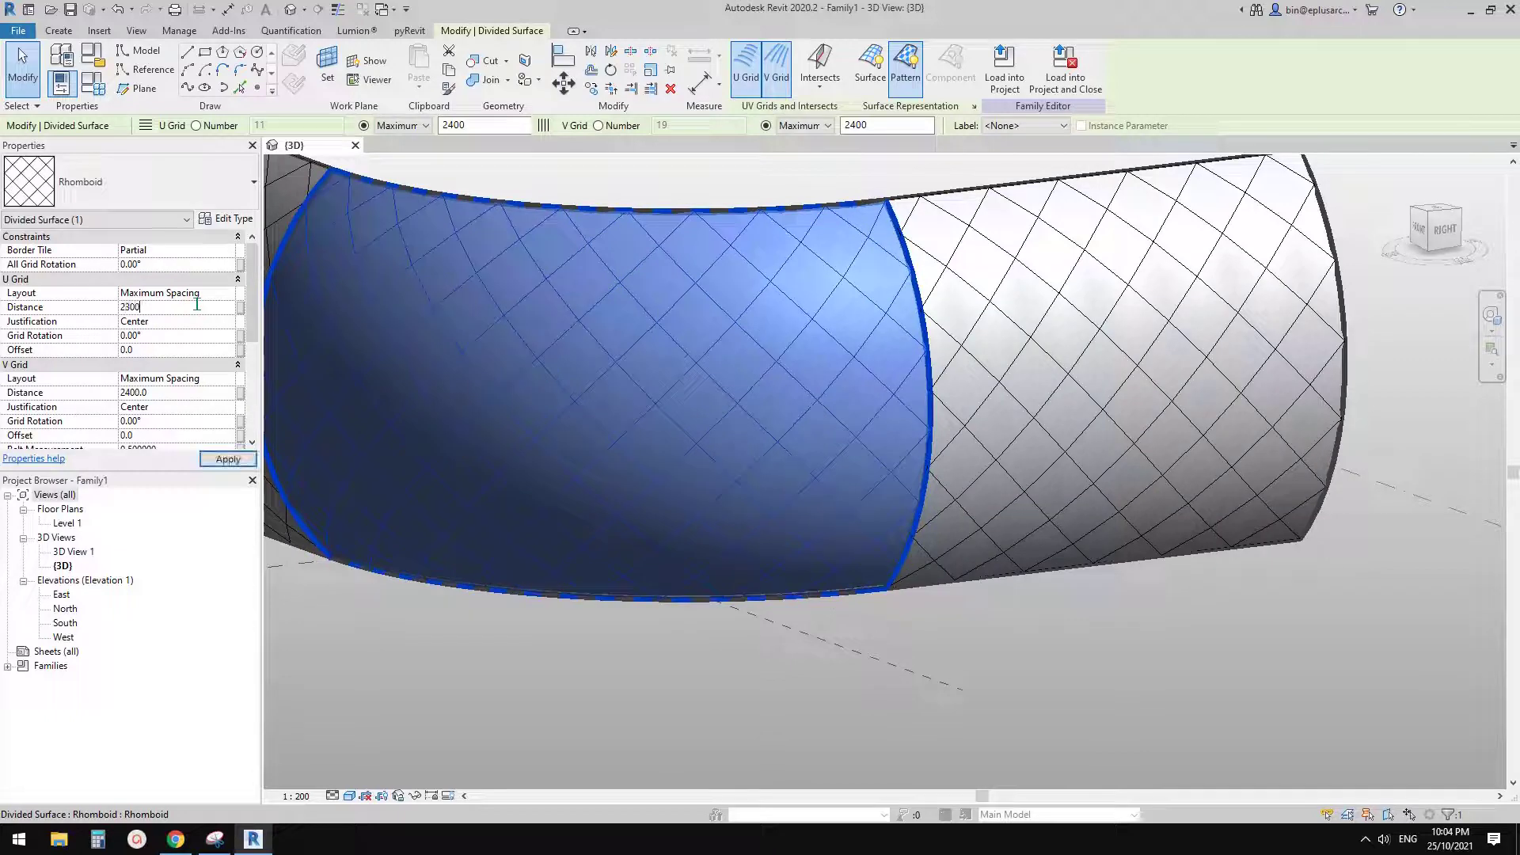
middle_drag(645, 354, 850, 372)
Set the curved surface's U grid distance to 2400 and its V grid distance to 2300
click(193, 308)
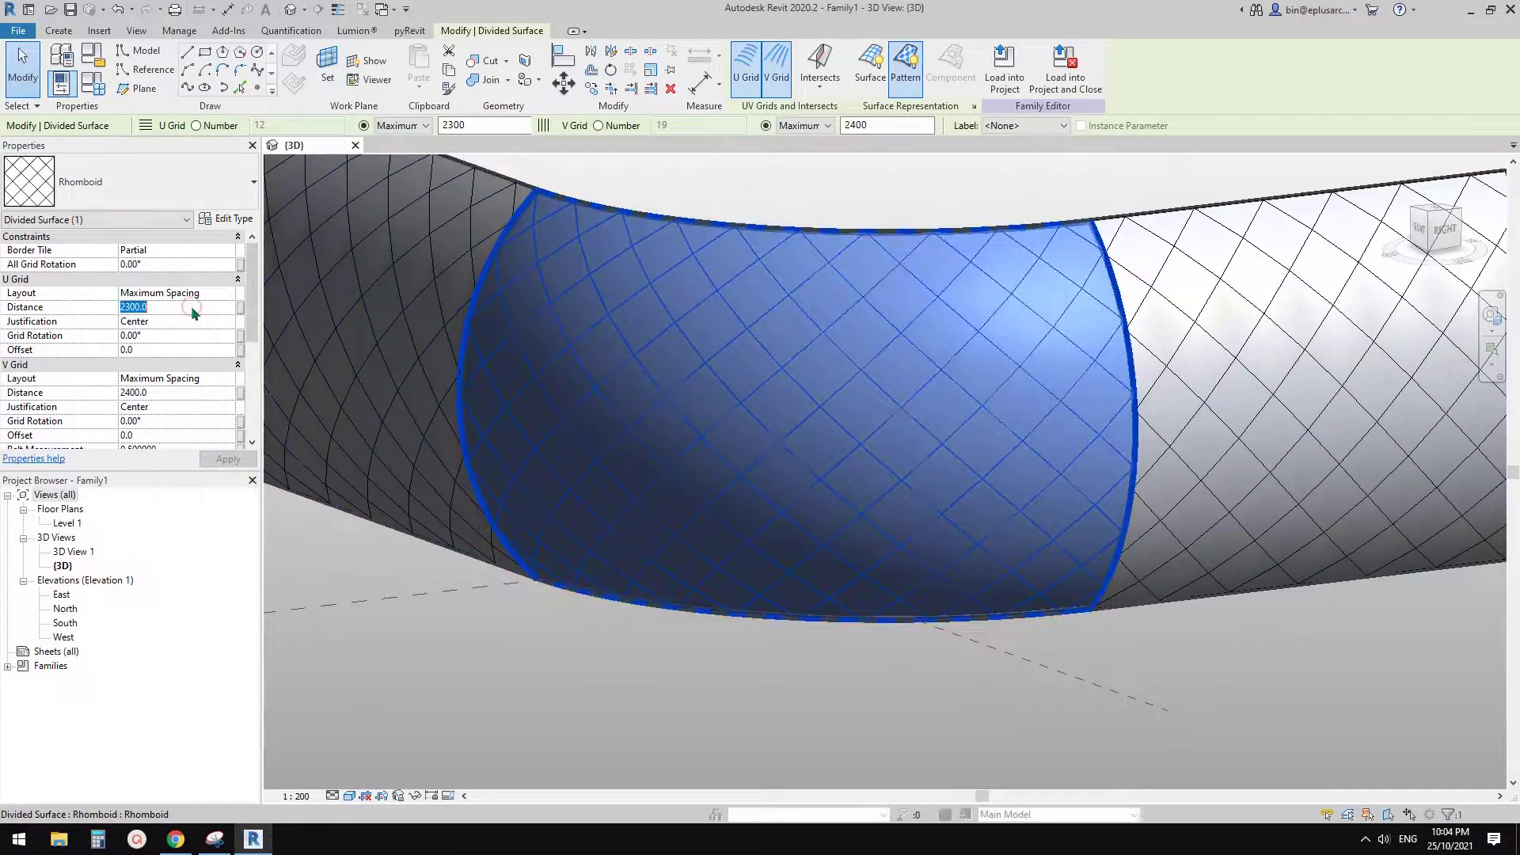
text(240)
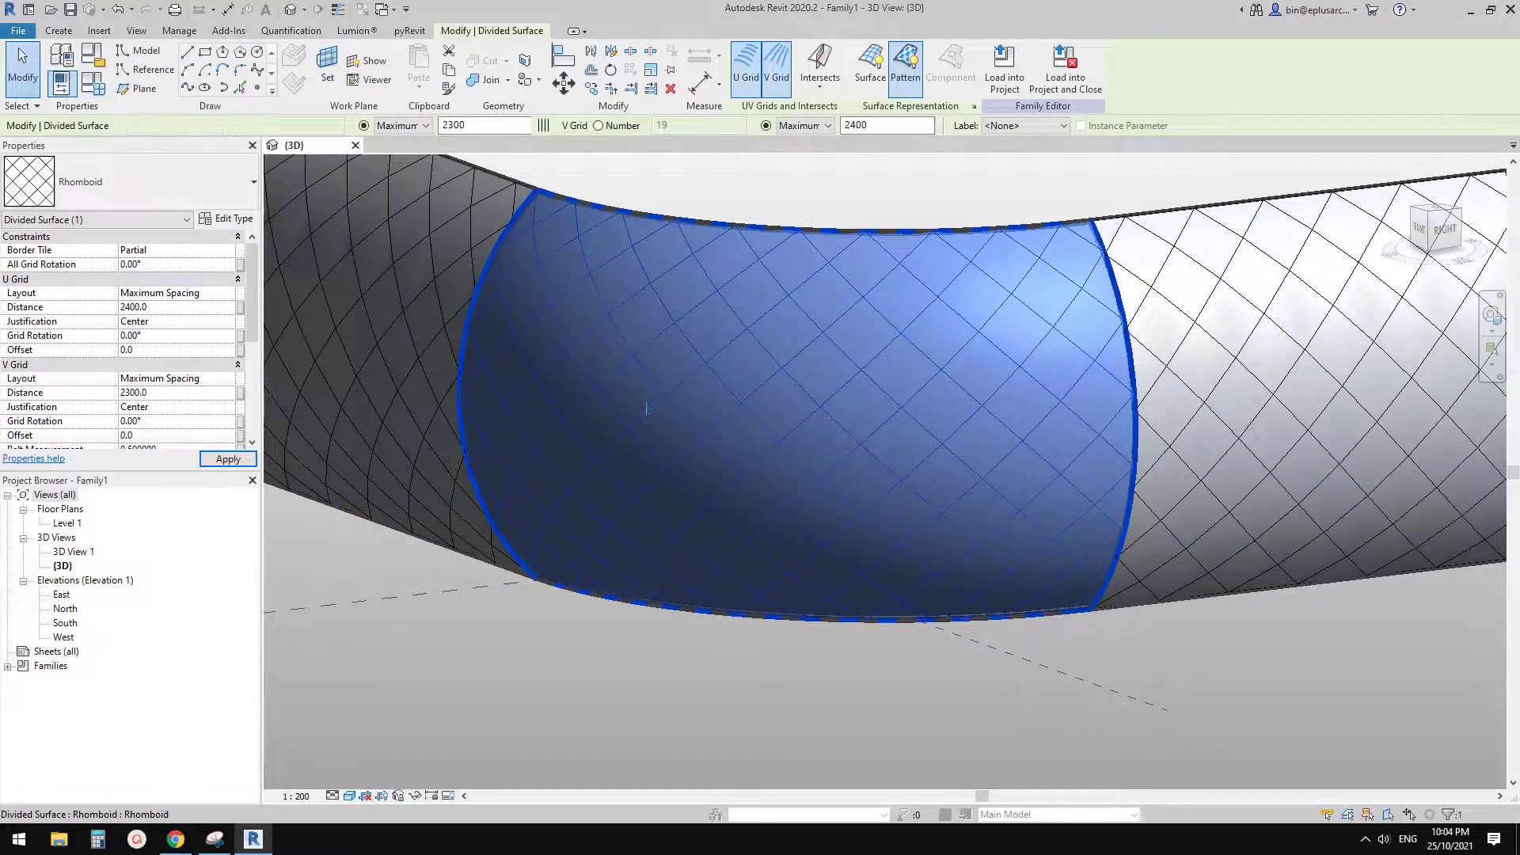
middle_drag(937, 444, 732, 436)
click(1028, 446)
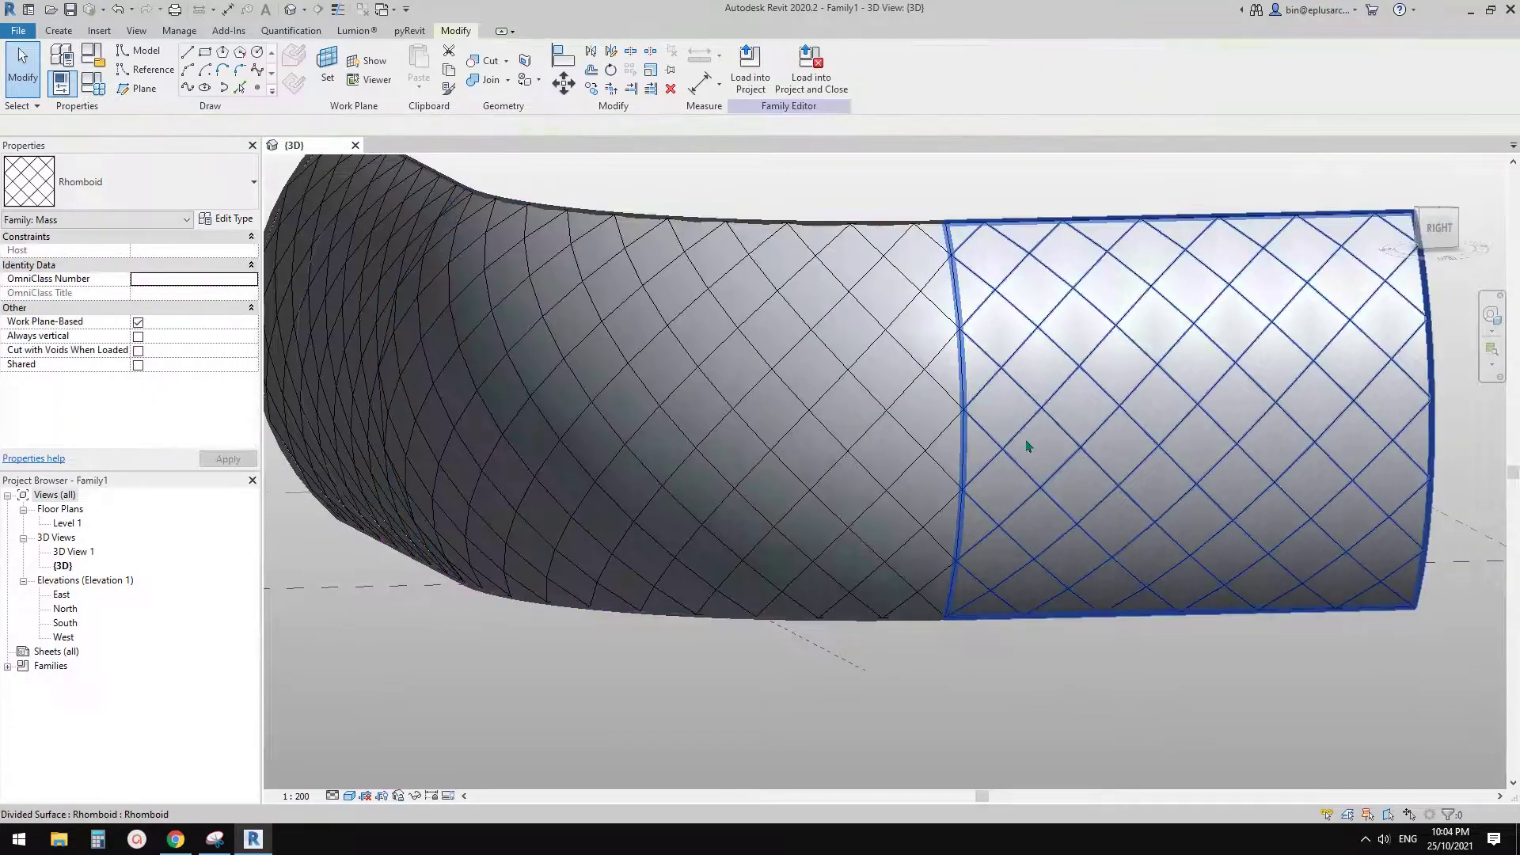
Examine the curved surface's seam and compare it with the joint-point sketch in the Google Docs document in Chrome, returning to Revit
shift+middle_drag(994, 563, 974, 535)
scroll(1008, 509, up, 1)
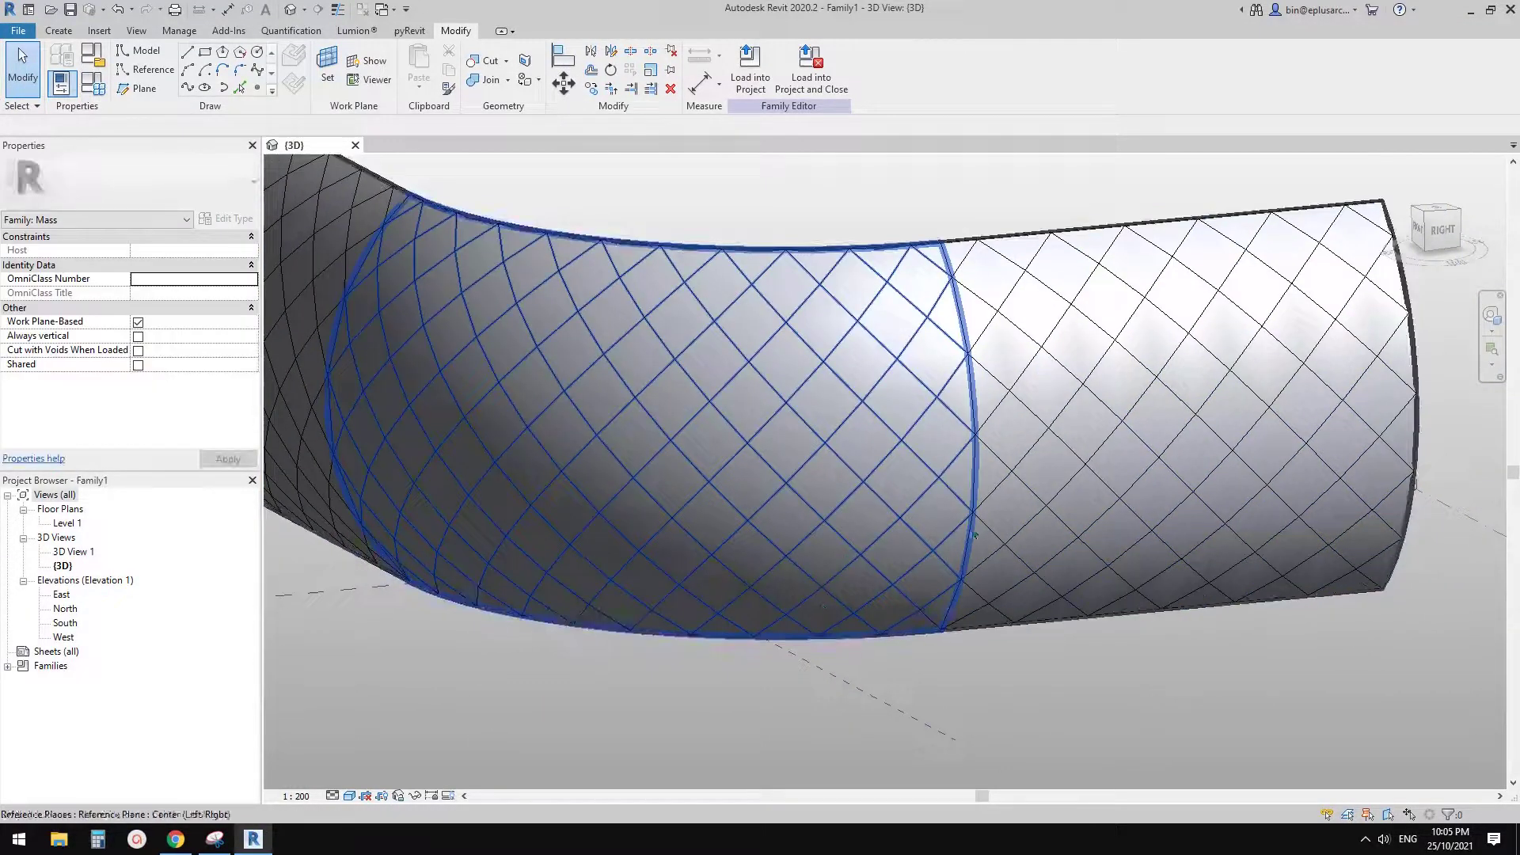
scroll(982, 436, up, 2)
middle_drag(997, 425, 987, 437)
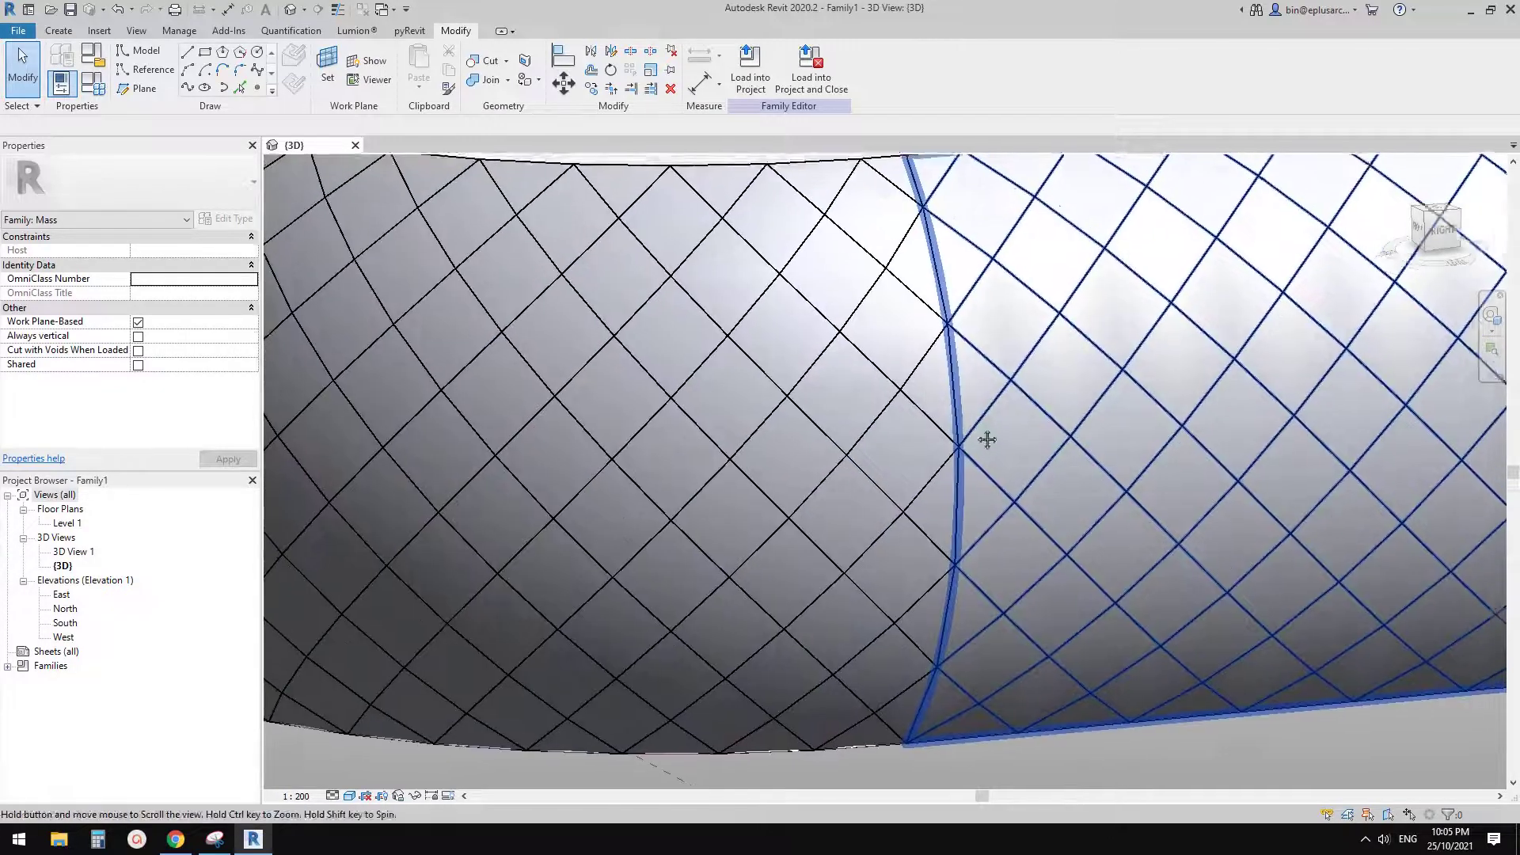
click(177, 843)
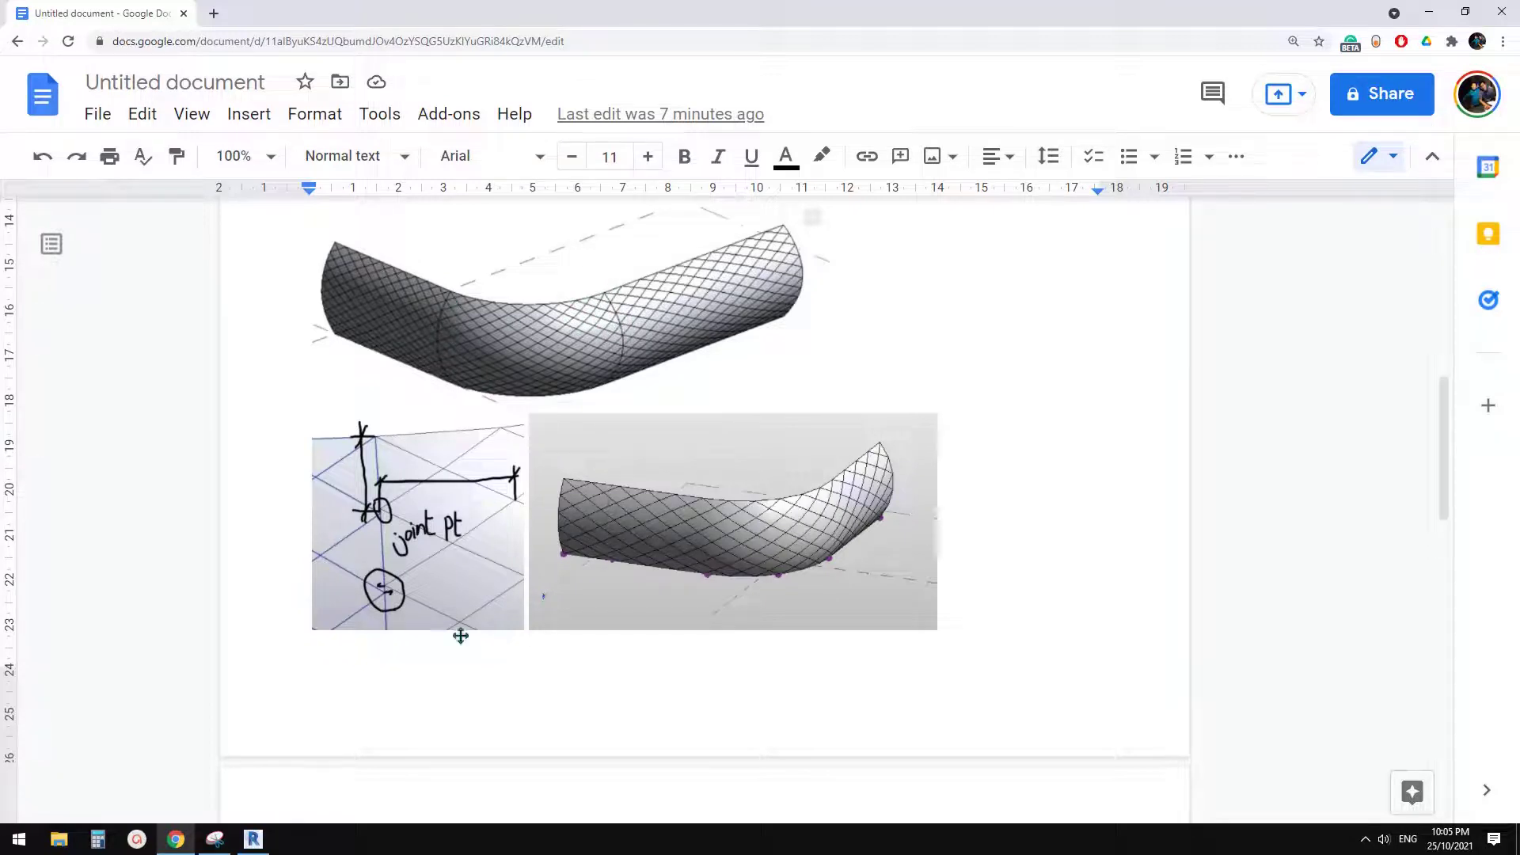
click(254, 838)
Review the rhomboid mesh across the whole tube form and check the grid settings of the lighter straight surface
scroll(855, 491, down, 3)
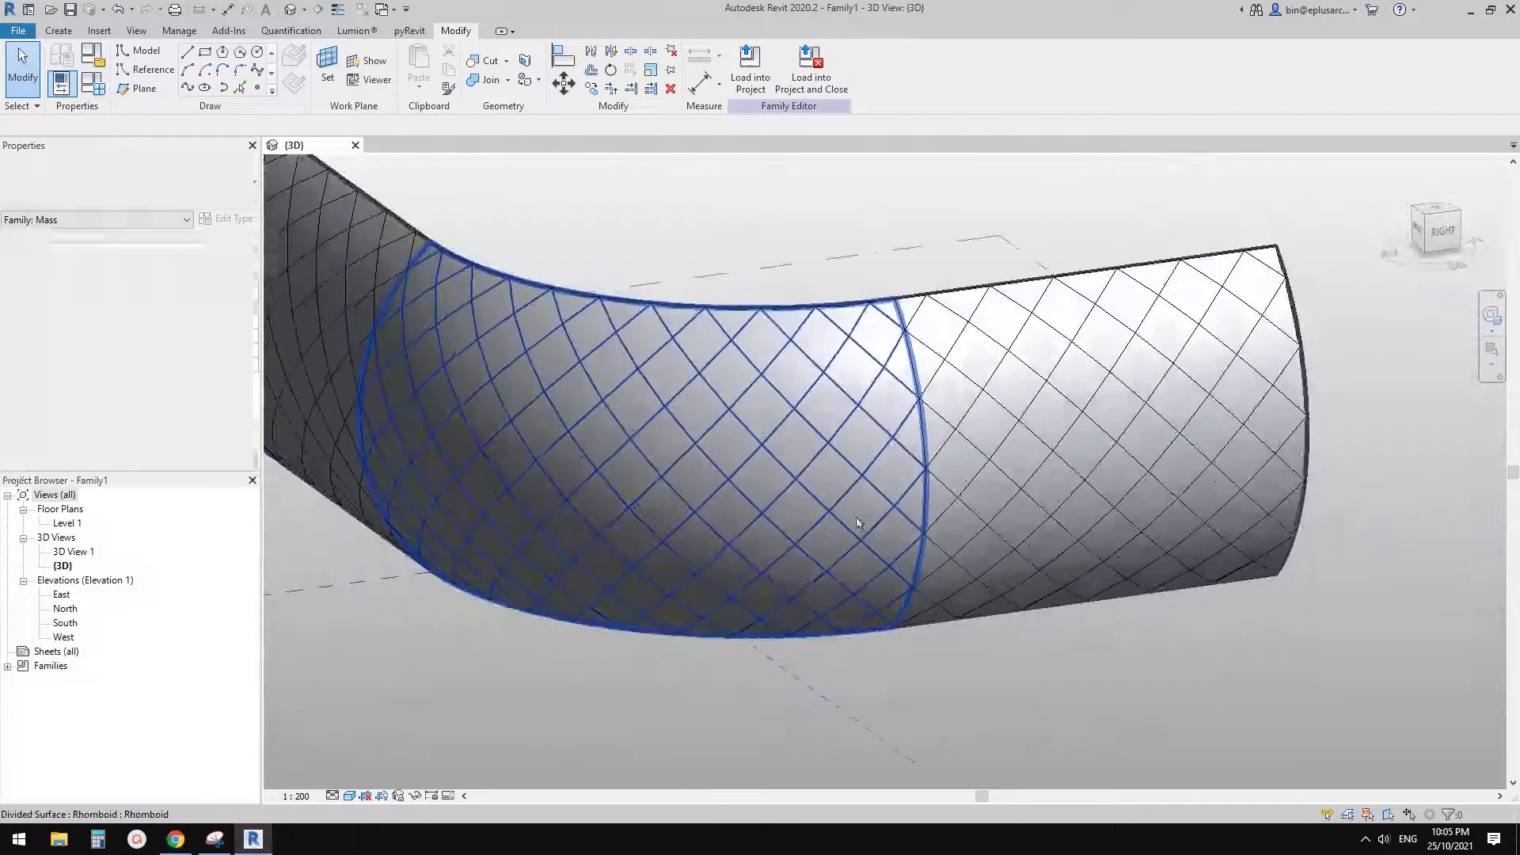
scroll(825, 446, down, 2)
shift+middle_drag(825, 510, 876, 530)
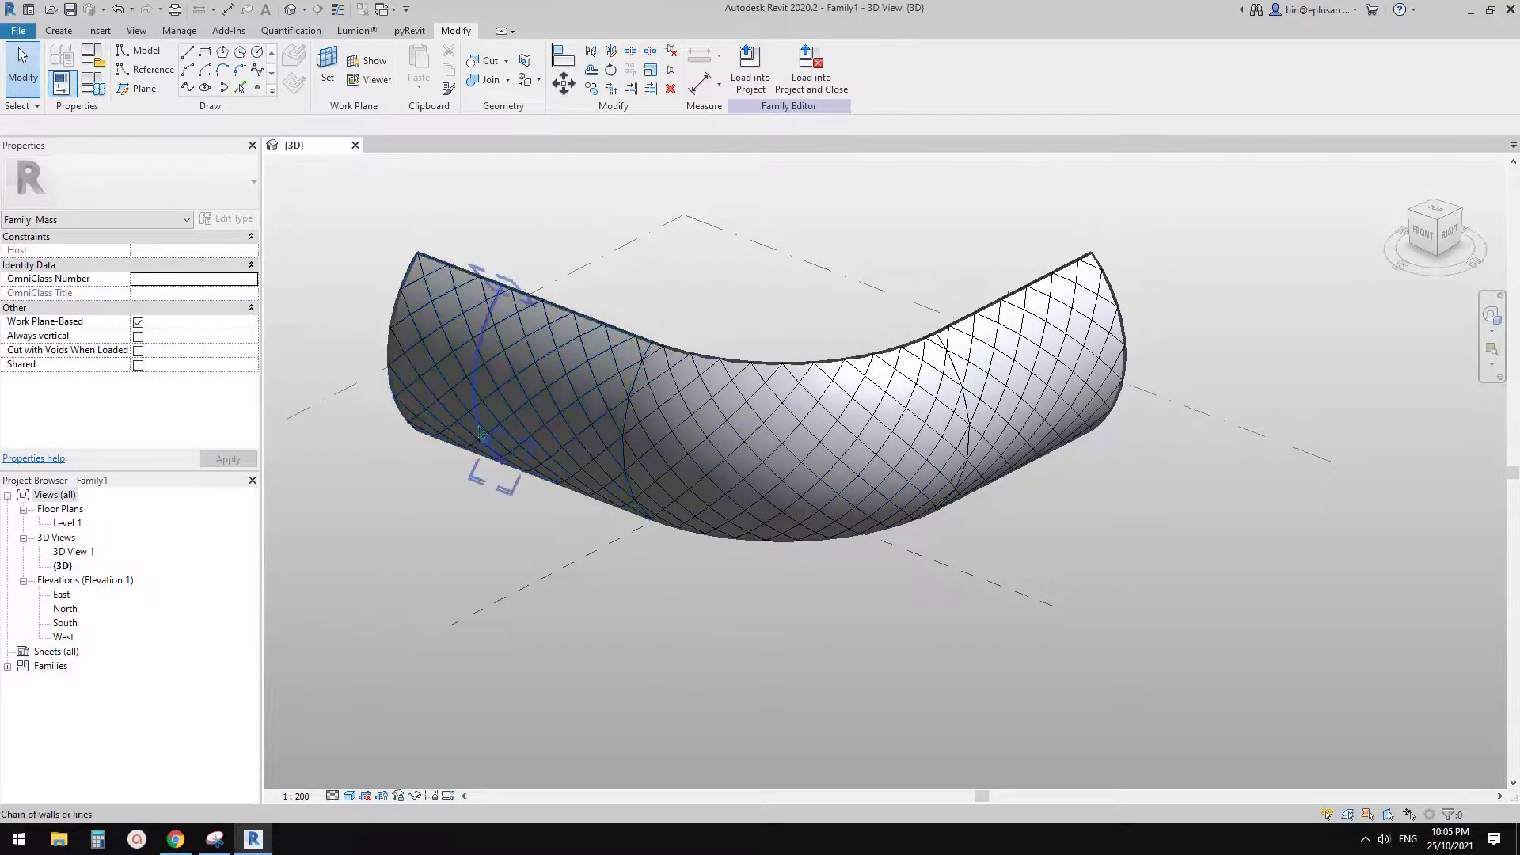
shift+middle_drag(444, 372, 461, 390)
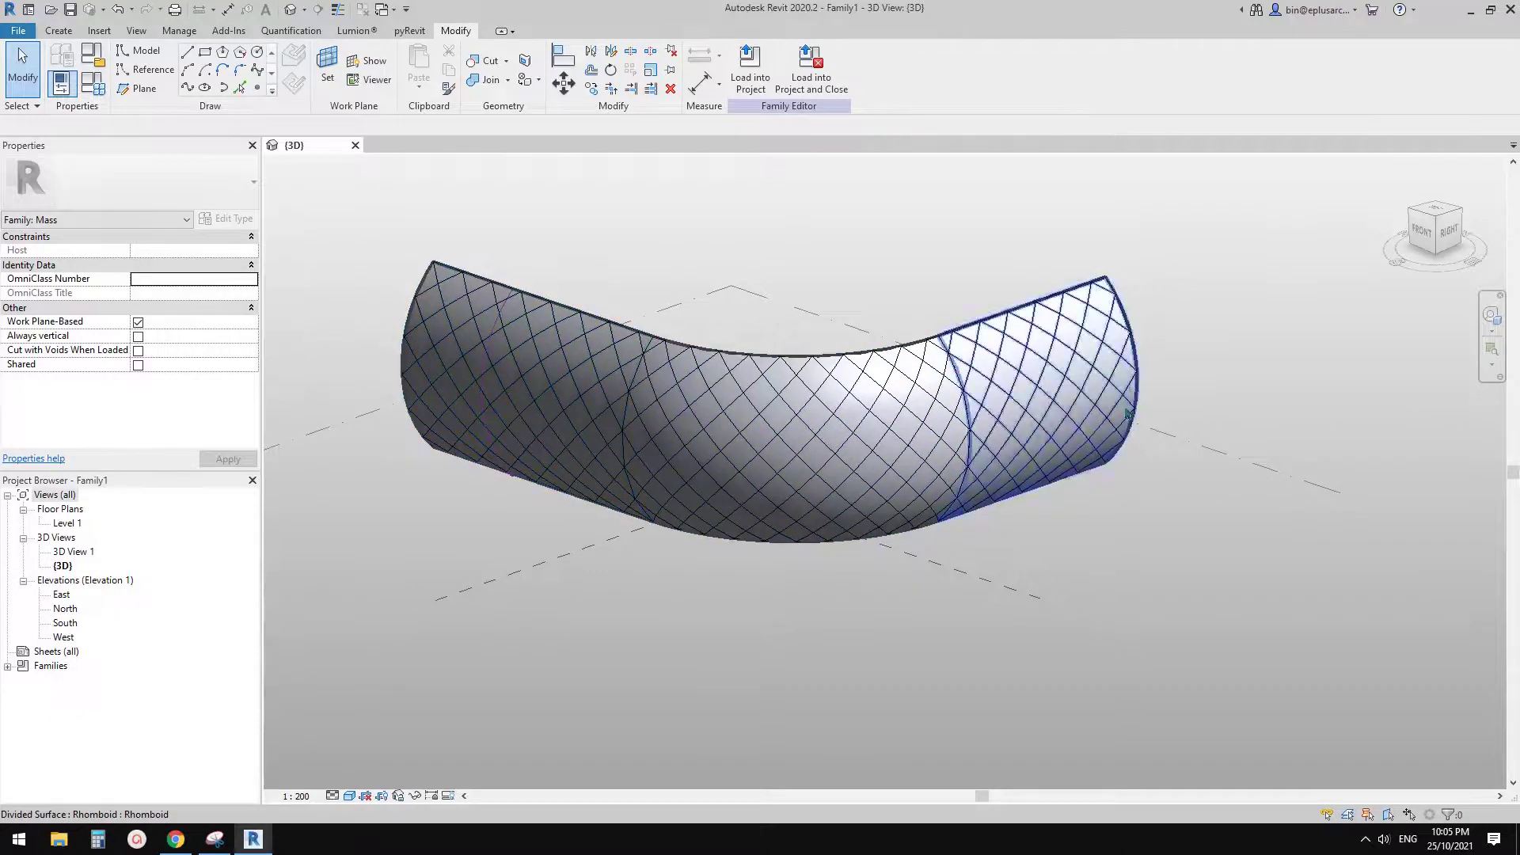
scroll(986, 433, down, 1)
scroll(986, 433, down, 2)
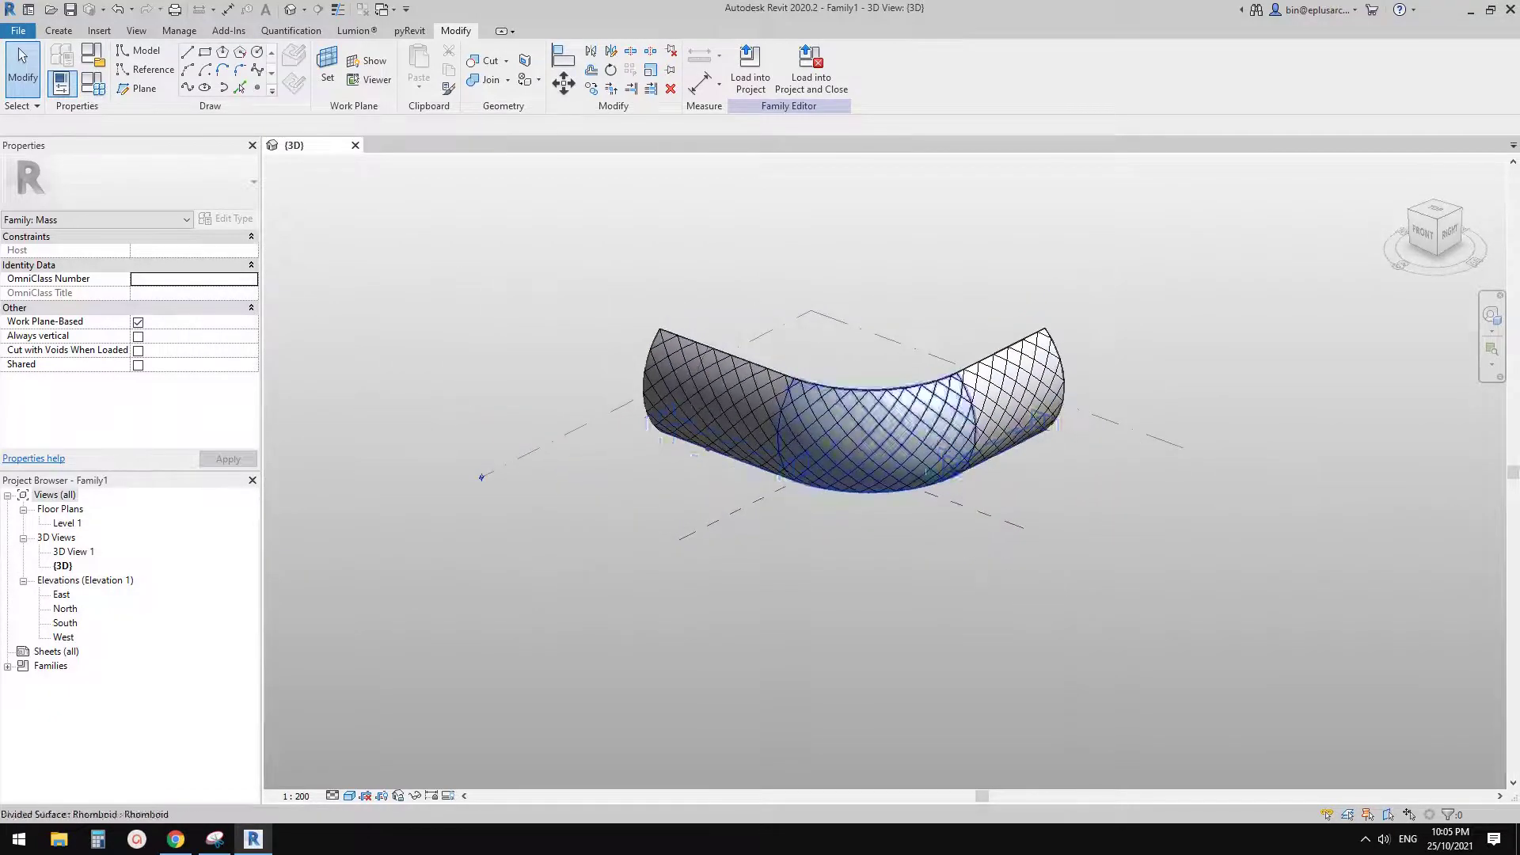
scroll(990, 432, up, 3)
middle_drag(993, 432, 932, 439)
click(954, 414)
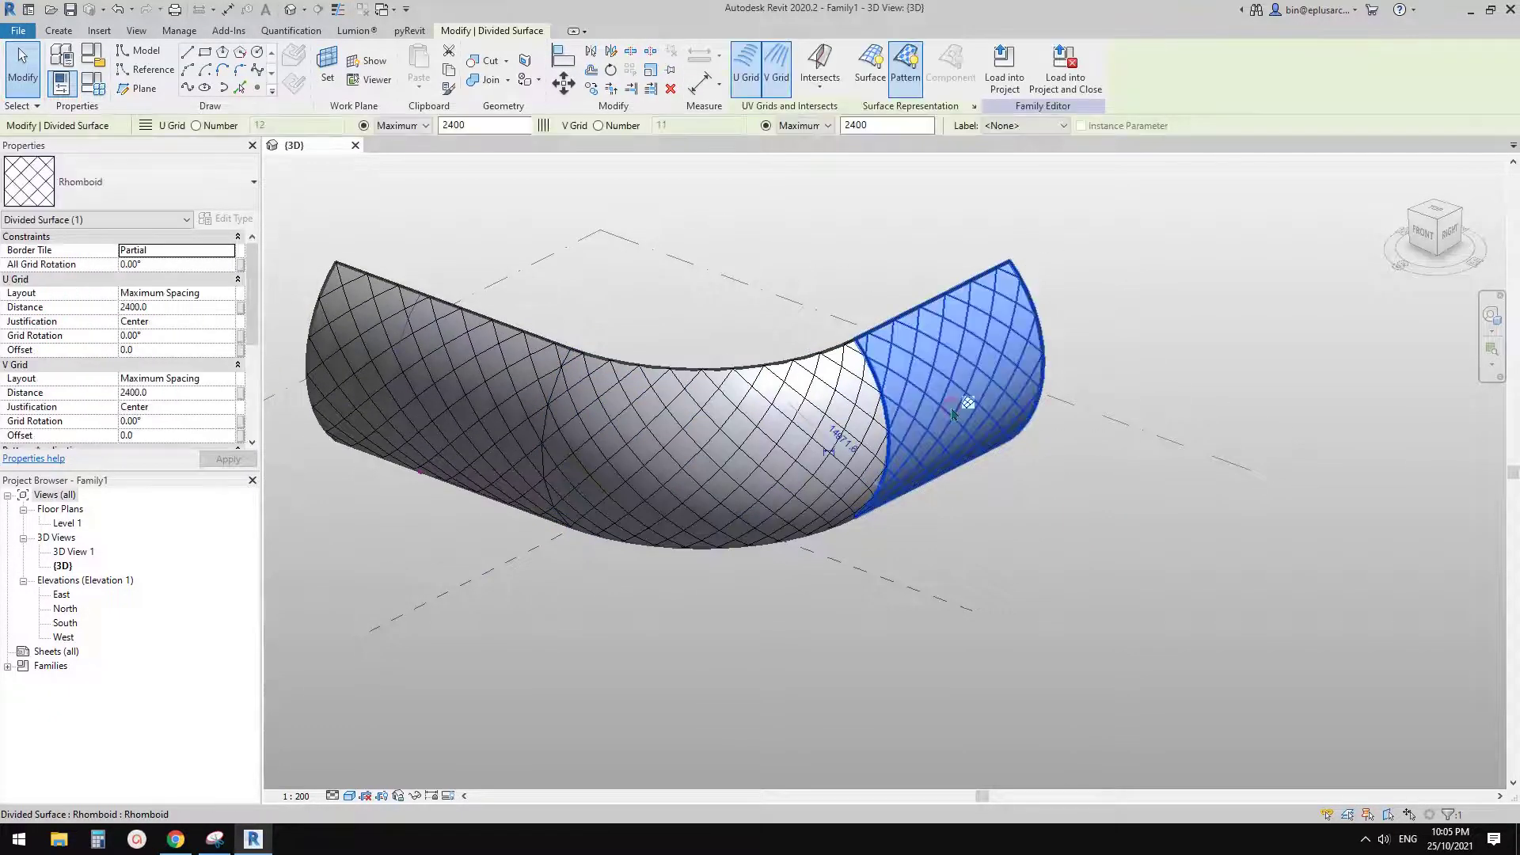
Delete the rhomboid divided surfaces from all three parts of the tube and delete the underlying form, keeping its path and profile
key(Escape)
click(784, 428)
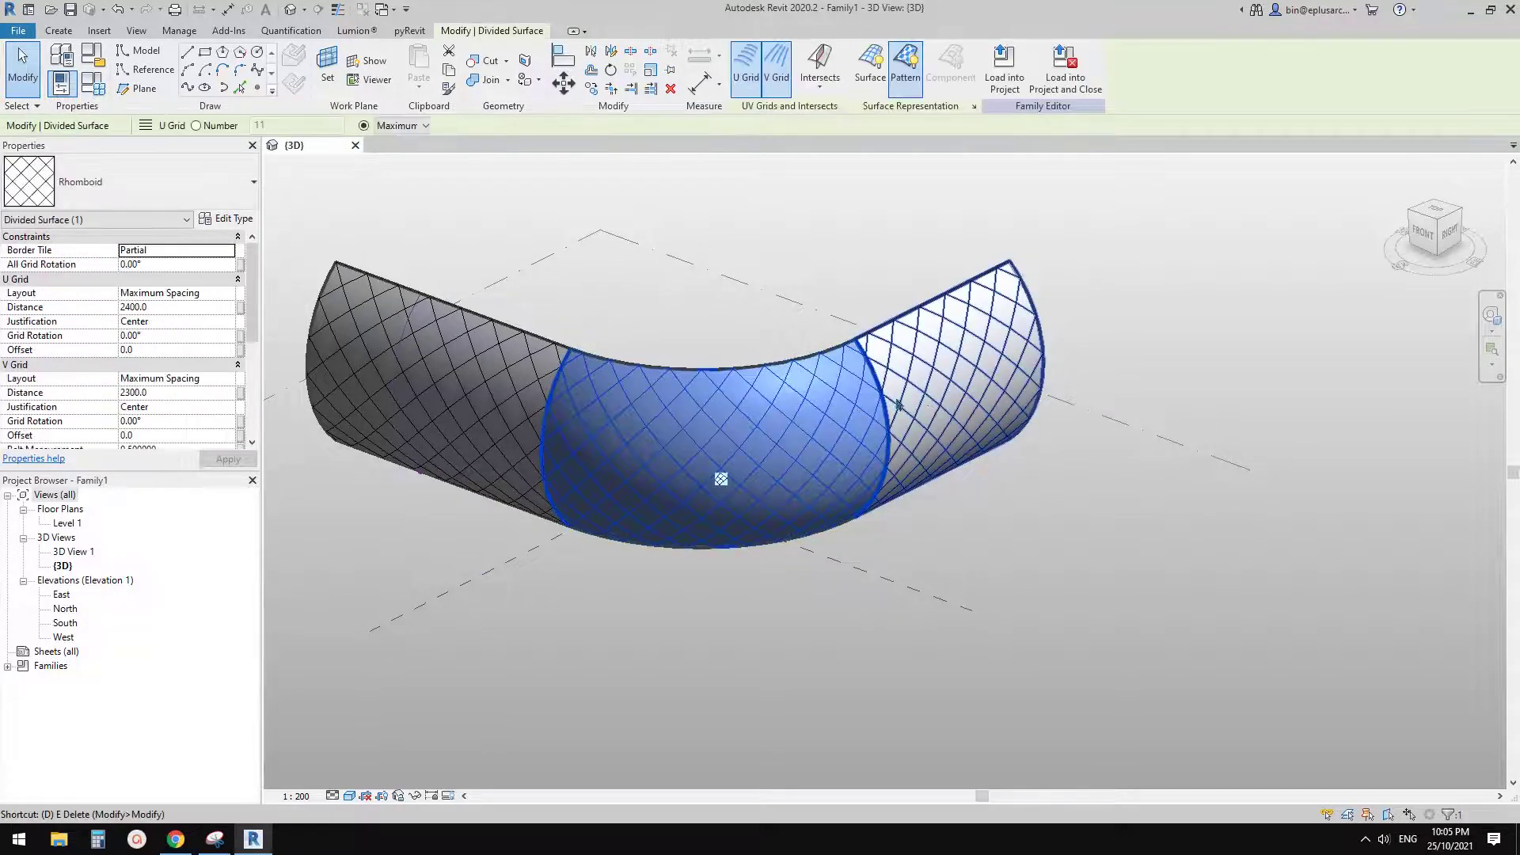
key(Delete)
click(961, 386)
key(Delete)
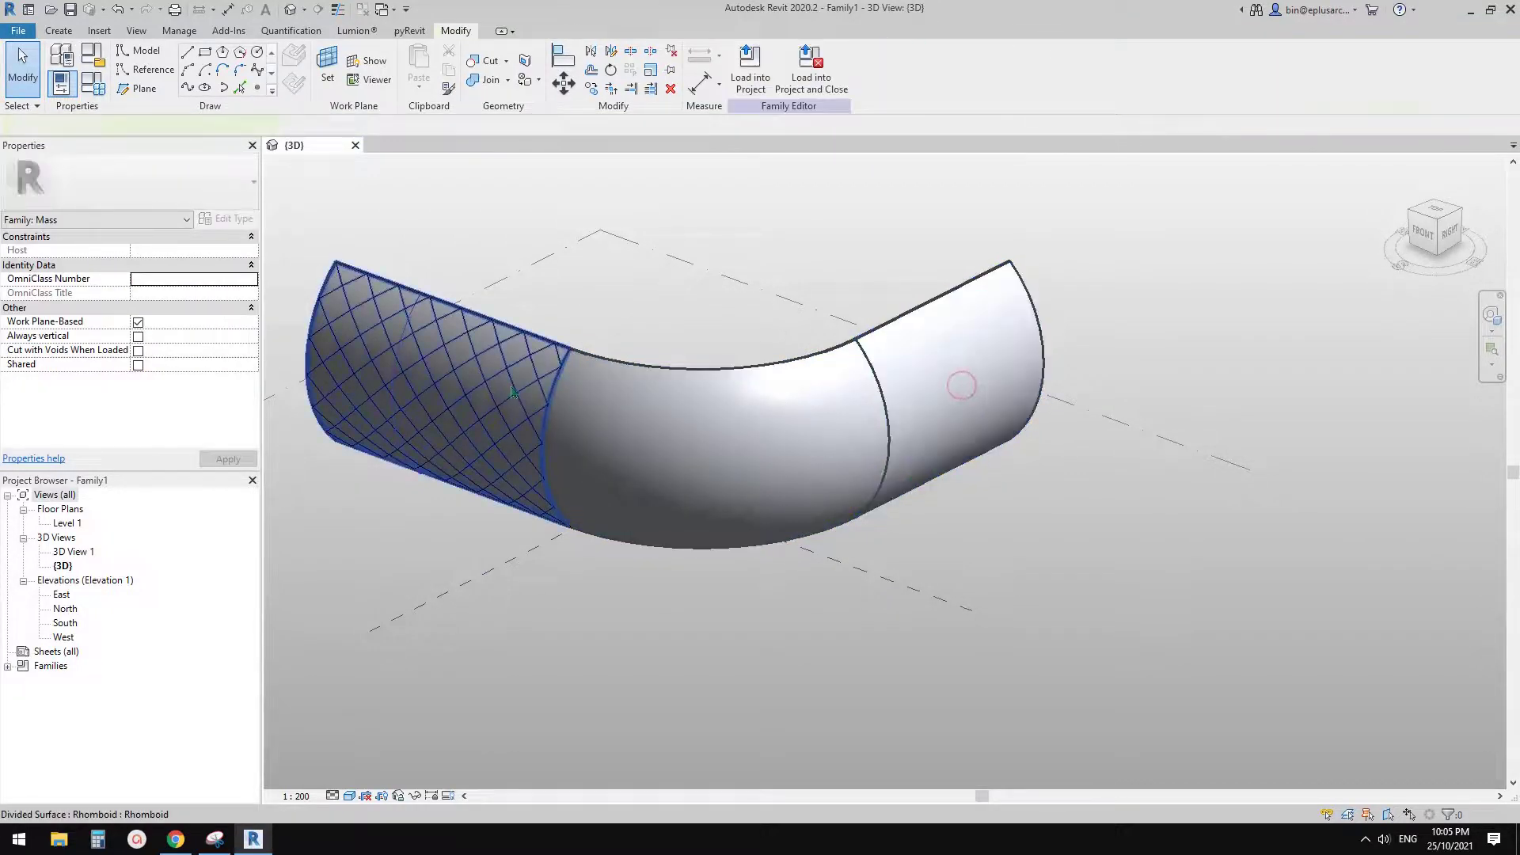
click(506, 406)
key(Delete)
click(601, 418)
key(Delete)
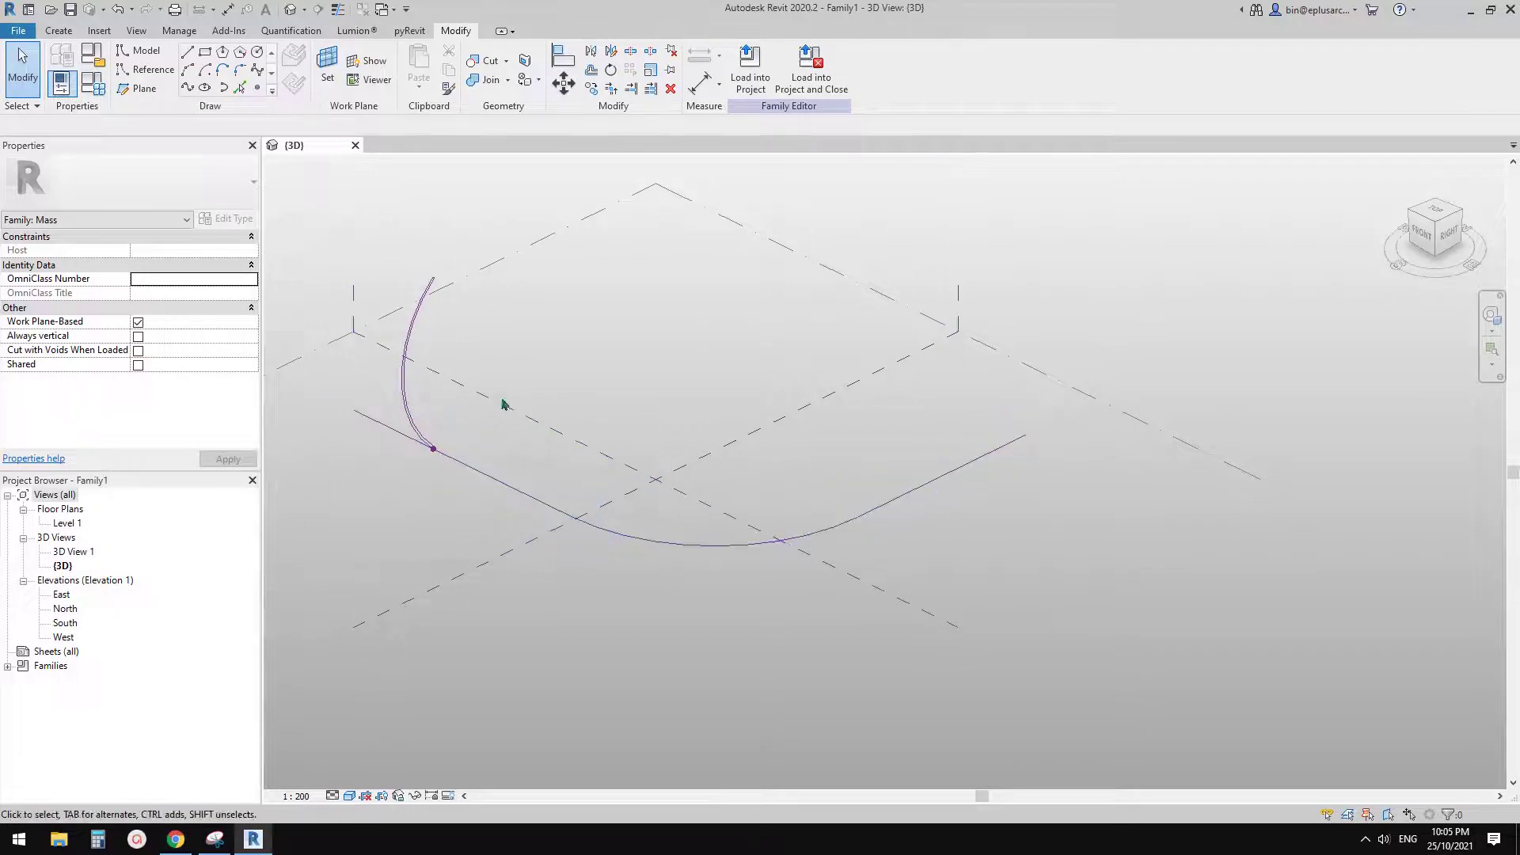
shift+middle_drag(412, 366, 597, 472)
shift+middle_drag(455, 460, 490, 443)
key(Tab)
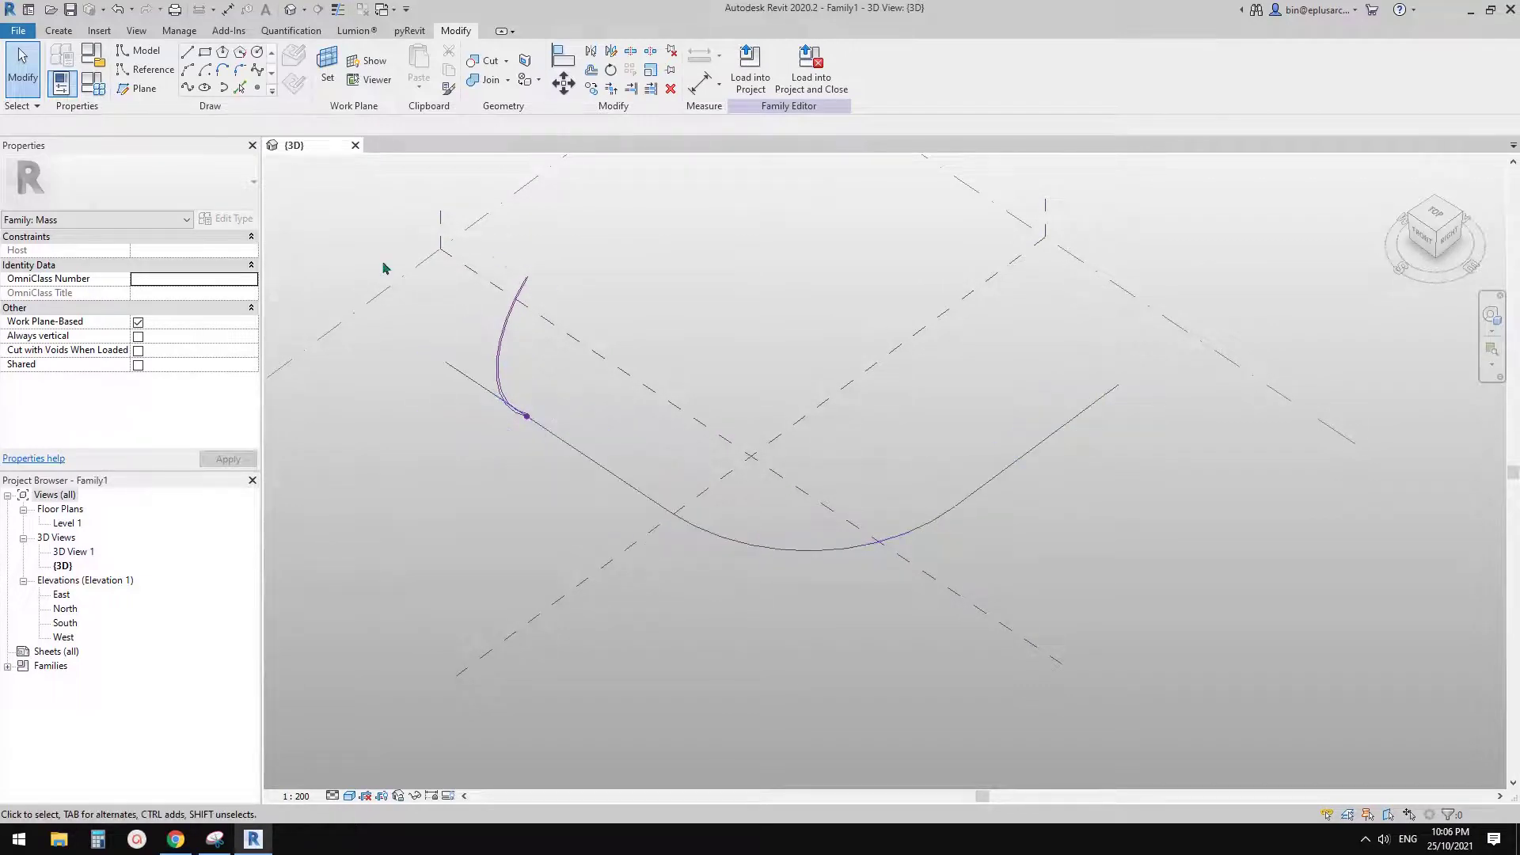
key(Tab)
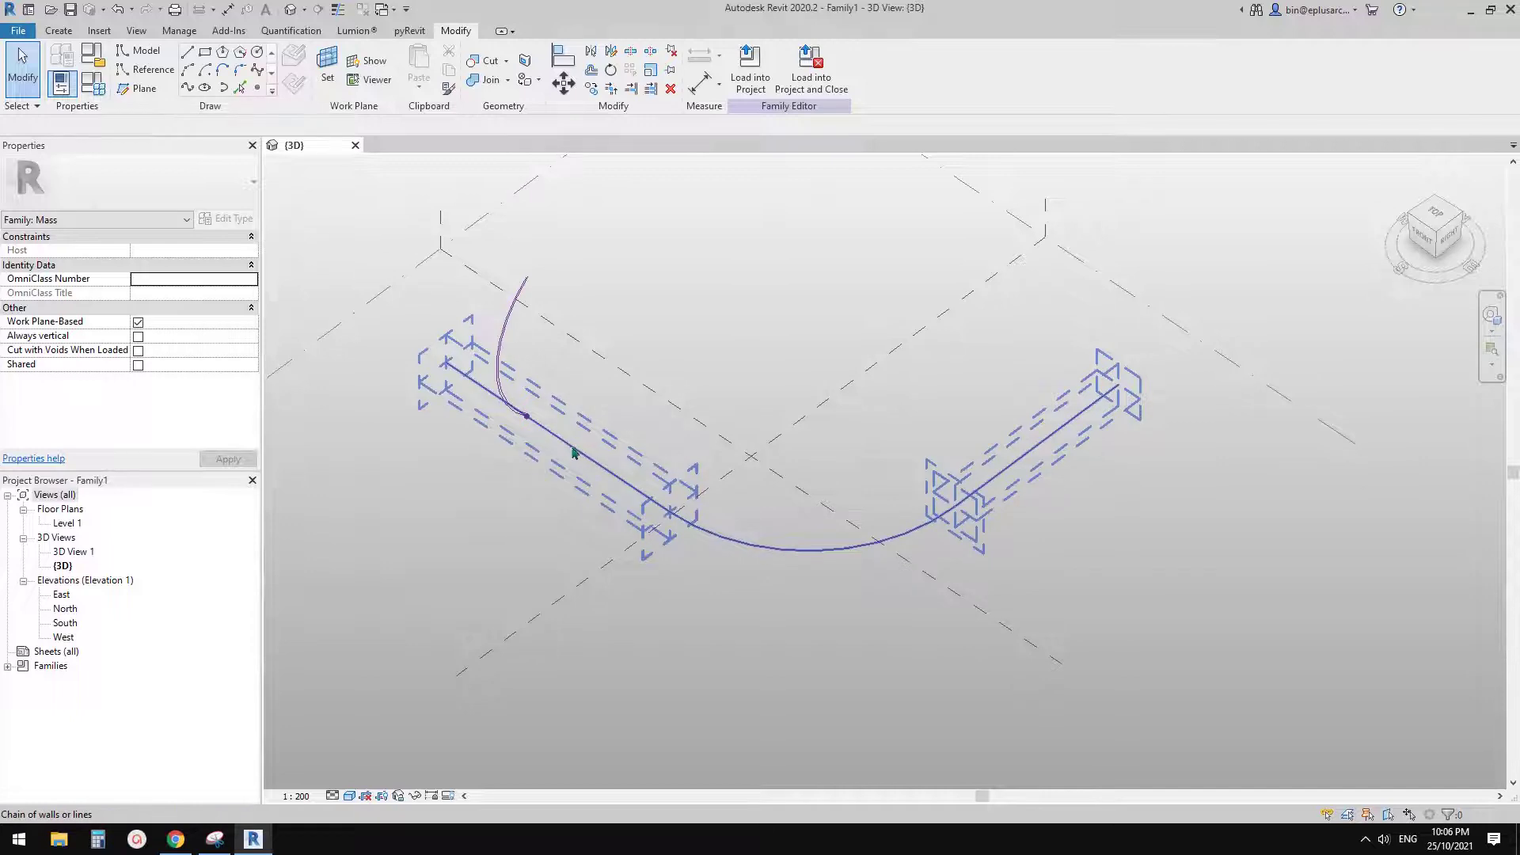
key(Tab)
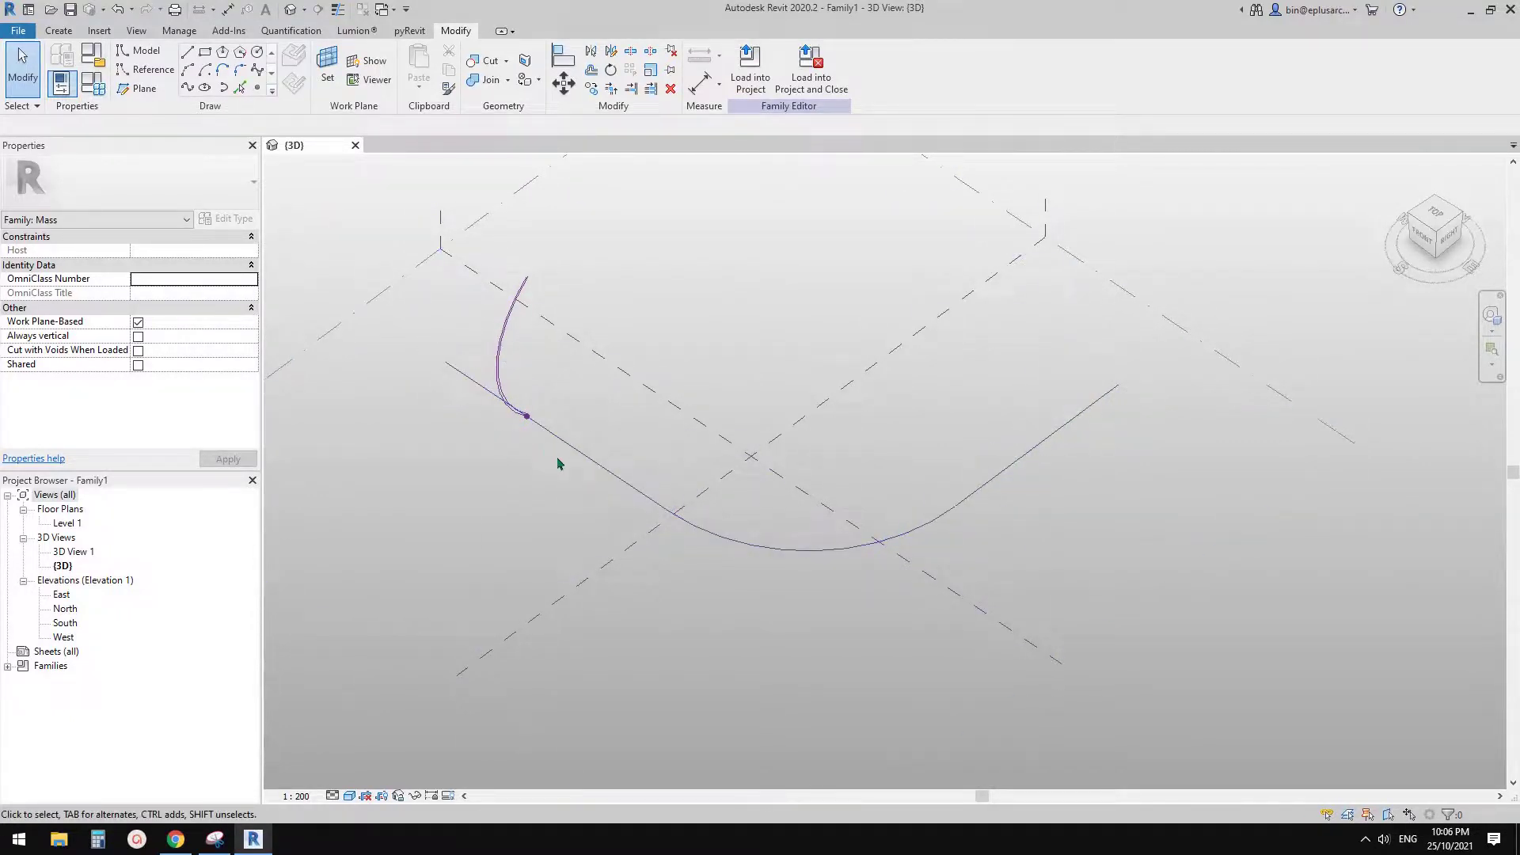
shift+middle_drag(890, 533, 791, 507)
Place reference points on the path's start endpoint near the profile and on the first junction between straight line and arc
click(145, 70)
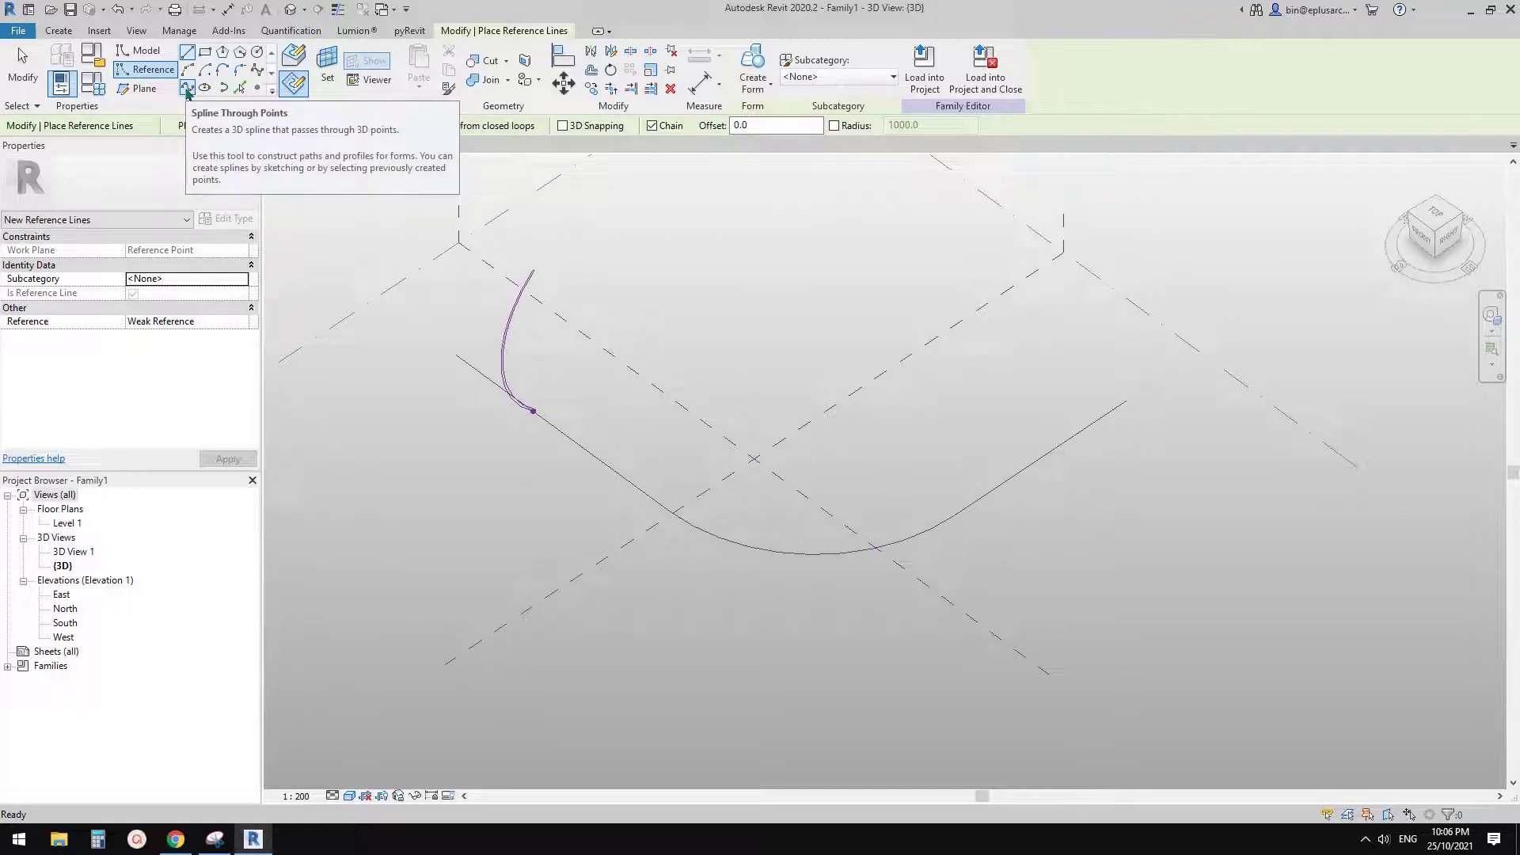
shift+middle_drag(609, 392, 667, 387)
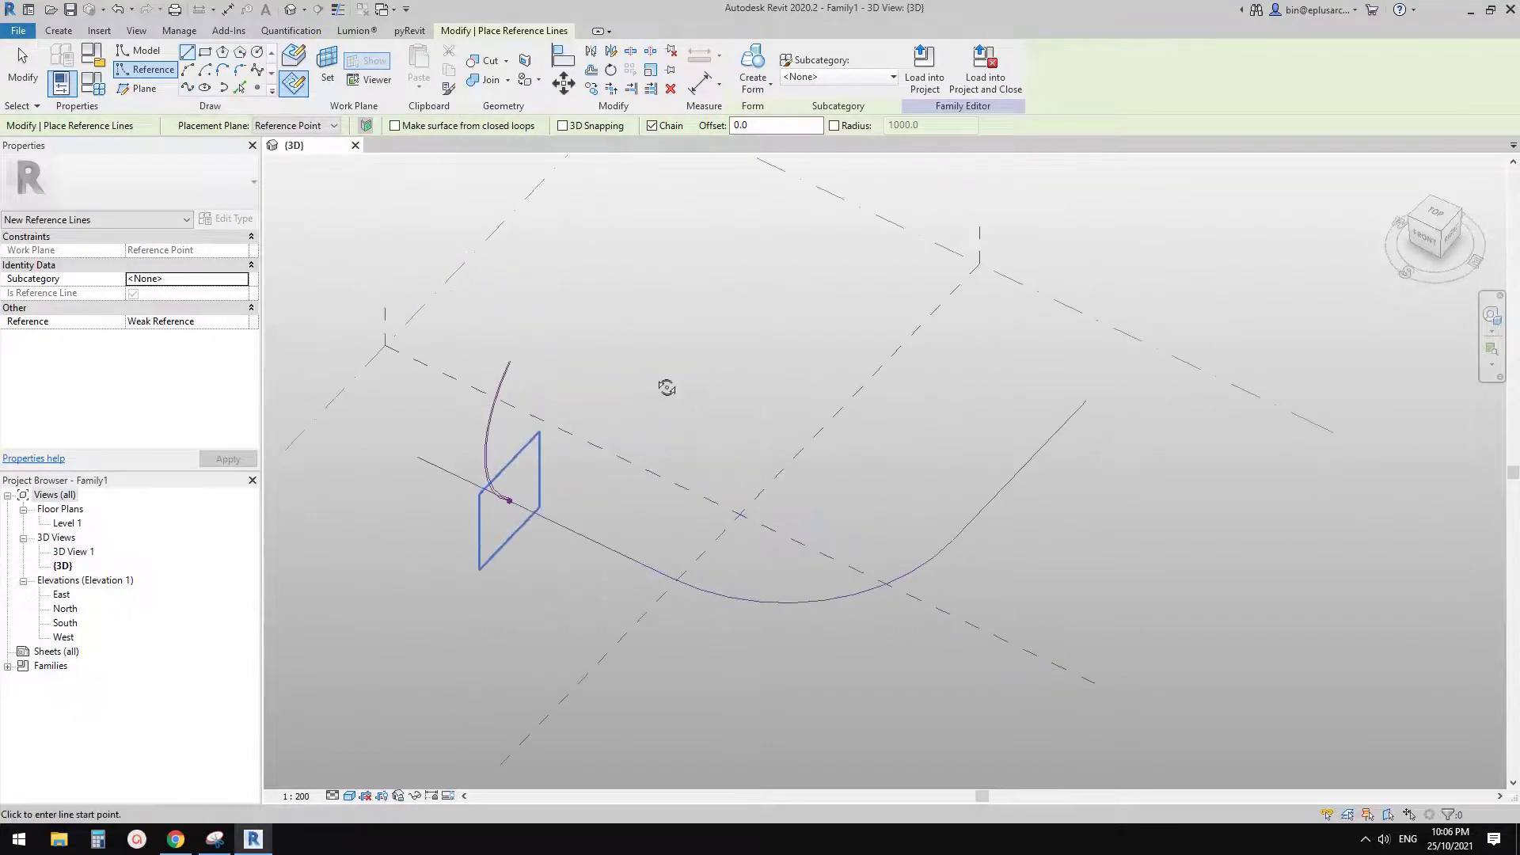
shift+middle_drag(519, 388, 539, 397)
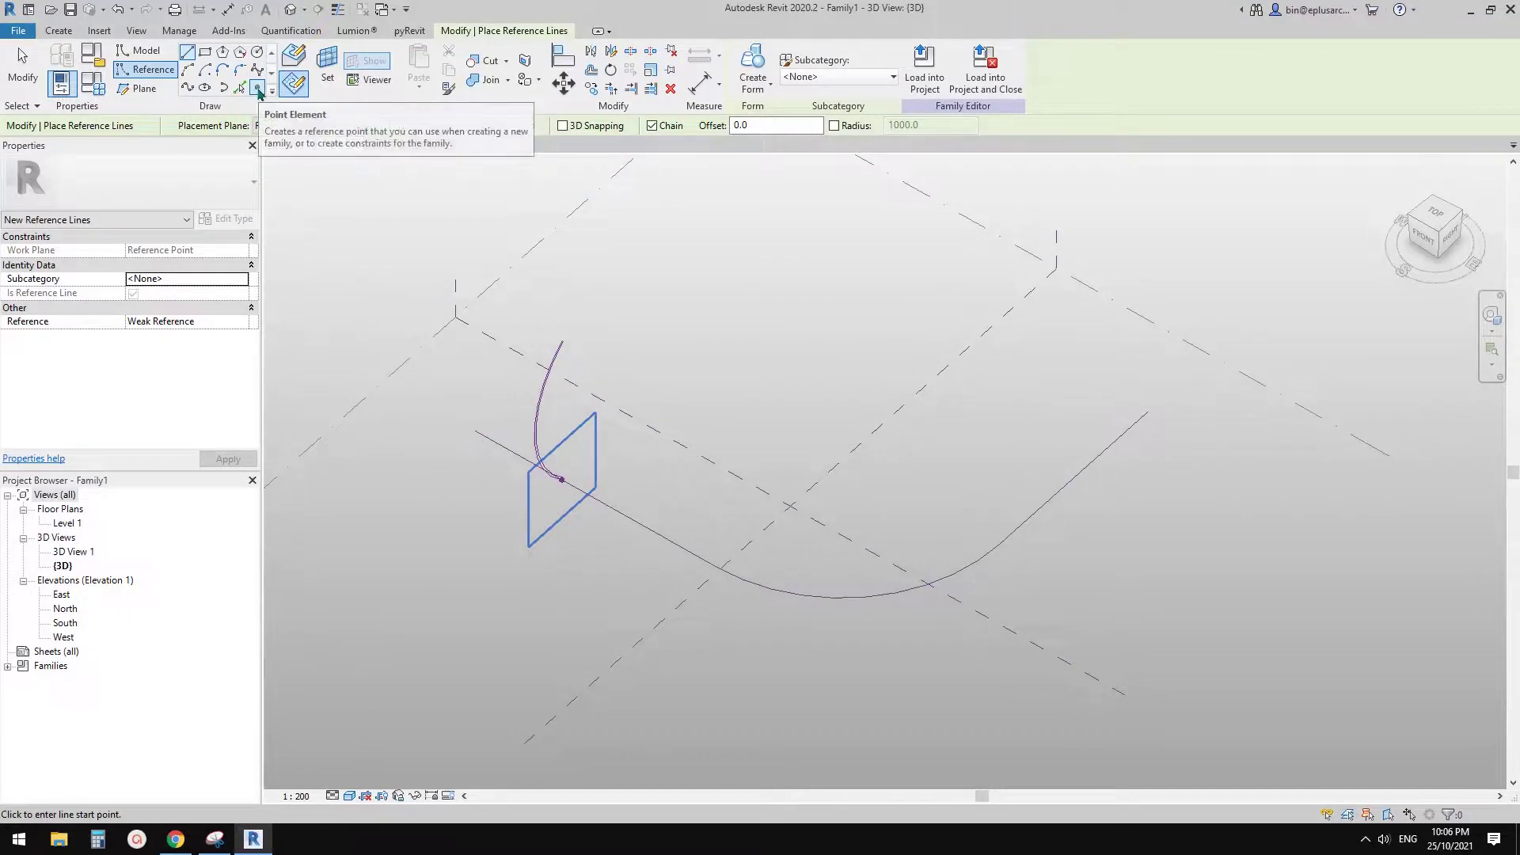
click(259, 90)
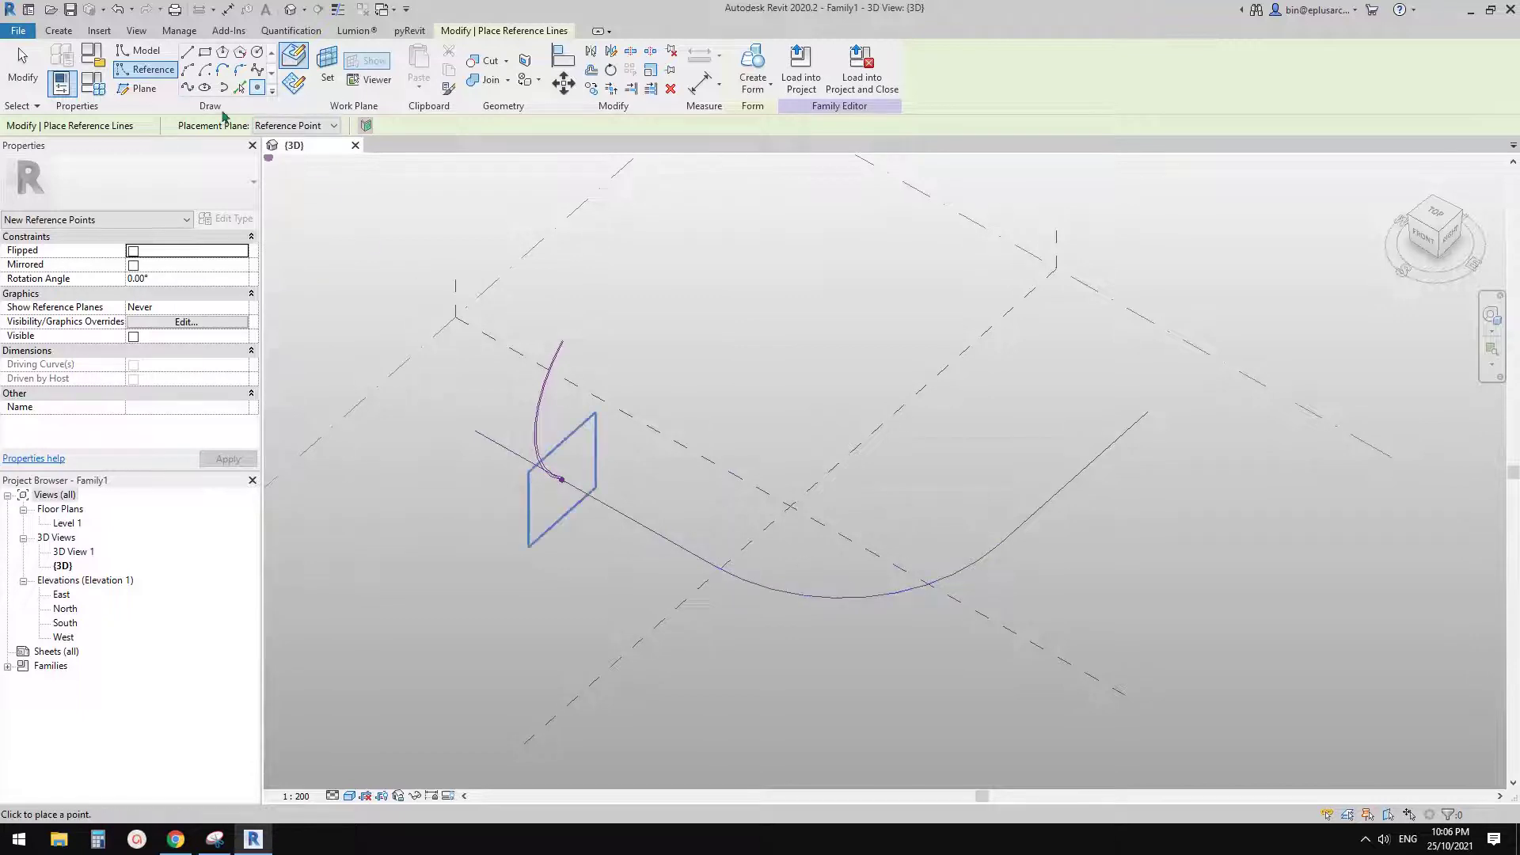
scroll(555, 392, up, 5)
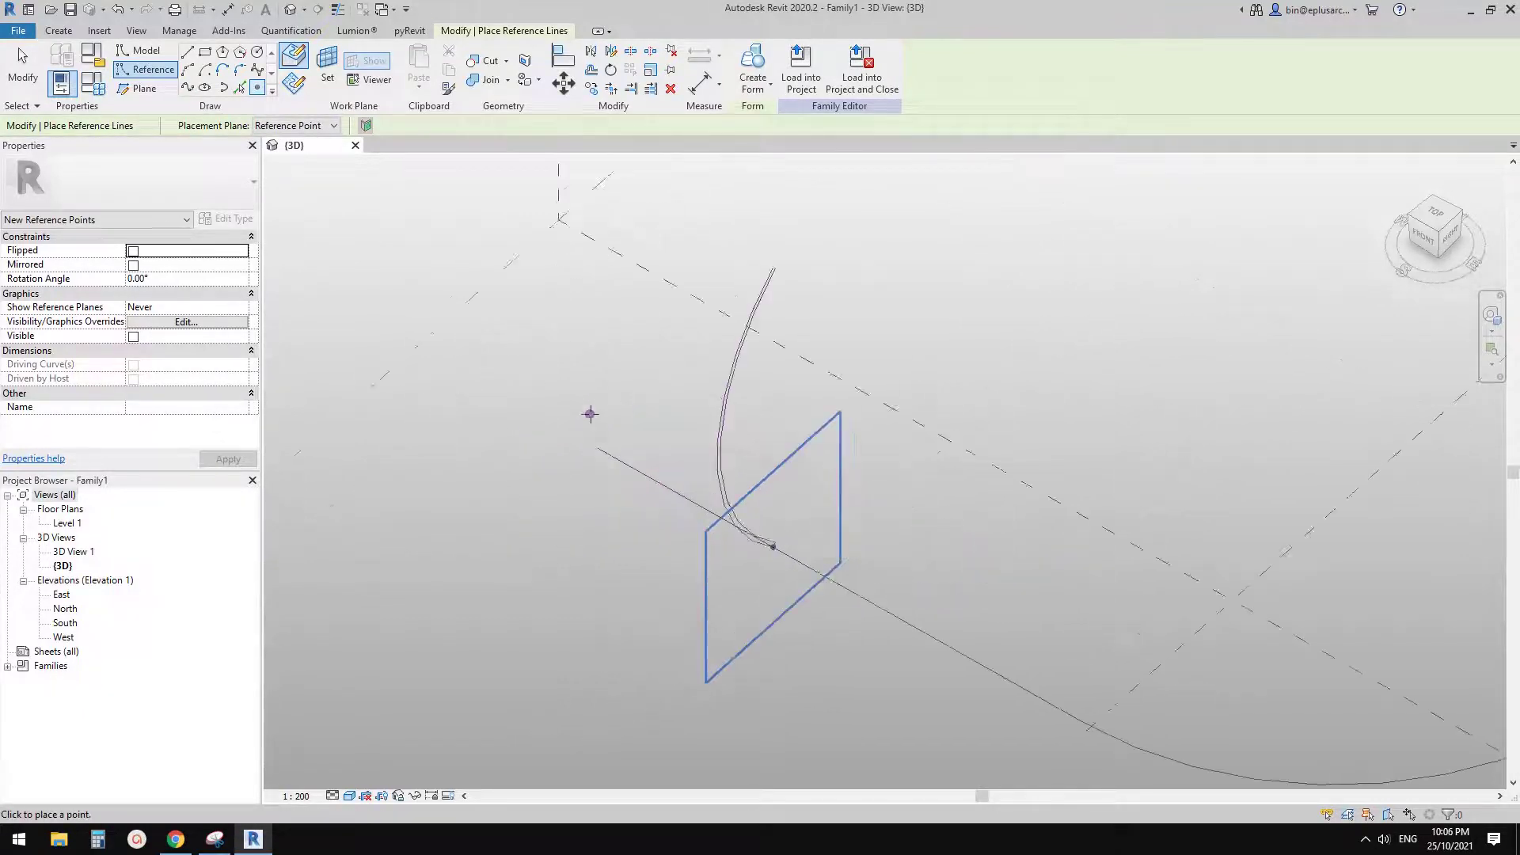
scroll(672, 387, down, 1)
middle_drag(672, 387, 554, 348)
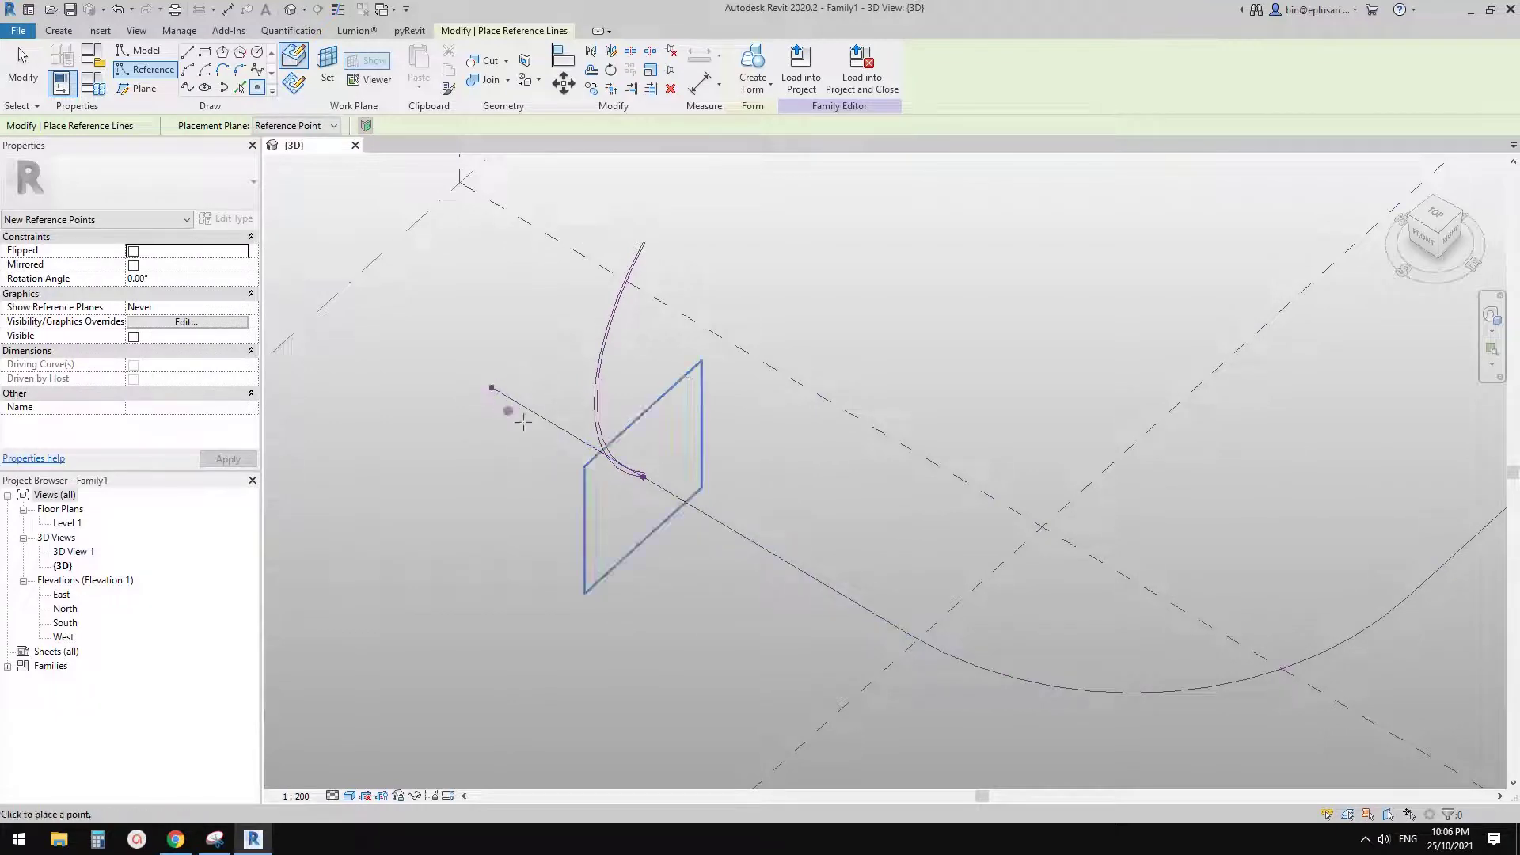
middle_drag(907, 537, 649, 339)
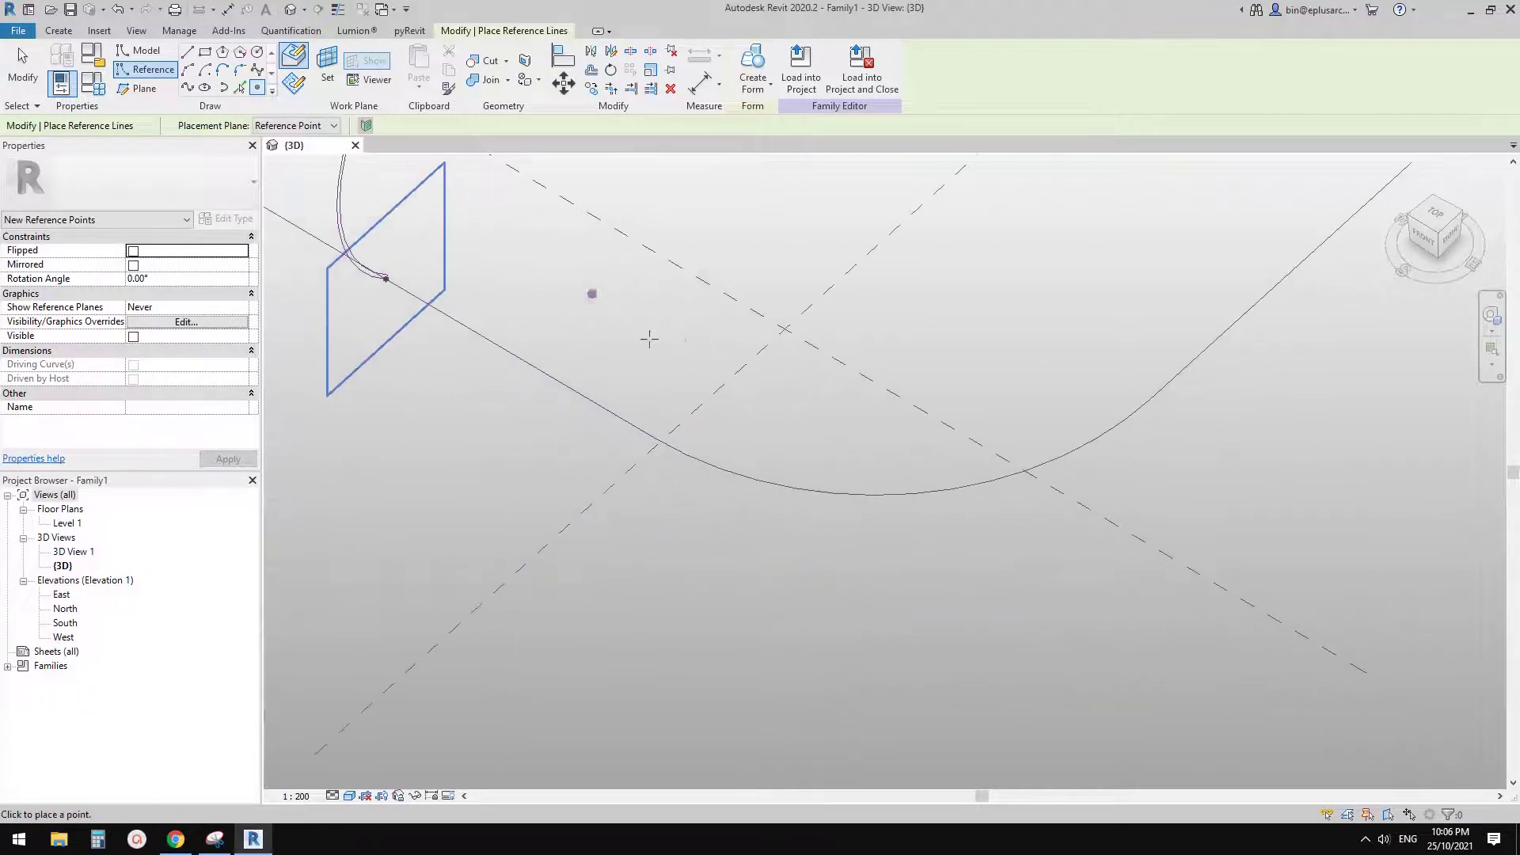
click(653, 437)
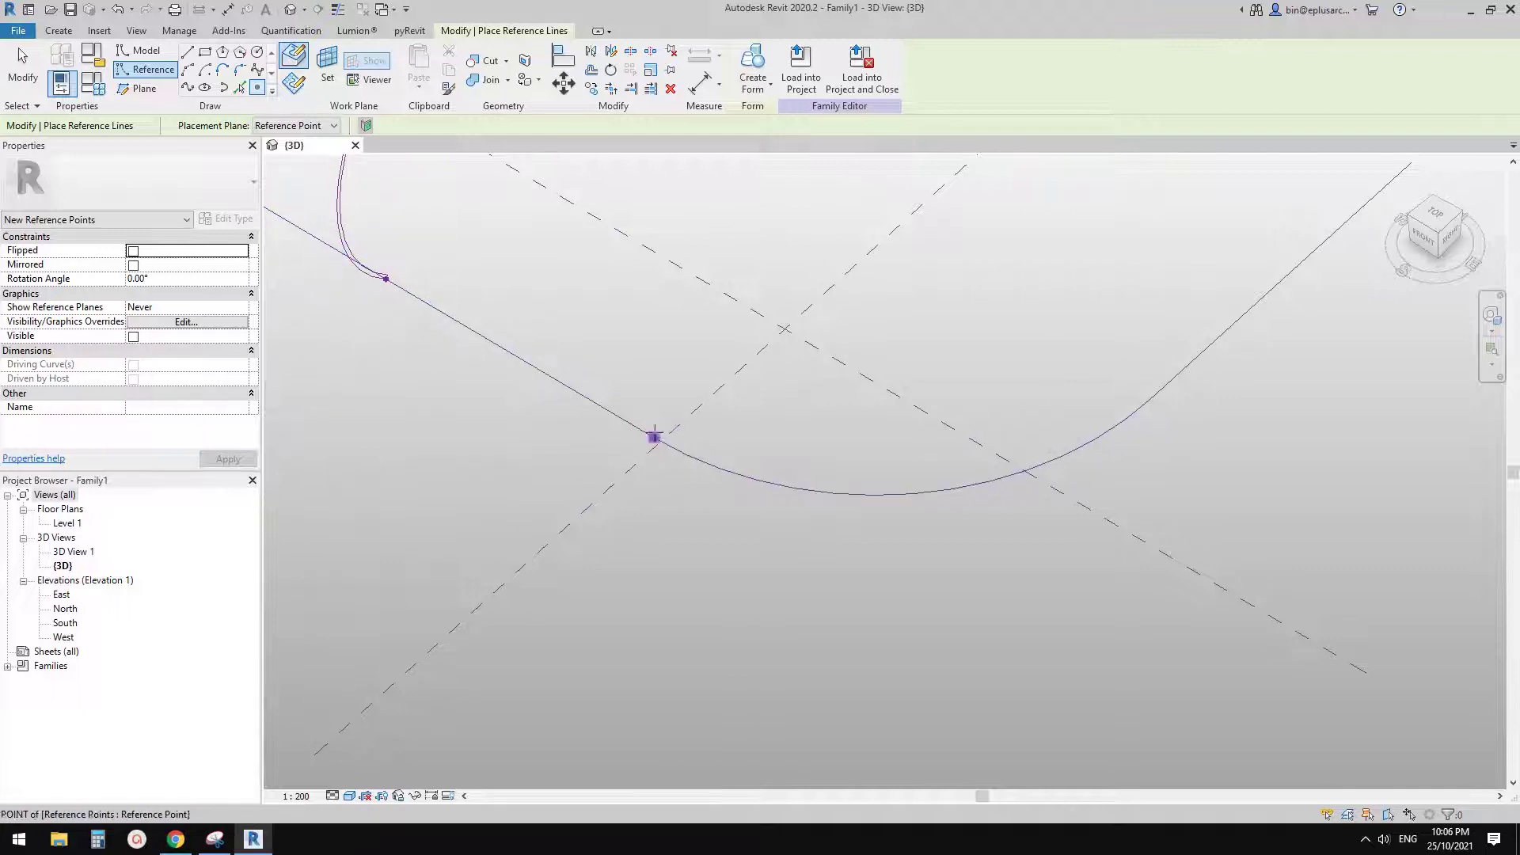
Place reference points on the arc's second junction and on the path's far endpoint, finishing point placement
scroll(487, 471, down, 2)
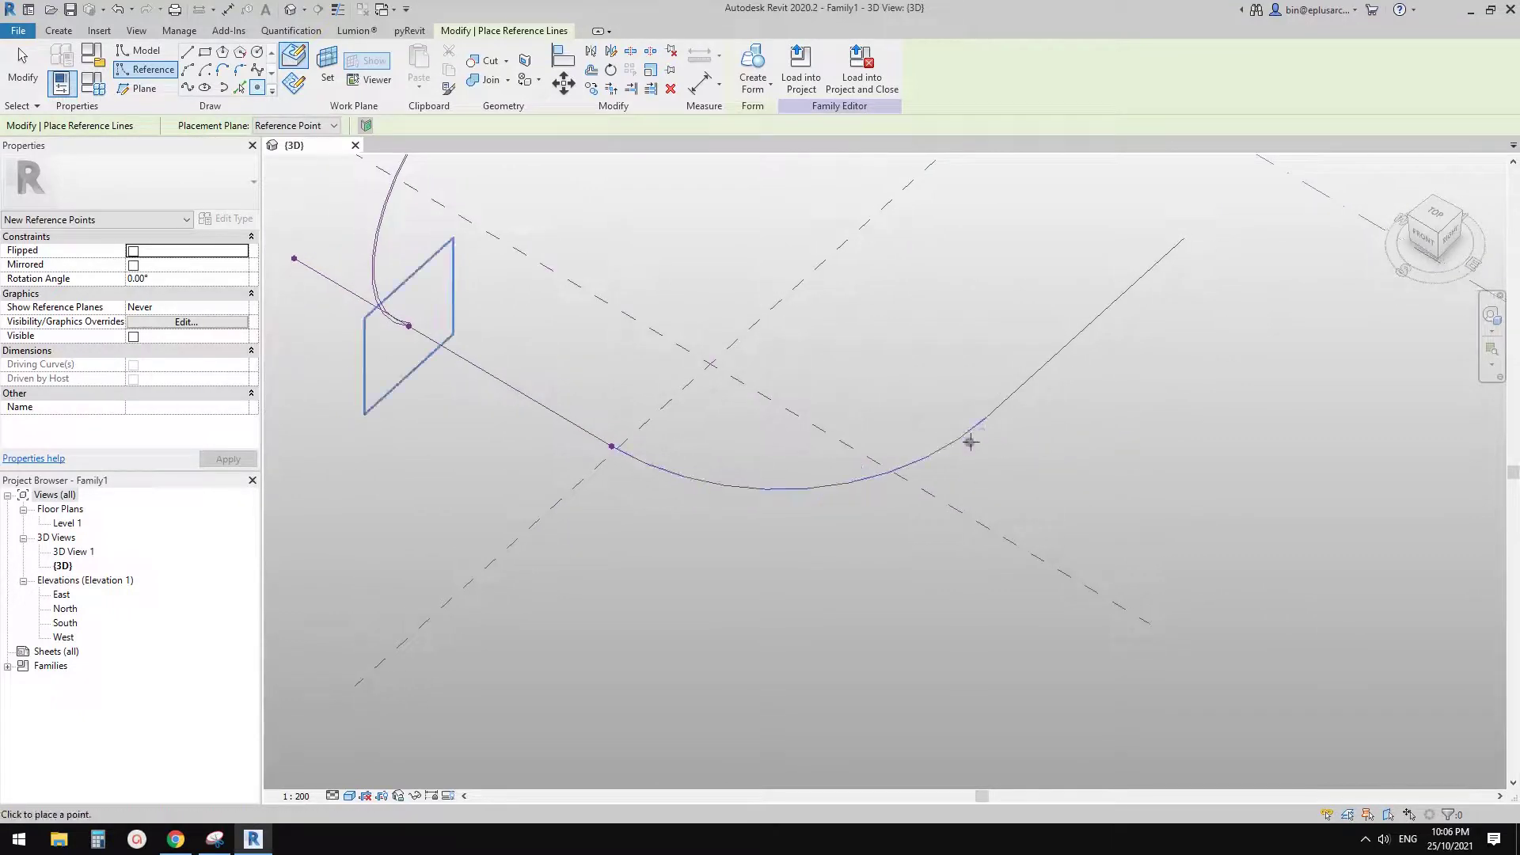
click(987, 418)
middle_drag(1102, 357, 1050, 427)
click(1132, 311)
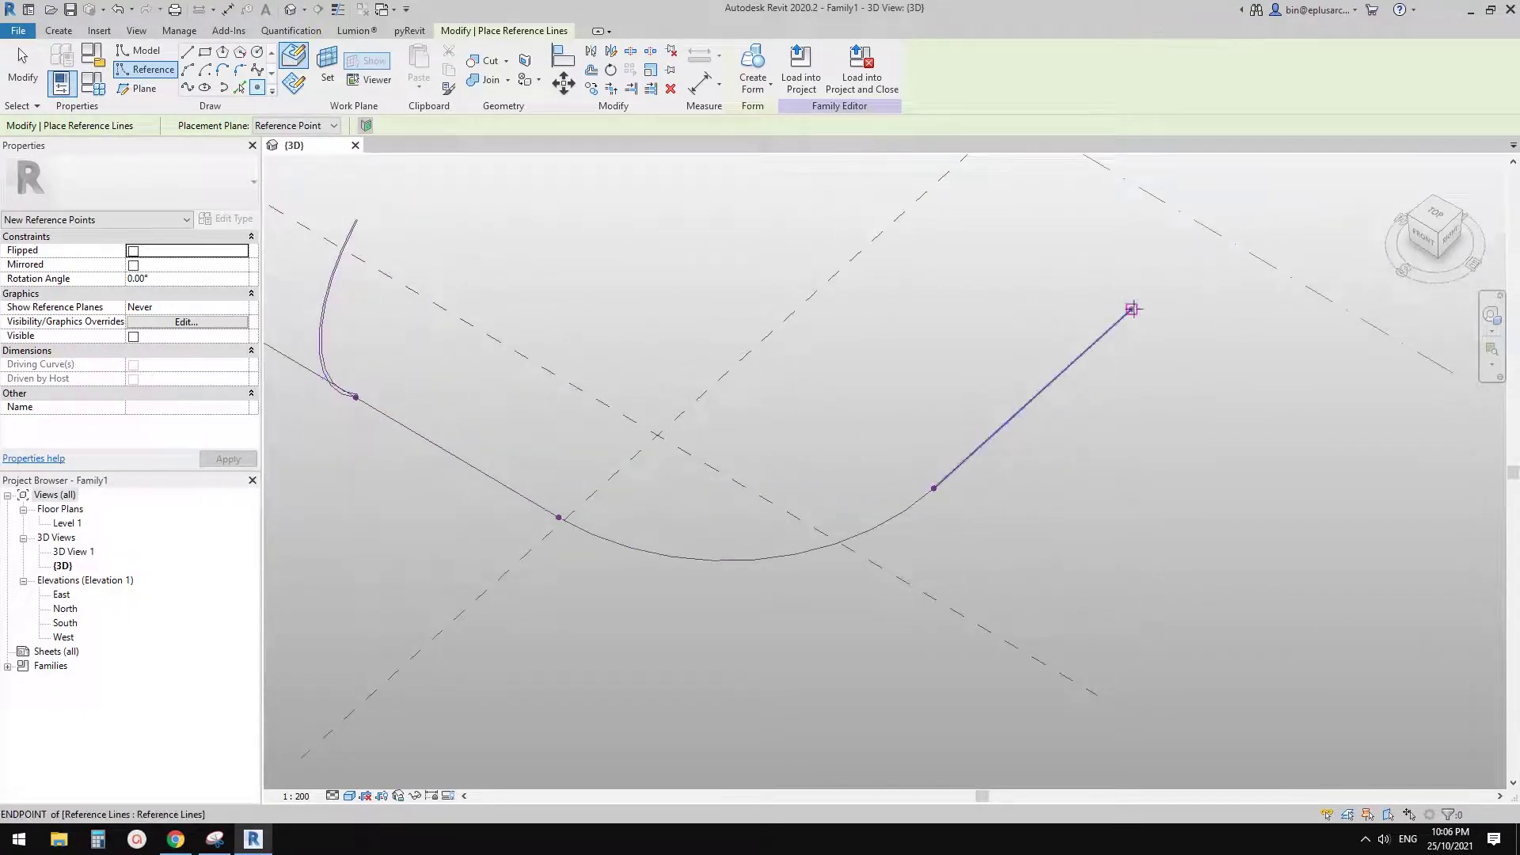
scroll(1079, 437, down, 2)
key(Escape)
key(Escape)
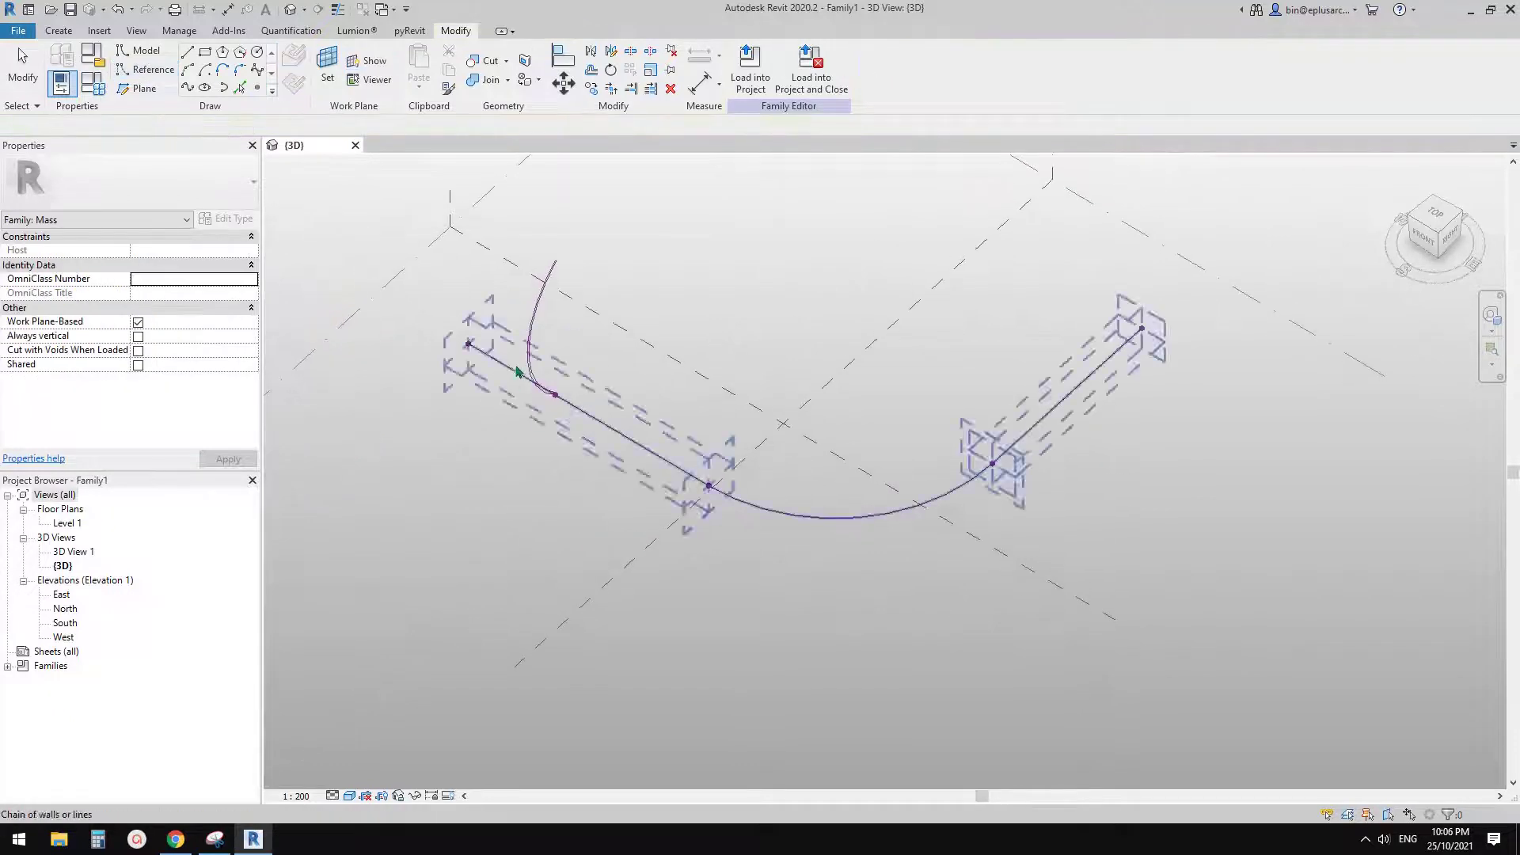
Try to create a spline through the four reference points on the path, and undo it
click(470, 345)
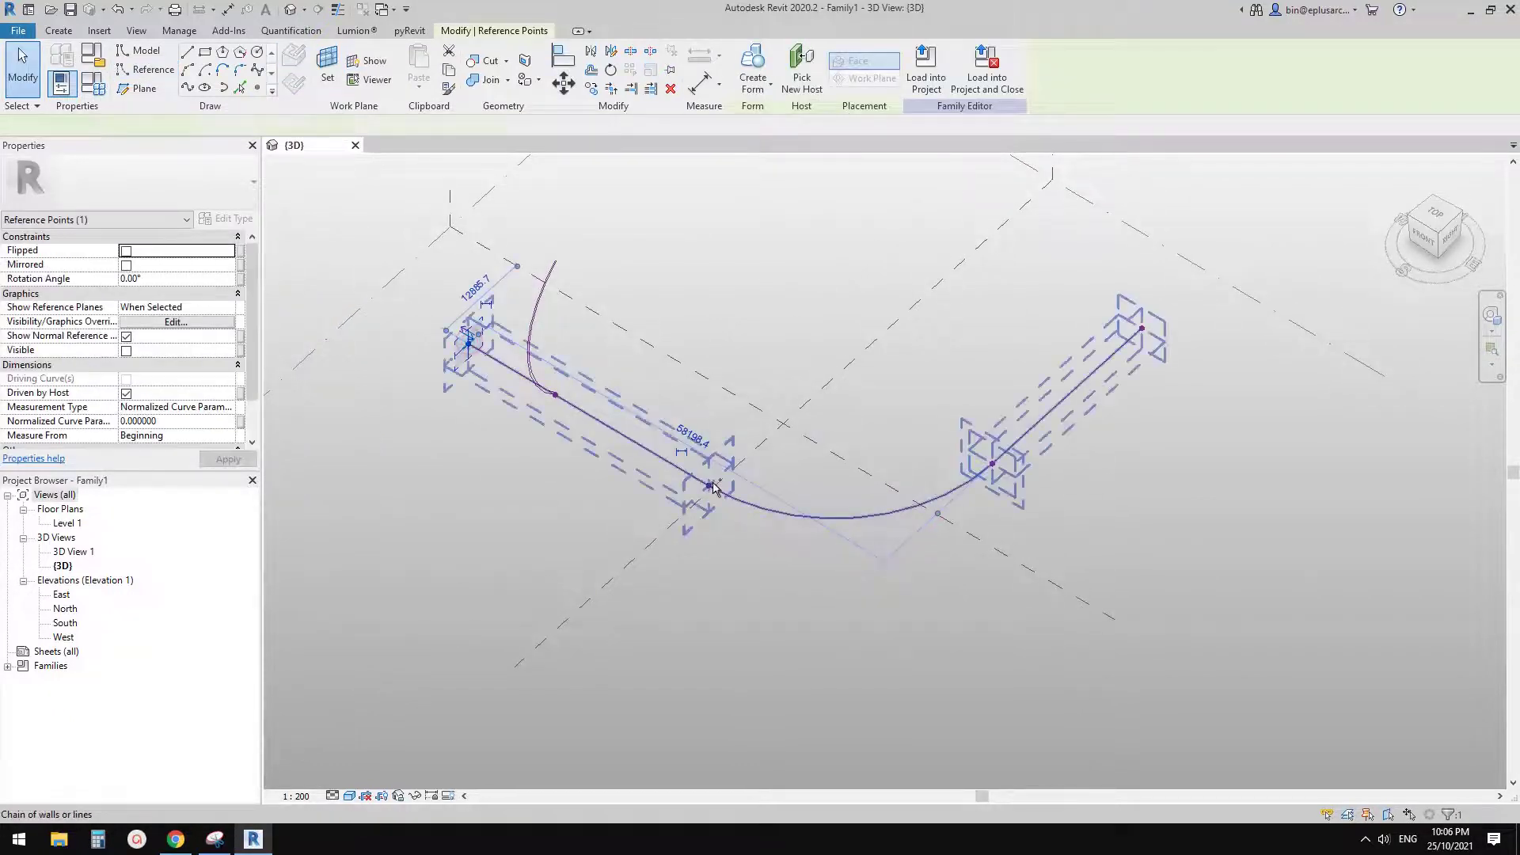
ctrl+click(712, 482)
click(450, 325)
drag(442, 315, 489, 373)
ctrl+drag(677, 416, 729, 527)
ctrl+drag(965, 435, 1024, 502)
ctrl+click(1141, 328)
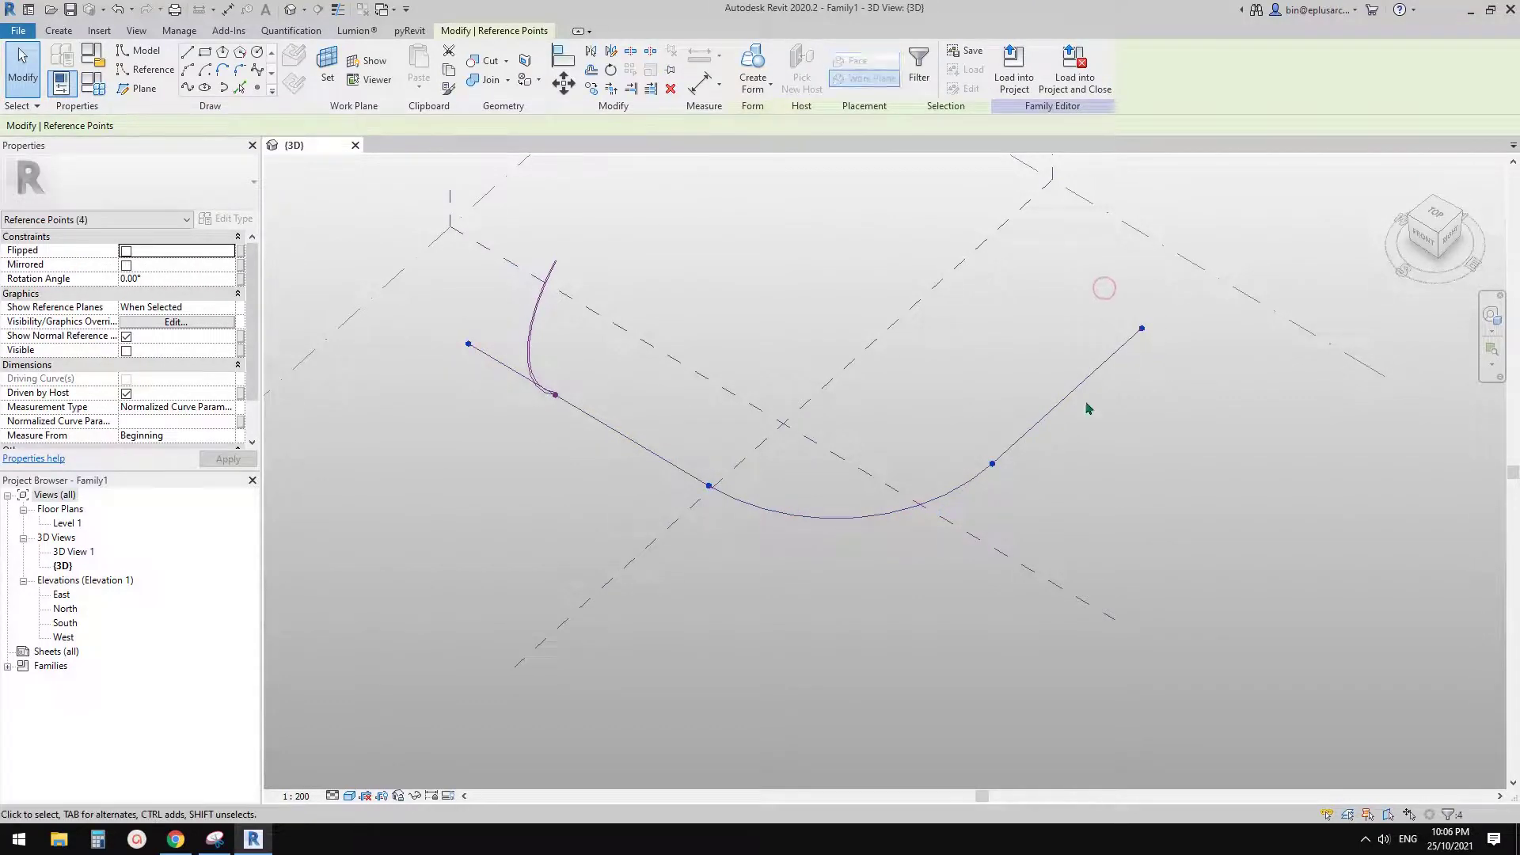
click(187, 87)
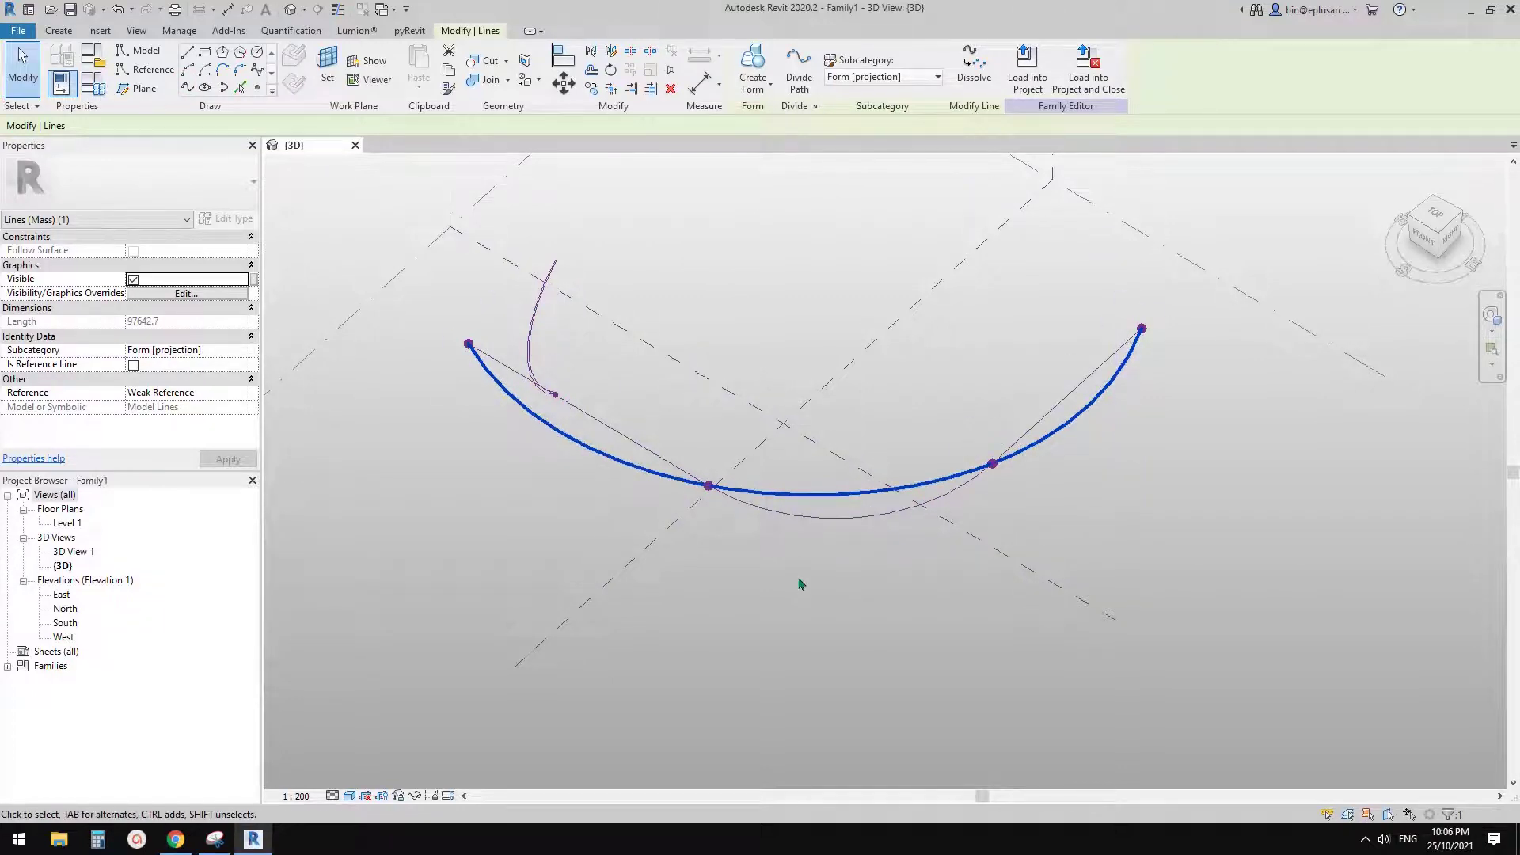
key(ctrl+z)
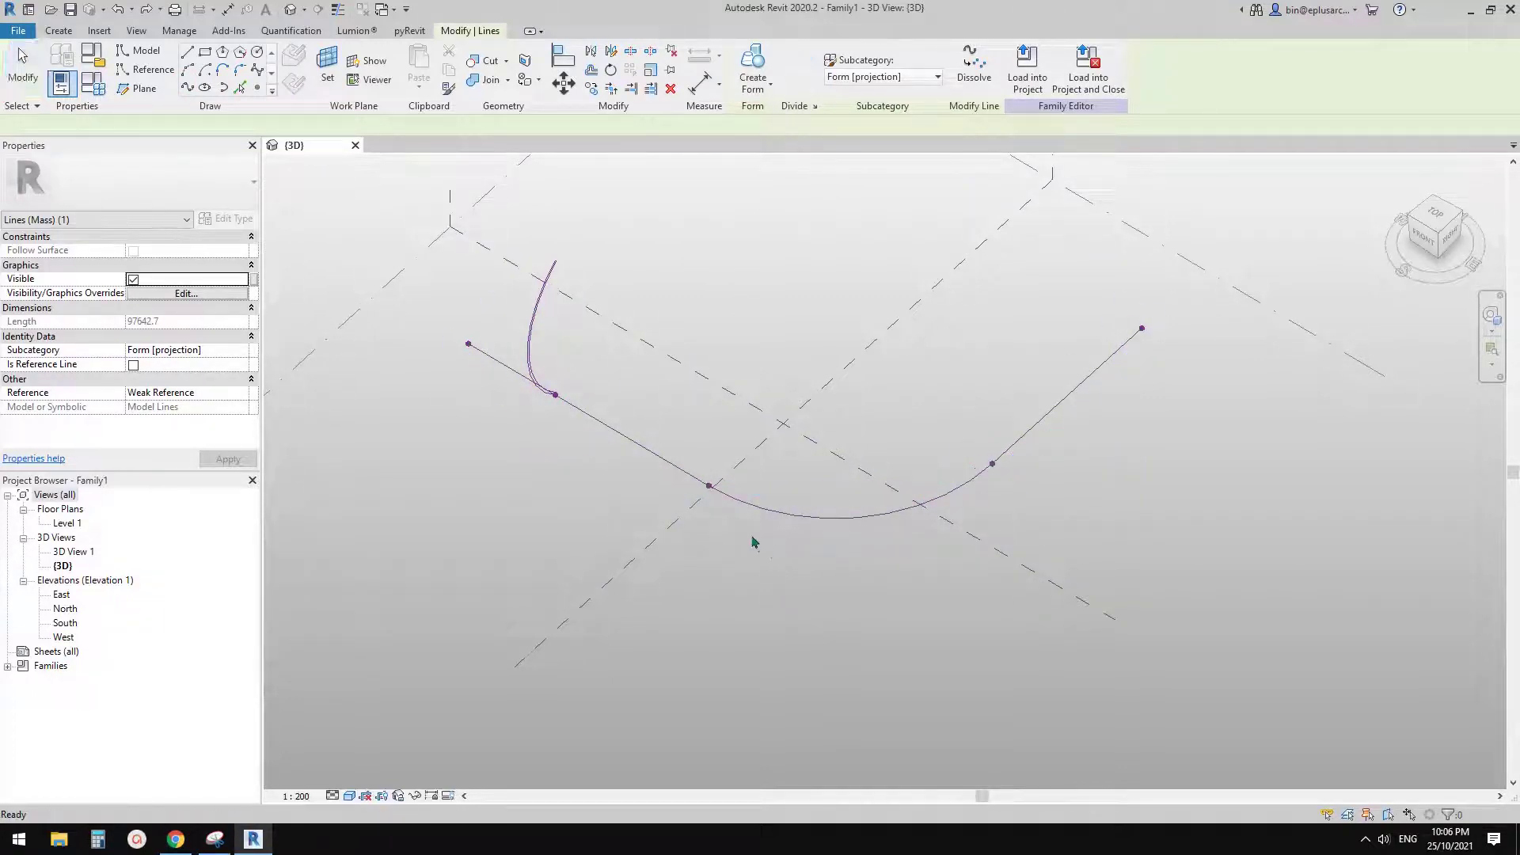
scroll(489, 394, up, 1)
middle_drag(489, 394, 541, 424)
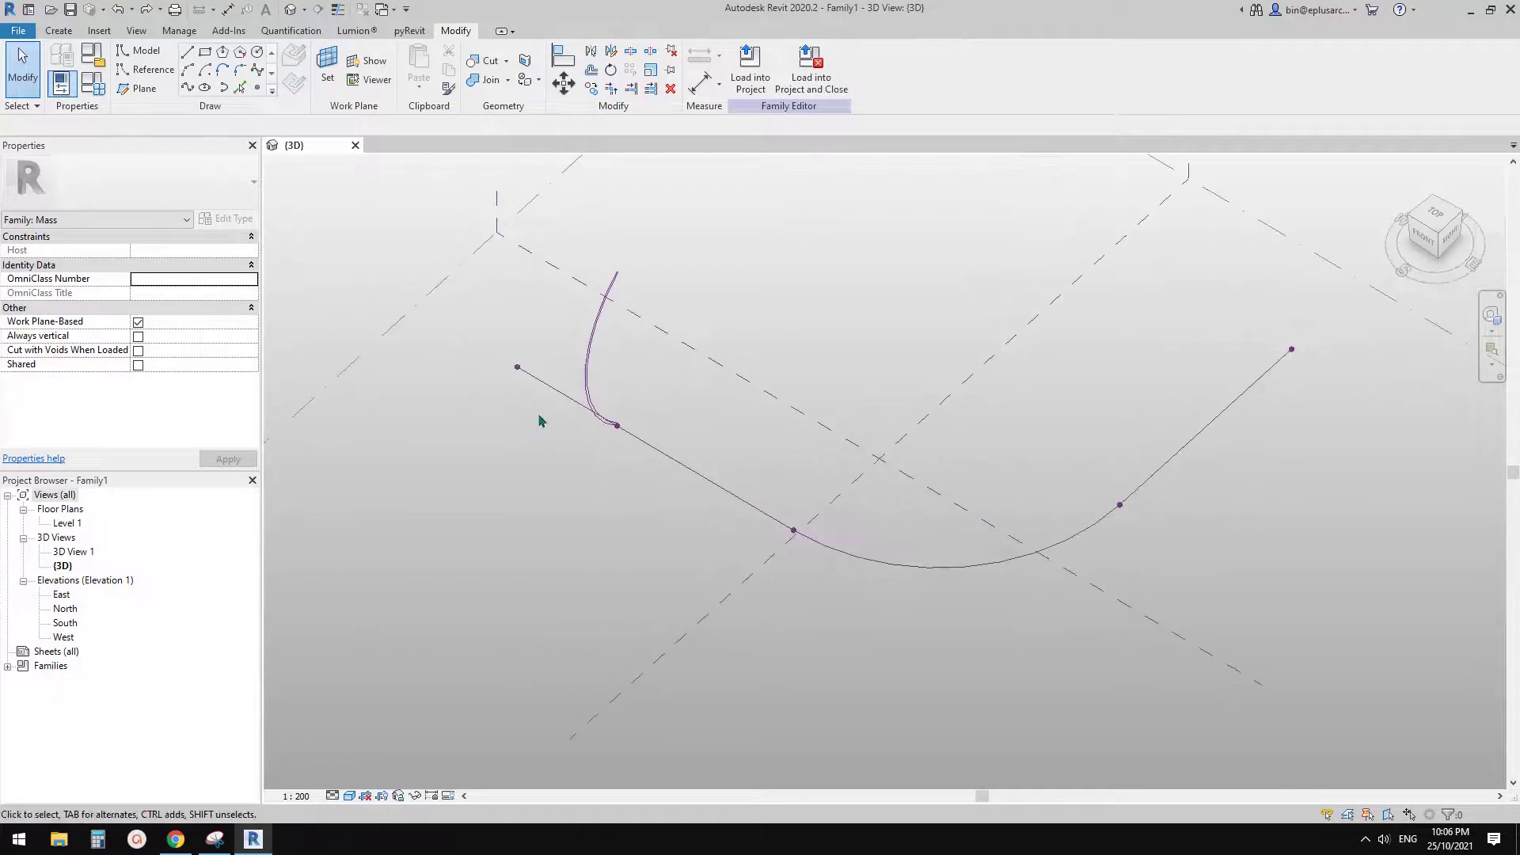
key(Tab)
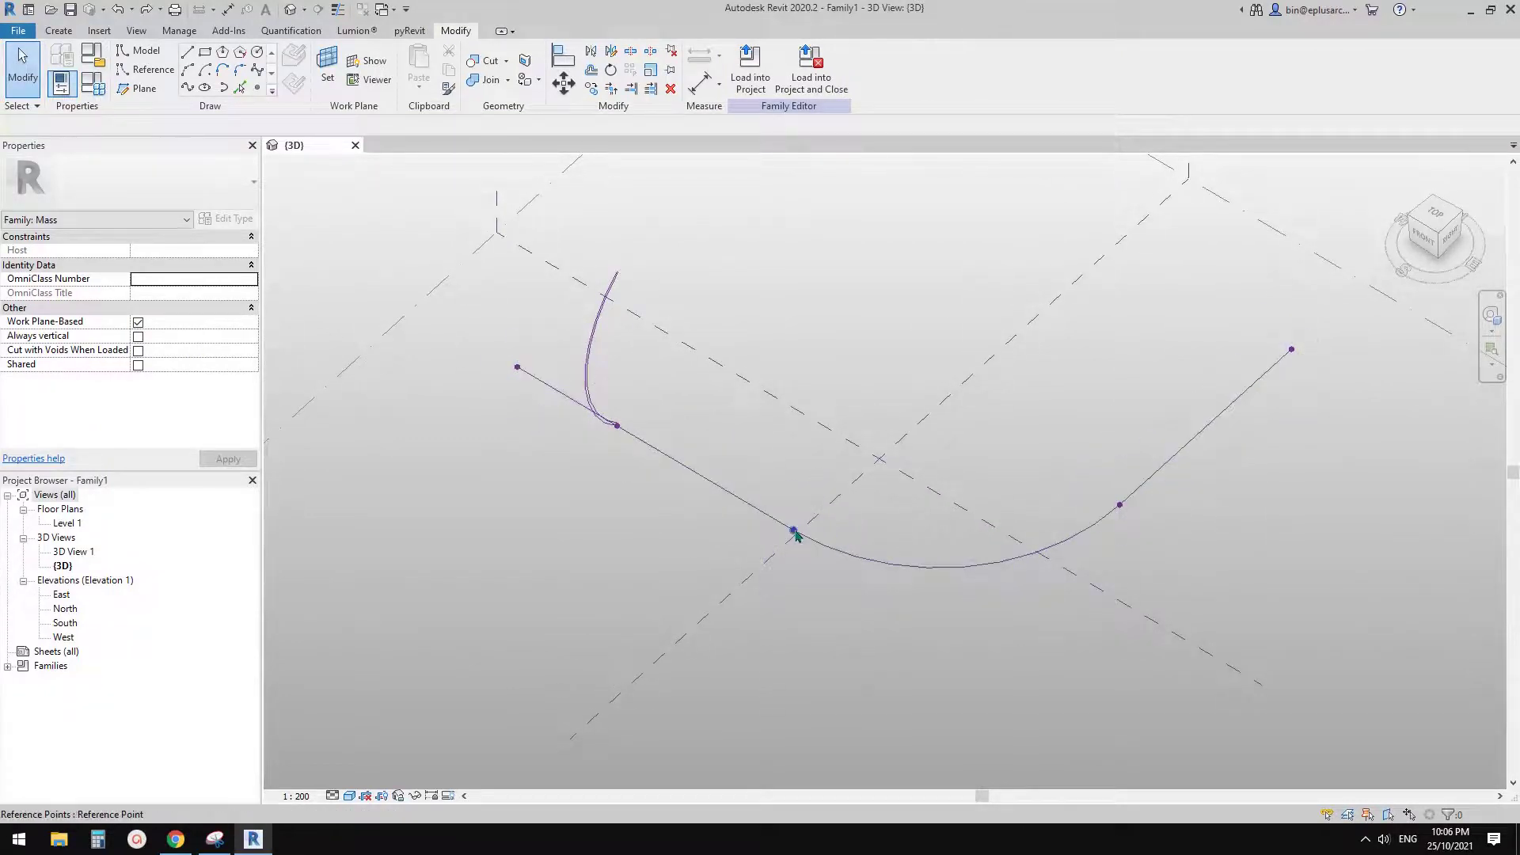
key(Tab)
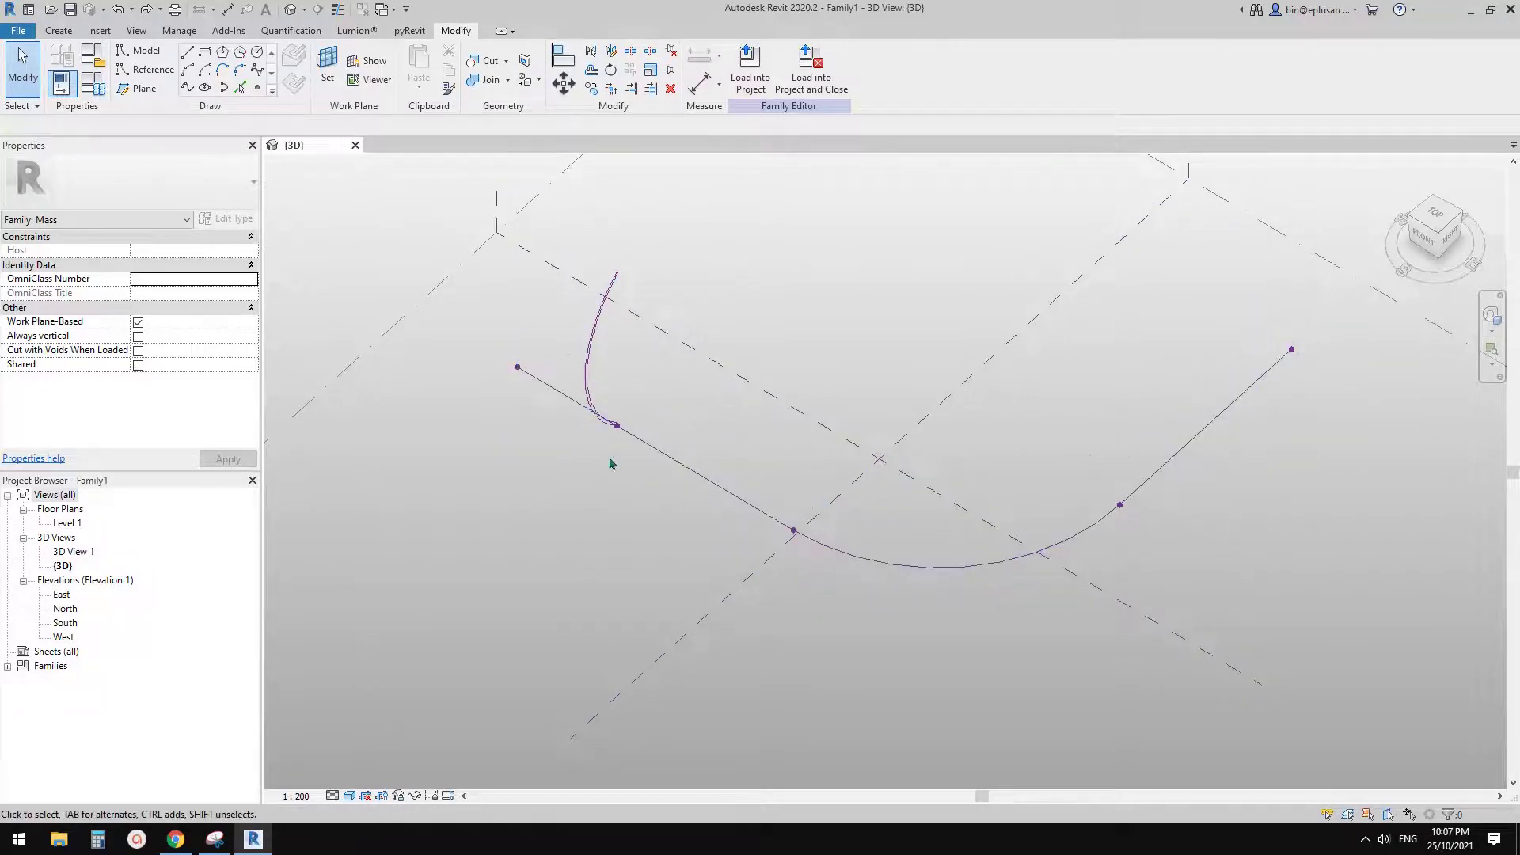
scroll(610, 457, up, 1)
middle_drag(610, 457, 709, 481)
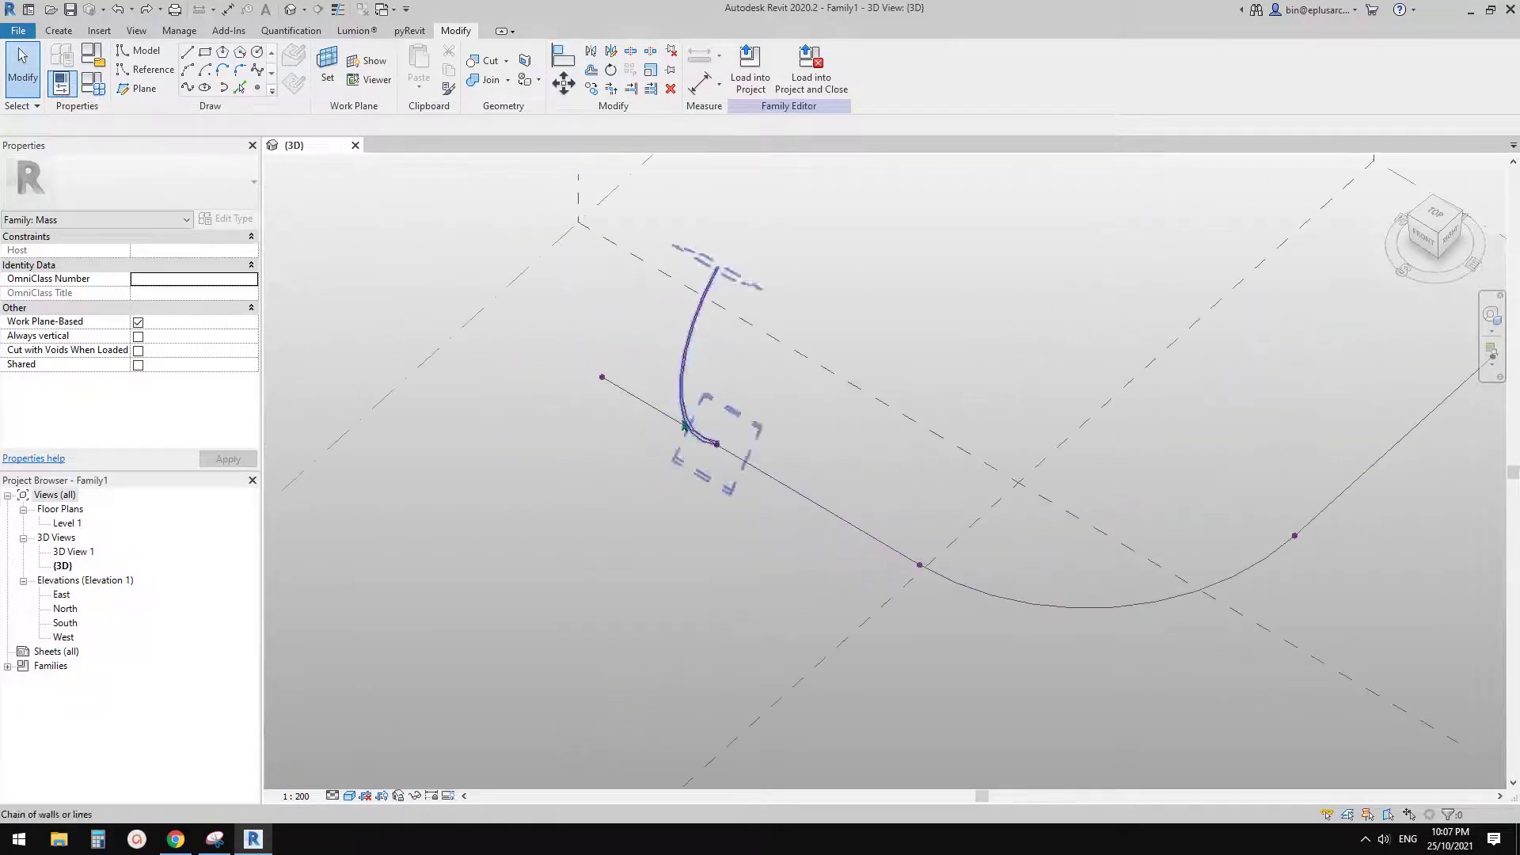
From the top view, copy the reference point at the path's start 1 mm along the path as an unhosted point
click(1437, 216)
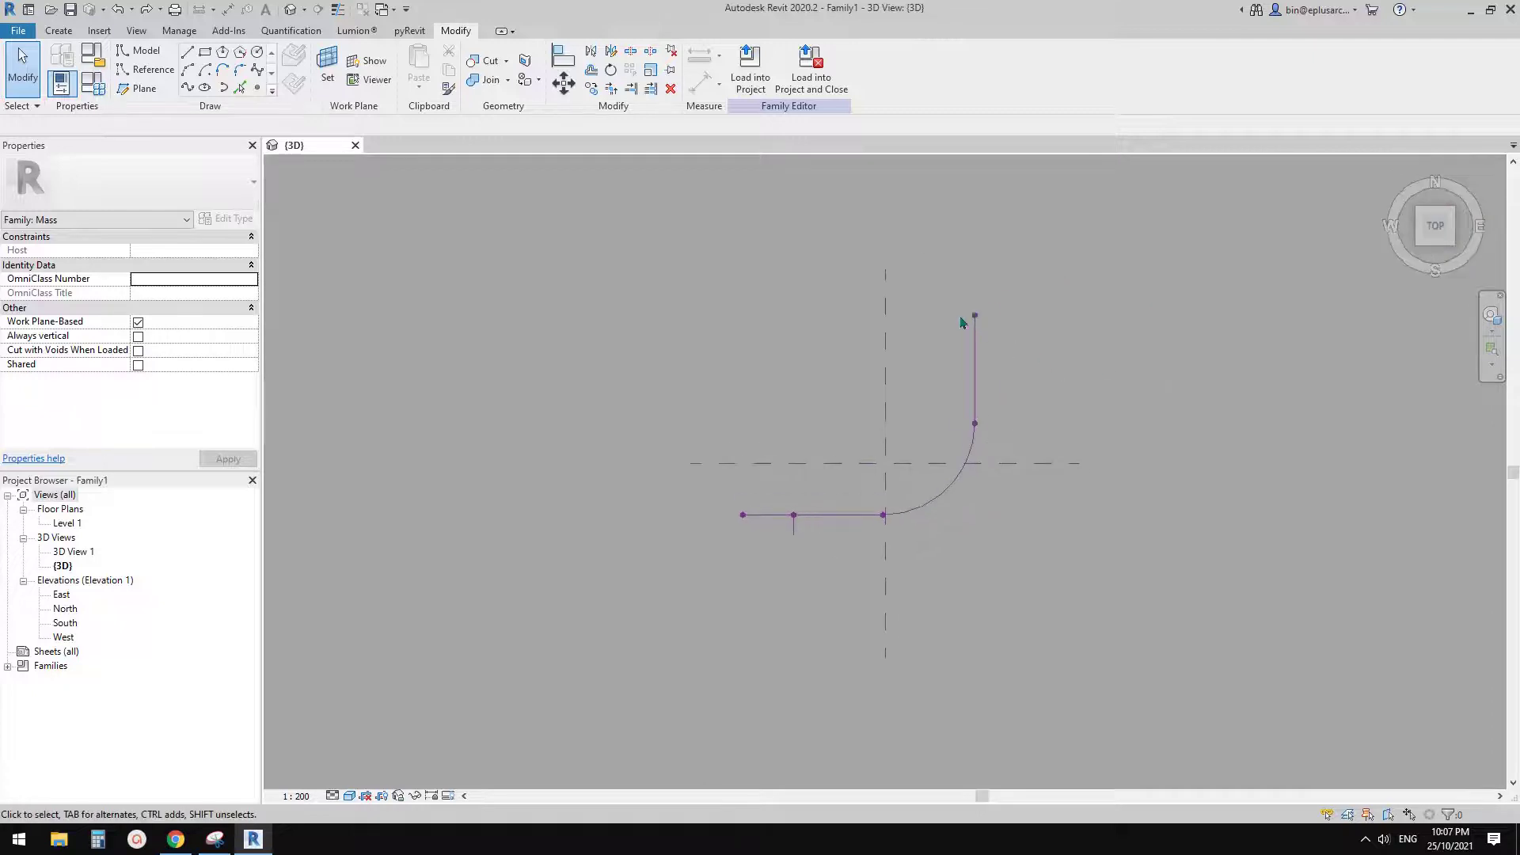
scroll(744, 526, up, 5)
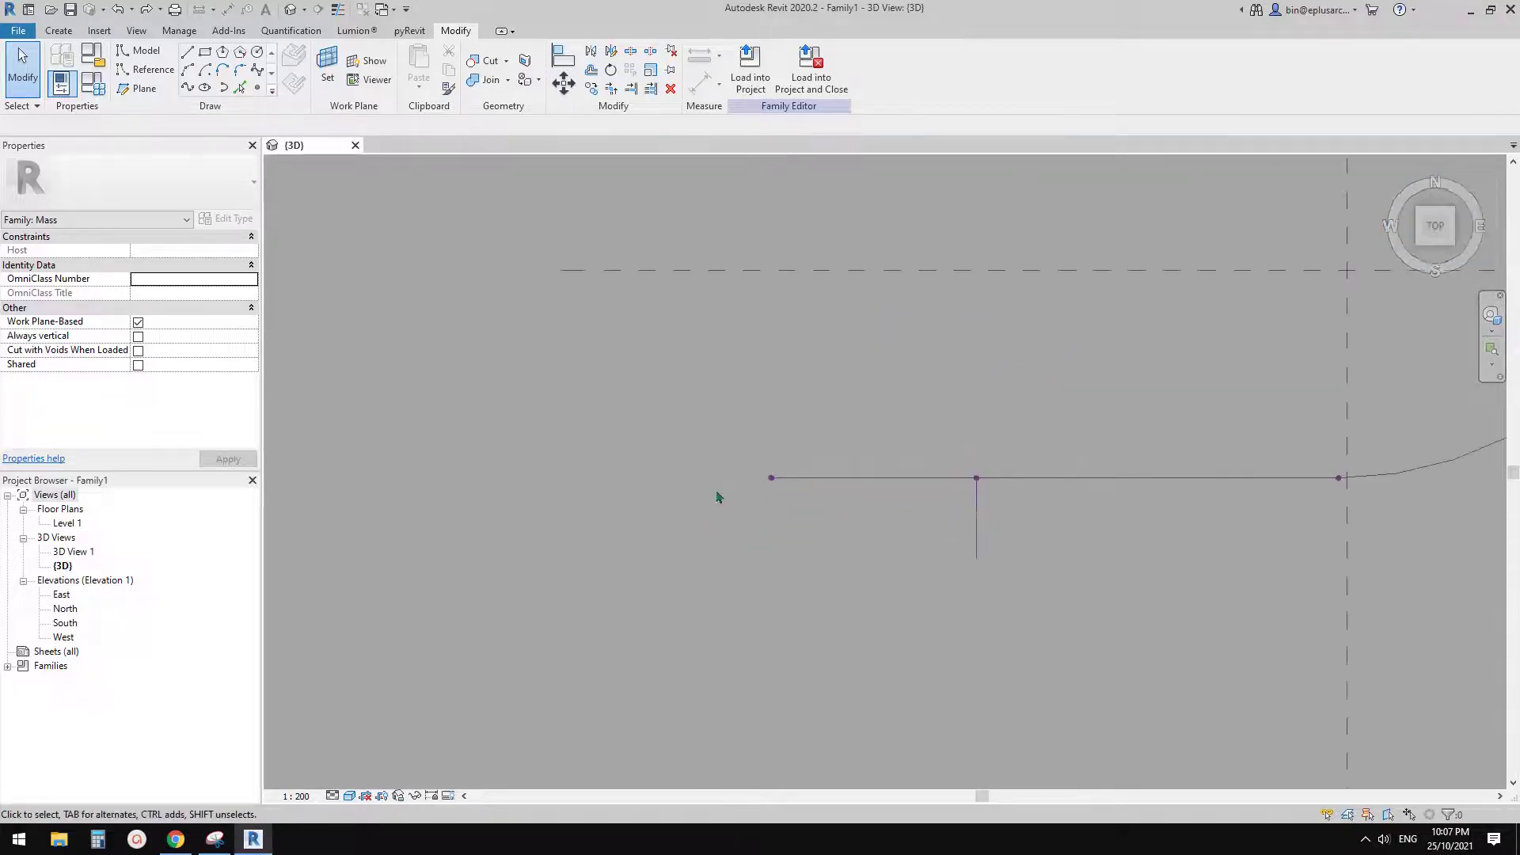
click(775, 480)
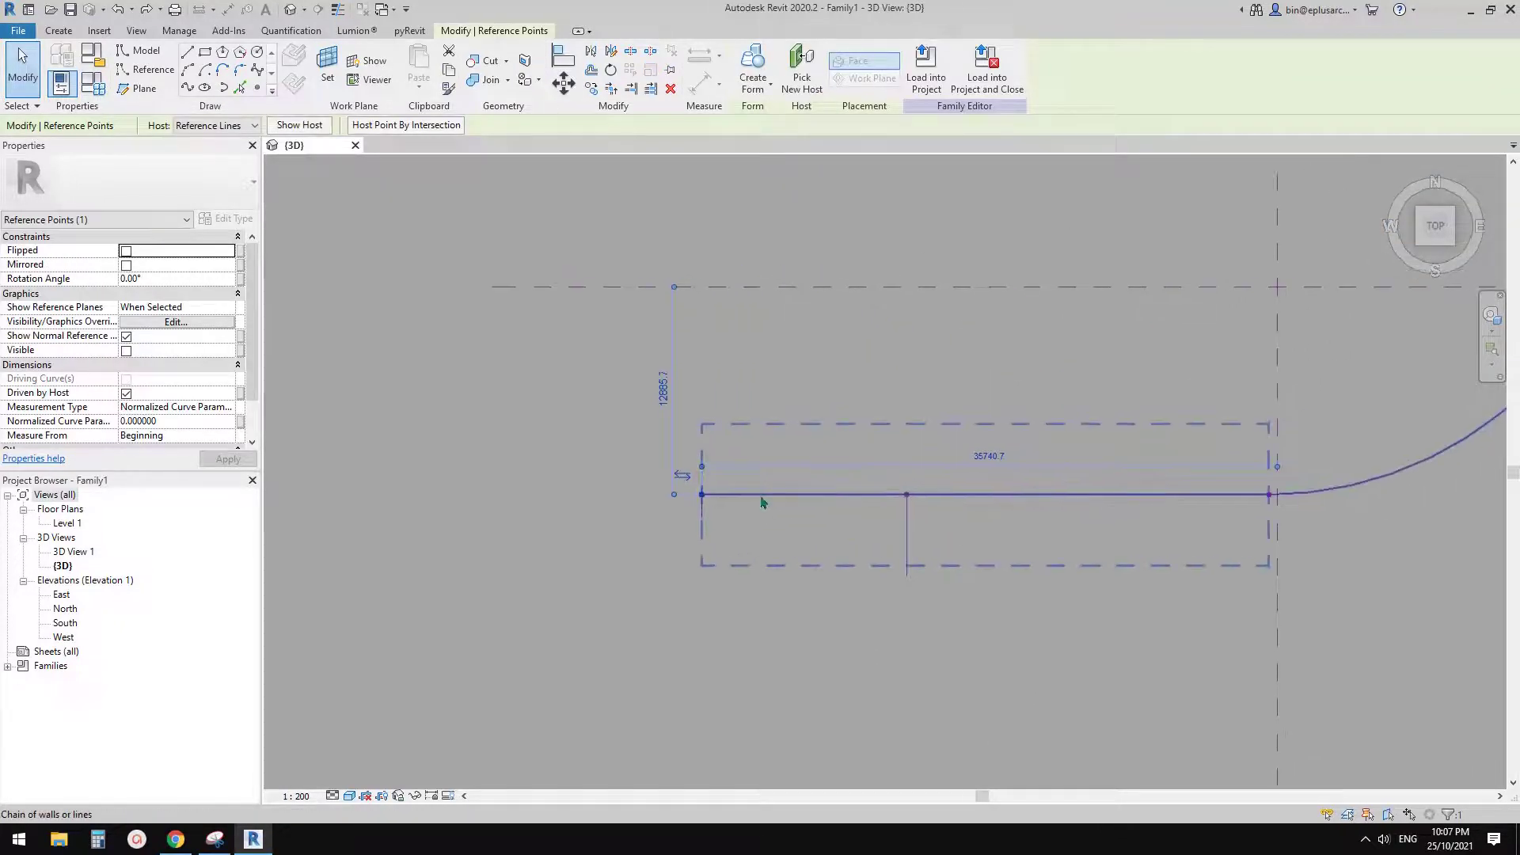
key(c)
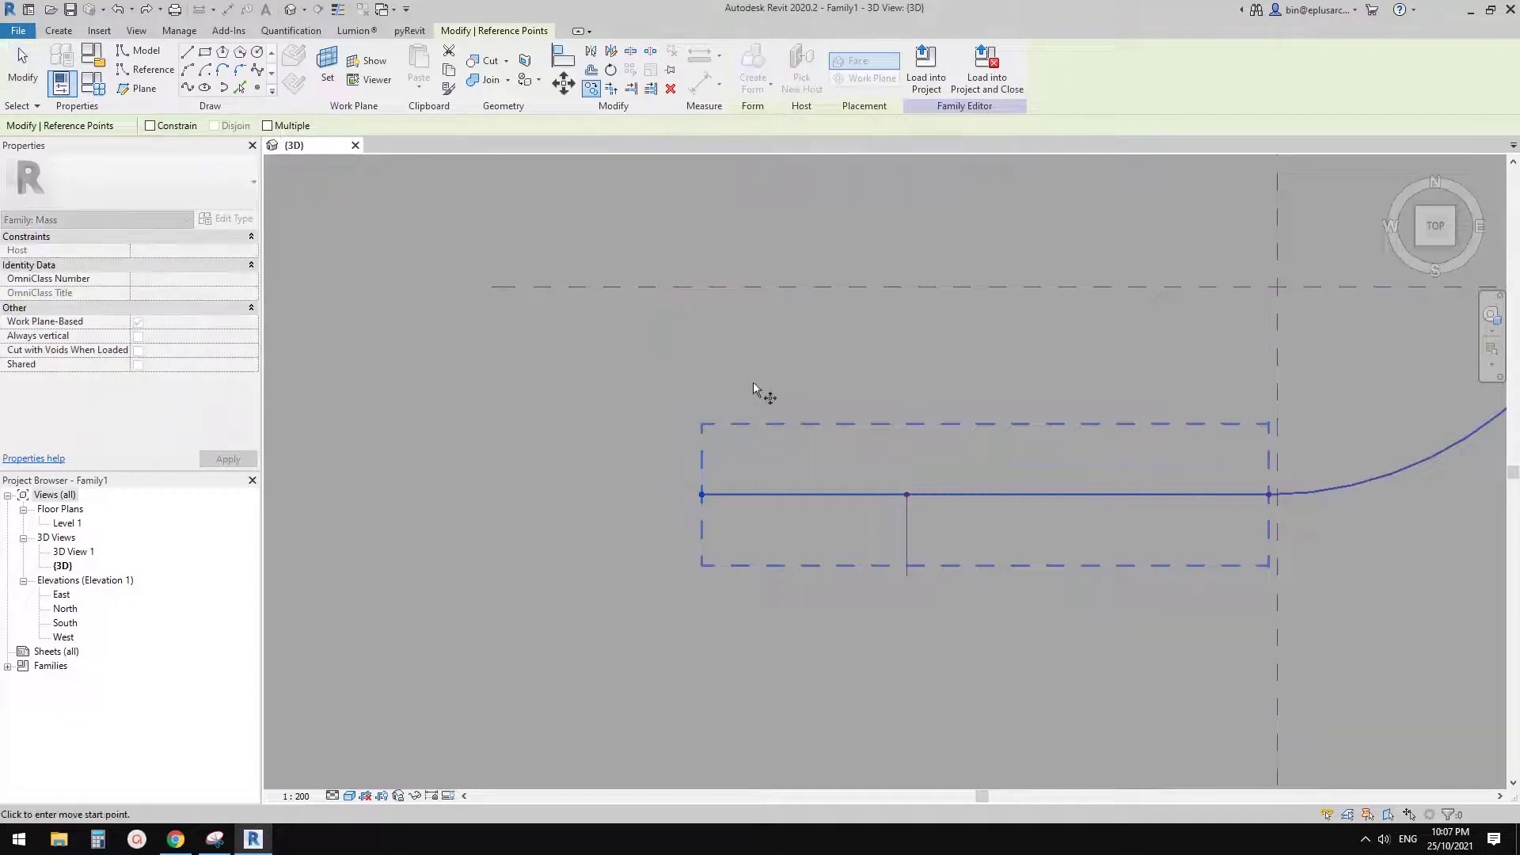
click(746, 373)
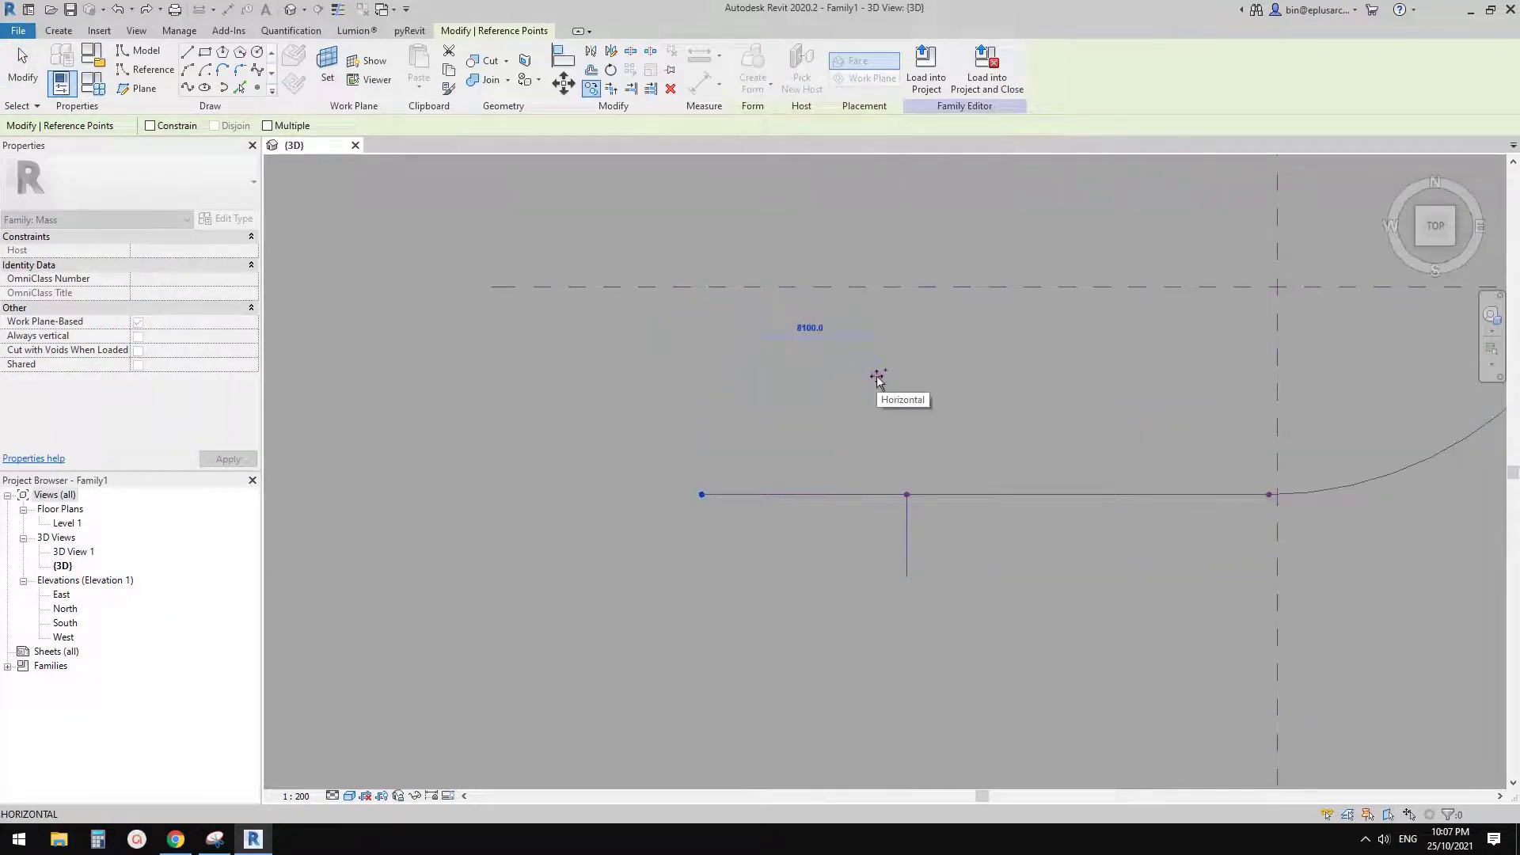
text(0)
key(Return)
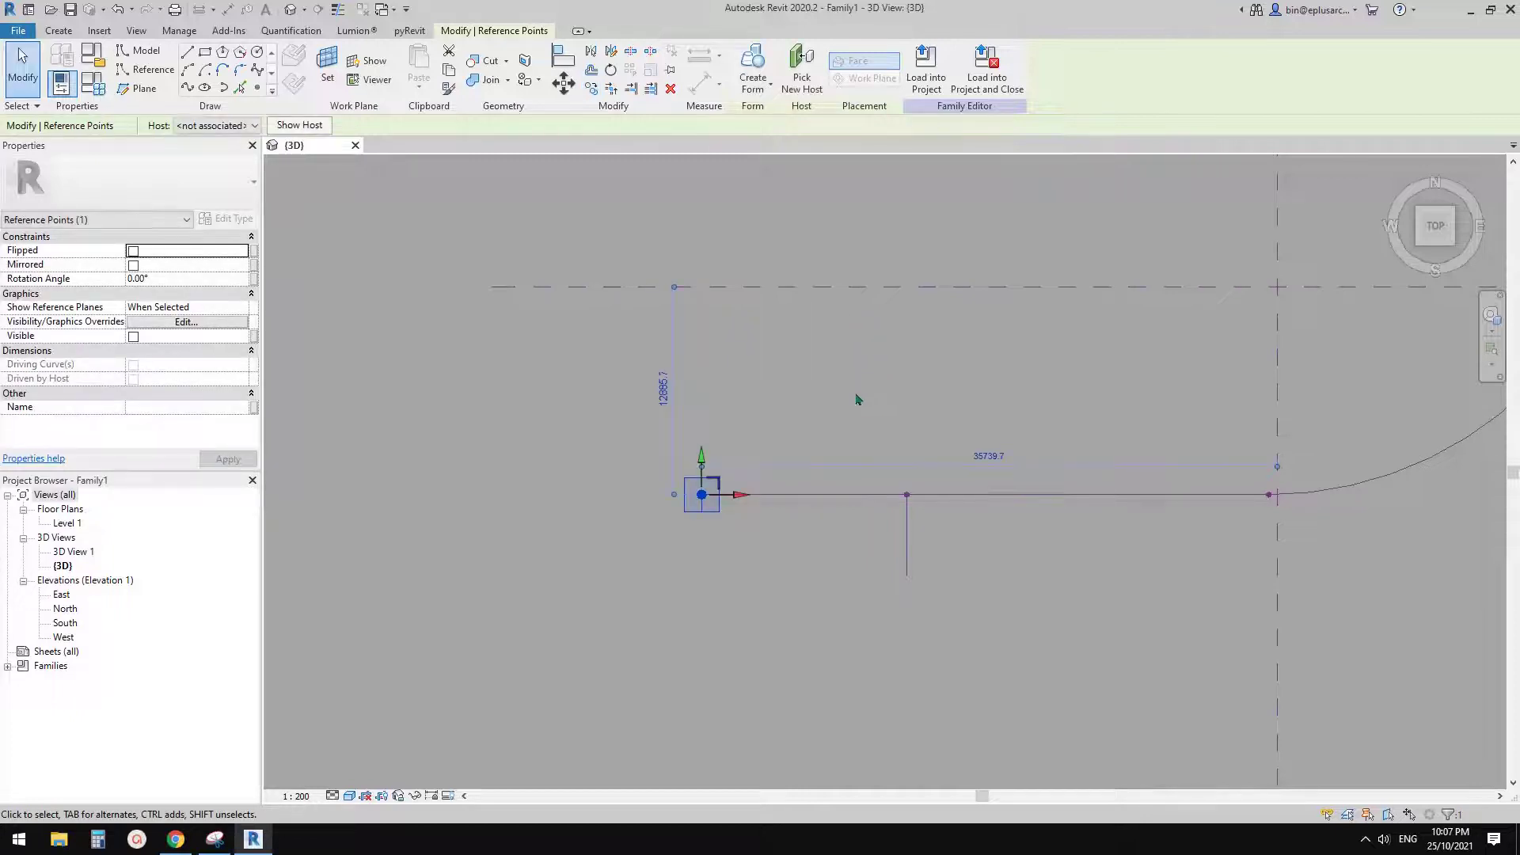
Copy the reference point at the first line-to-arc junction by a minimal horizontal distance, creating an unhosted point there
middle_drag(1181, 446, 871, 419)
key(Escape)
click(958, 469)
key(c)
key(o)
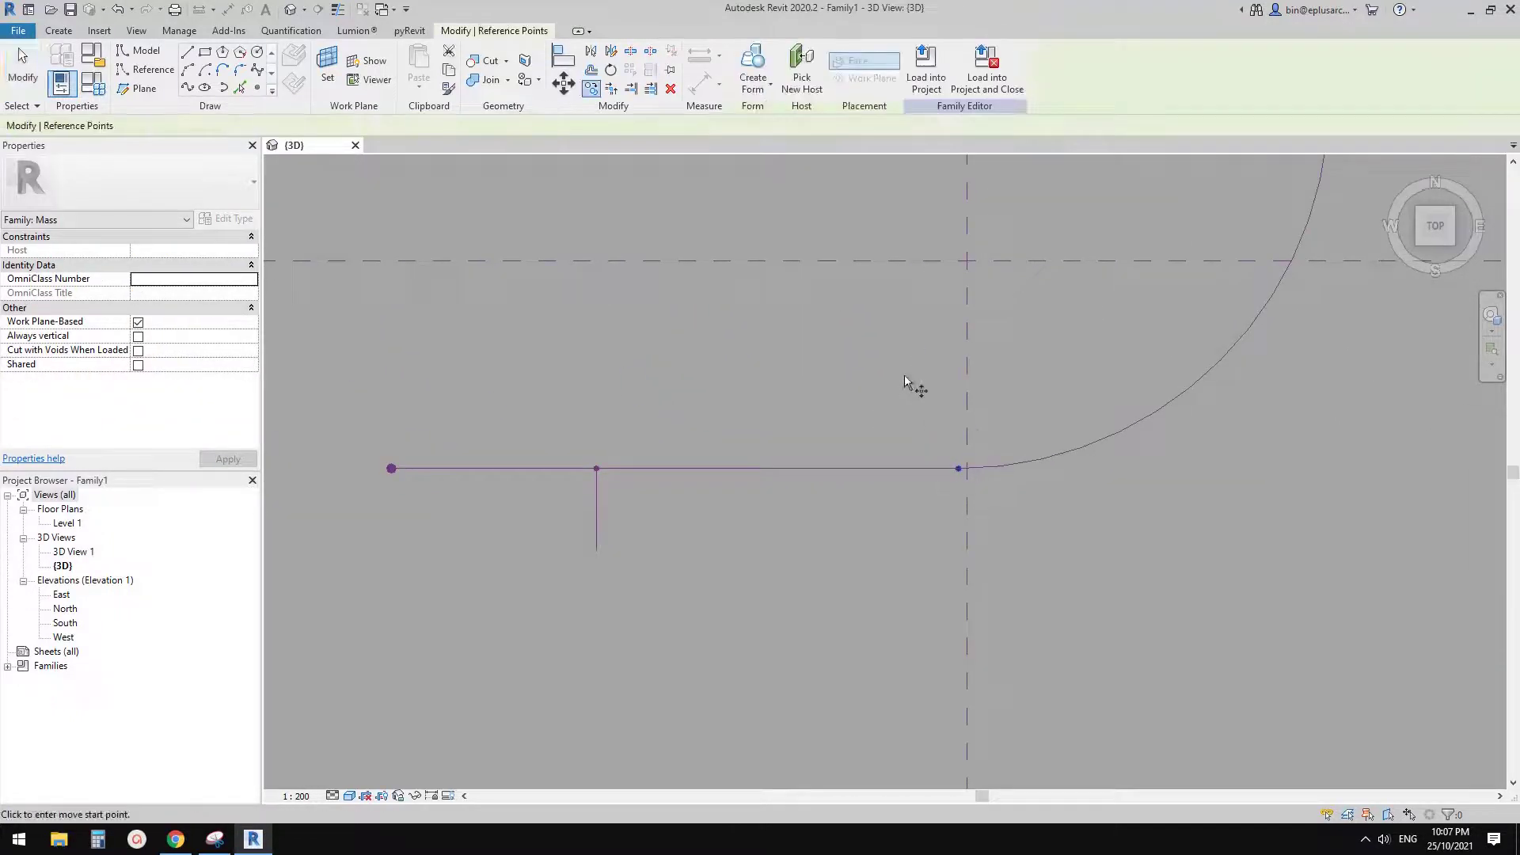
click(903, 375)
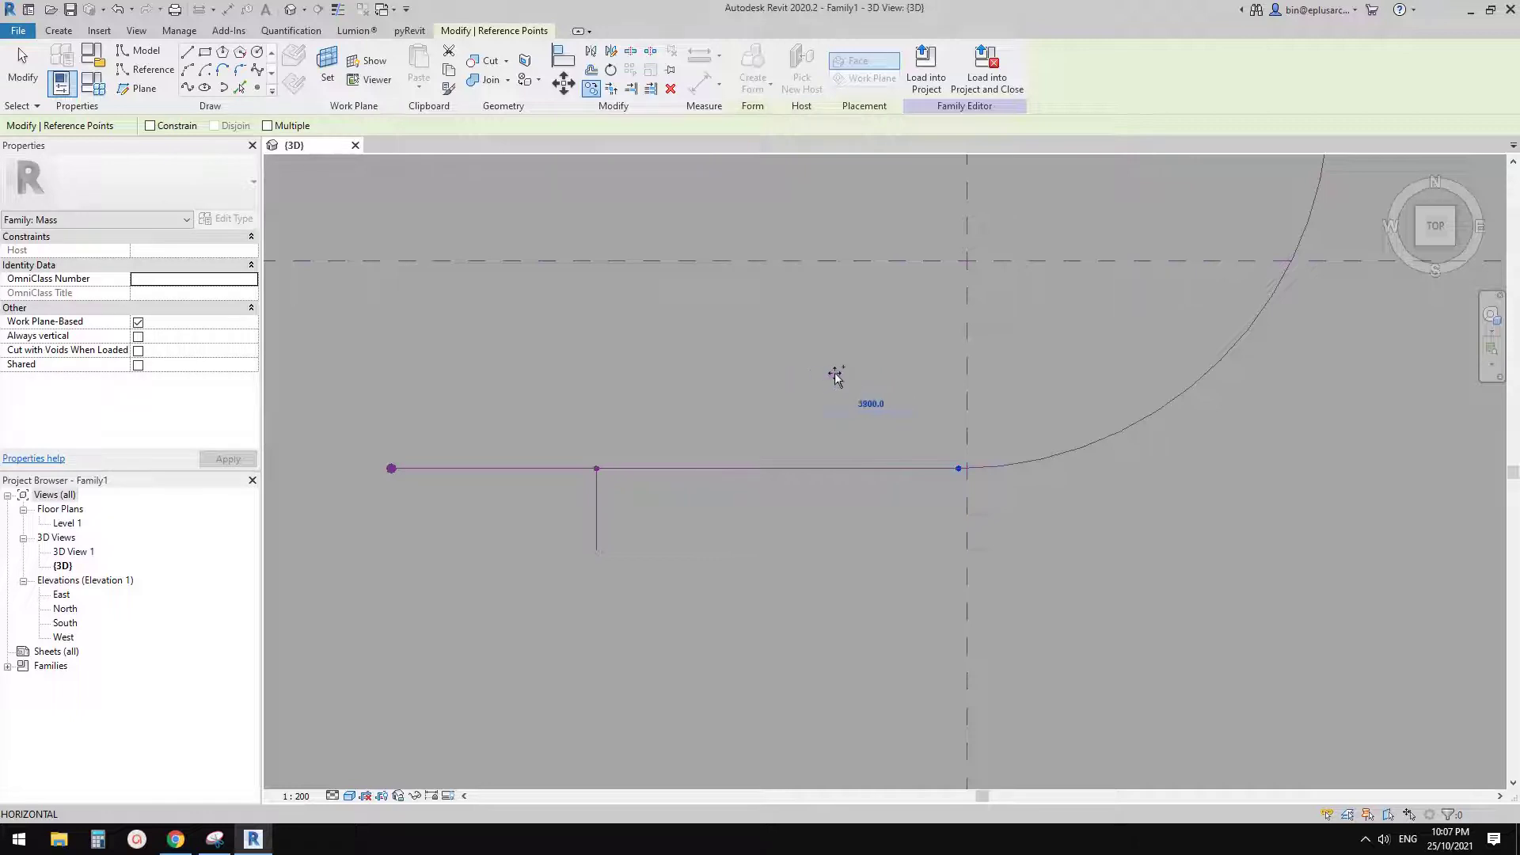
text(0)
key(Return)
click(1027, 406)
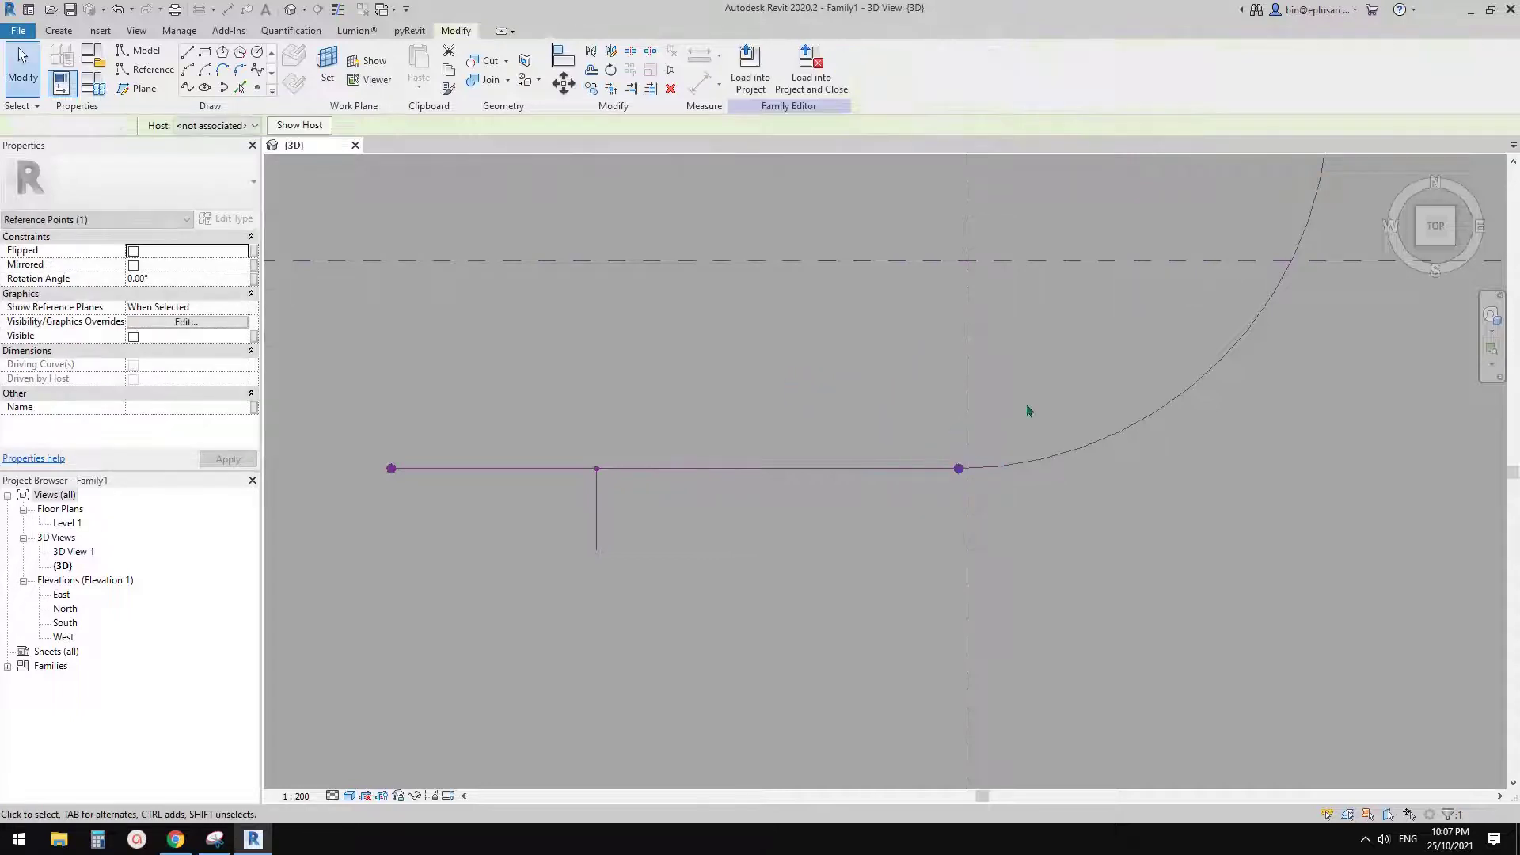
key(Escape)
Copy the reference point at the arc's second junction 10 mm along the path, creating an unhosted point there
middle_drag(1333, 325, 1051, 569)
drag(1053, 347, 1089, 355)
middle_drag(1102, 366, 998, 452)
key(c)
key(o)
click(1065, 414)
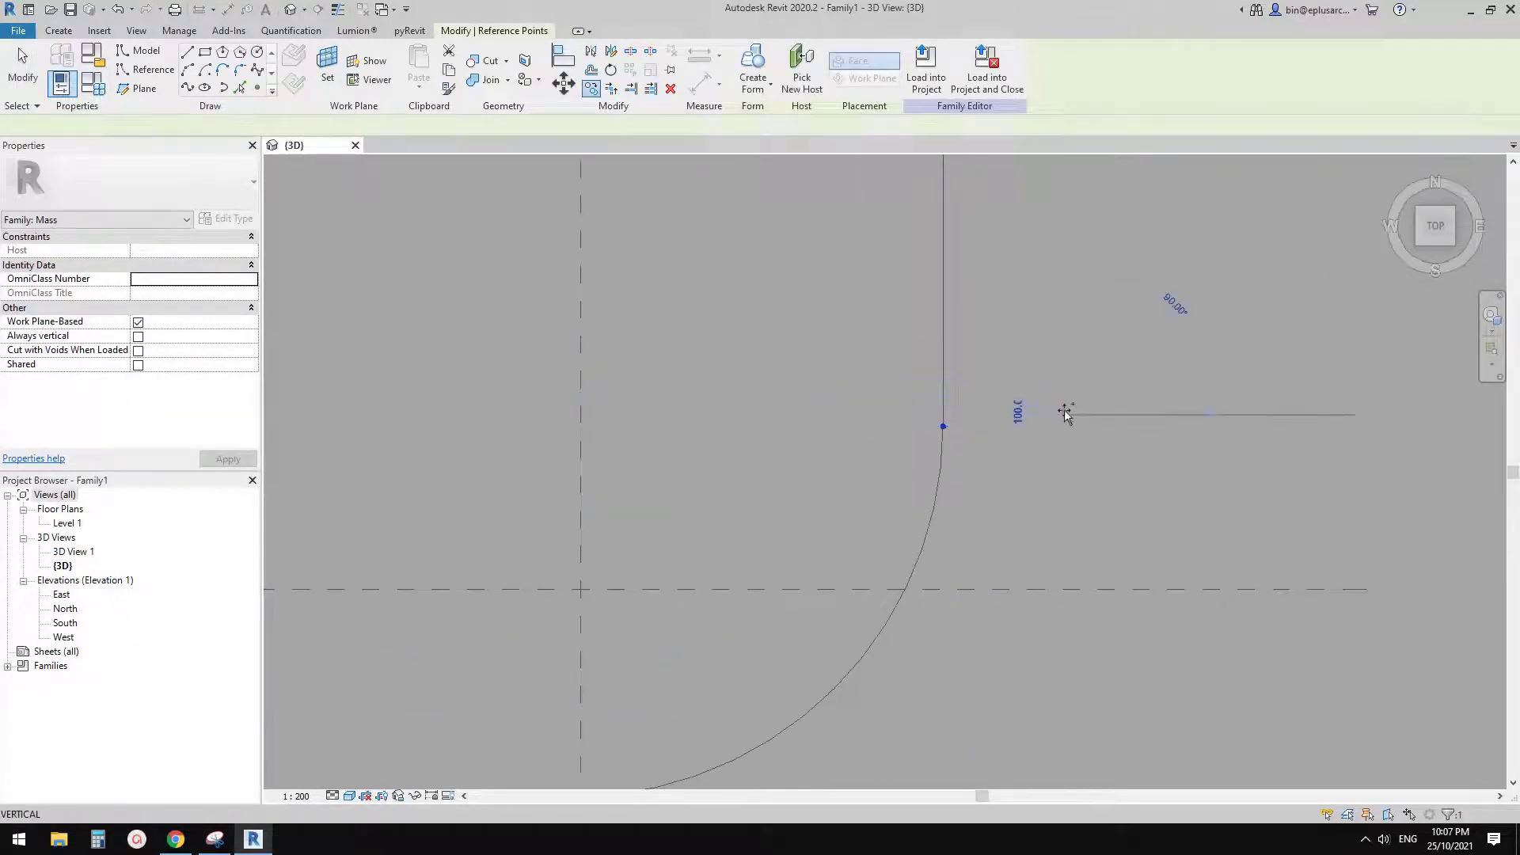
text(10)
key(Return)
key(Escape)
Copy the reference point at the path's far endpoint 10 mm along the straight segment as an unhosted point
middle_drag(1092, 328, 1017, 663)
drag(827, 300, 927, 365)
key(c)
key(o)
click(964, 342)
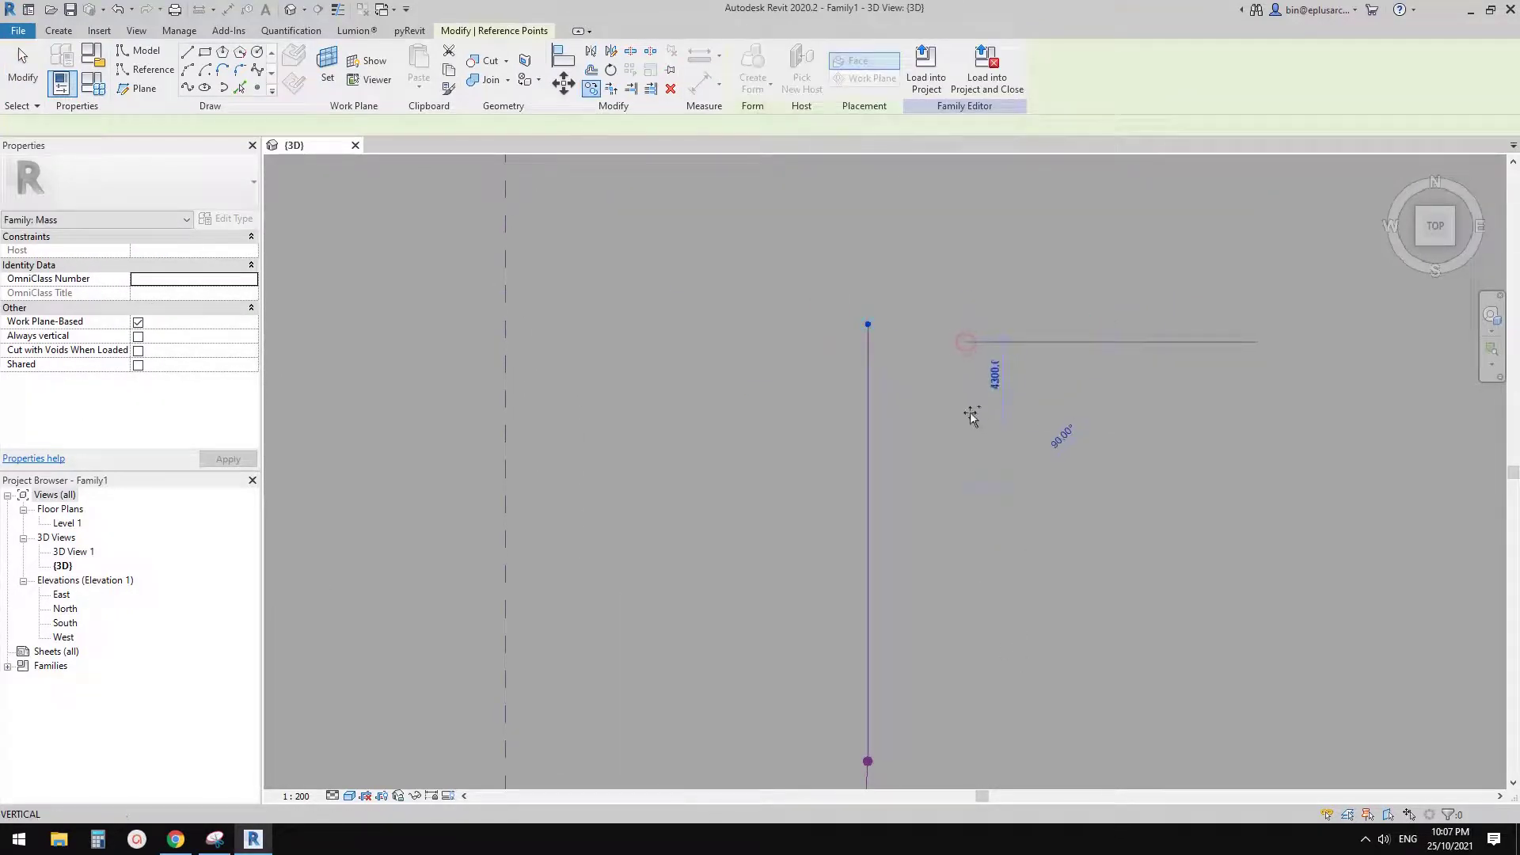
text(10)
key(Return)
scroll(966, 428, down, 1)
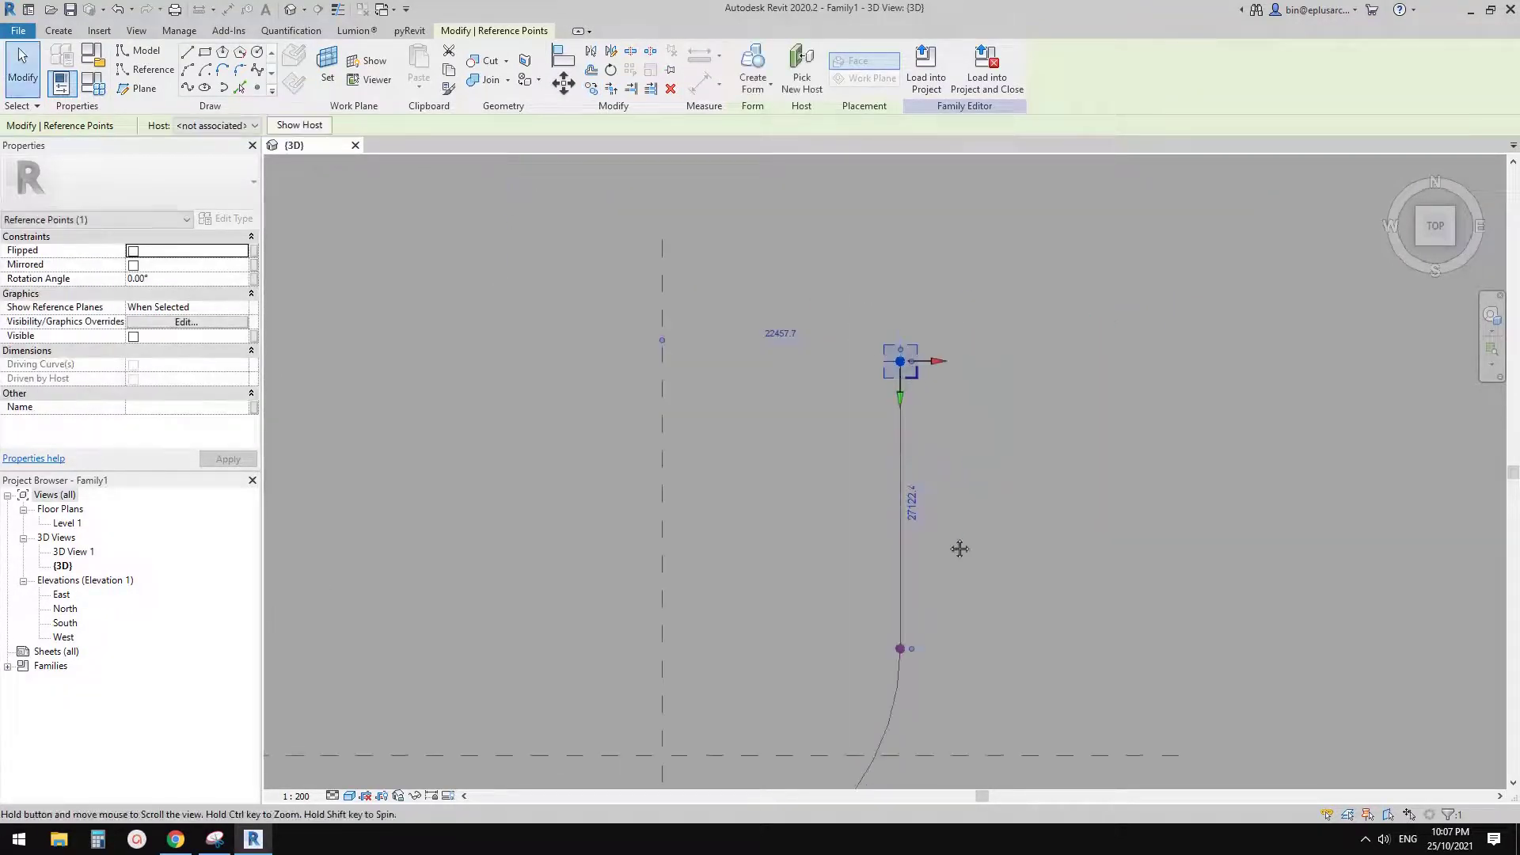
middle_drag(958, 547, 1018, 403)
scroll(999, 408, down, 1)
middle_drag(892, 523, 931, 482)
key(Escape)
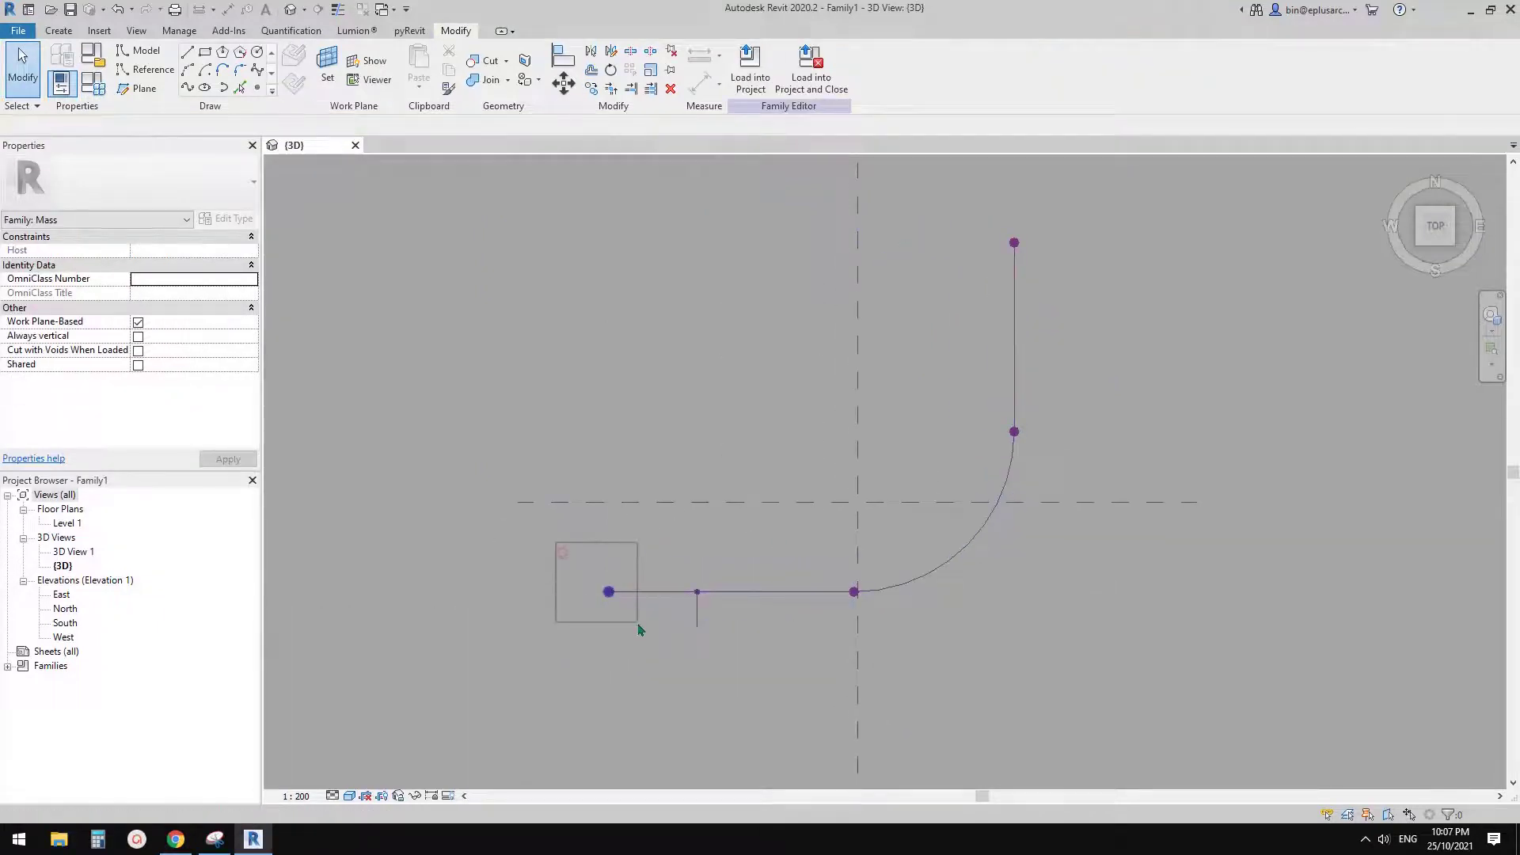
Try to create a spline through the eight reference points at the path's ends and junctions, and undo it
drag(640, 630, 640, 629)
ctrl+drag(826, 557, 881, 611)
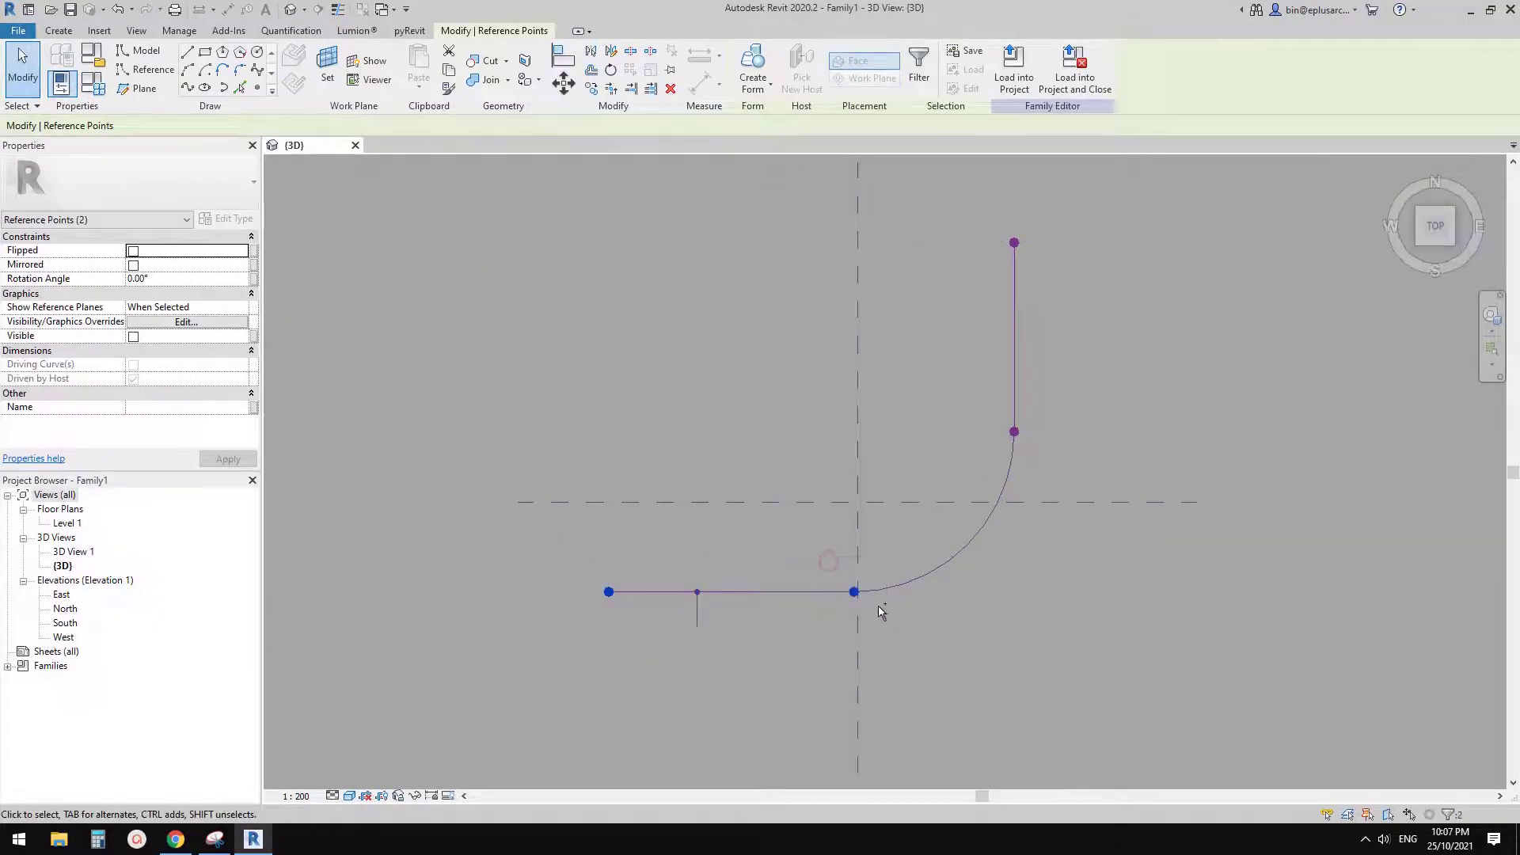
ctrl+drag(986, 398, 1033, 458)
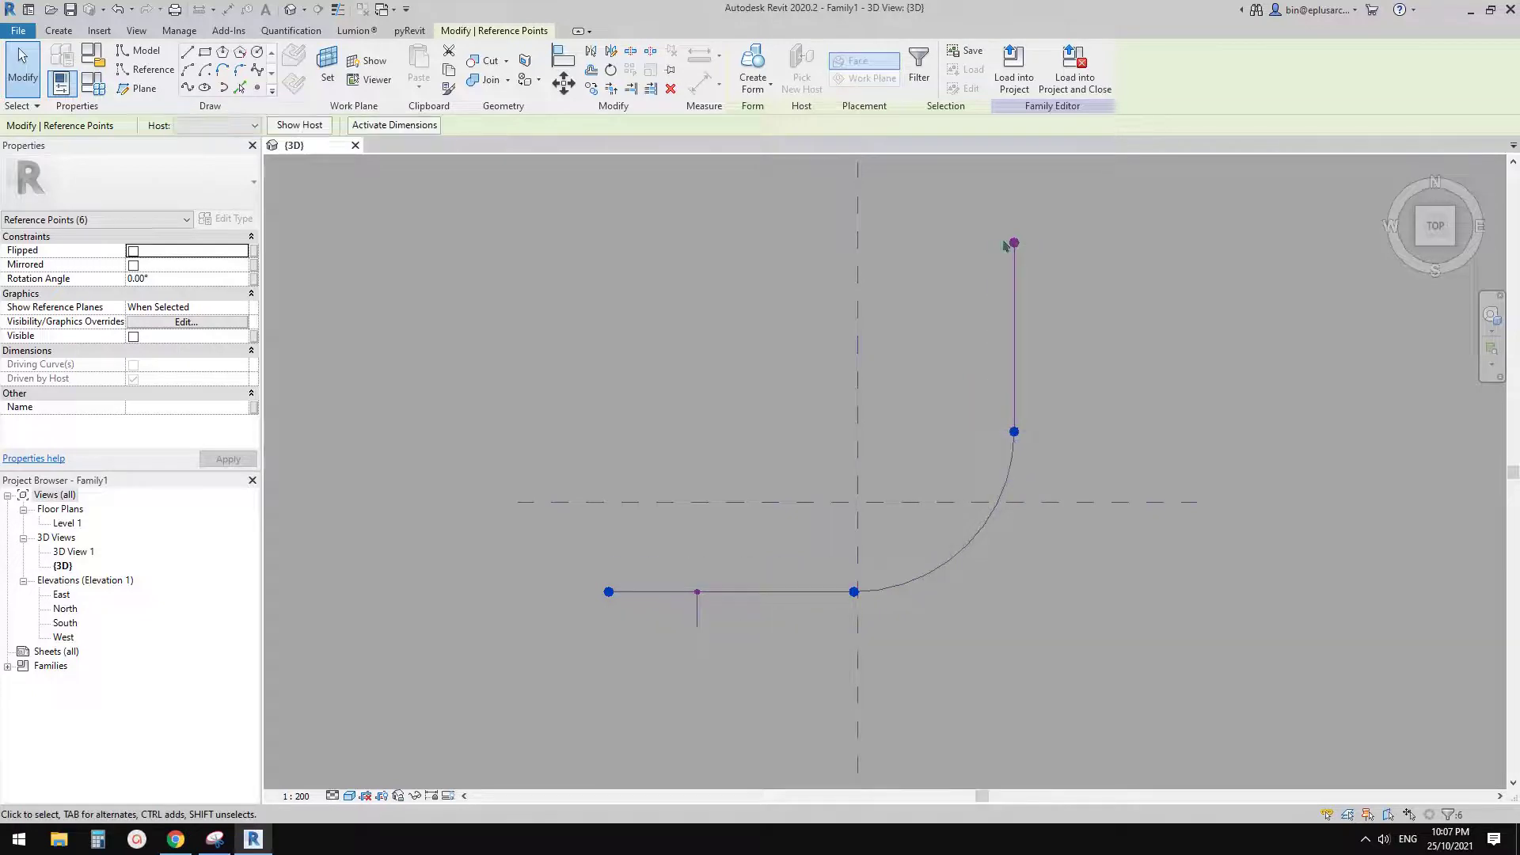
ctrl+drag(1049, 274, 1049, 273)
click(188, 87)
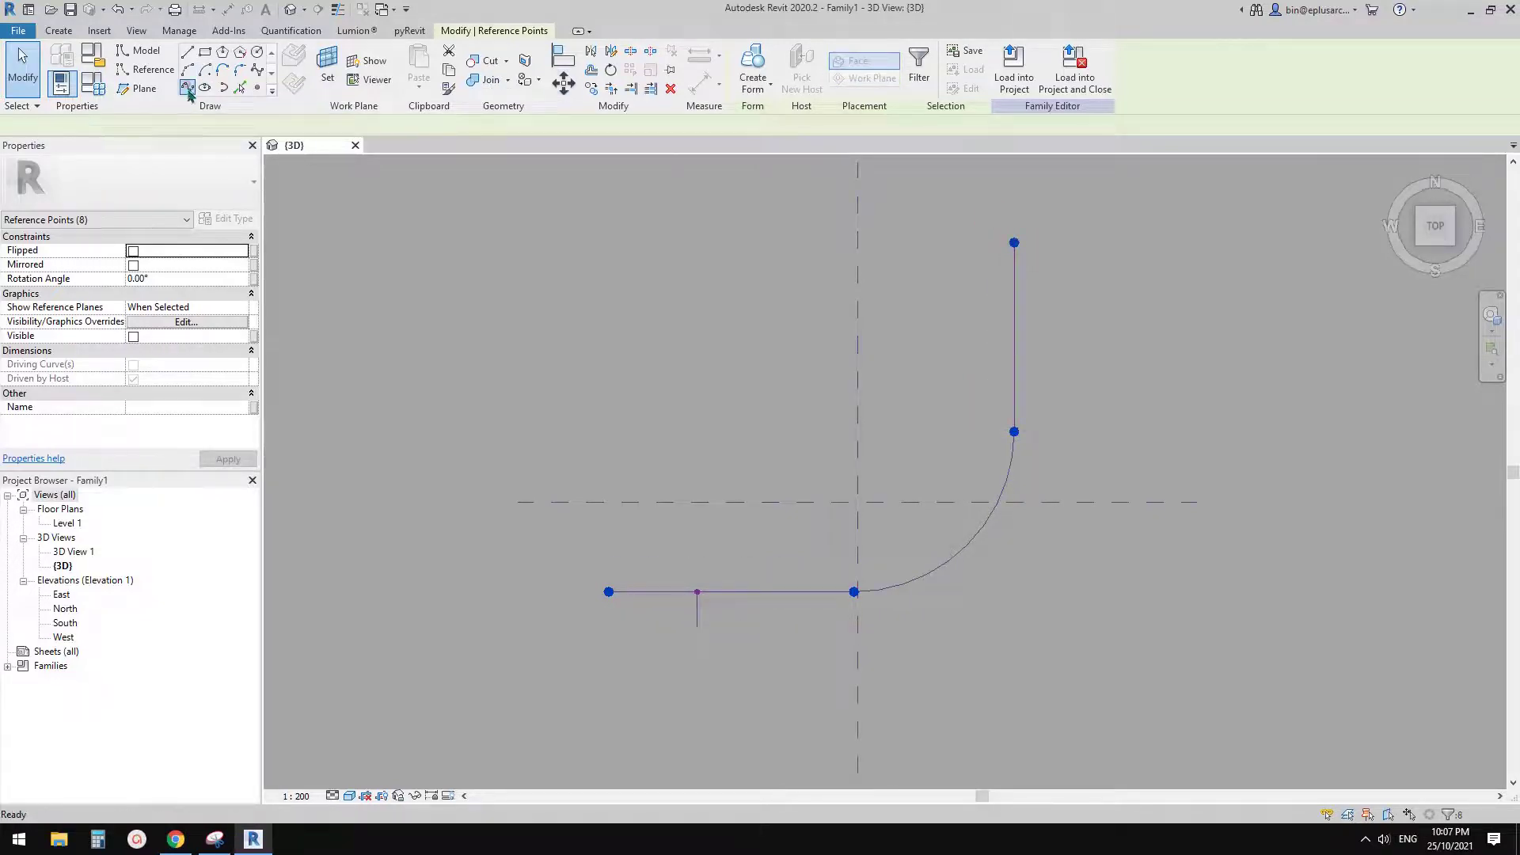
scroll(711, 453, down, 1)
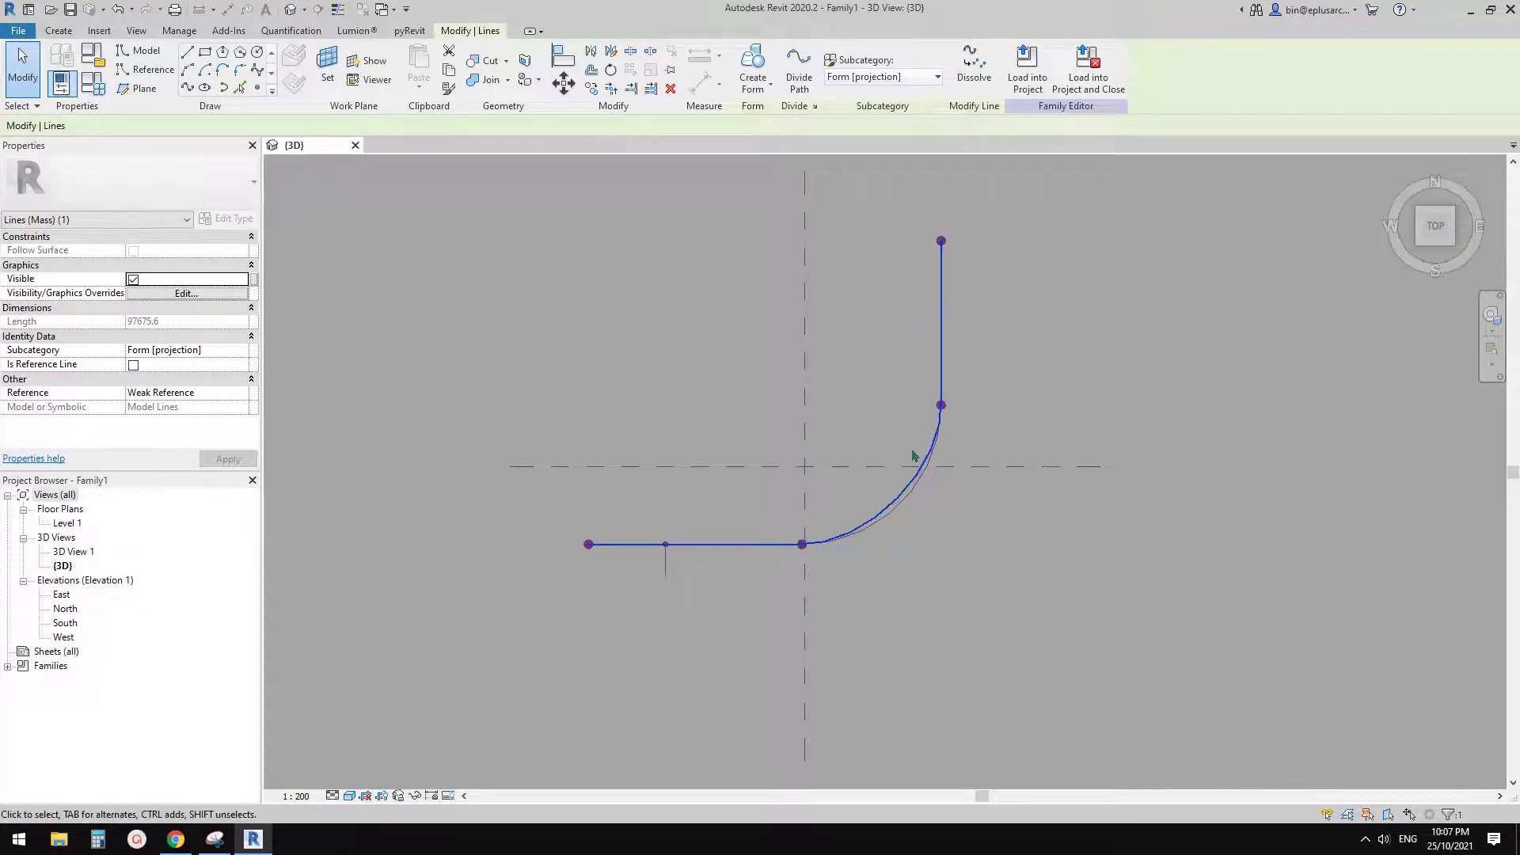
scroll(892, 526, up, 2)
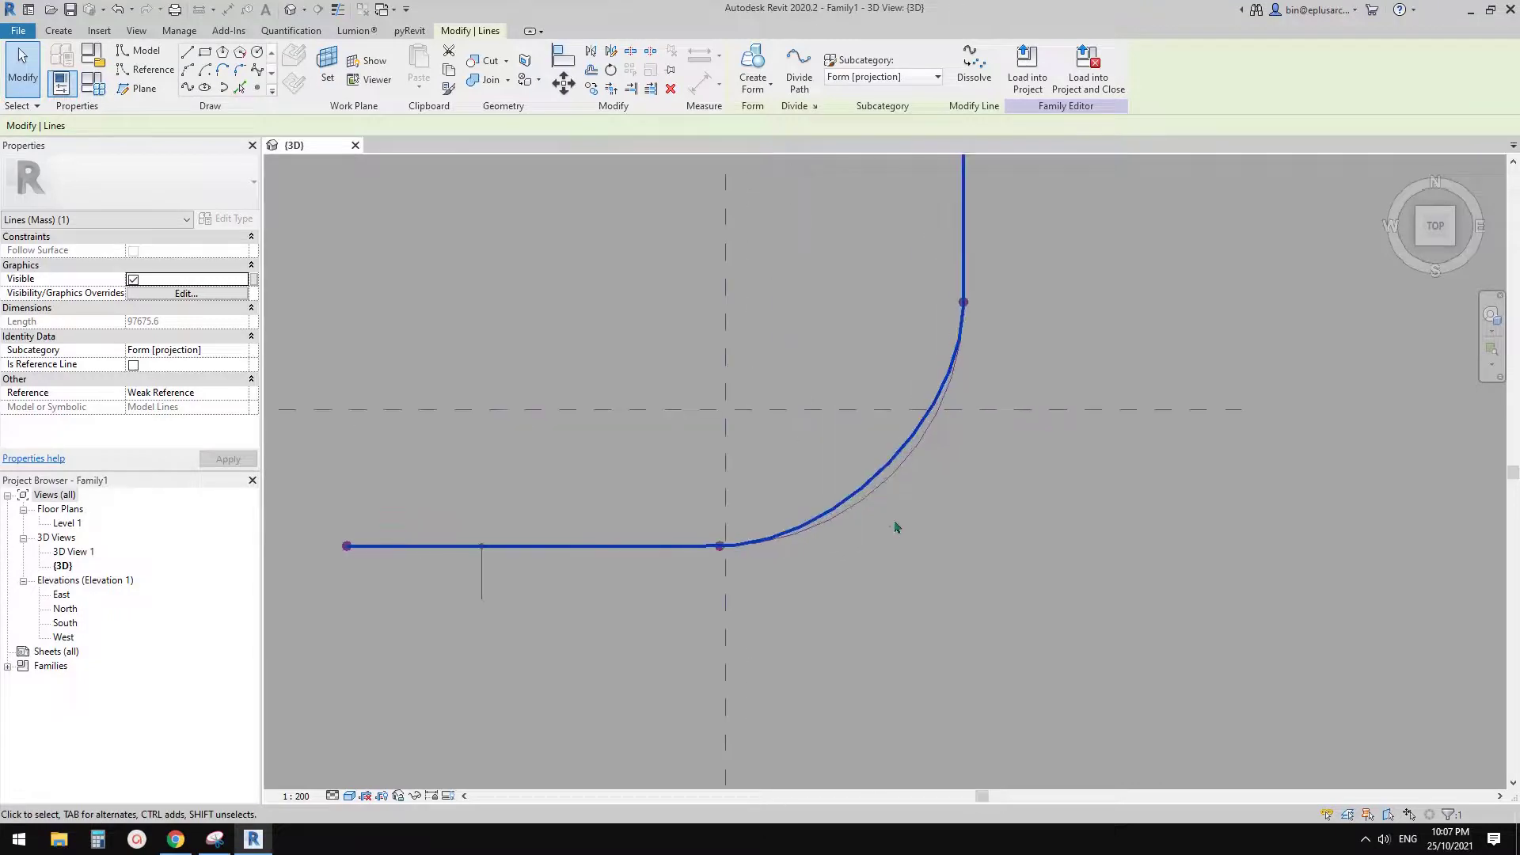
key(Tab)
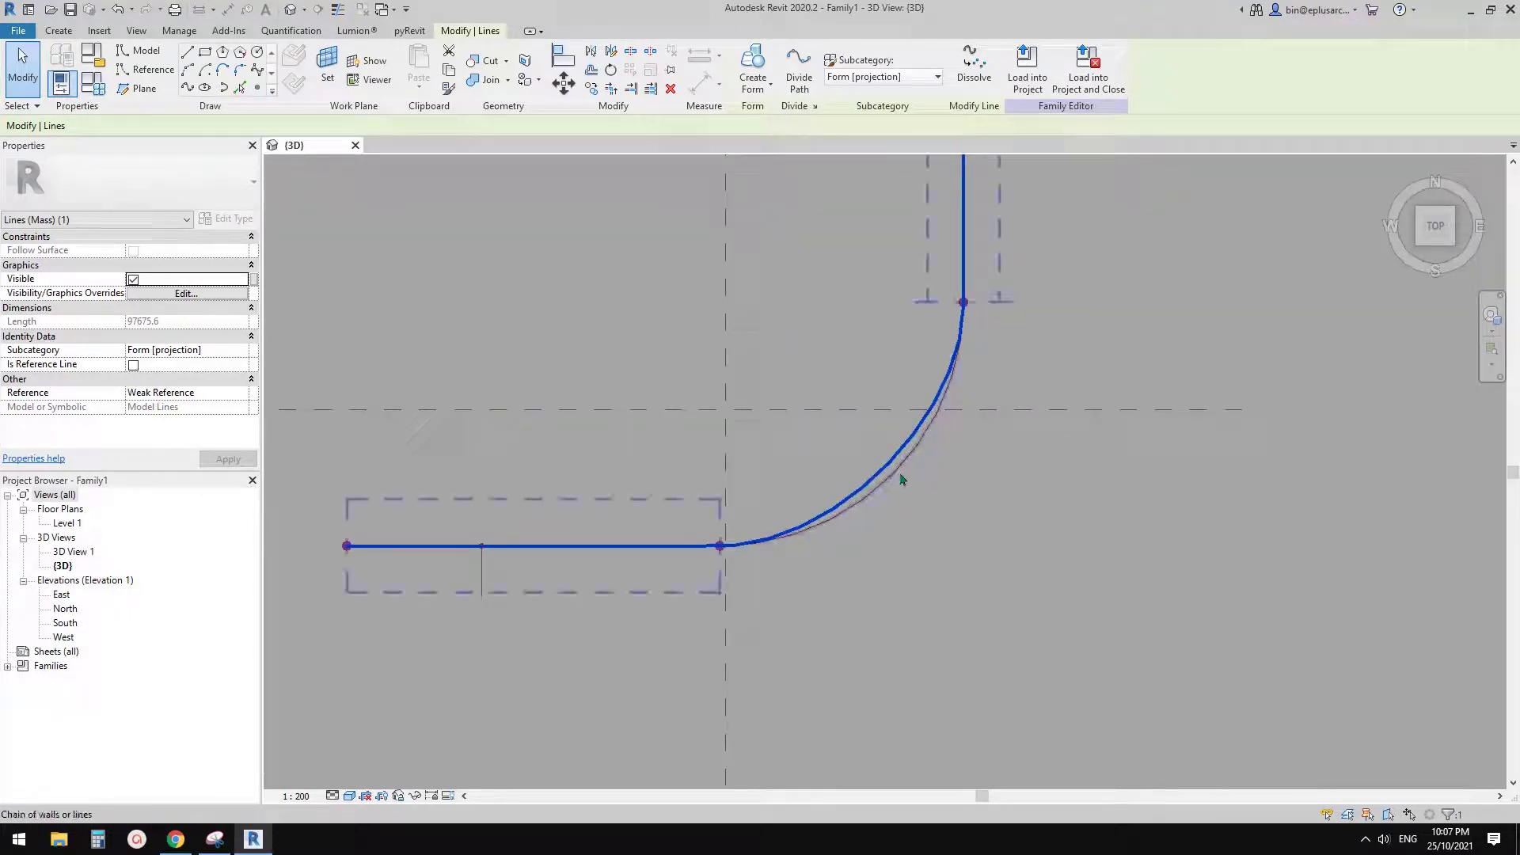
scroll(974, 530, down, 2)
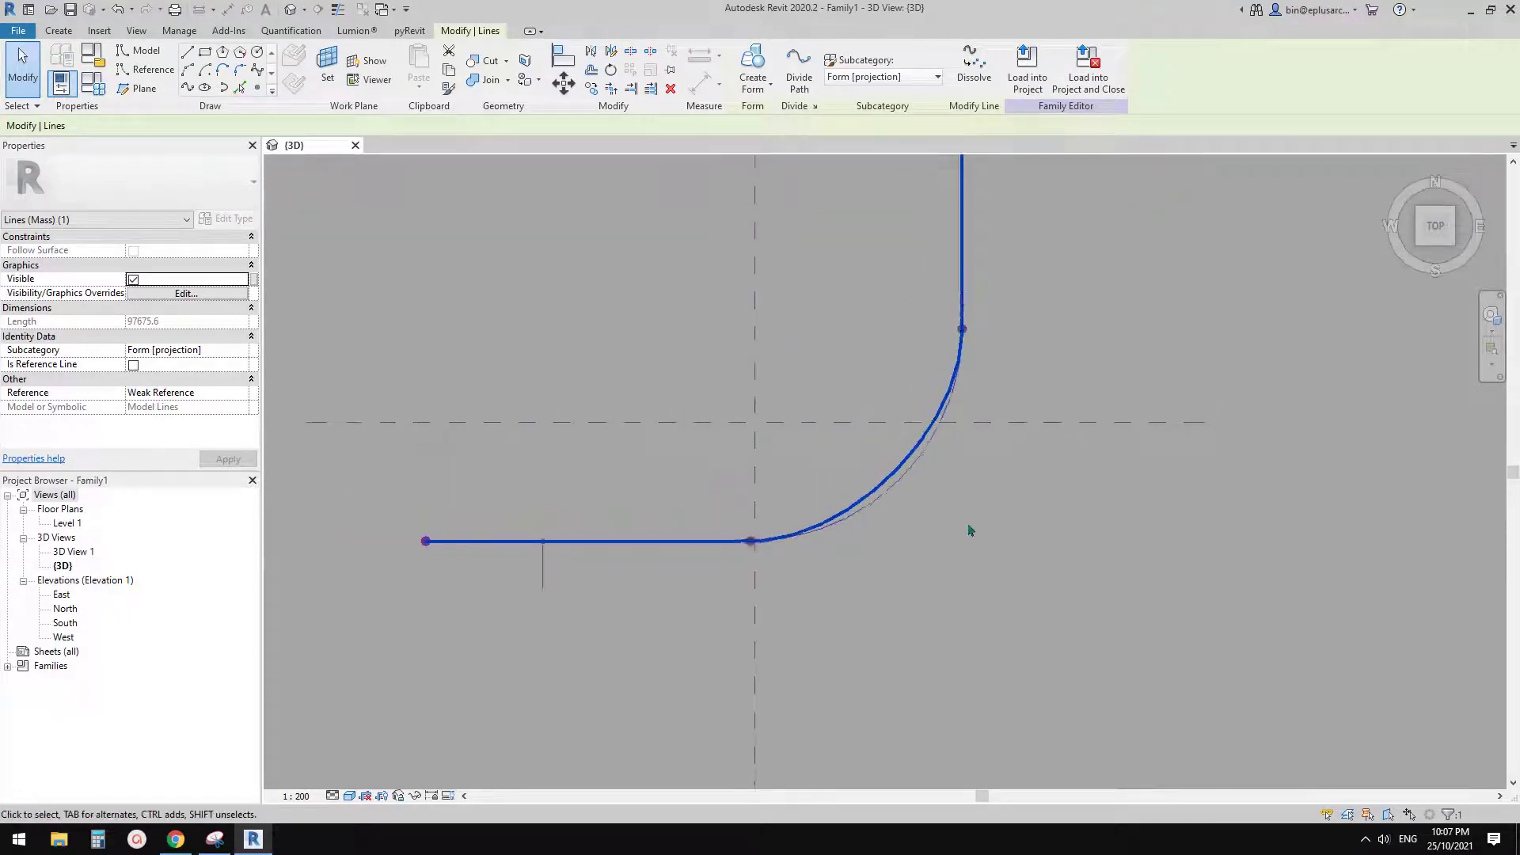
key(ctrl+z)
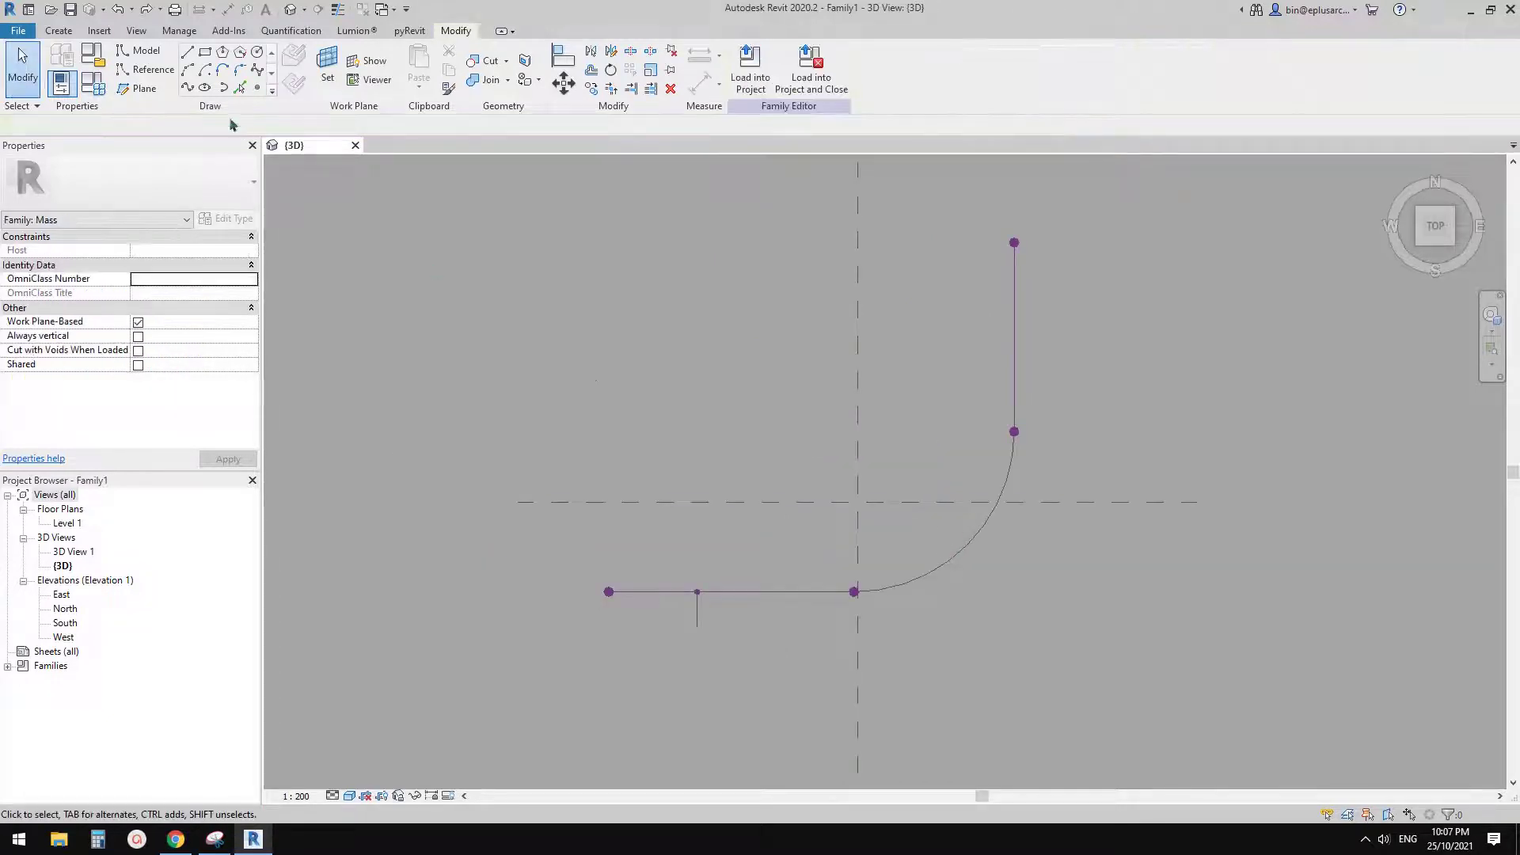
Place a reference point at the midpoint of the path's arc and finish point placement
click(257, 89)
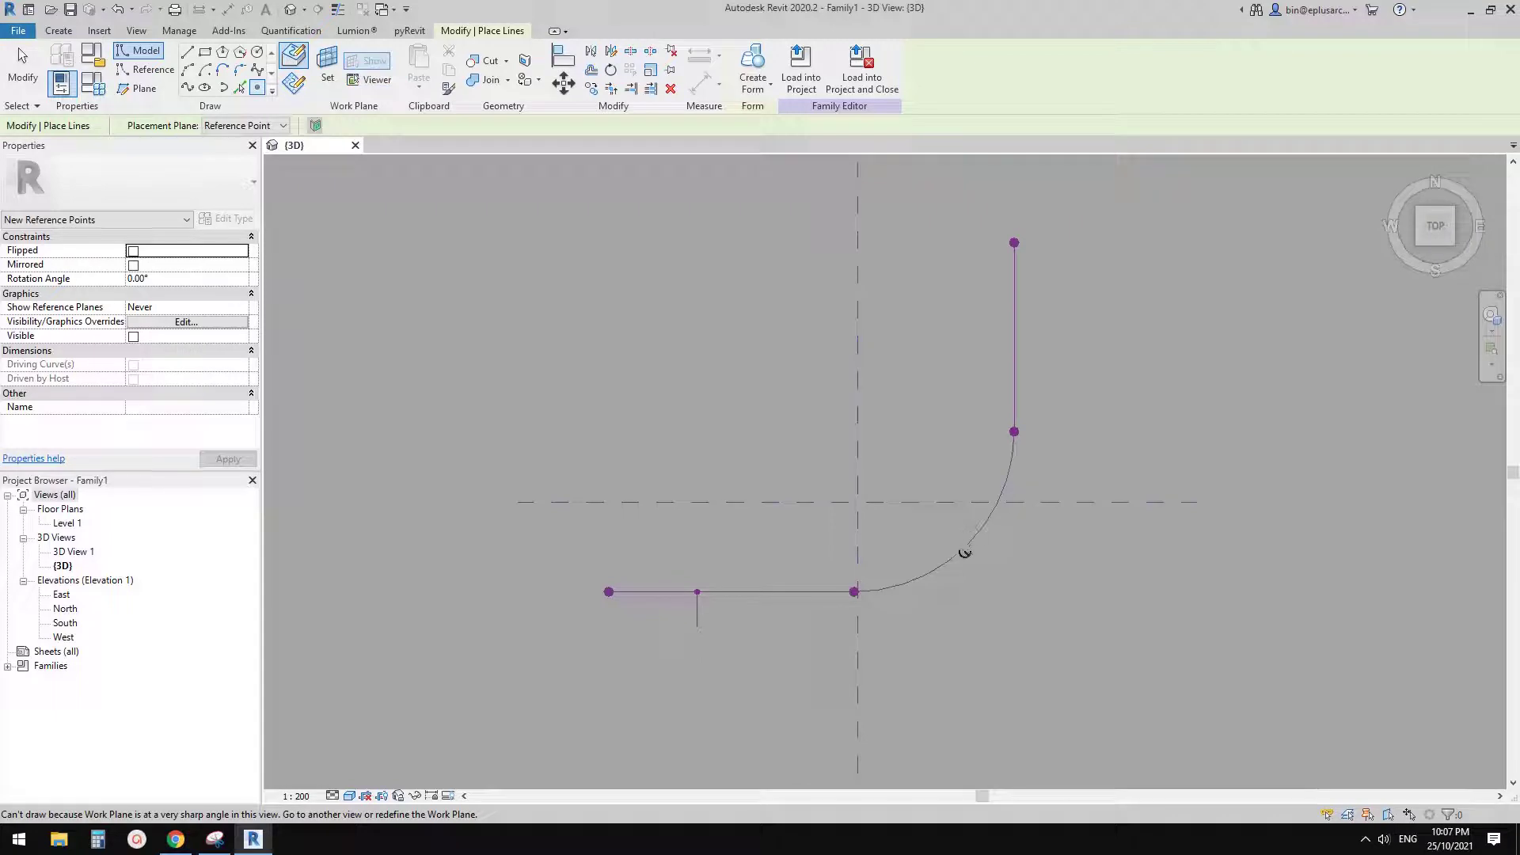
shift+middle_drag(962, 545, 974, 592)
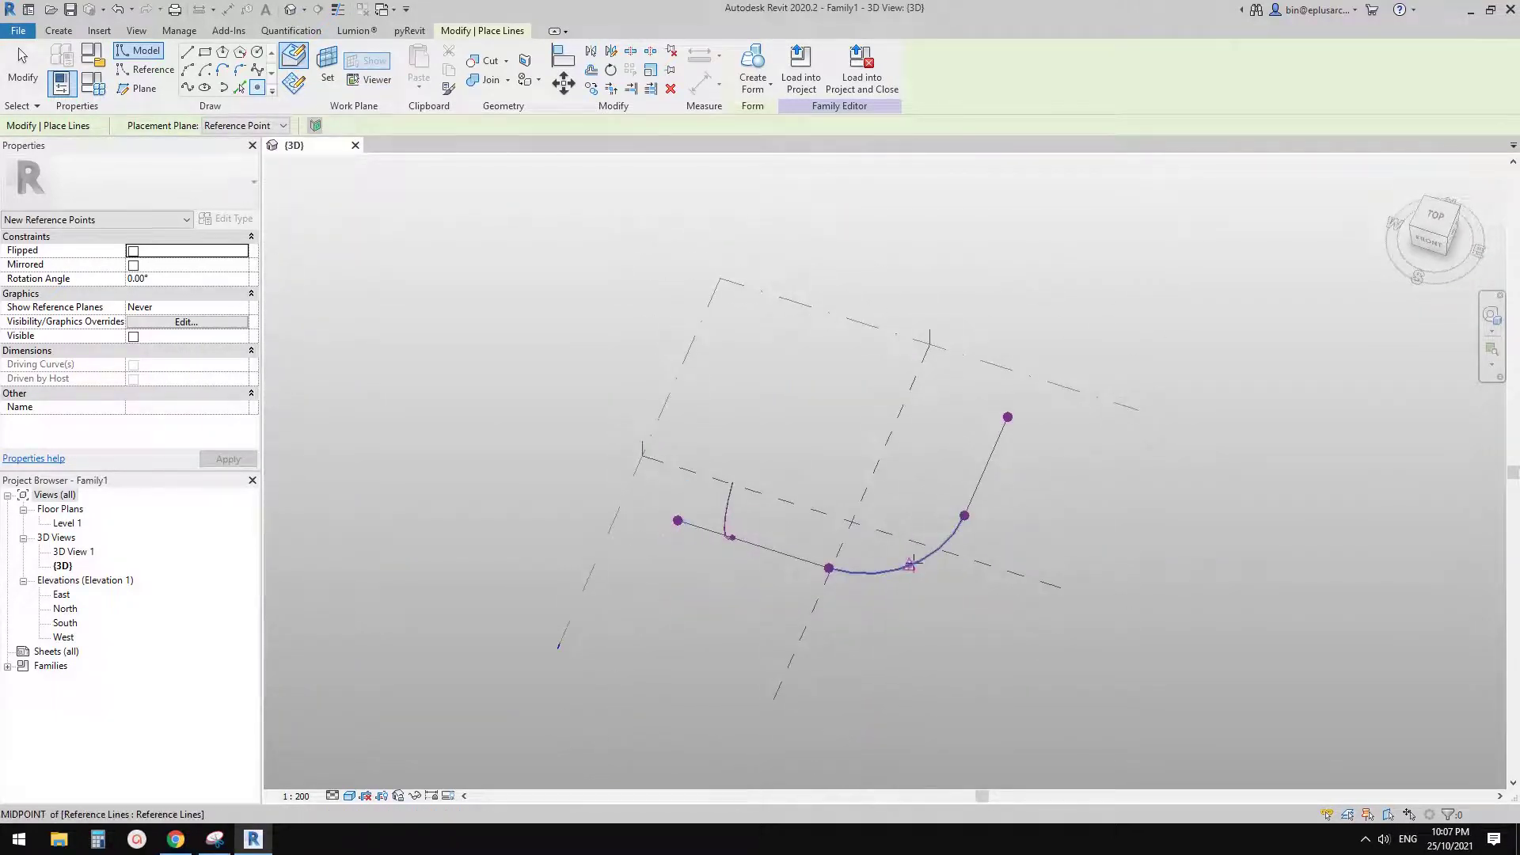
scroll(906, 556, up, 3)
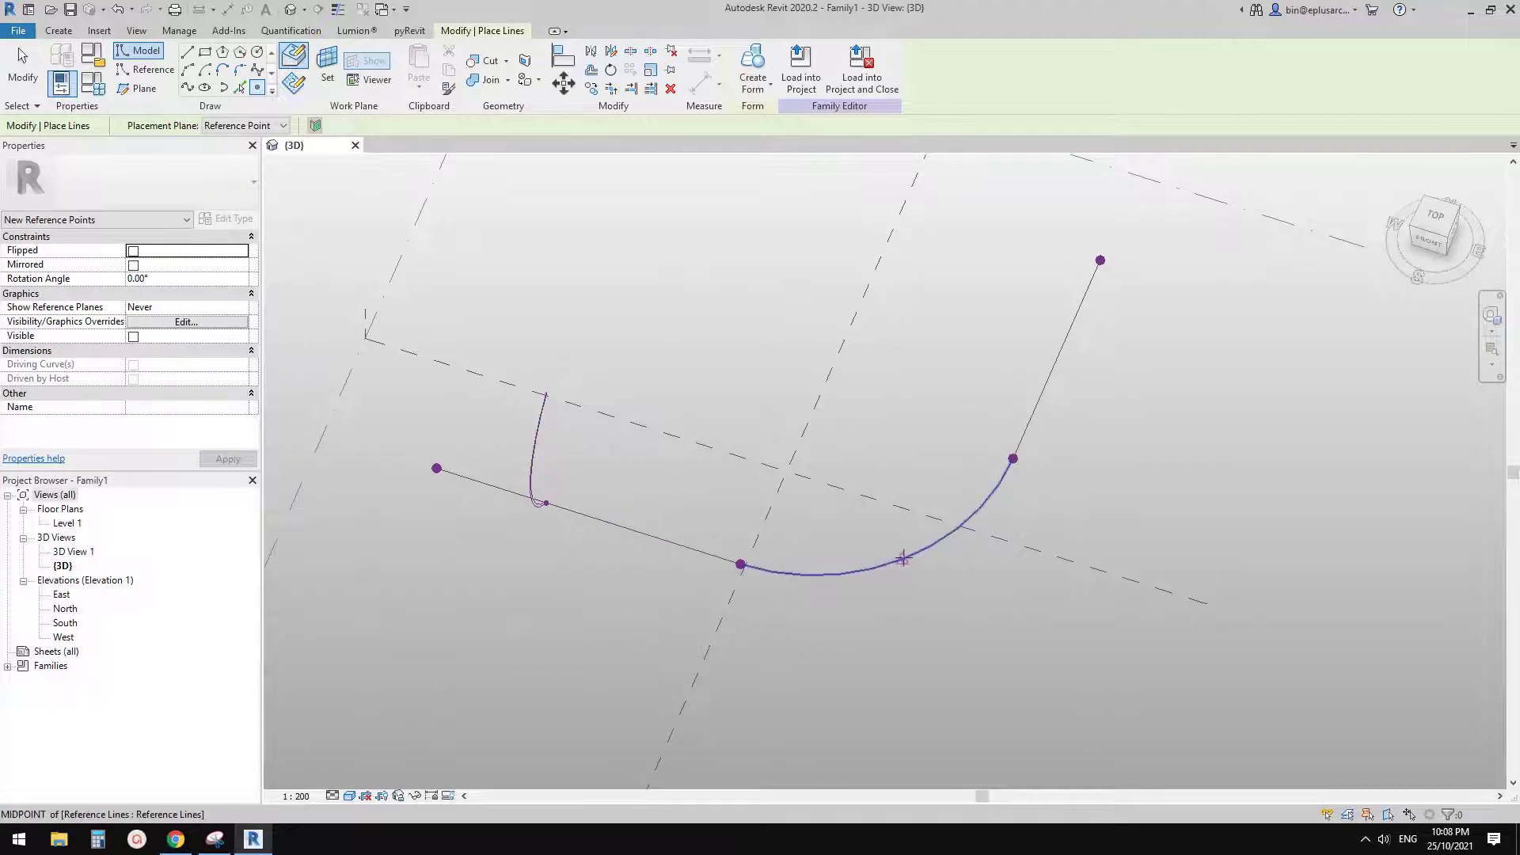
click(902, 559)
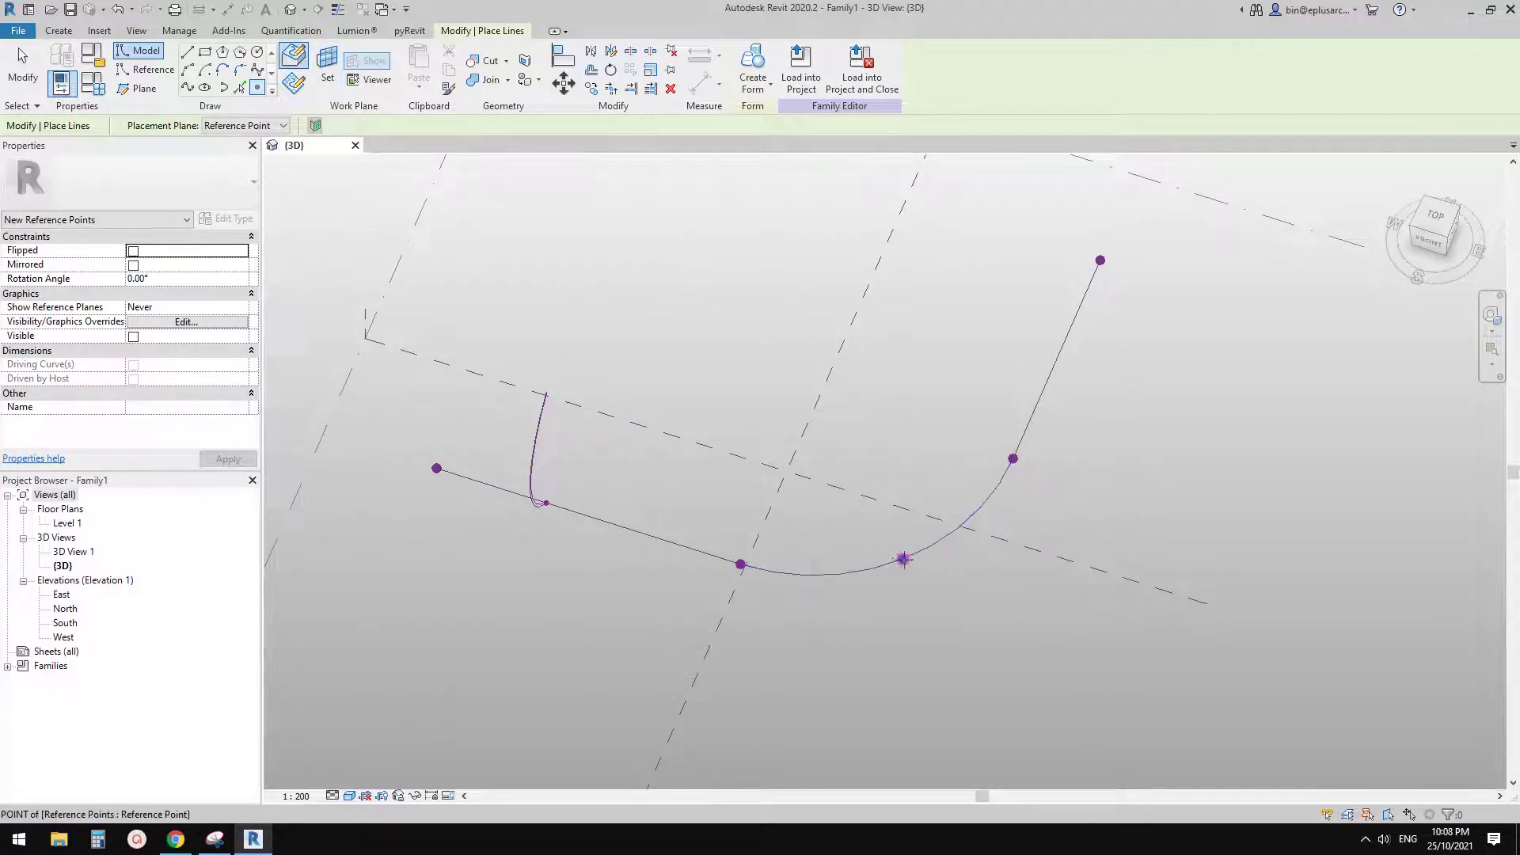
key(Escape)
key(Escape)
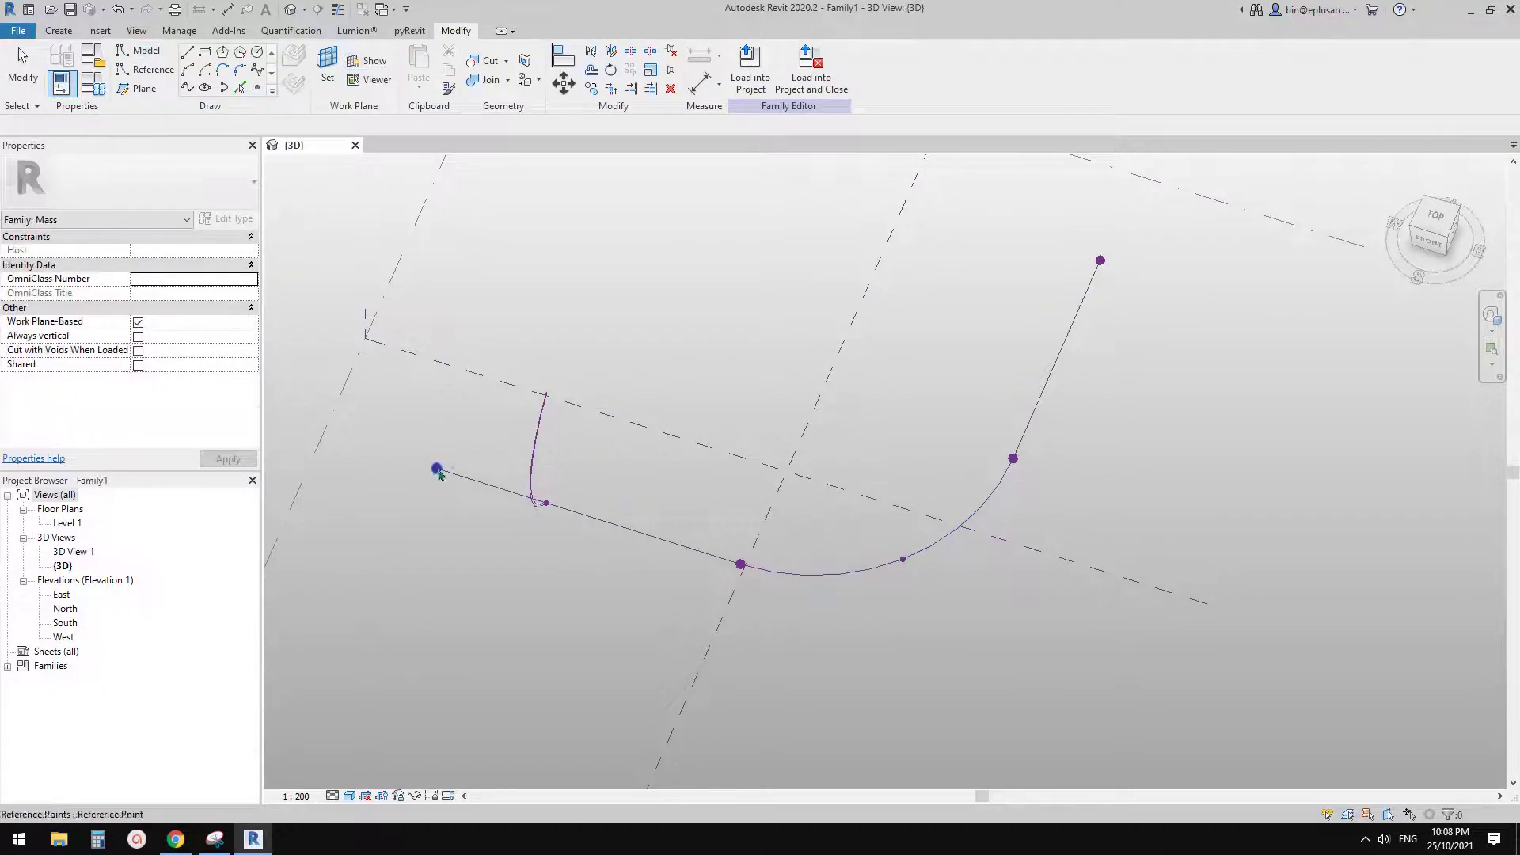
Create a spline through all nine reference points at the path's ends, junctions and arc midpoint
drag(459, 499, 438, 473)
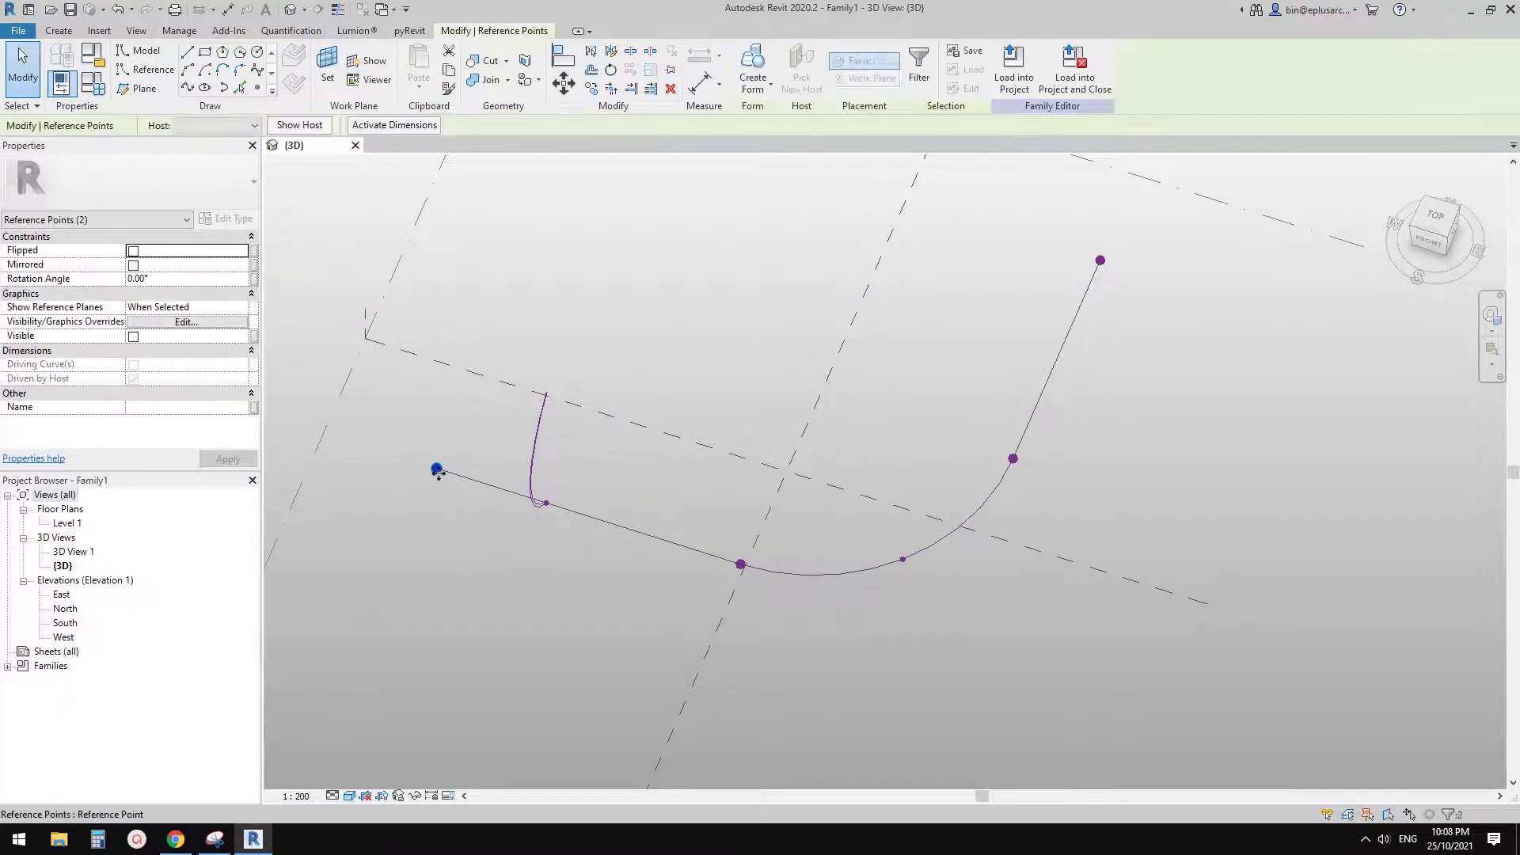
ctrl+drag(766, 583, 767, 585)
ctrl+drag(879, 536, 920, 579)
ctrl+drag(985, 442, 1047, 475)
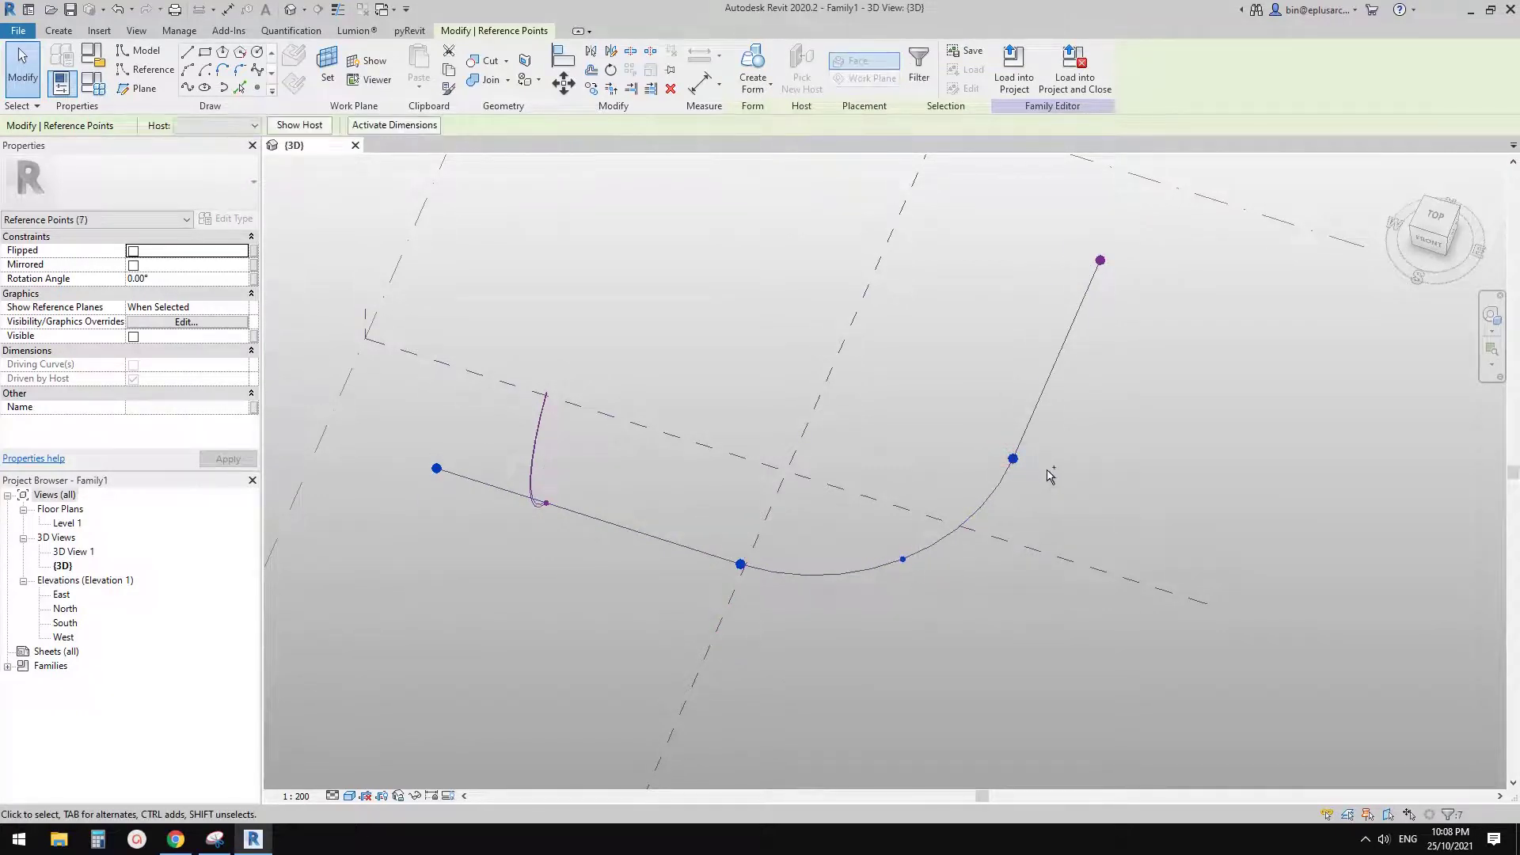
ctrl+drag(1075, 238, 1126, 290)
click(186, 88)
Examine the new spline's bend and straight sections from several angles, and clear the selection
shift+middle_drag(831, 340, 1045, 411)
scroll(984, 362, down, 3)
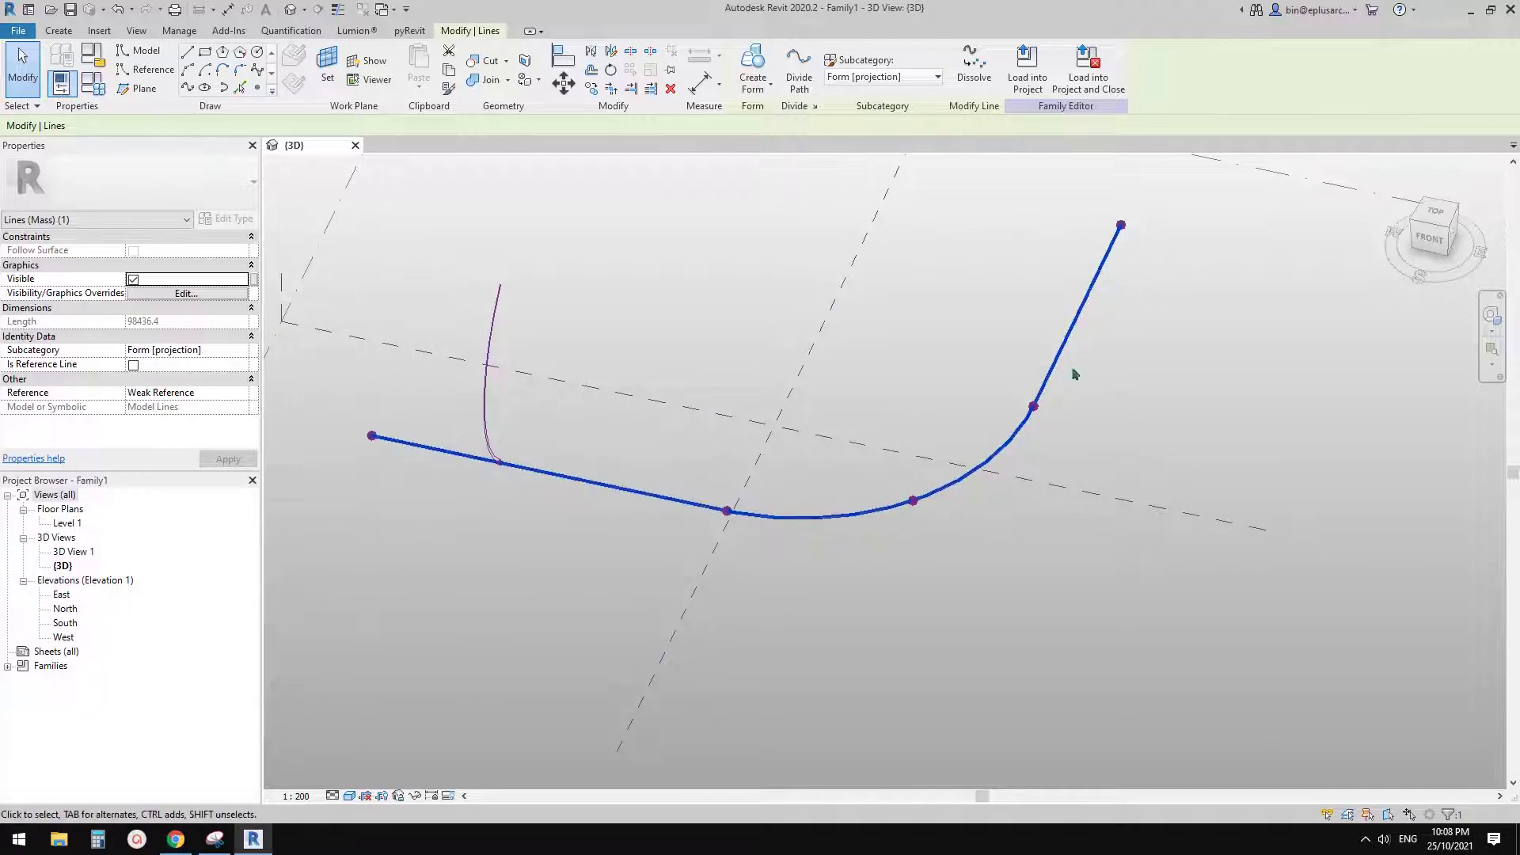
mouse_move(998, 494)
shift+middle_down()
mouse_move(801, 414)
mouse_move(1083, 497)
shift+middle_up()
scroll(840, 459, up, 5)
scroll(840, 459, down, 2)
middle_drag(899, 493, 1171, 519)
scroll(1052, 483, down, 3)
shift+middle_drag(1053, 483, 982, 507)
scroll(904, 472, up, 1)
middle_drag(904, 470, 830, 476)
click(830, 477)
Re-host the arched profile's reference point onto the new spline, near the start of the path, and accept the off-axis warning
scroll(720, 481, up, 3)
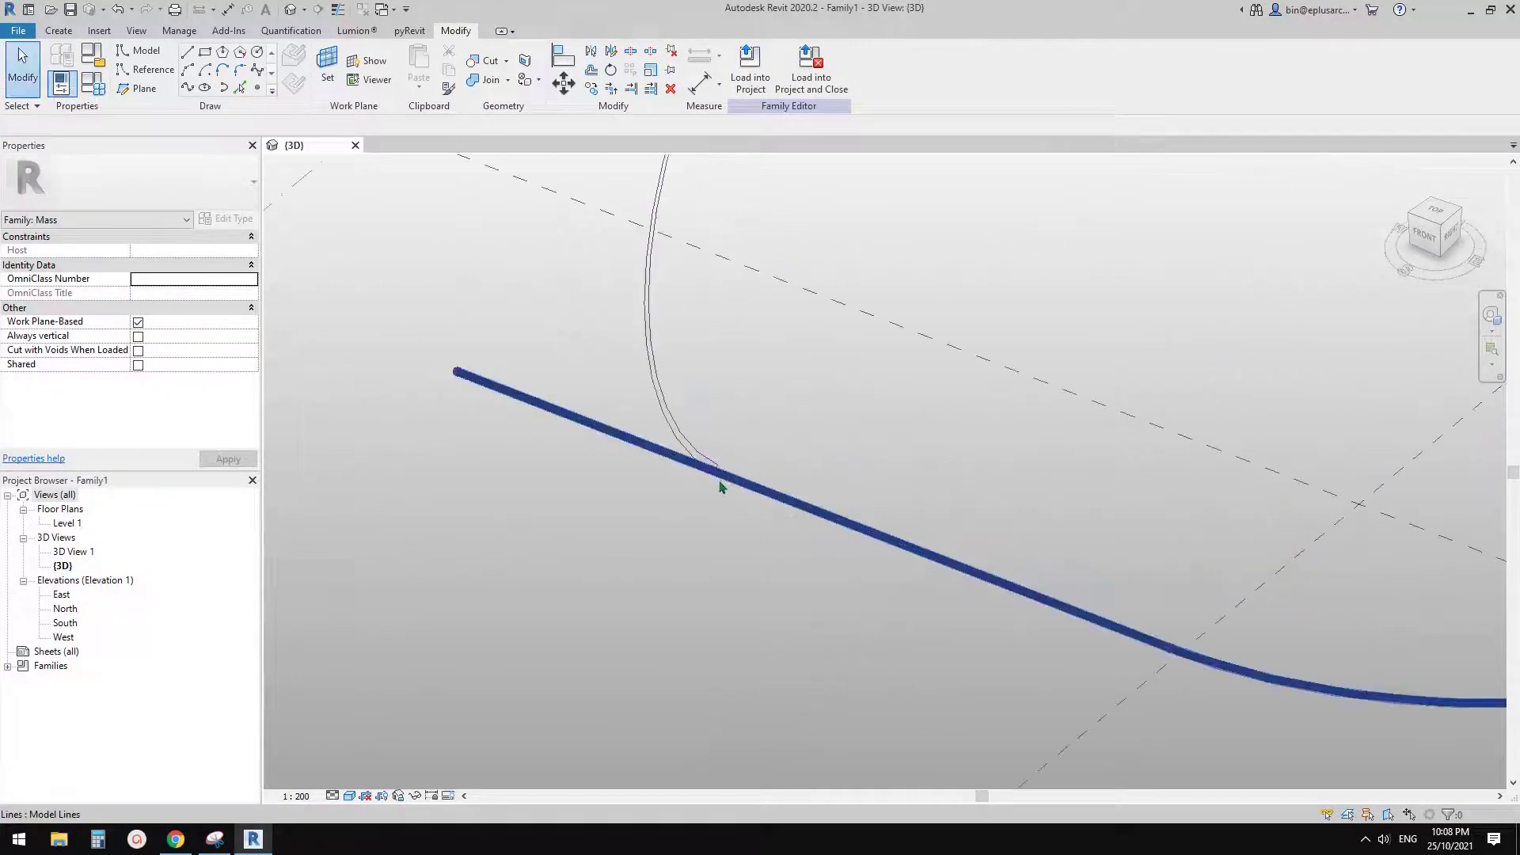
key(Tab)
key(Tab)
key(Tab)
key(Tab)
key(Tab)
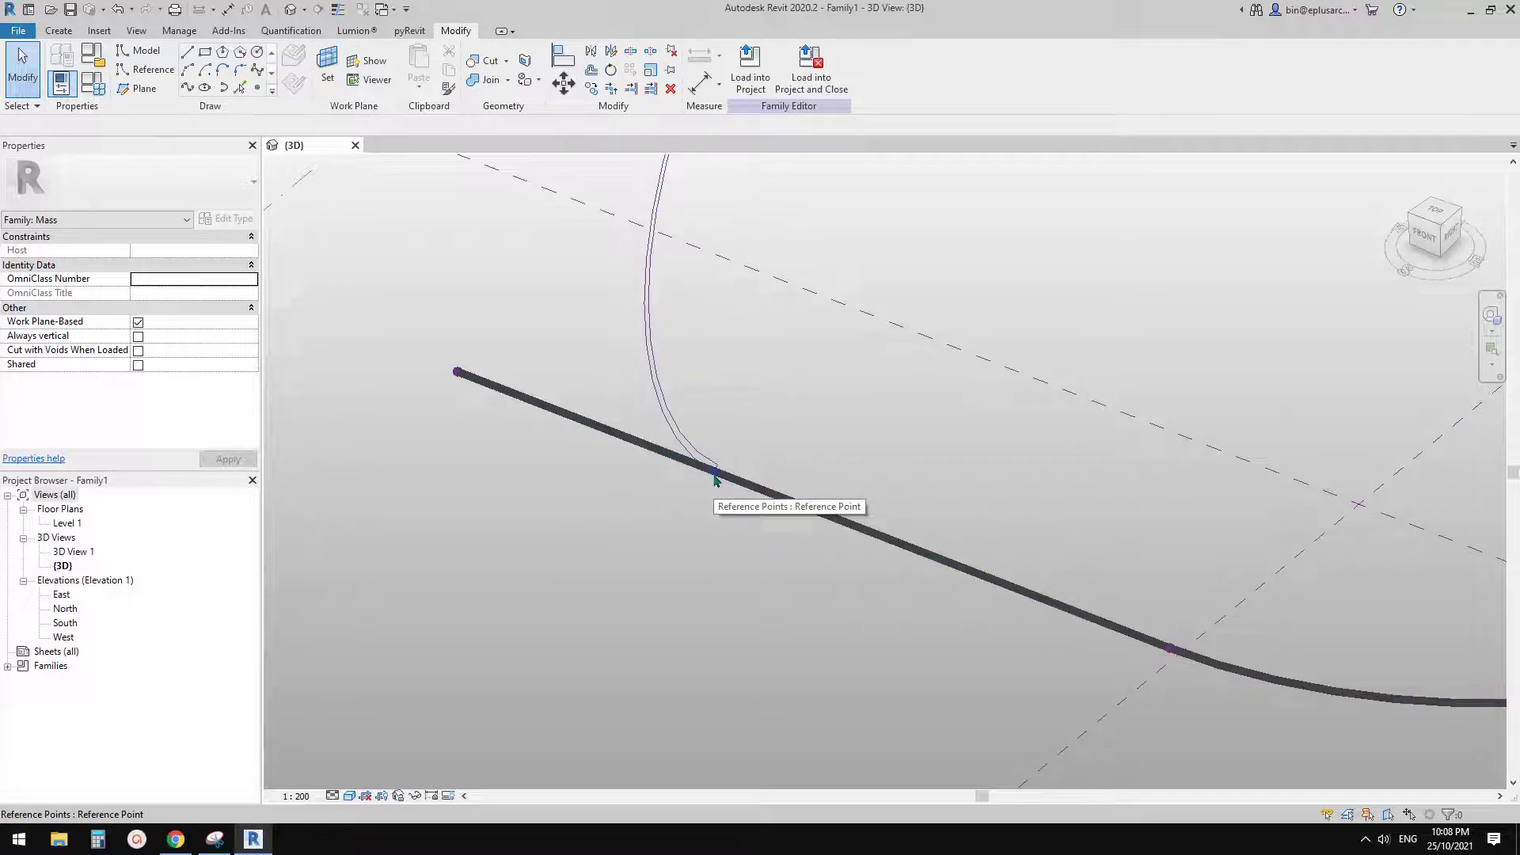
click(714, 480)
scroll(712, 482, down, 3)
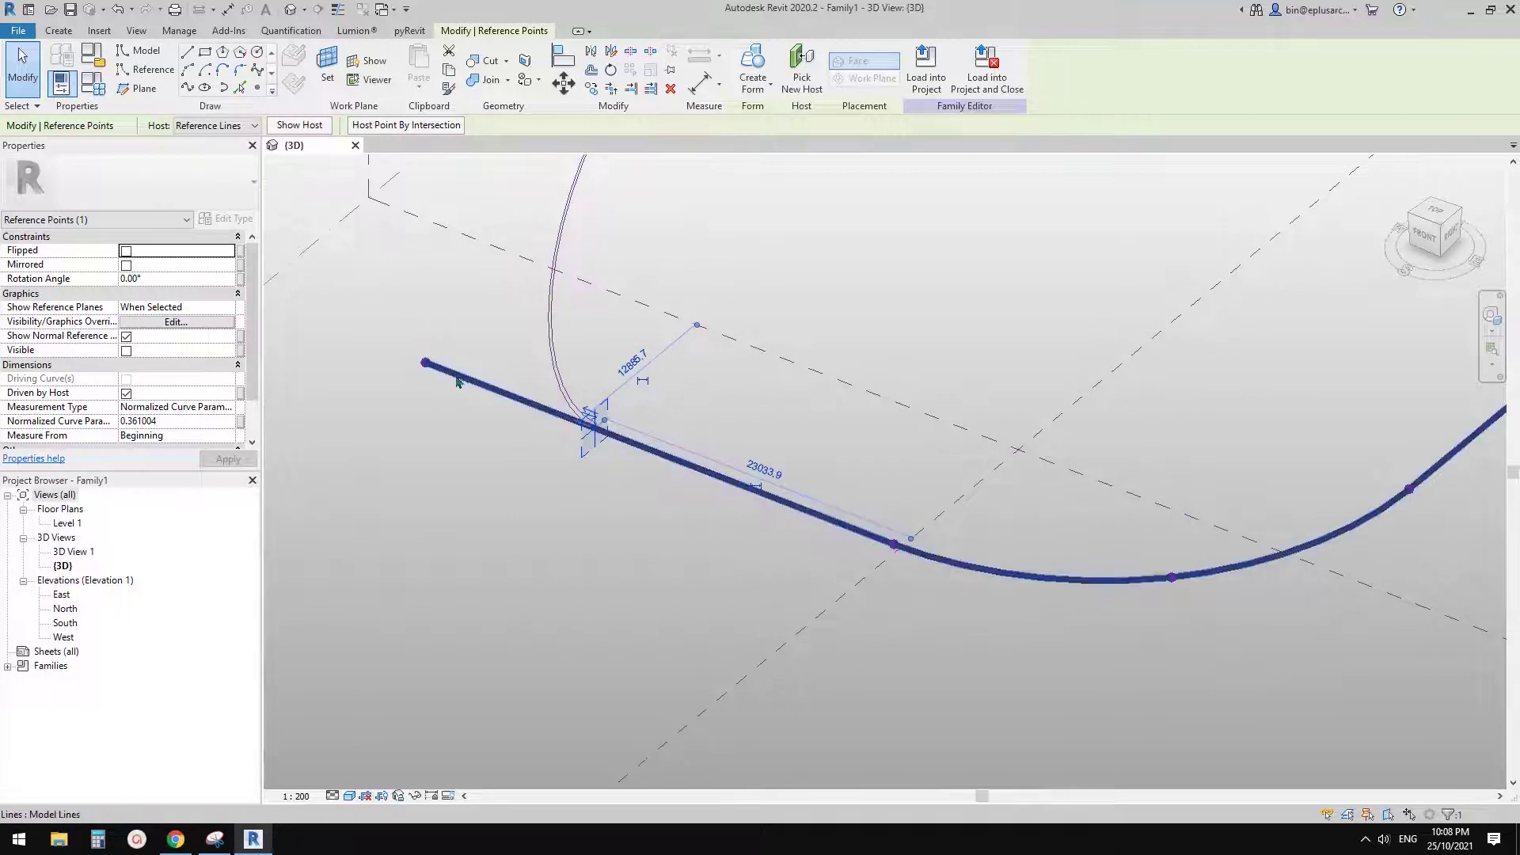
middle_drag(801, 361, 796, 392)
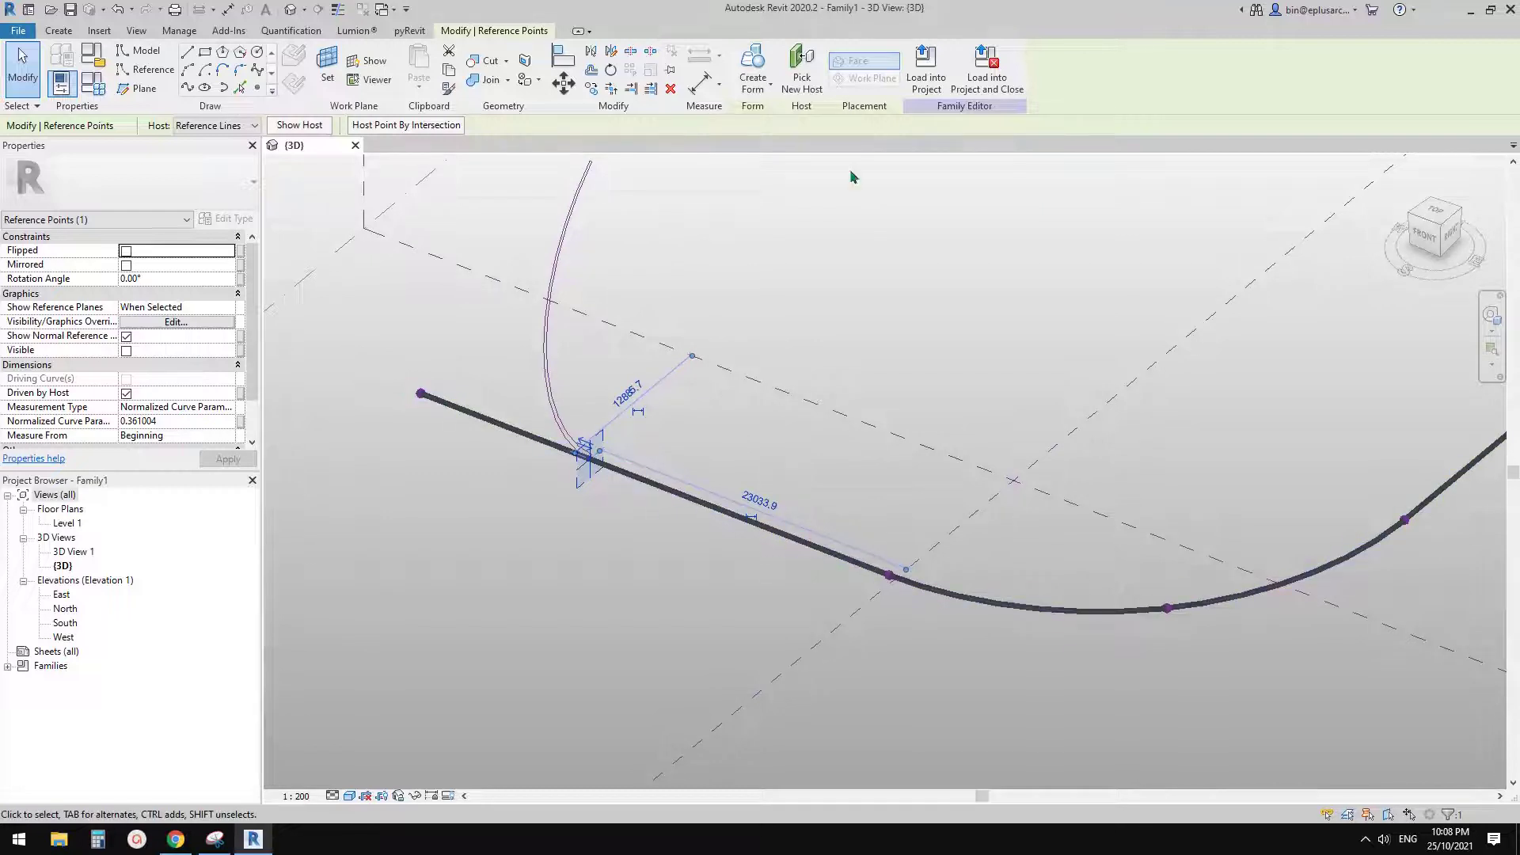
click(815, 84)
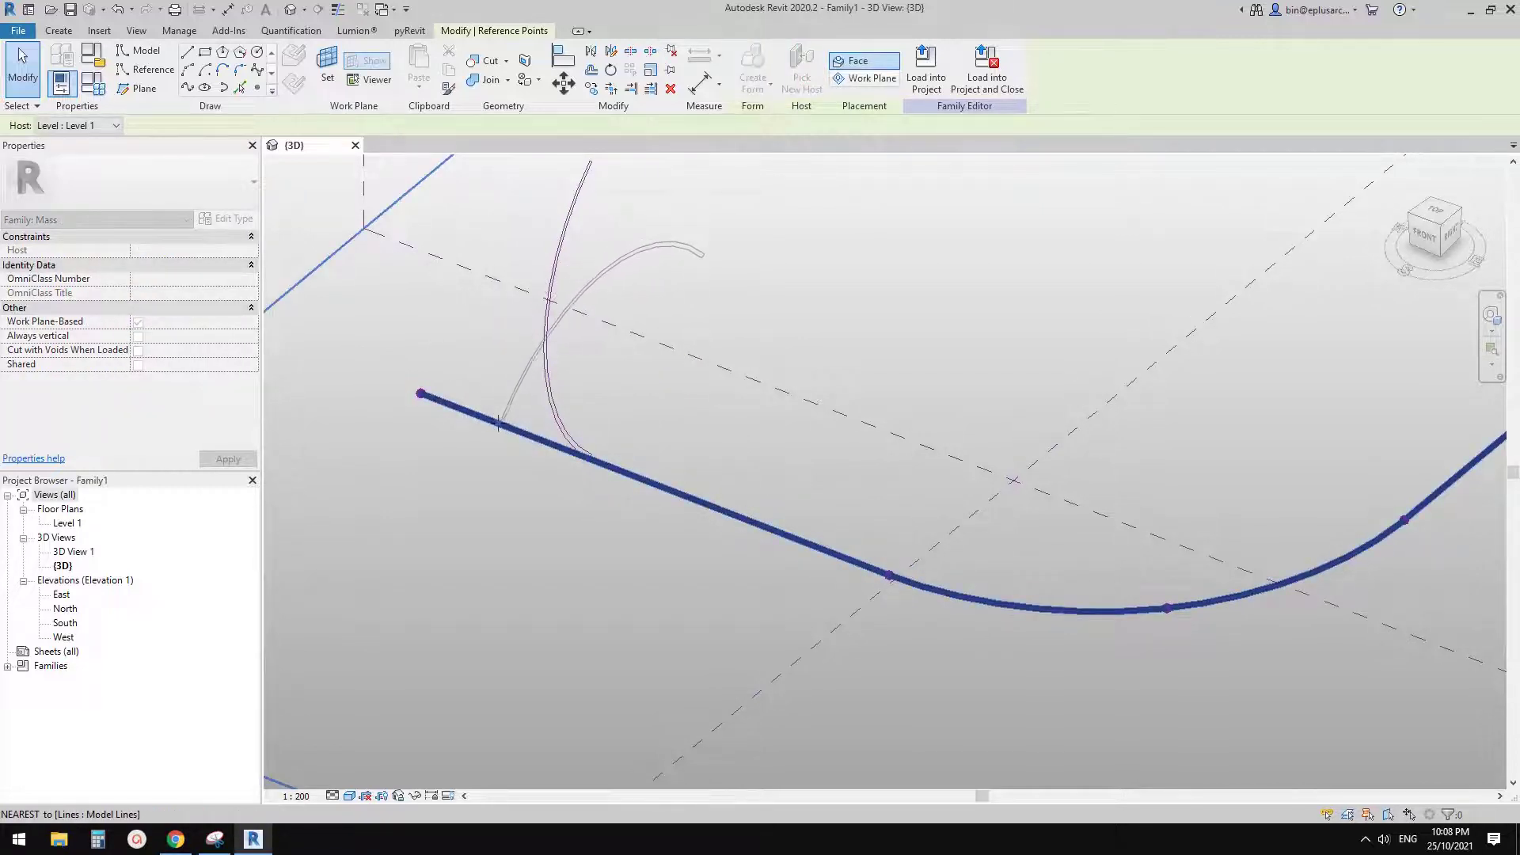
scroll(501, 423, down, 3)
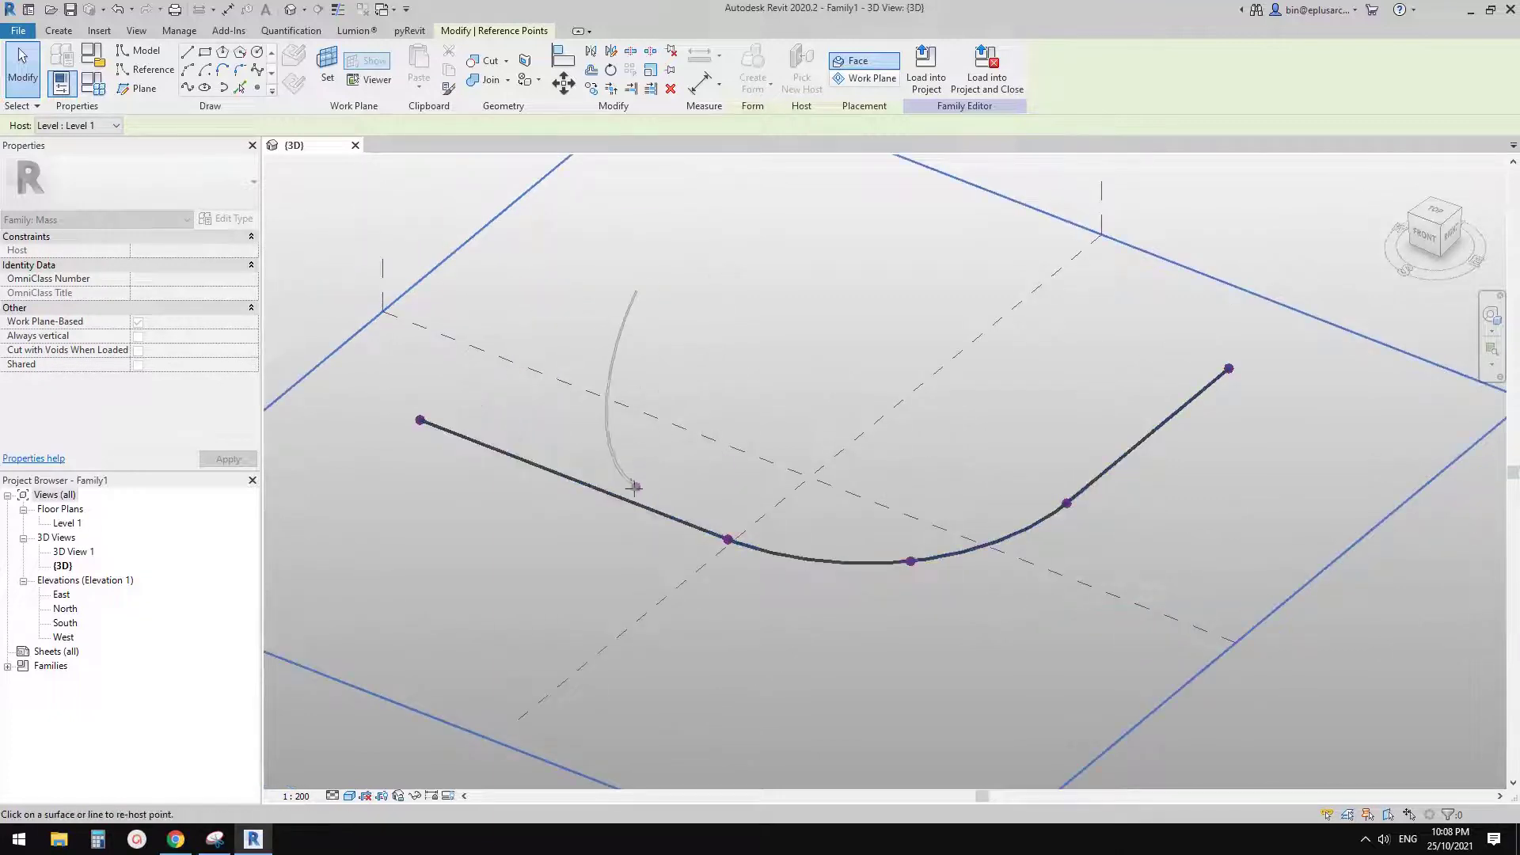
click(483, 441)
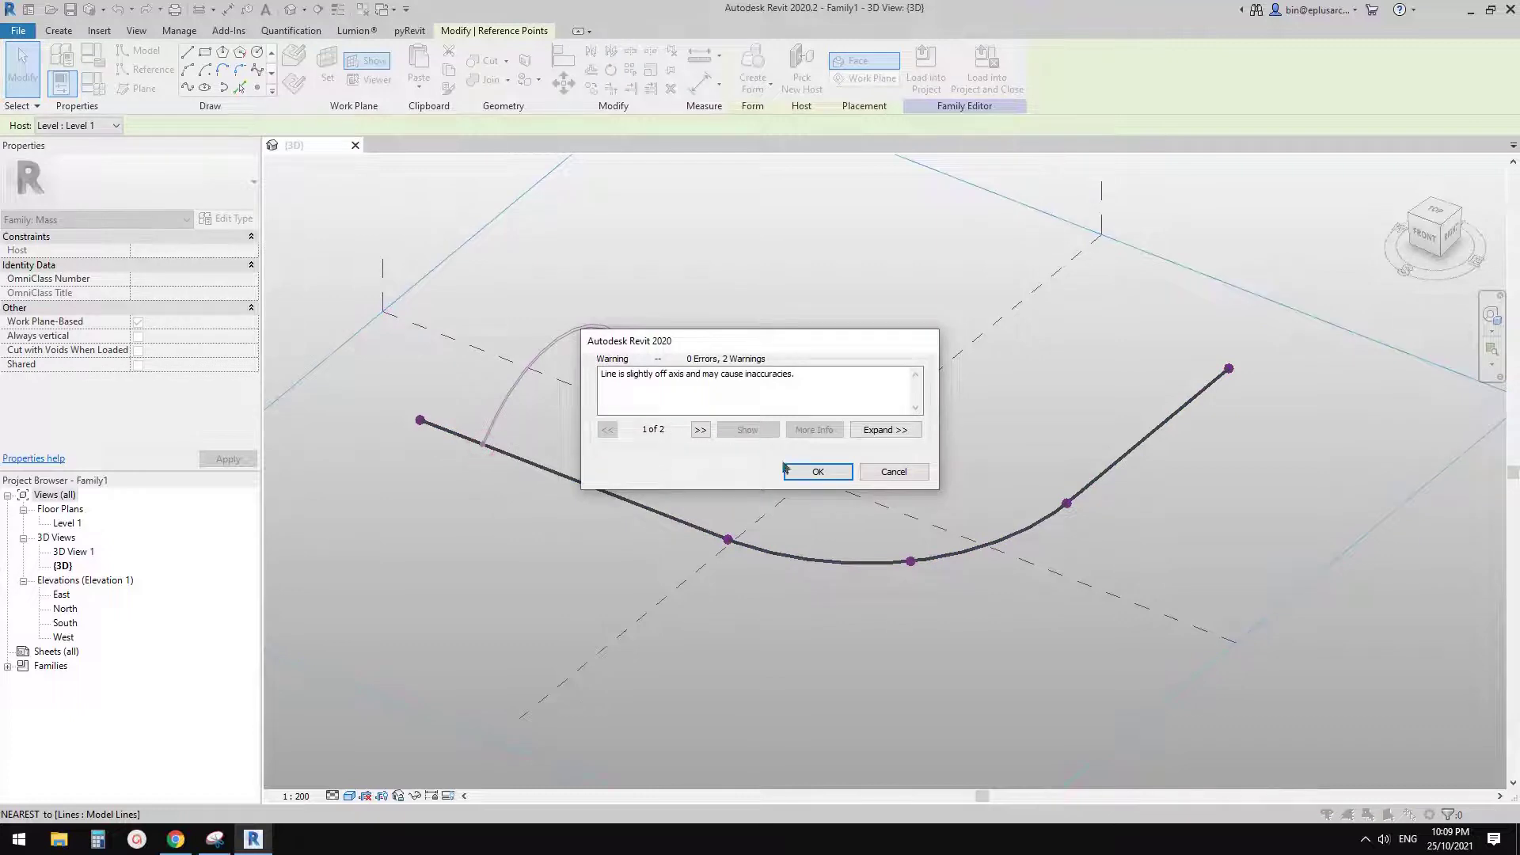
click(819, 472)
Set the rotation angle of the profile's re-hosted reference point to -90°, after trying 90°
shift+middle_drag(577, 472, 487, 357)
shift+middle_drag(546, 399, 600, 431)
scroll(479, 422, up, 3)
scroll(479, 424, up, 3)
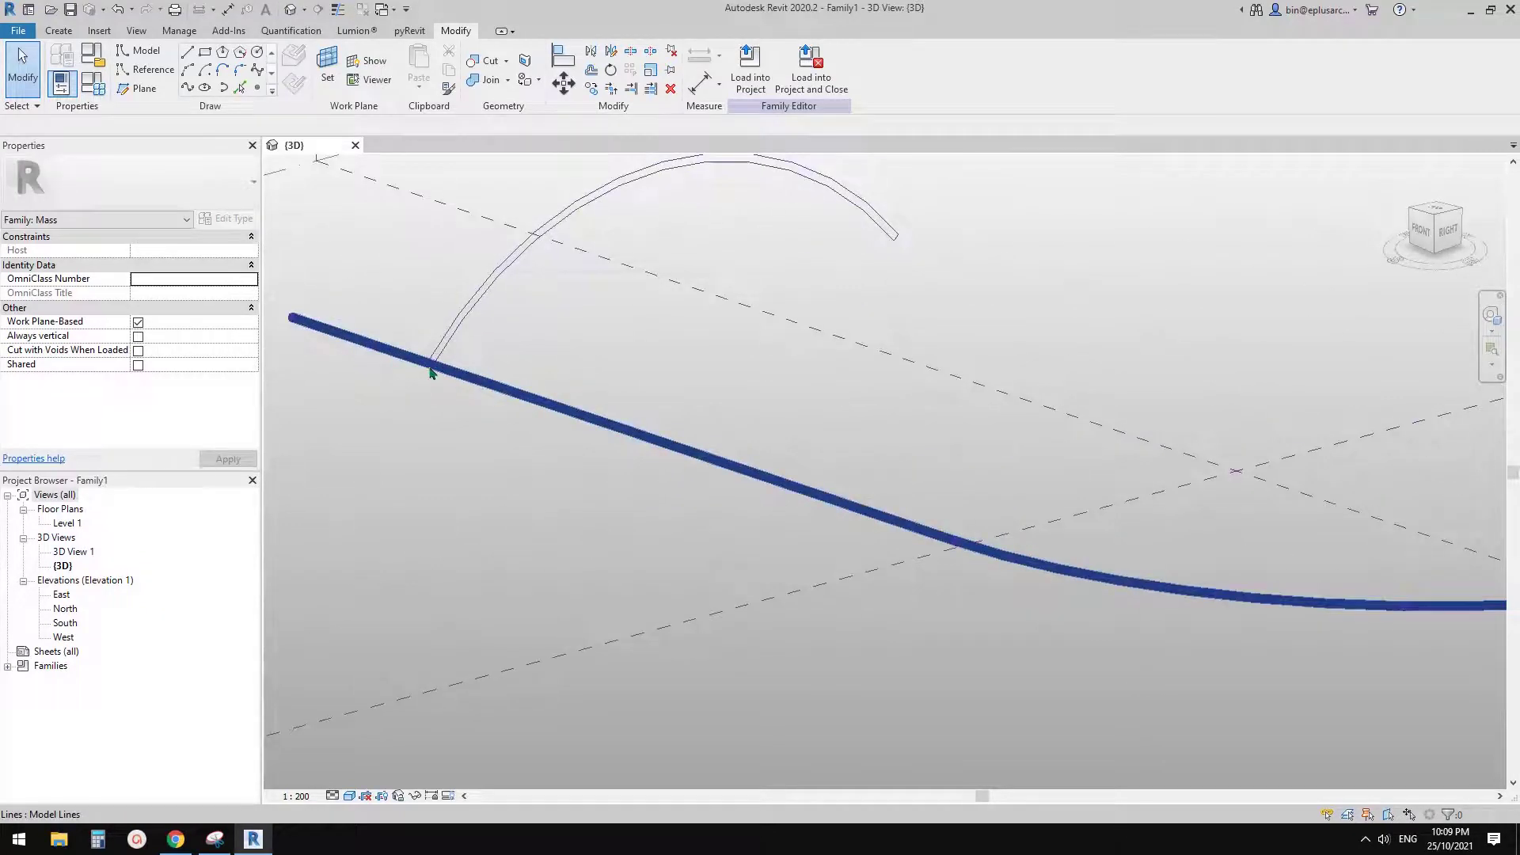
click(430, 369)
click(445, 421)
middle_drag(444, 421, 606, 458)
scroll(606, 456, up, 7)
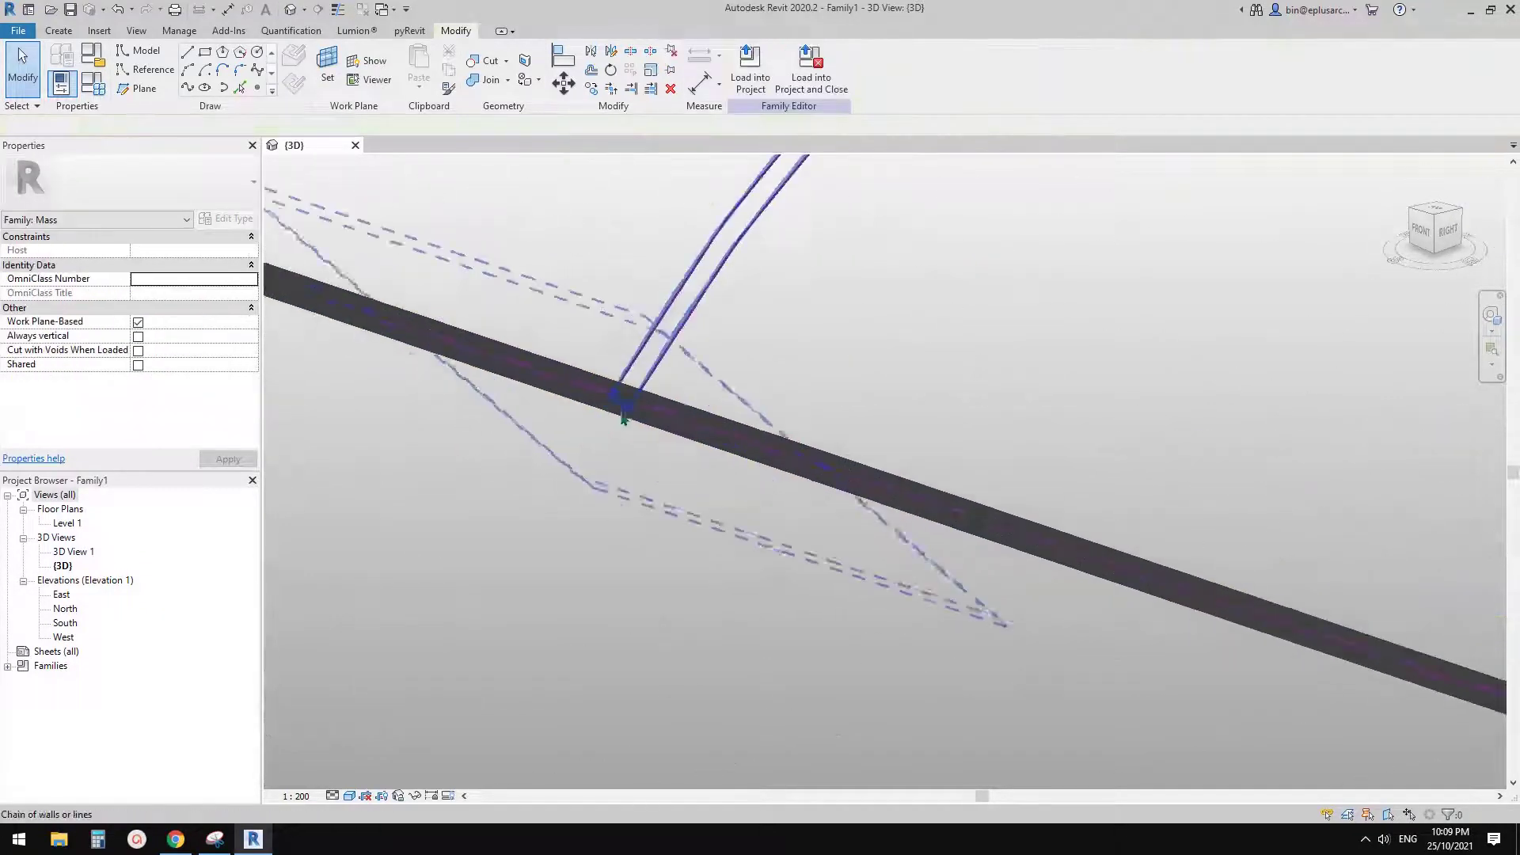
scroll(623, 418, up, 3)
click(603, 394)
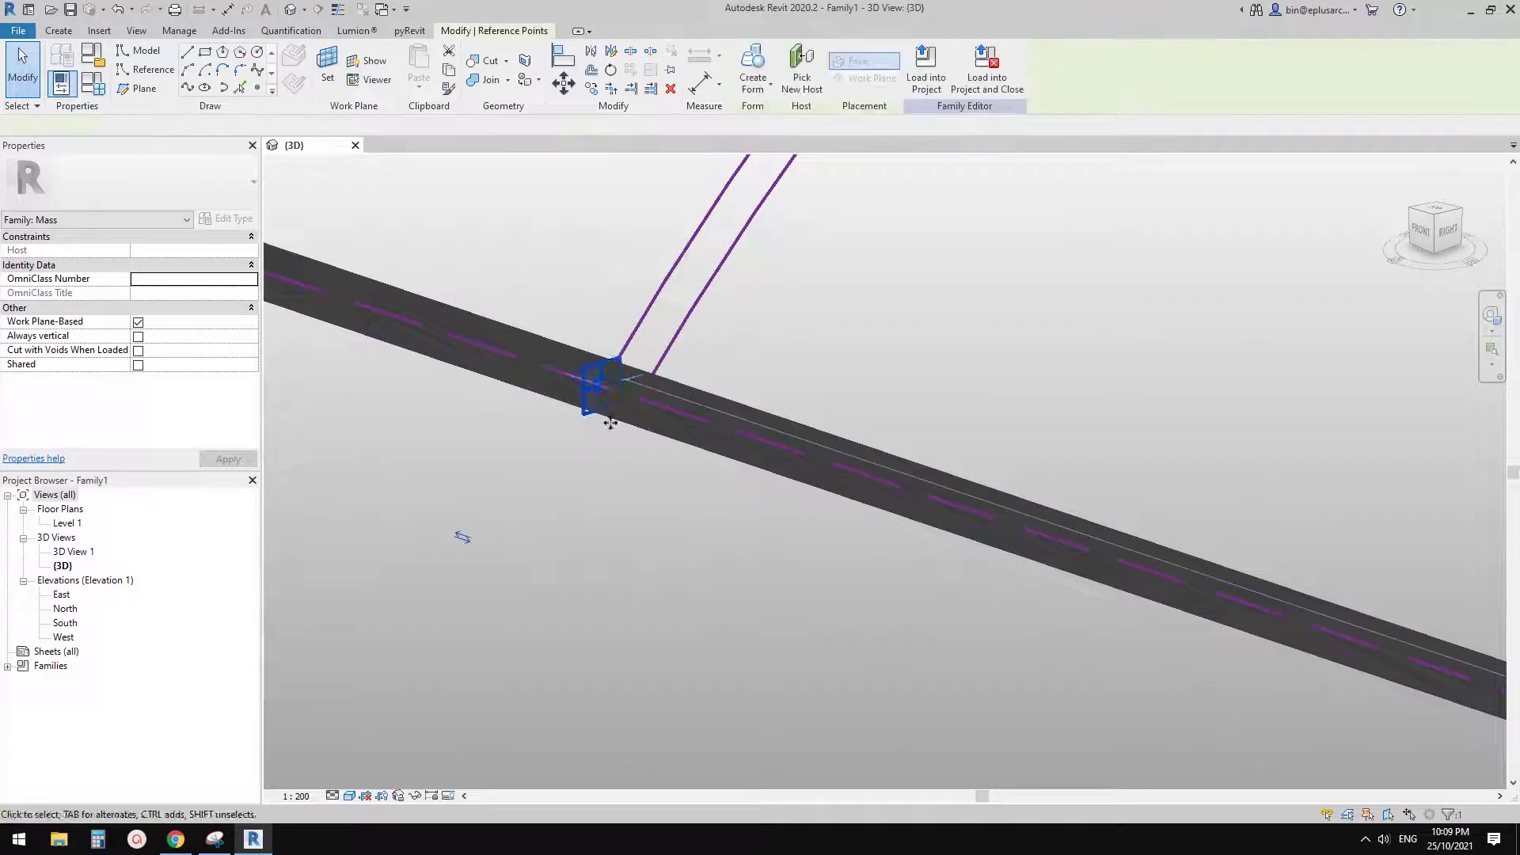
scroll(599, 429, down, 6)
scroll(591, 440, down, 3)
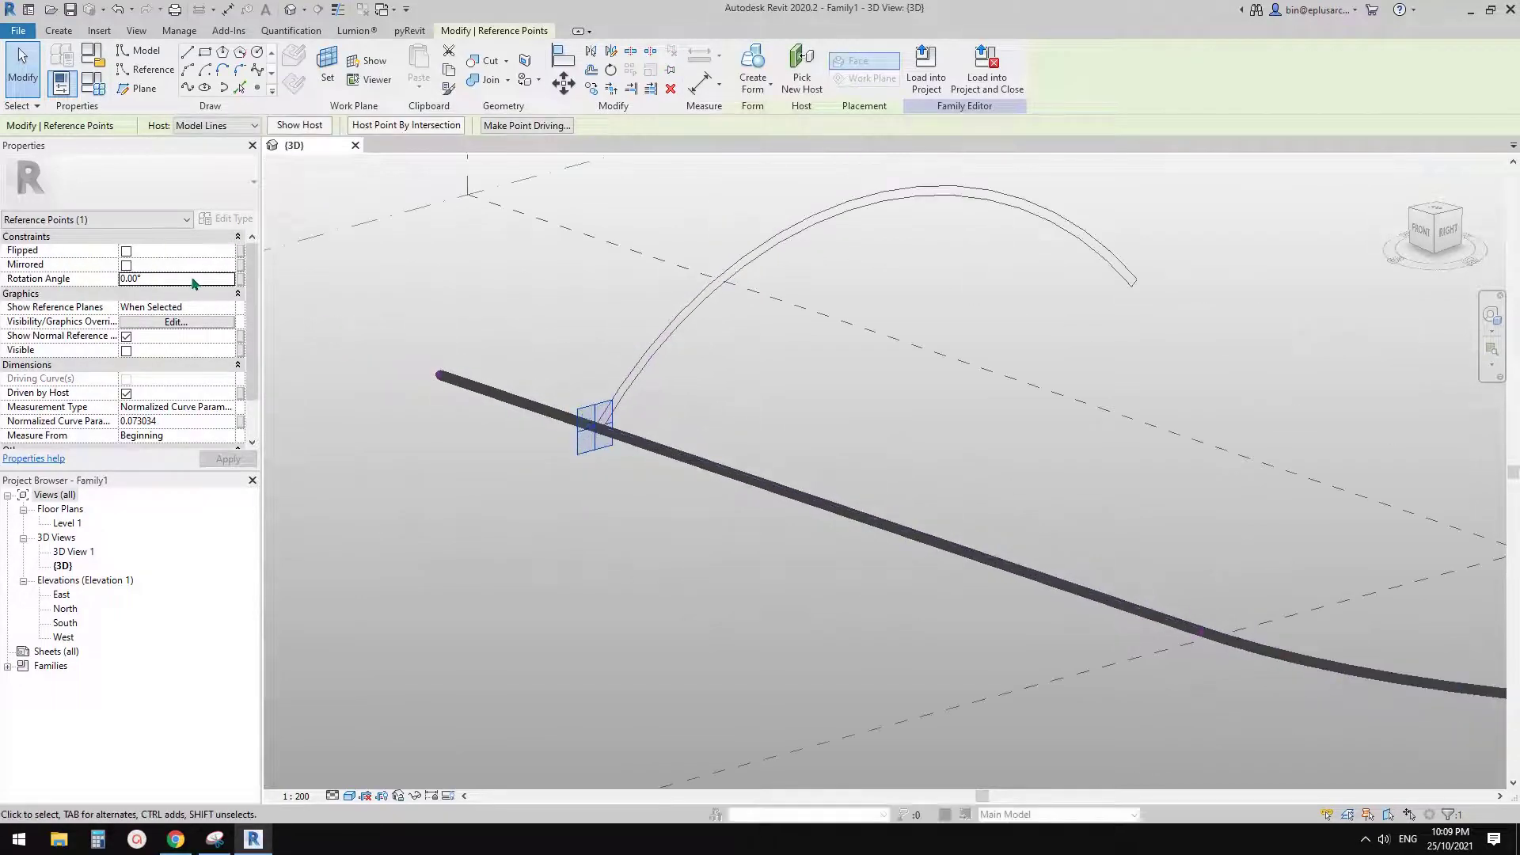
key(Return)
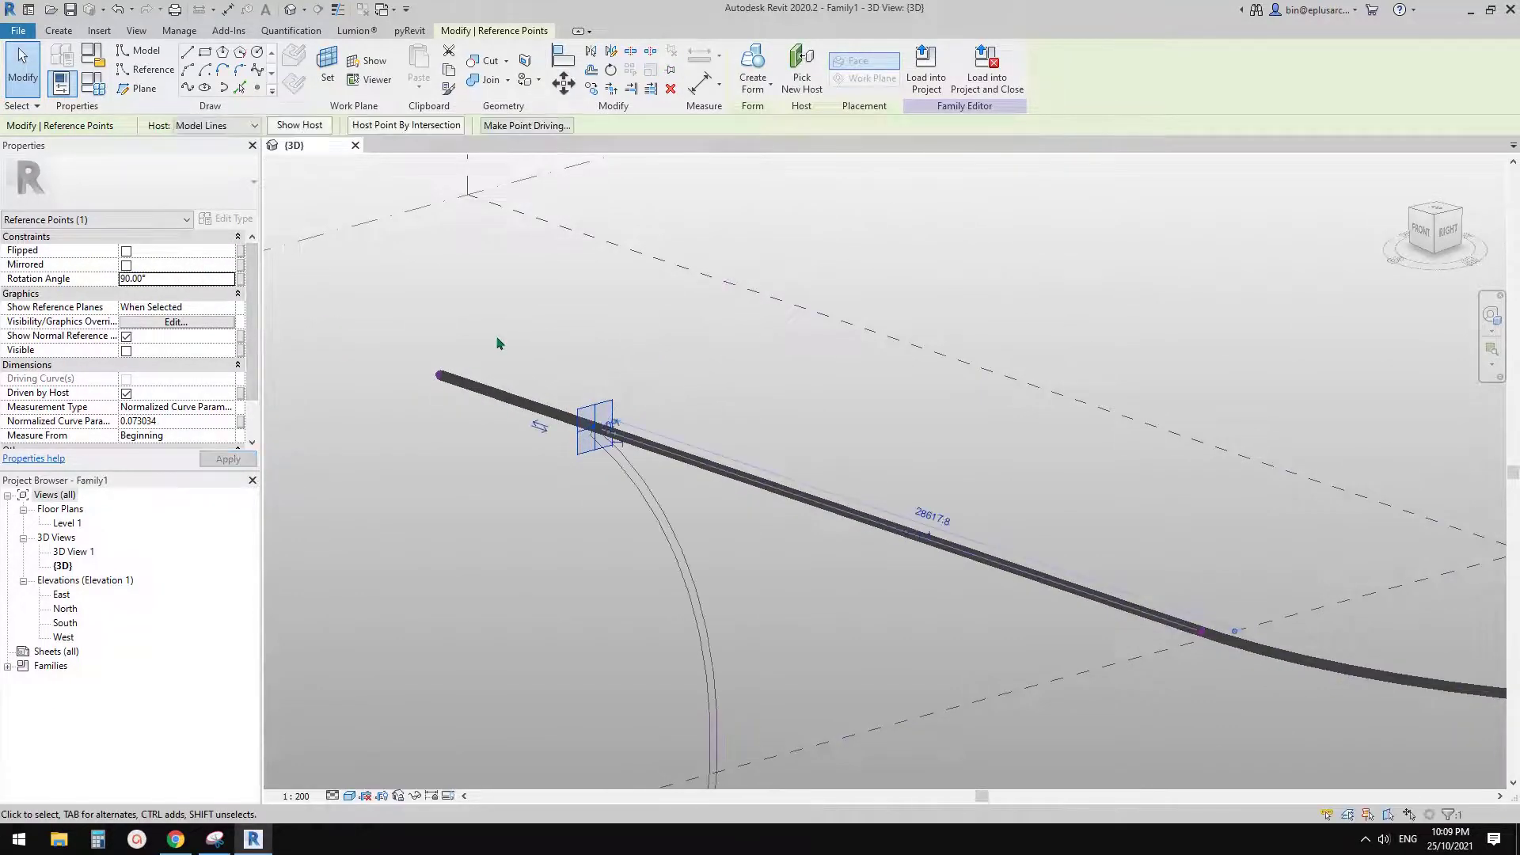
click(202, 277)
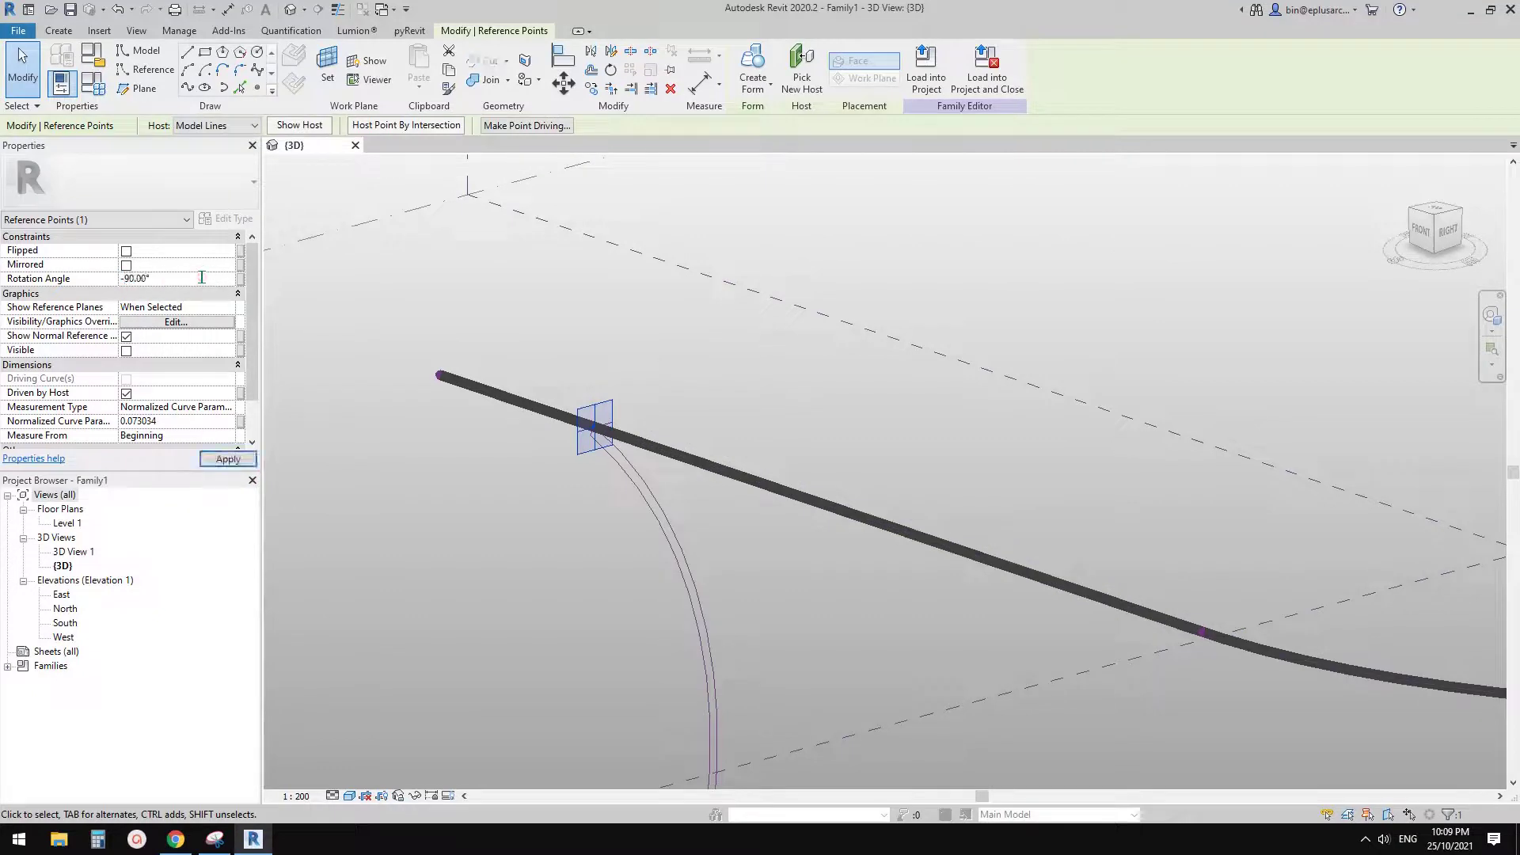
Create a form from the arched reference-line profile and the continuous spline as its sweep path
scroll(611, 332, down, 5)
middle_drag(645, 346, 646, 423)
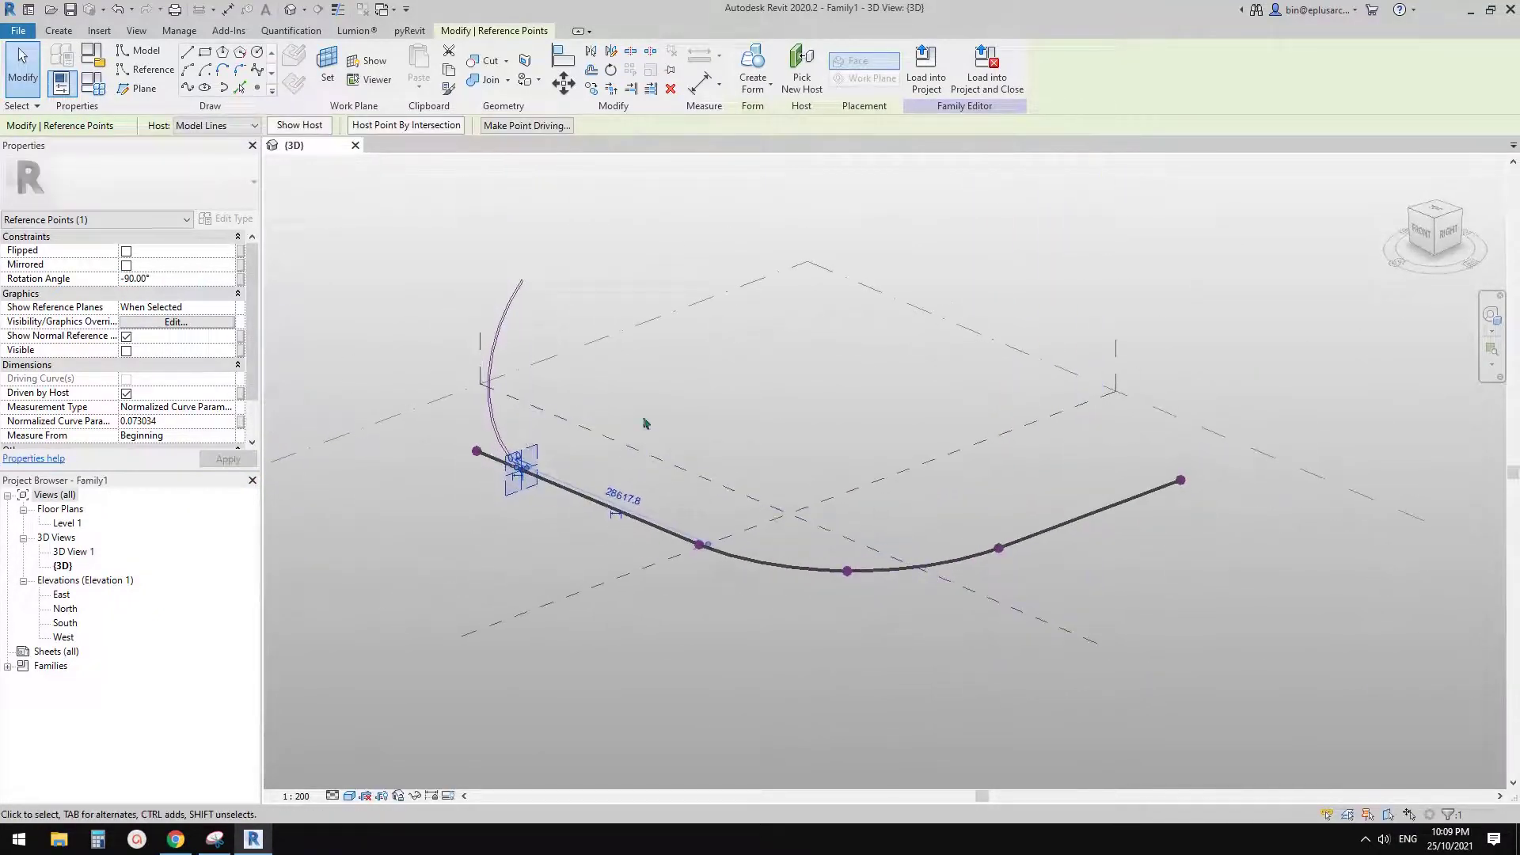
click(564, 464)
click(507, 394)
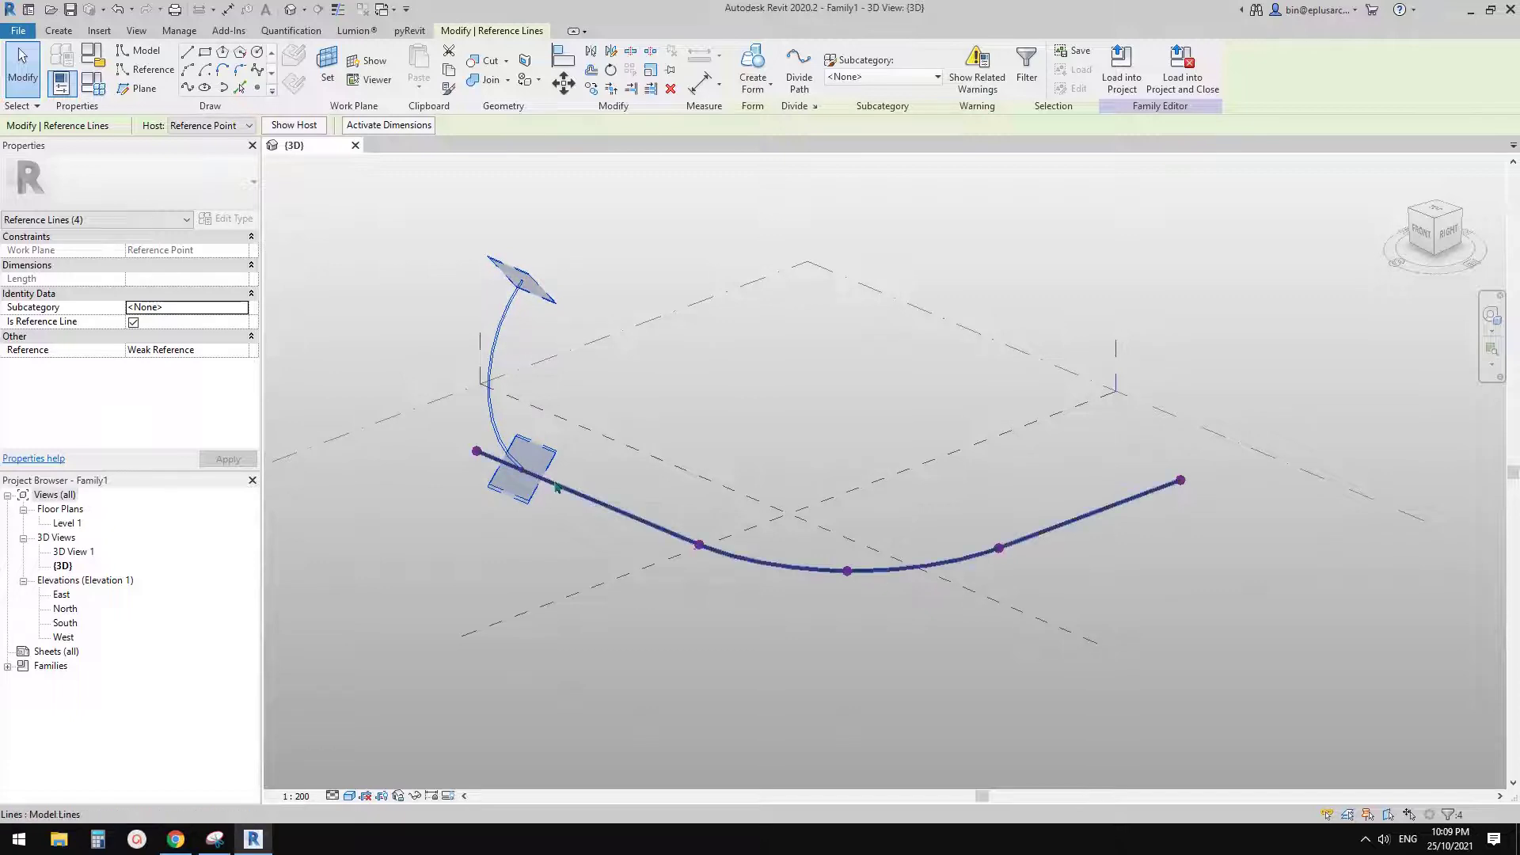
ctrl+click(609, 512)
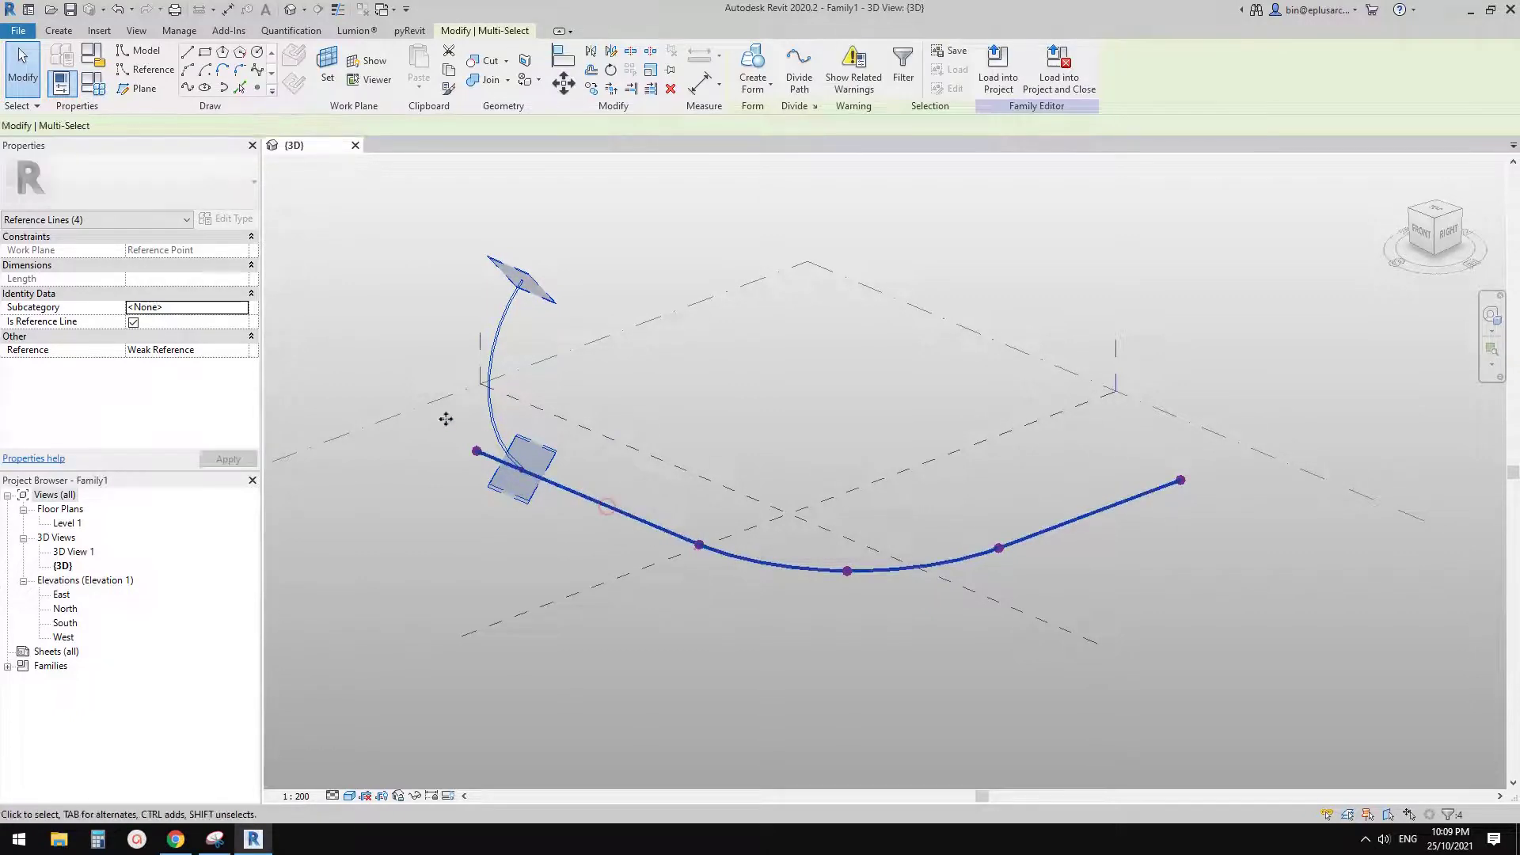
click(753, 63)
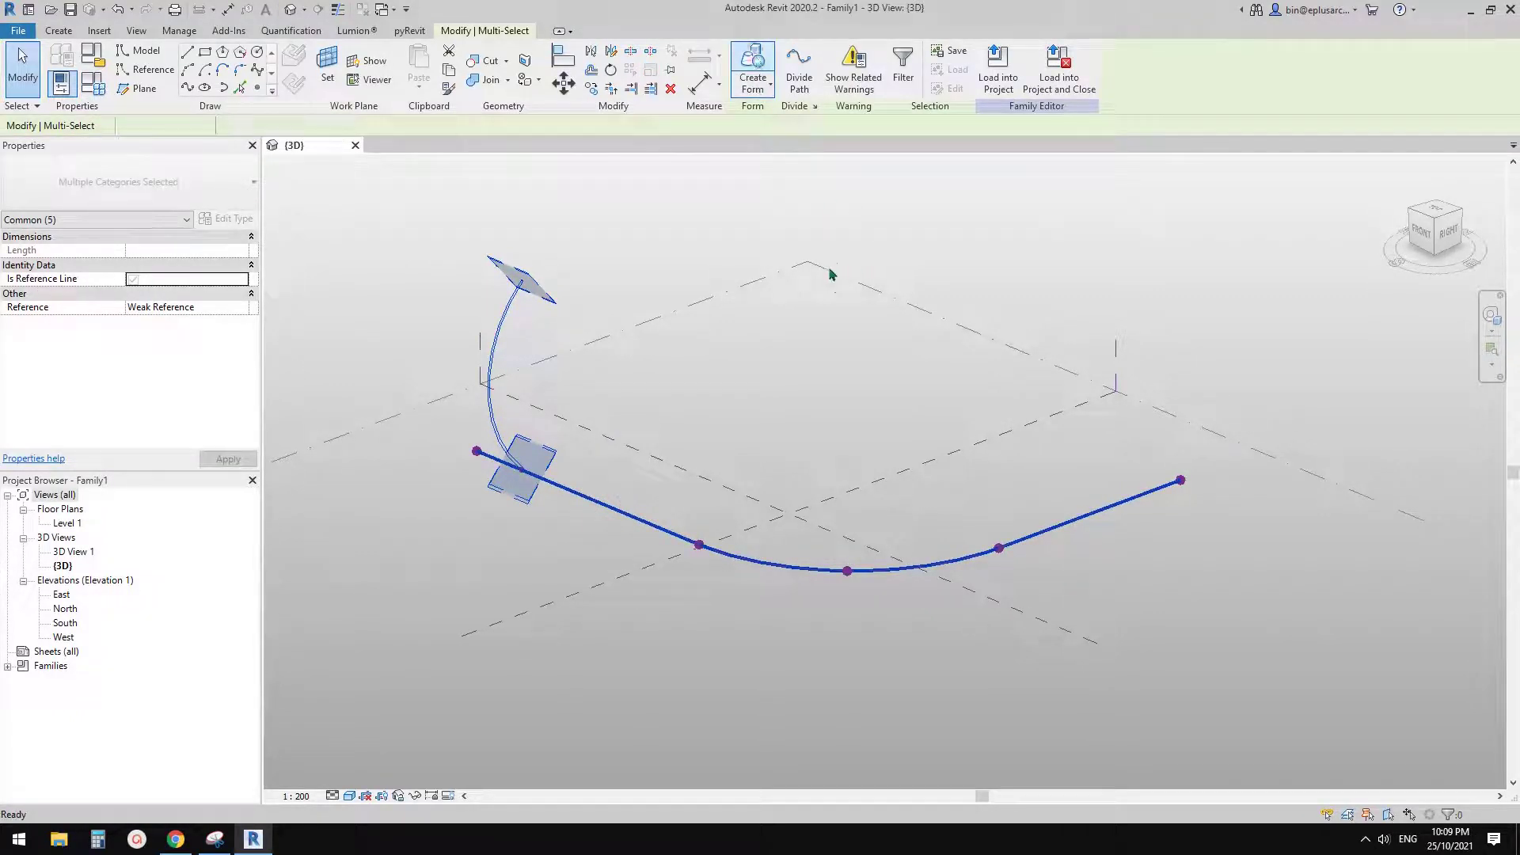
Divide the surfaces of the swept form and apply the Rhomboid pattern to all of them
shift+middle_drag(791, 278, 1085, 323)
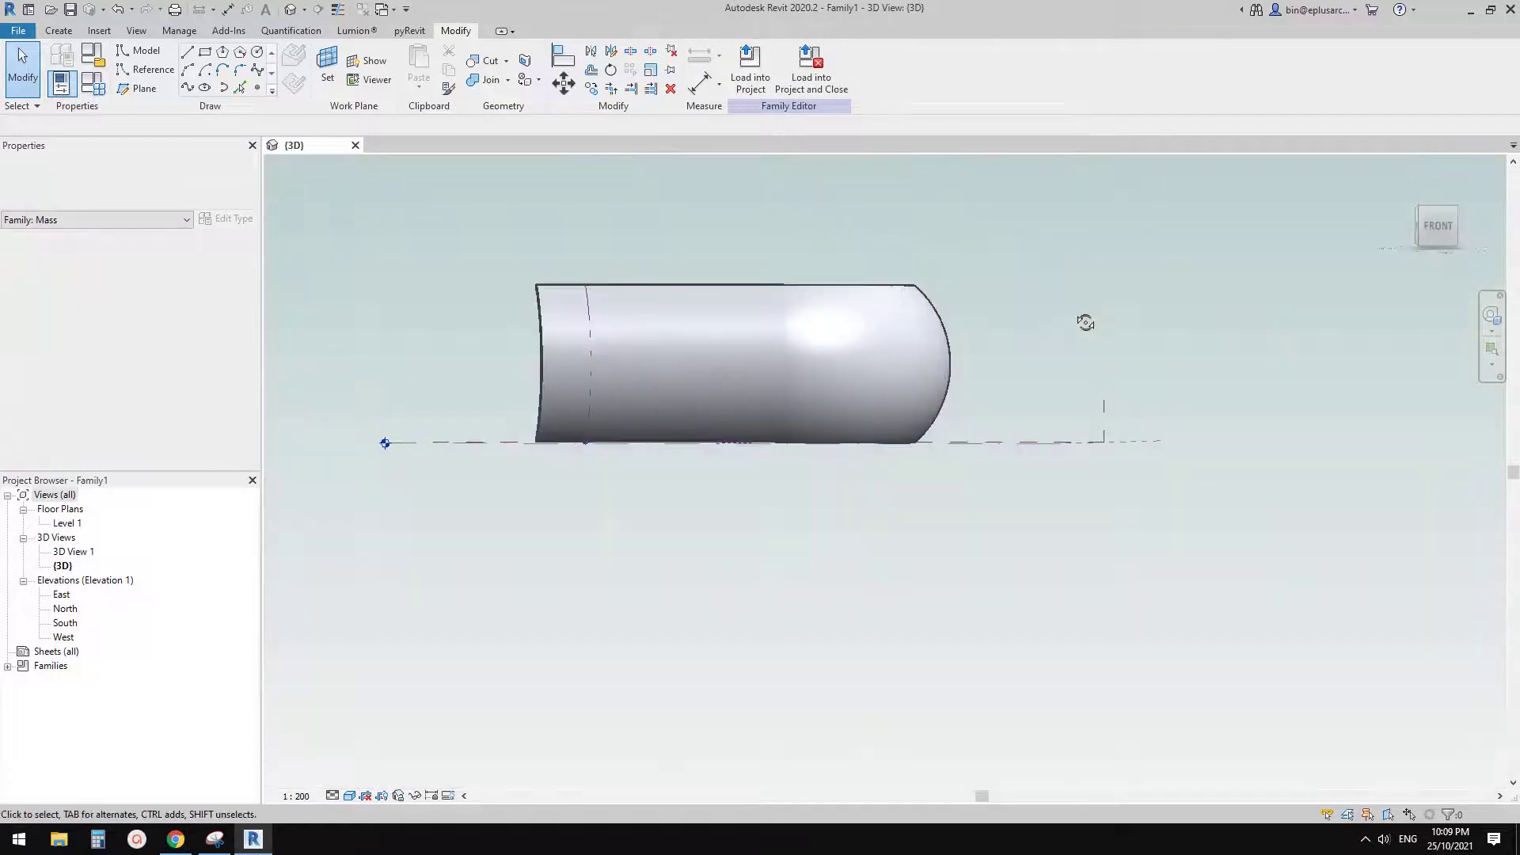
shift+middle_drag(1038, 471, 838, 497)
scroll(838, 497, up, 3)
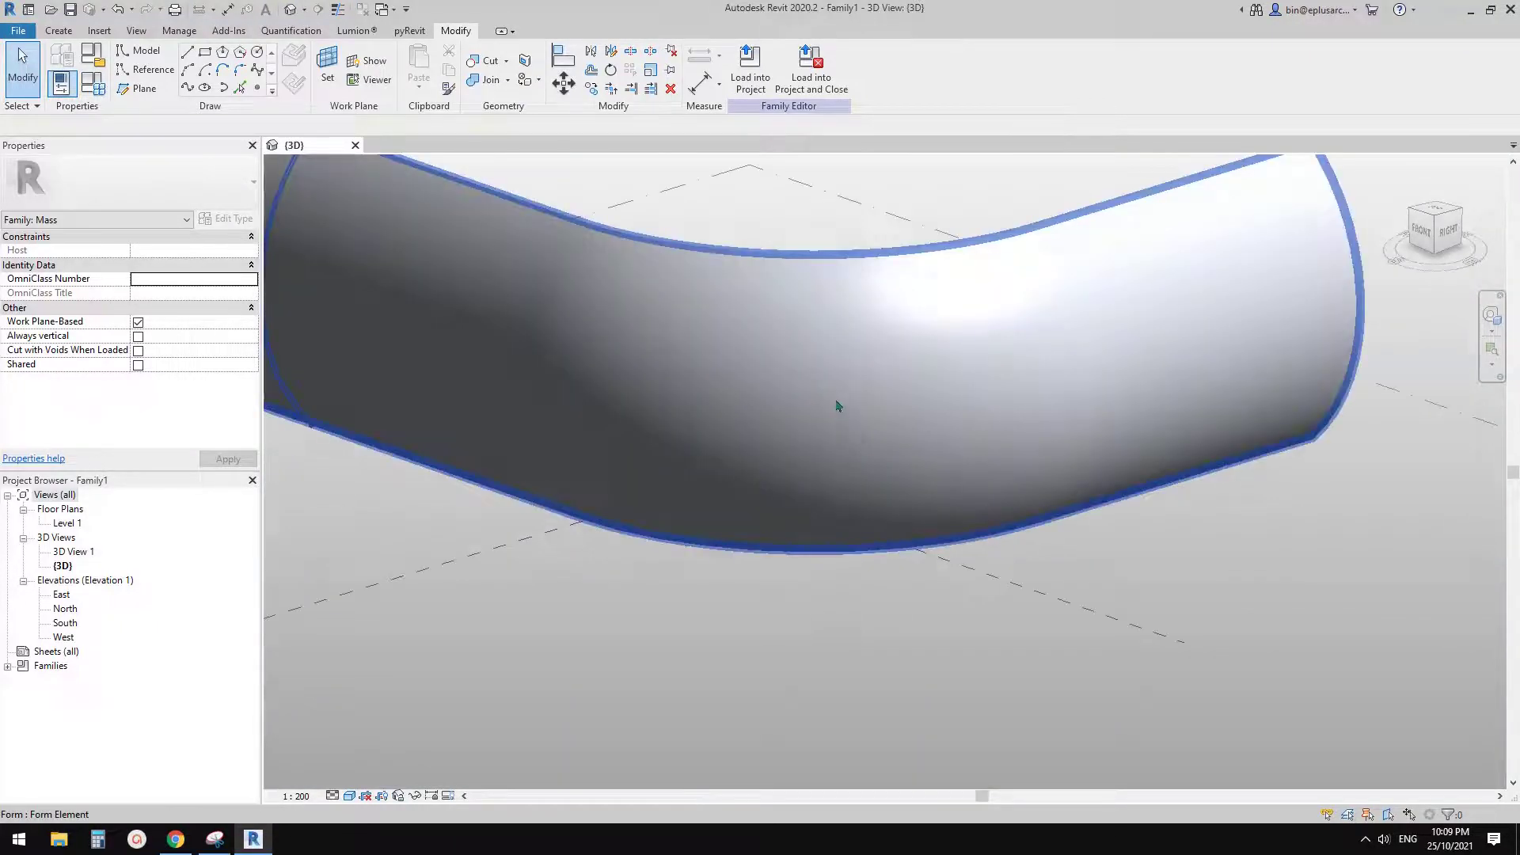
click(835, 404)
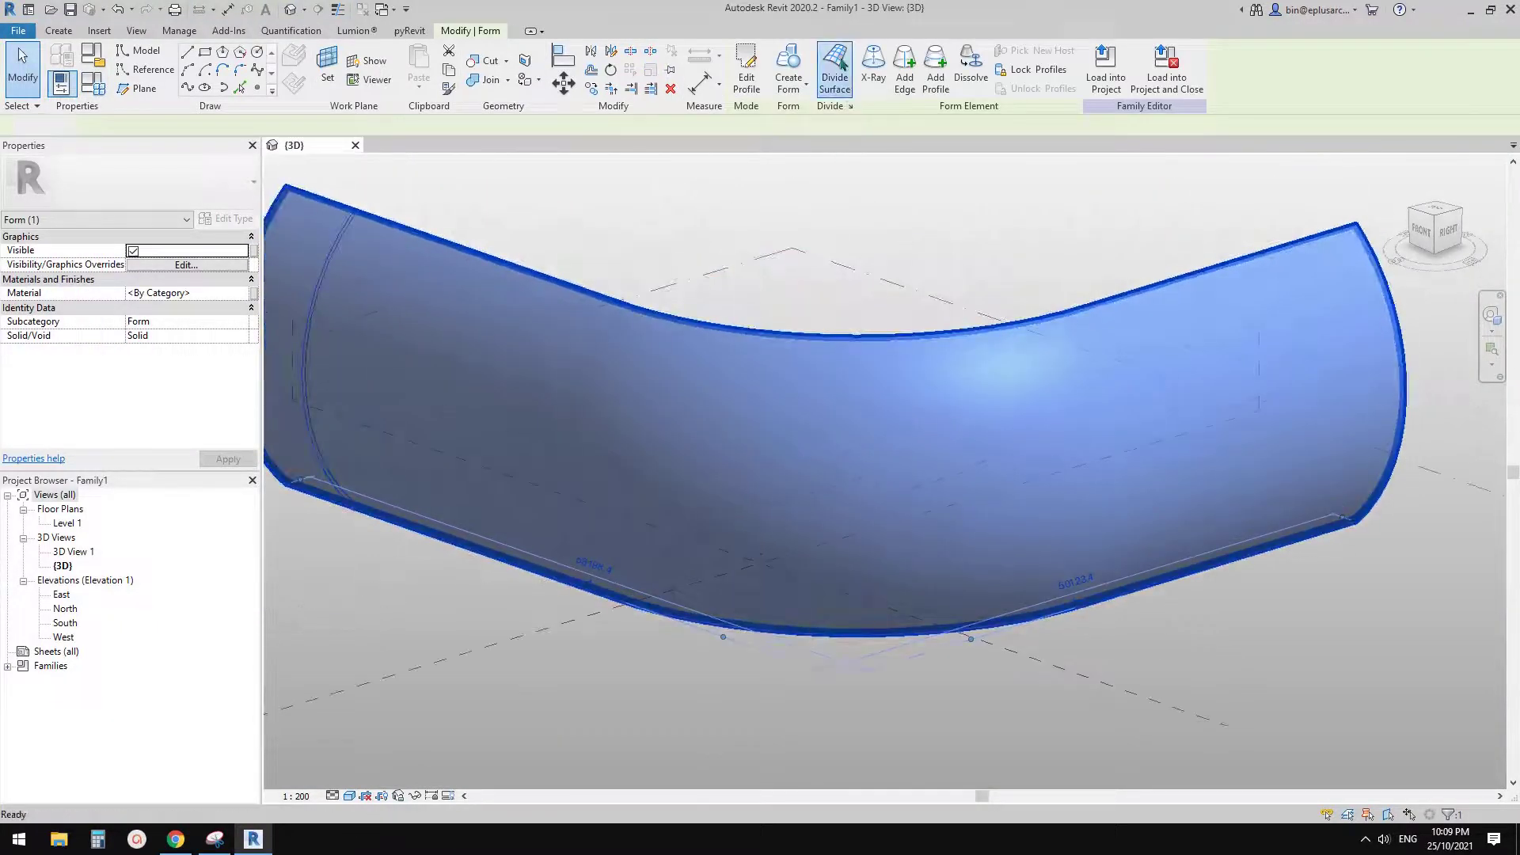
click(177, 195)
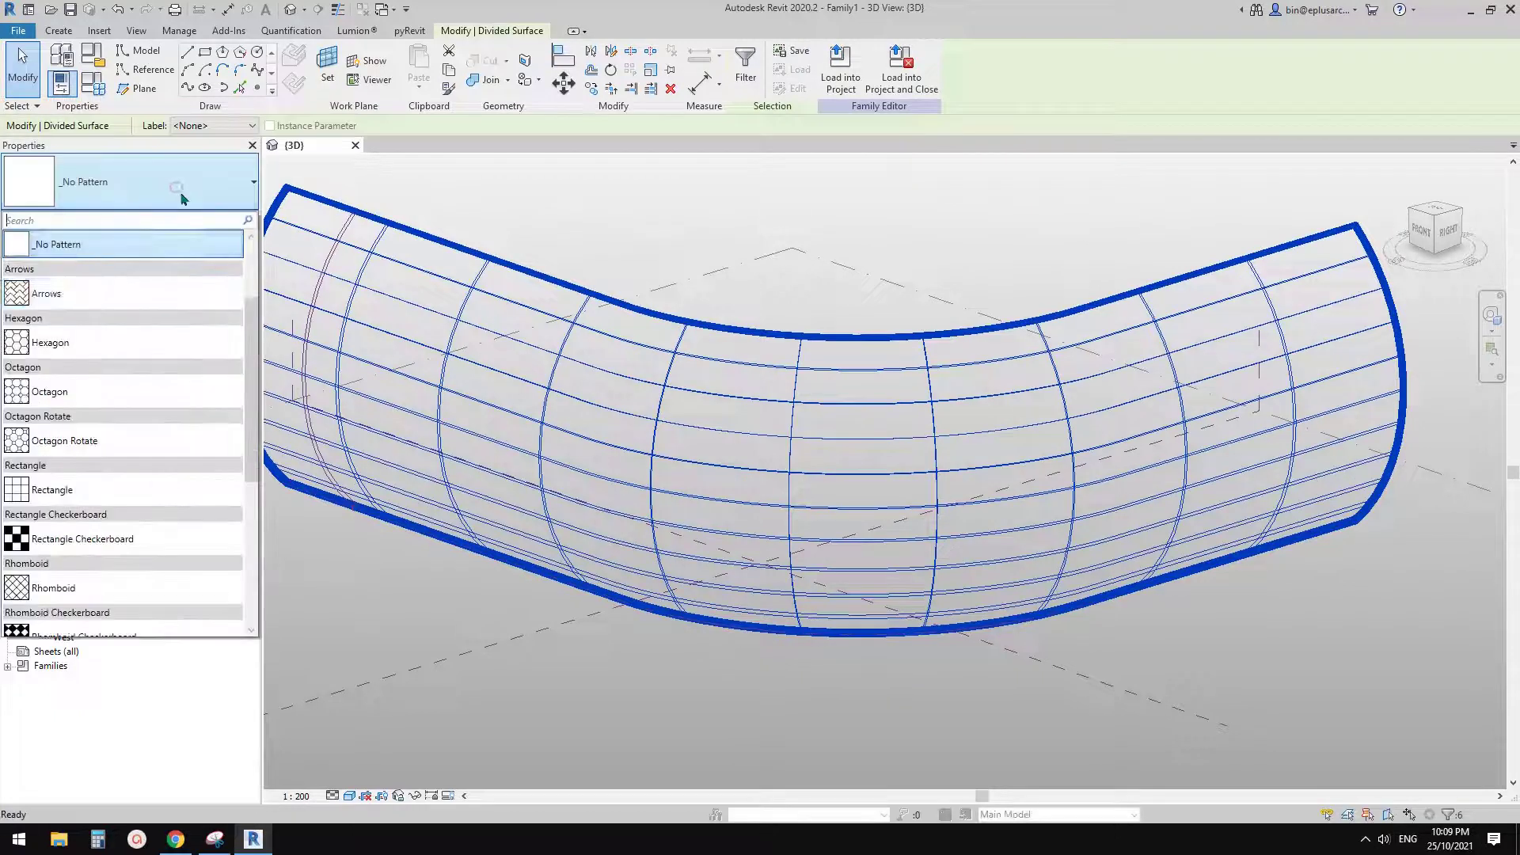
scroll(79, 348, down, 5)
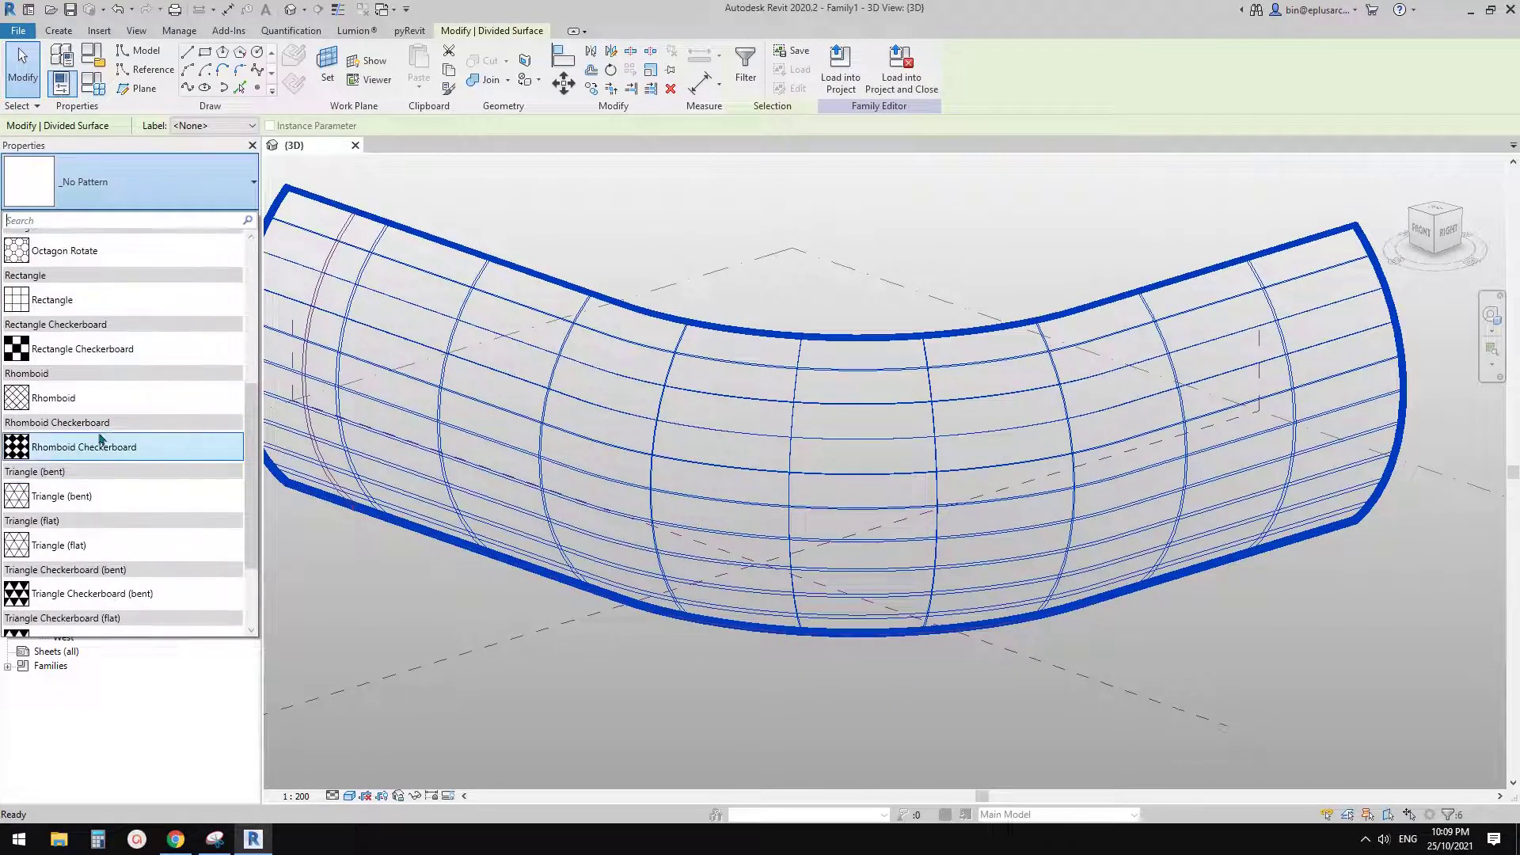
mouse_move(89, 401)
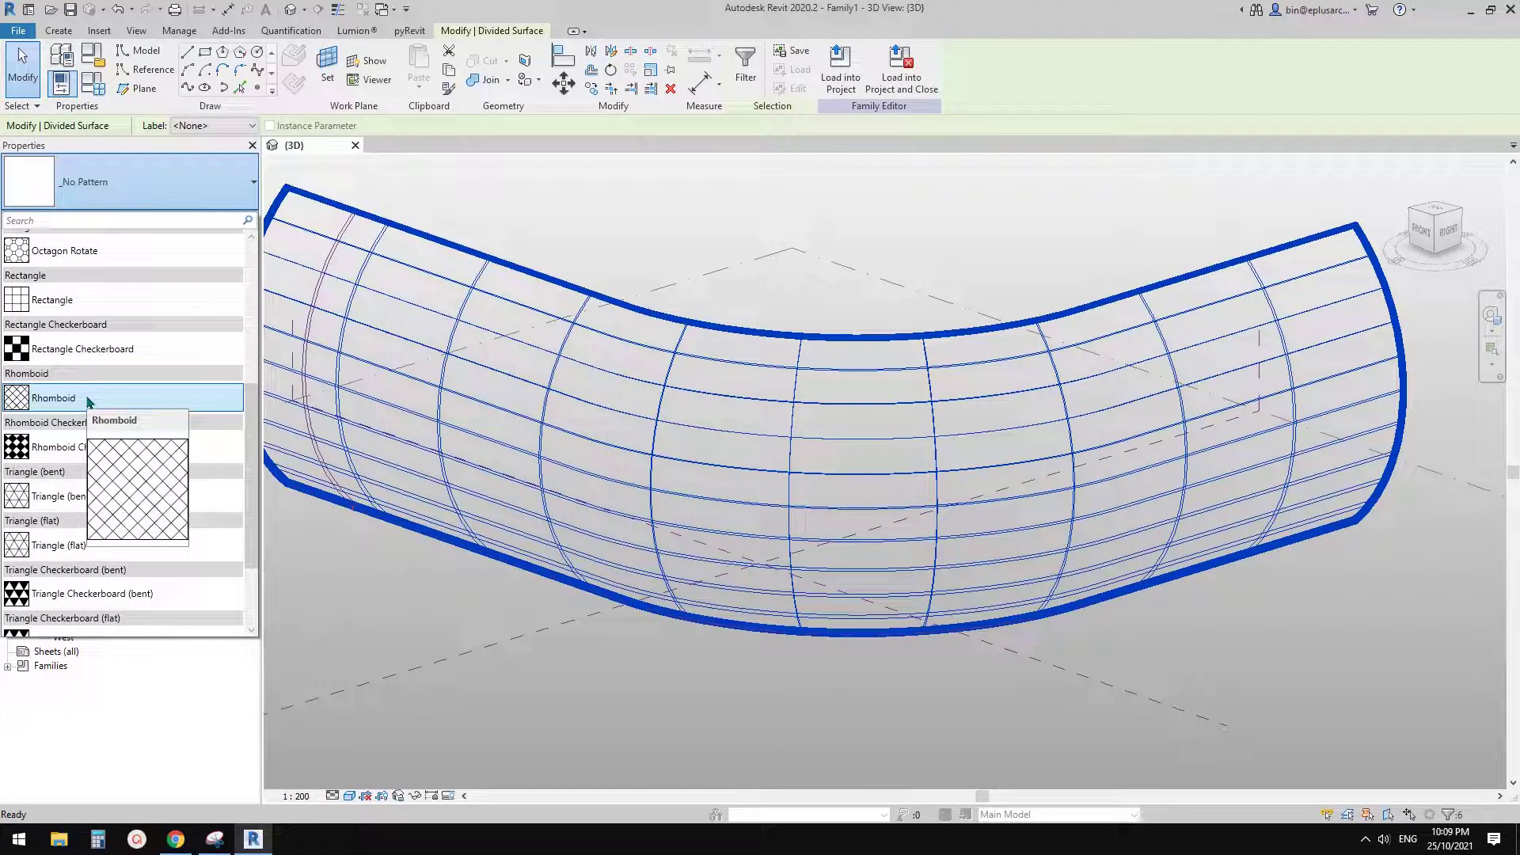
click(92, 400)
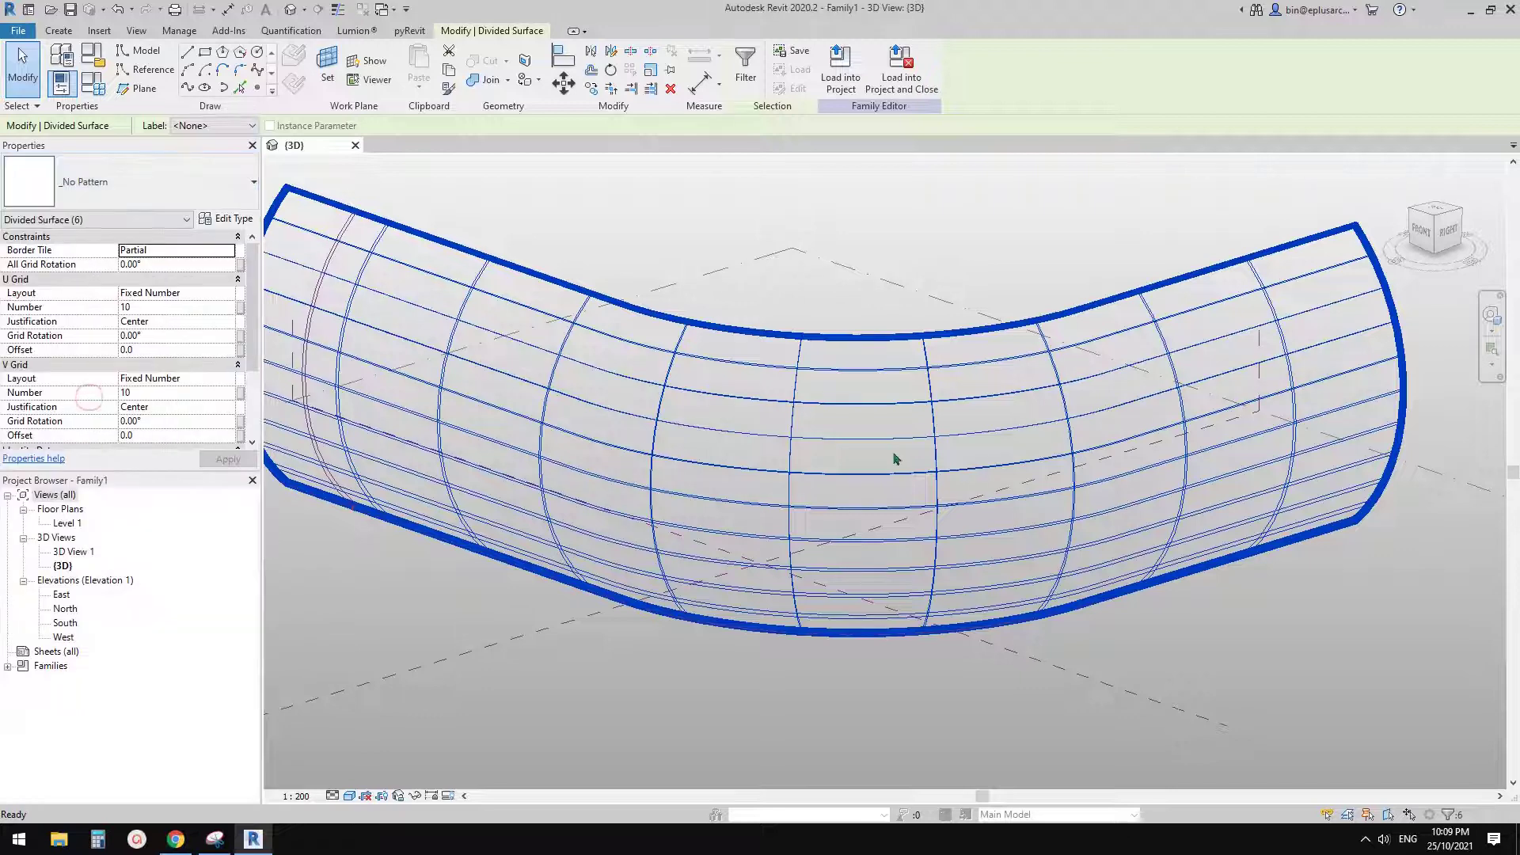
shift+middle_drag(895, 454, 1003, 407)
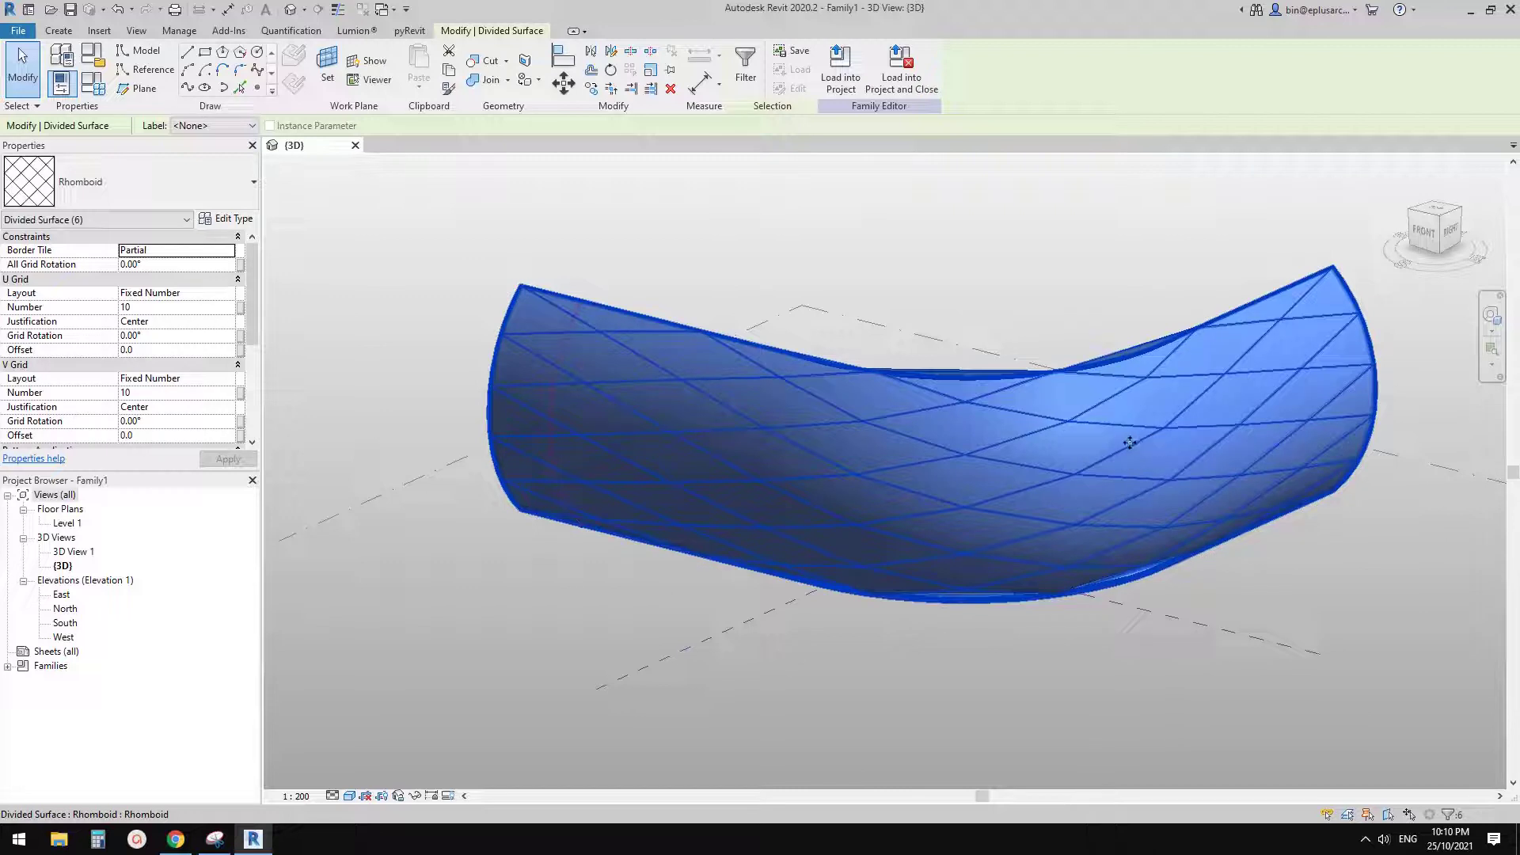
Switch the divided surfaces' U and V grid layouts to Maximum Spacing, after trying 30 as the U grid number
scroll(265, 388, down, 1)
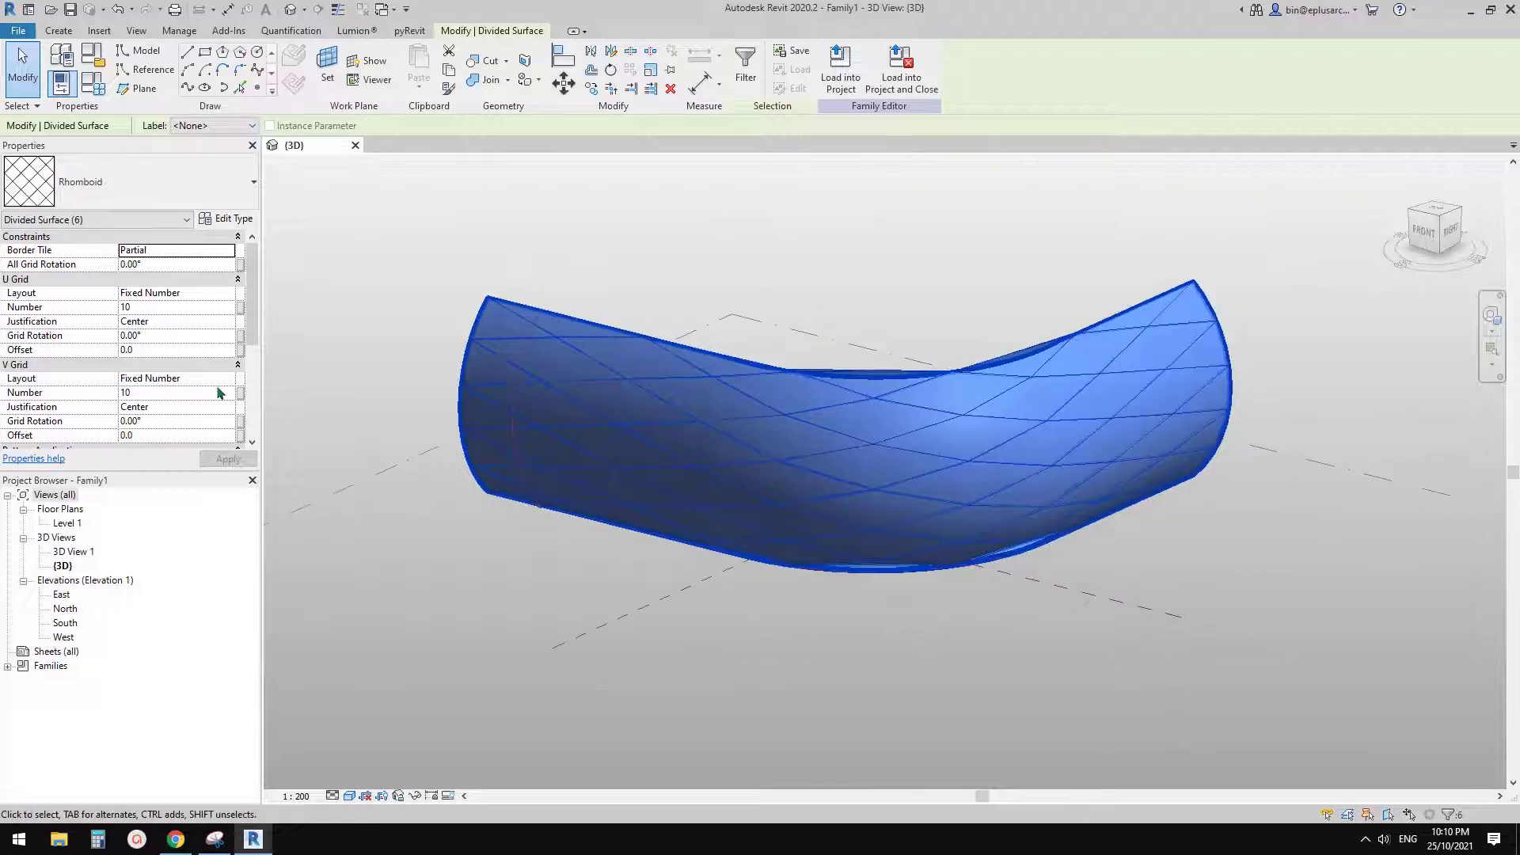
click(171, 309)
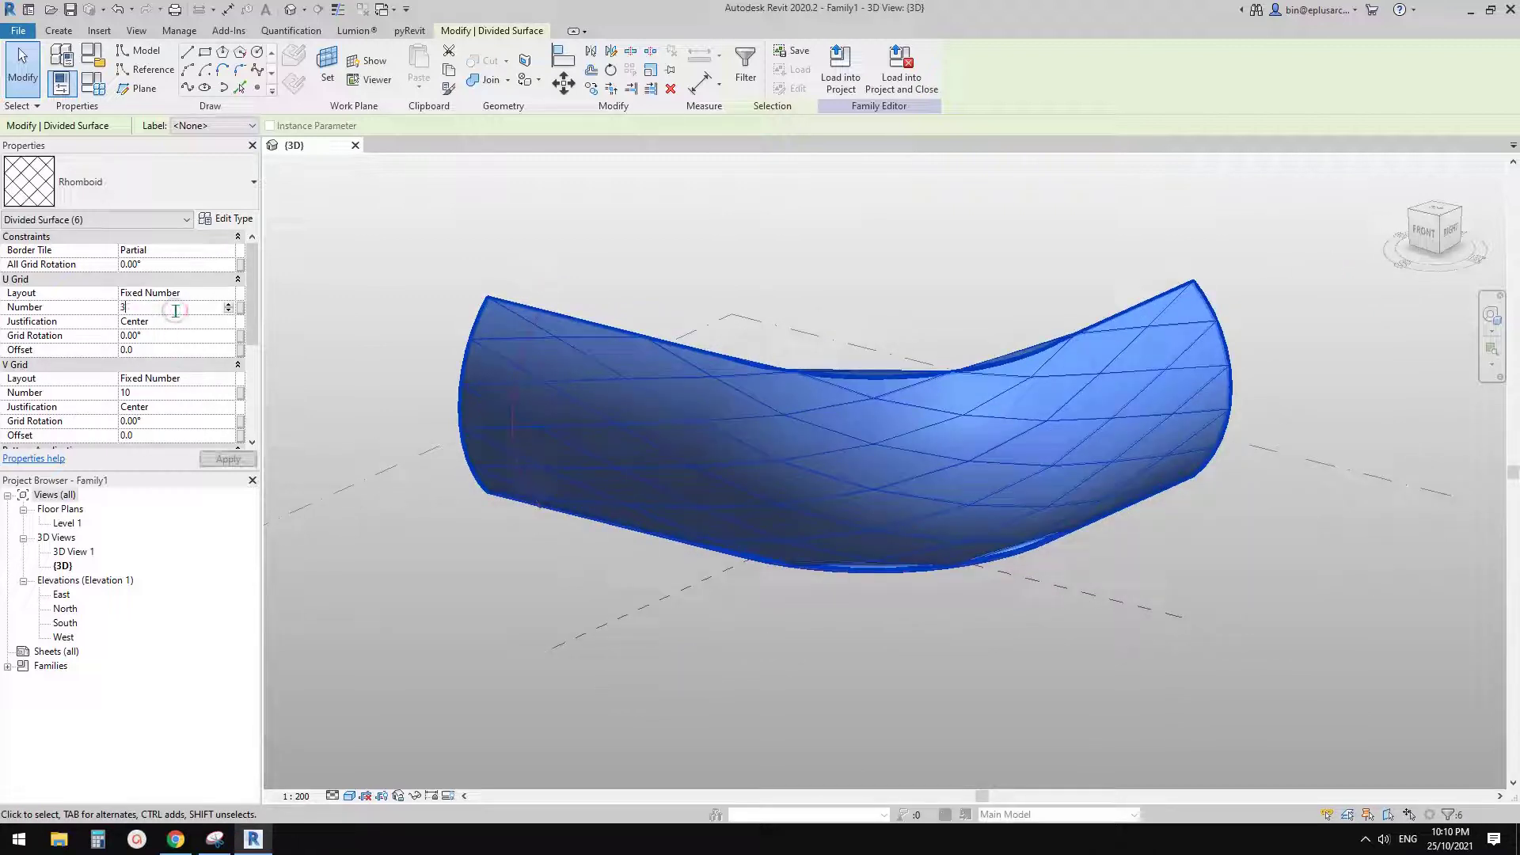
text(30)
click(174, 293)
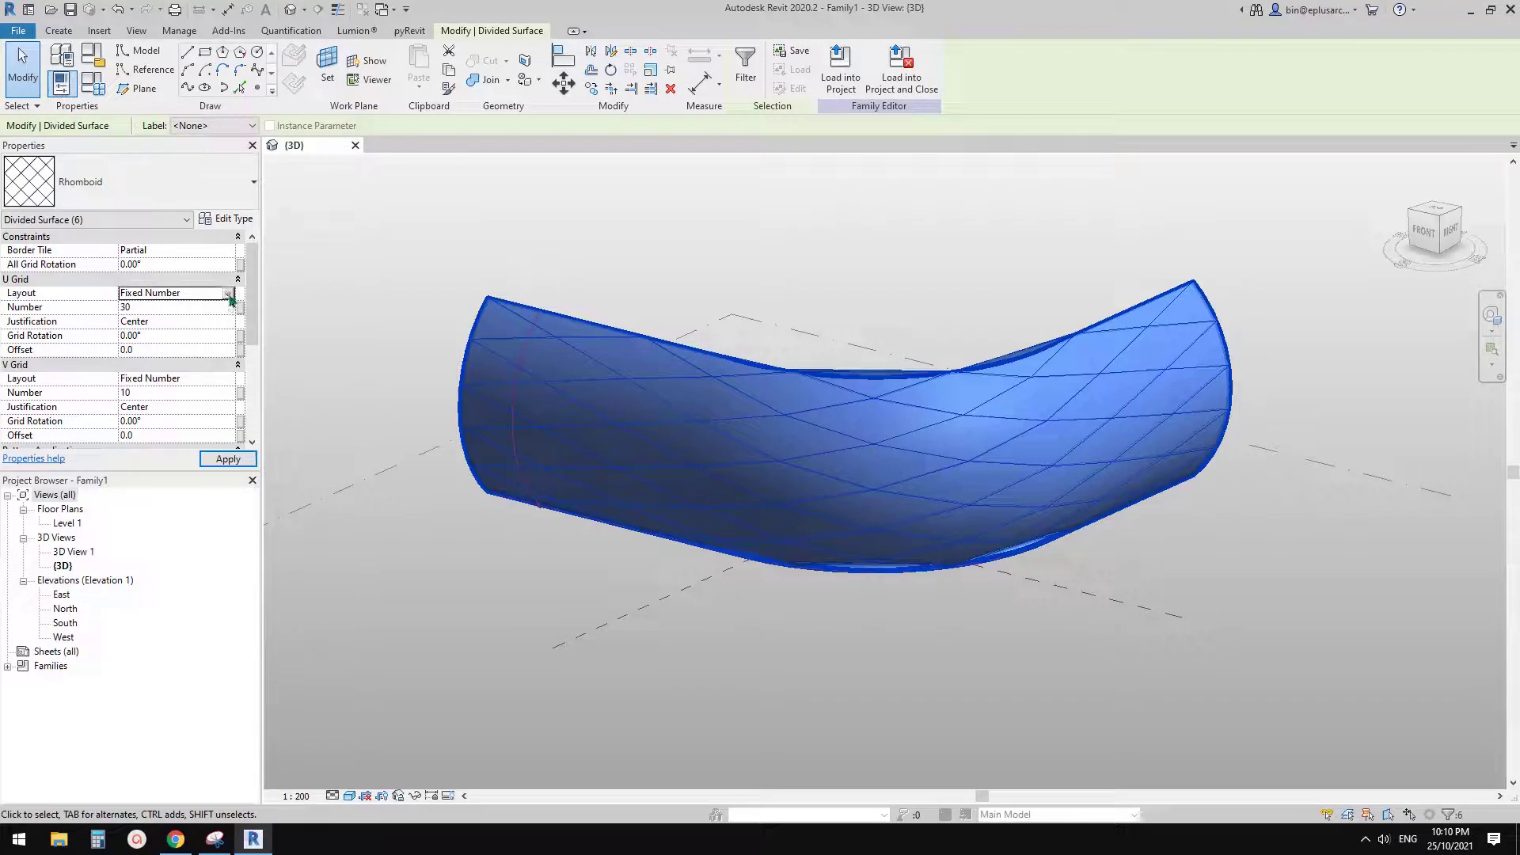
click(228, 293)
click(166, 342)
click(226, 378)
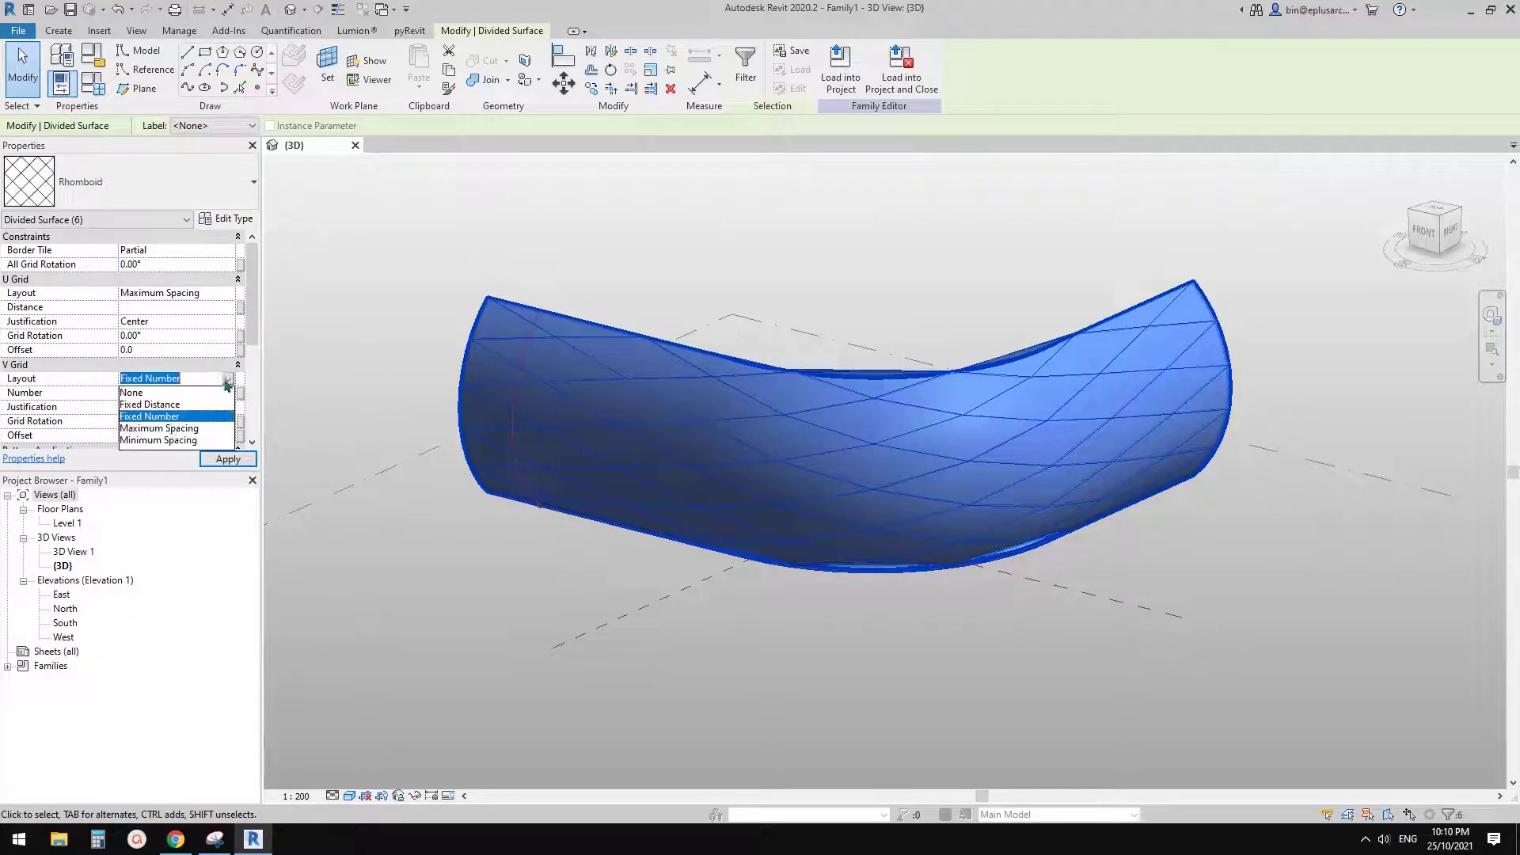
click(163, 432)
Set the maximum spacing distance of both the U grid and V grid to 2400, and clear the selection
click(163, 309)
text(2400)
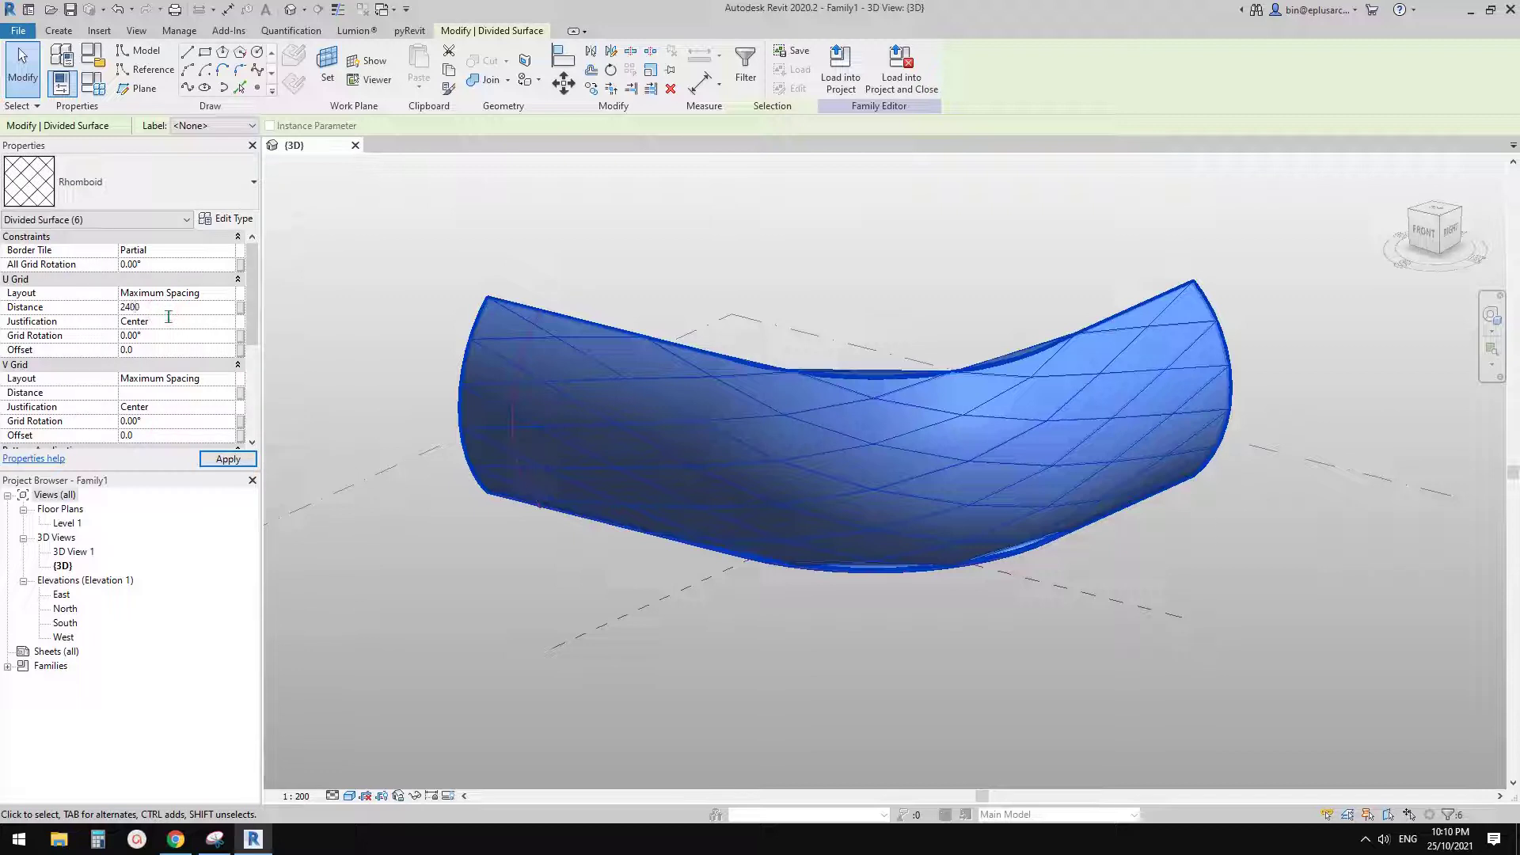
click(177, 393)
text(2400)
key(Return)
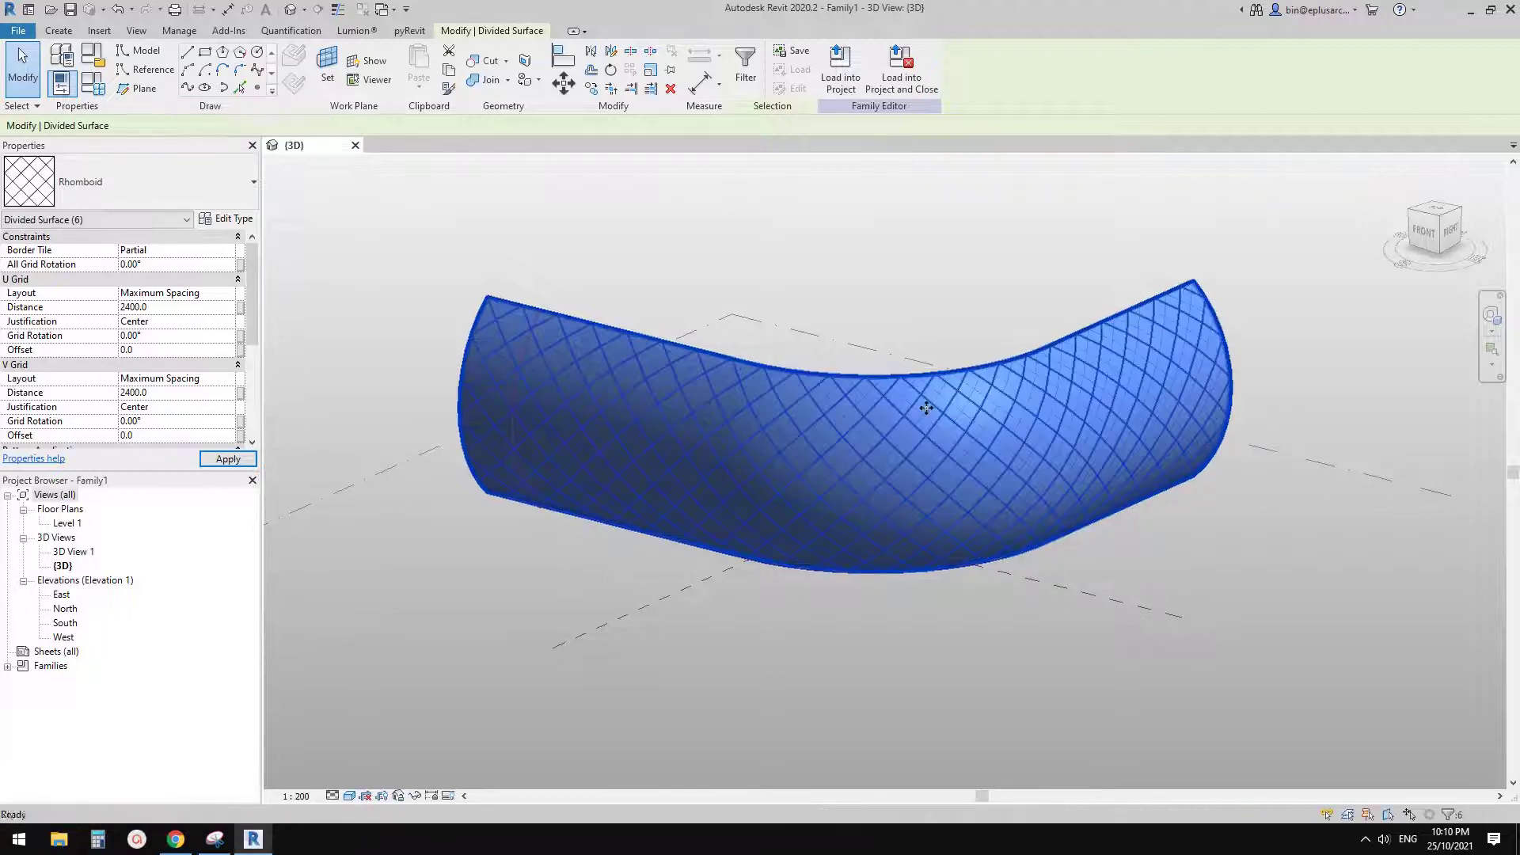
click(1320, 493)
mouse_move(1271, 560)
shift+middle_down()
mouse_move(1334, 469)
mouse_move(1248, 520)
mouse_move(1265, 540)
shift+middle_up()
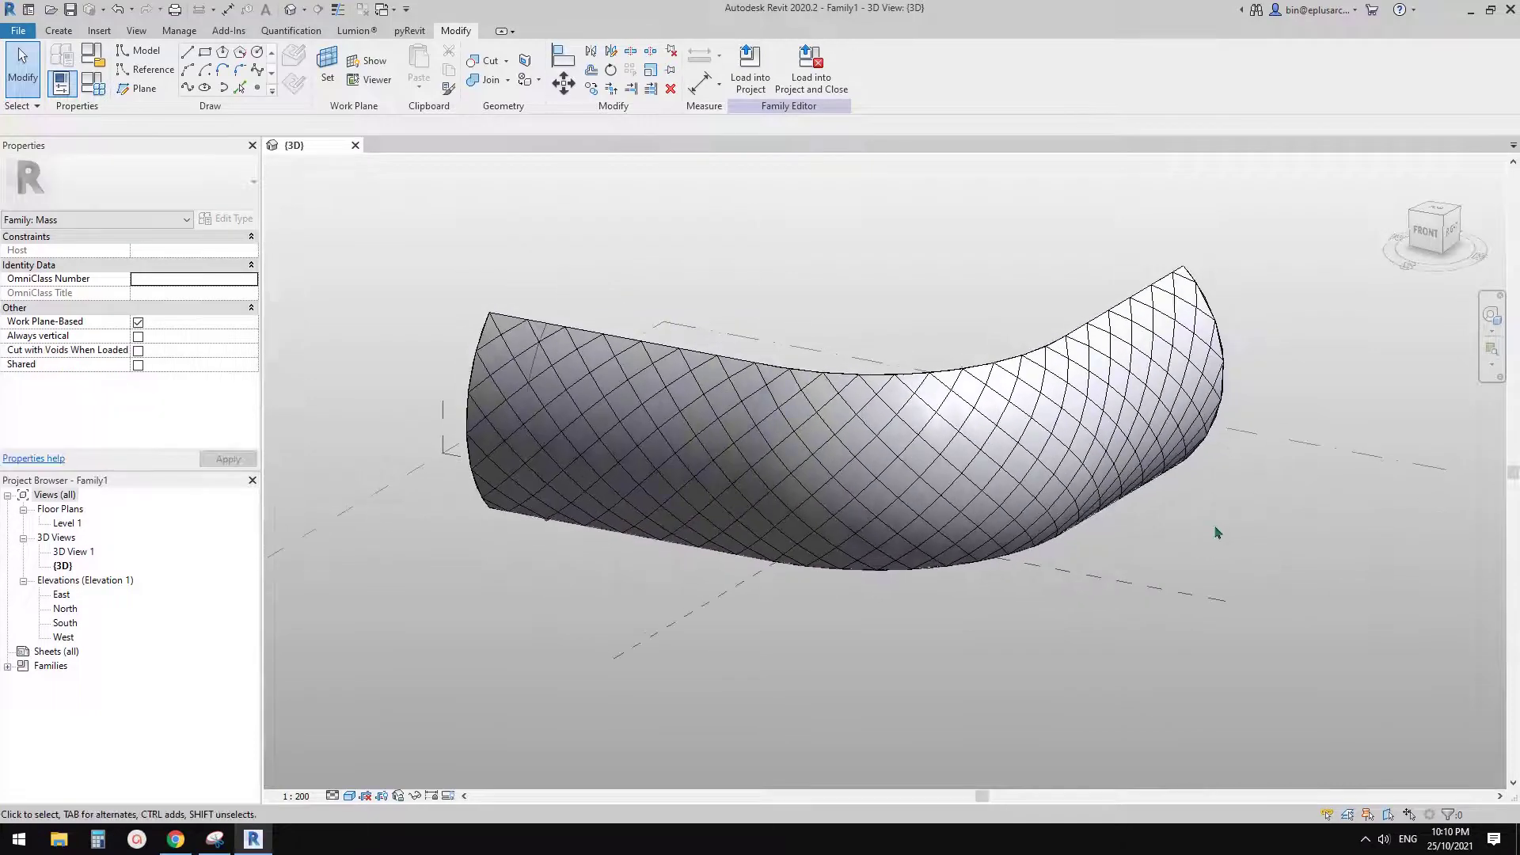
scroll(887, 593, up, 2)
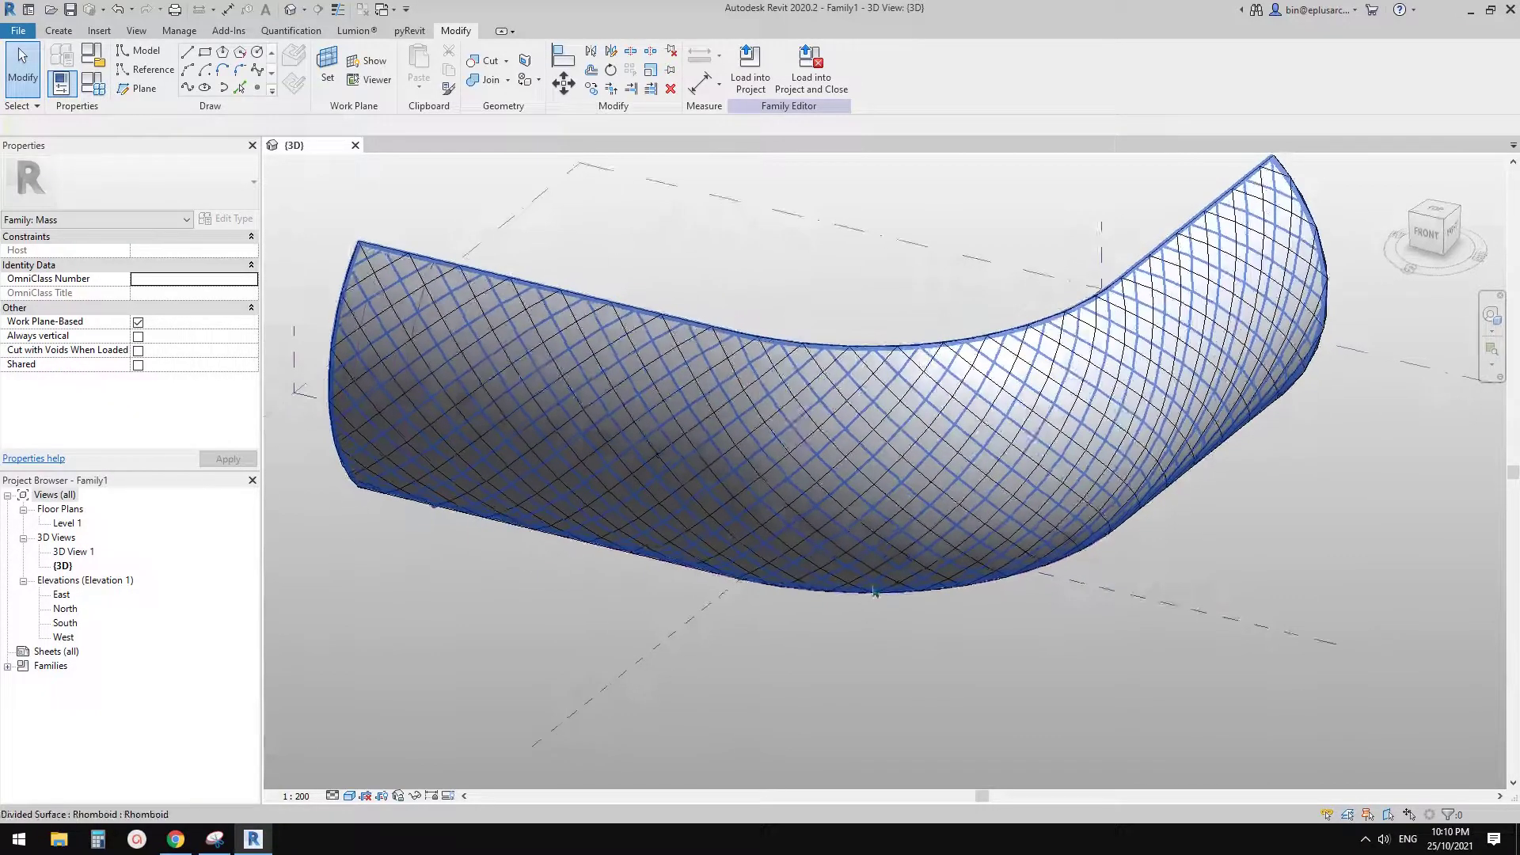
scroll(877, 608, down, 2)
mouse_move(912, 638)
middle_down()
mouse_move(926, 648)
mouse_move(808, 638)
mouse_move(895, 635)
middle_up()
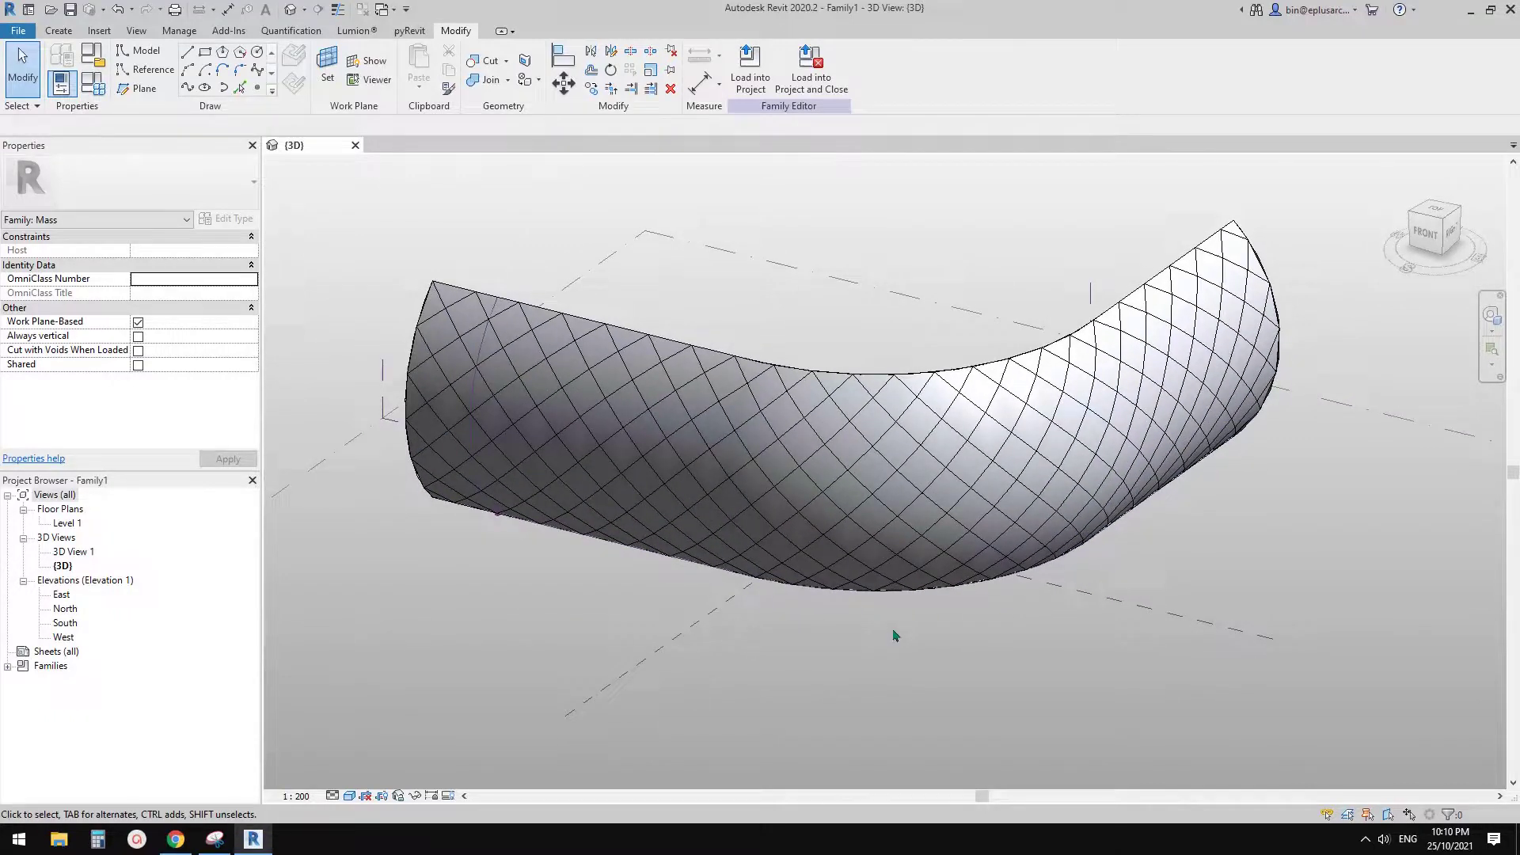